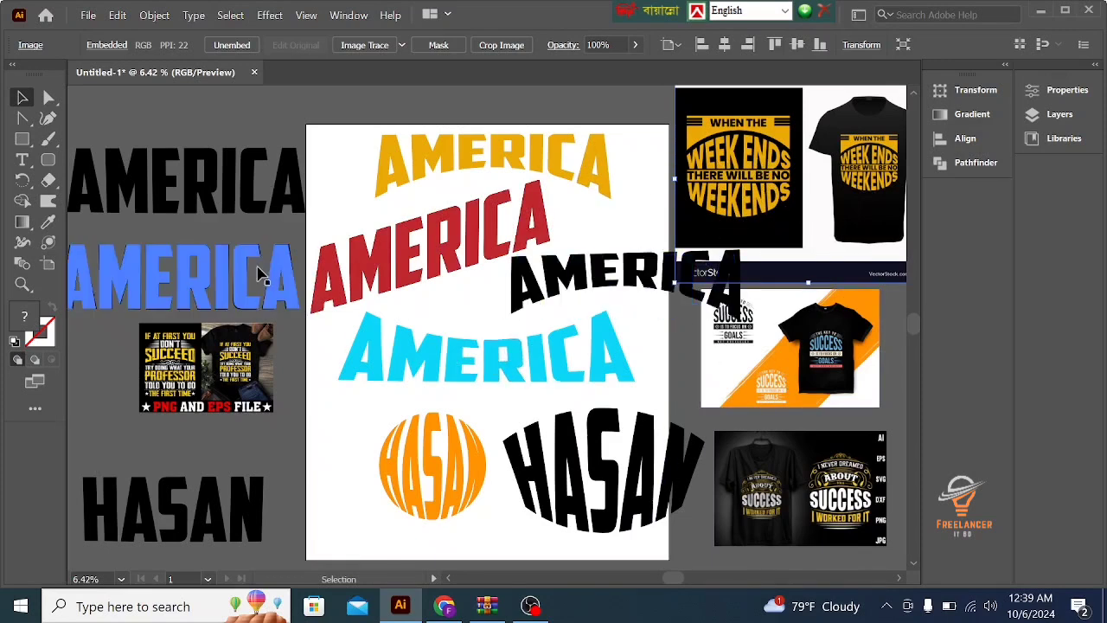
- Shrink the warped sample texts and place them below the left reference image, then move the black name text below the right reference images
{"action": "left_click_drag", "start_coordinate": [353, 156], "coordinate": [568, 468]}
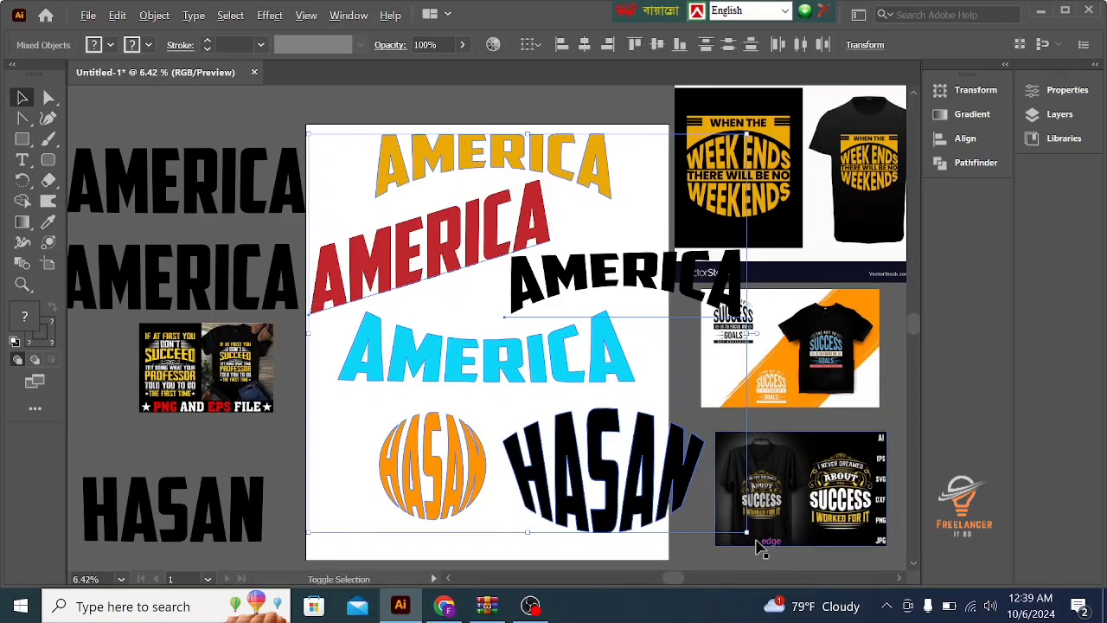
{"action": "left_click_drag", "start_coordinate": [749, 534], "coordinate": [605, 389]}
{"action": "scroll", "coordinate": [605, 389], "scroll_direction": "down", "scroll_amount": 1}
{"action": "left_click_drag", "start_coordinate": [562, 309], "coordinate": [189, 499]}
{"action": "left_click_drag", "start_coordinate": [252, 452], "coordinate": [877, 524]}
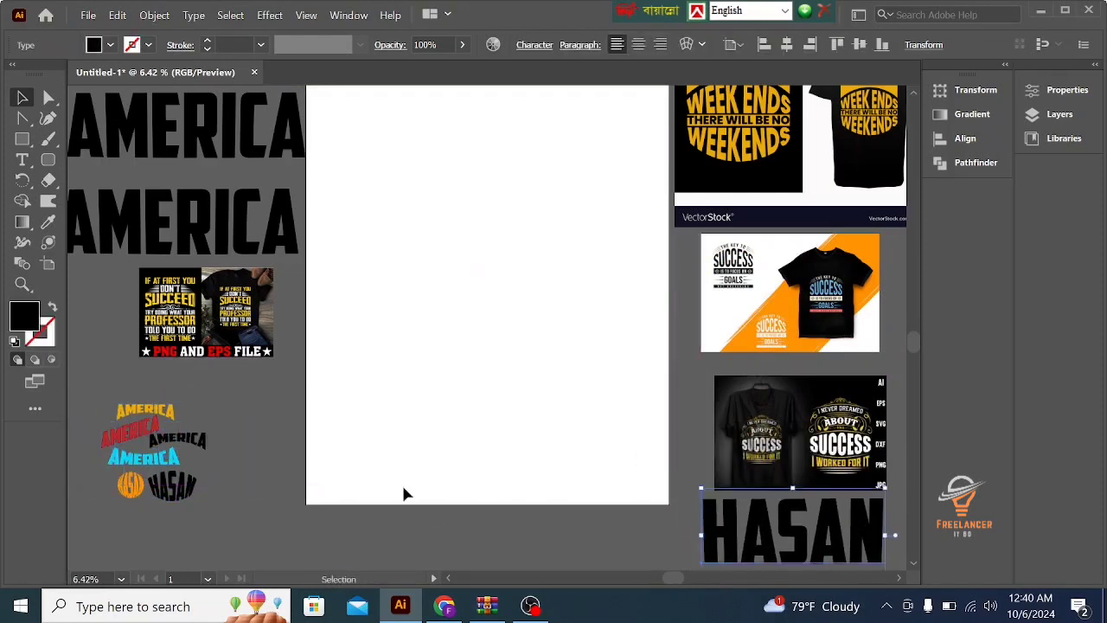
- Delete the lower AMERICA text beside the artboard and move the remaining one onto the artboard's upper part
{"action": "scroll", "coordinate": [403, 493], "scroll_direction": "up", "scroll_amount": 3}
{"action": "left_click", "coordinate": [144, 236]}
{"action": "key", "text": "Delete"}
{"action": "left_click_drag", "start_coordinate": [169, 275], "coordinate": [445, 228]}
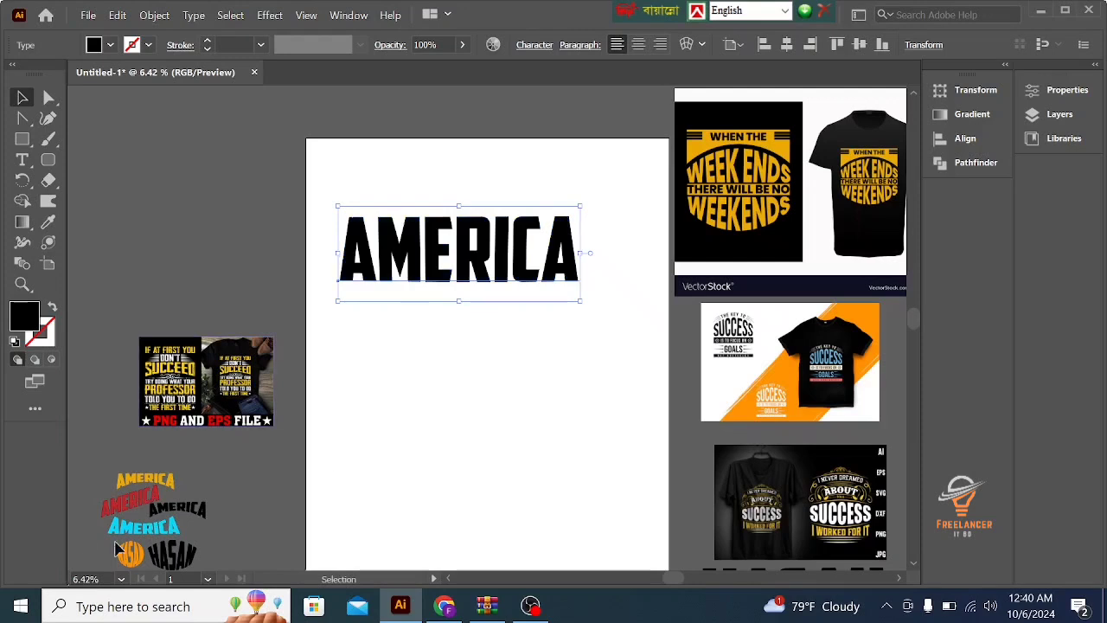
{"action": "left_click_drag", "start_coordinate": [443, 266], "coordinate": [456, 300]}
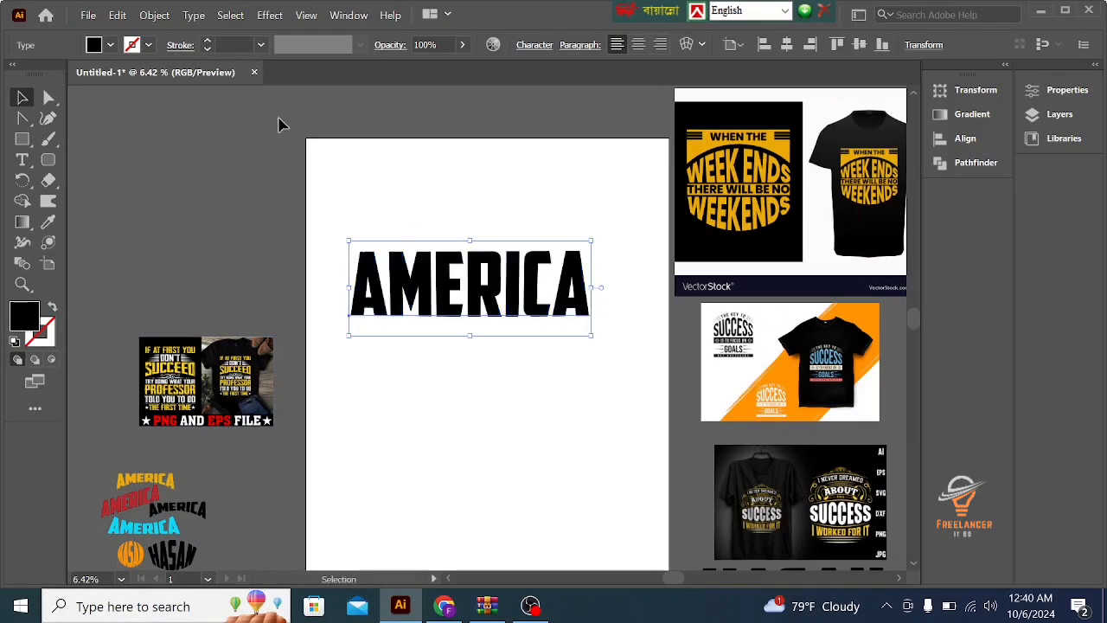
- Apply a horizontal Arc warp to the AMERICA text with 0% bend, -2% horizontal and -1% vertical distortion
{"action": "left_click", "coordinate": [269, 16]}
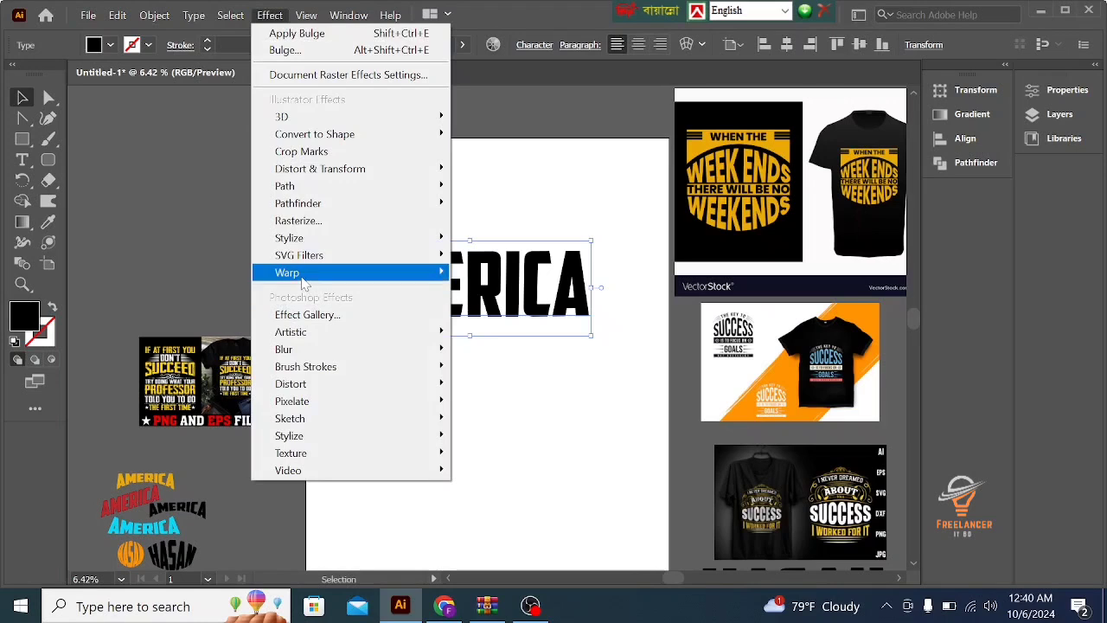
{"action": "mouse_move", "coordinate": [303, 283]}
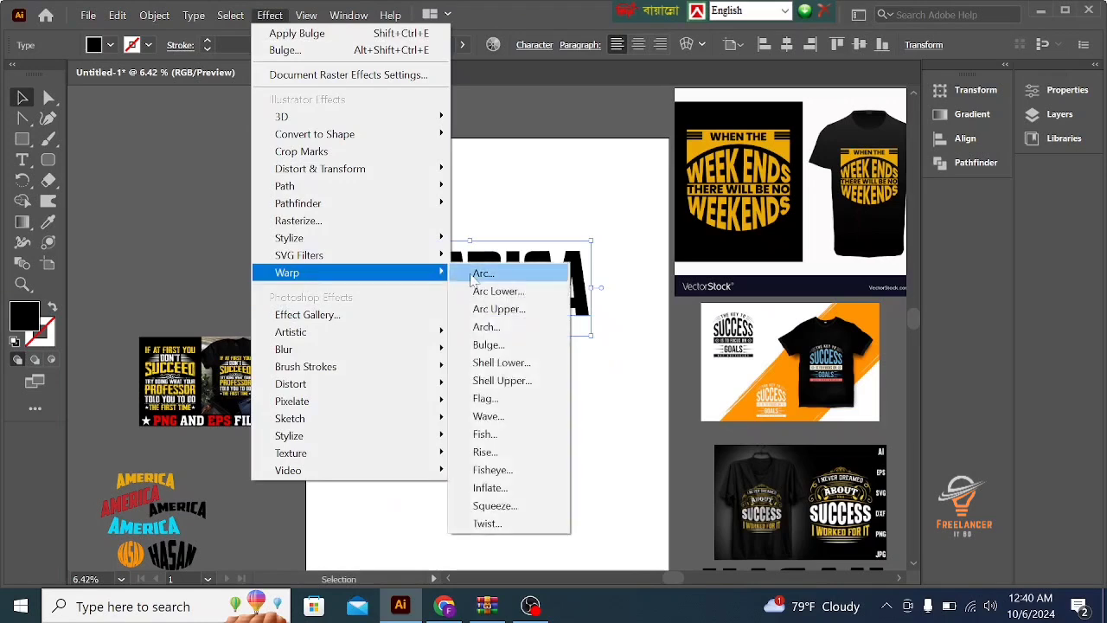
{"action": "left_click", "coordinate": [484, 274]}
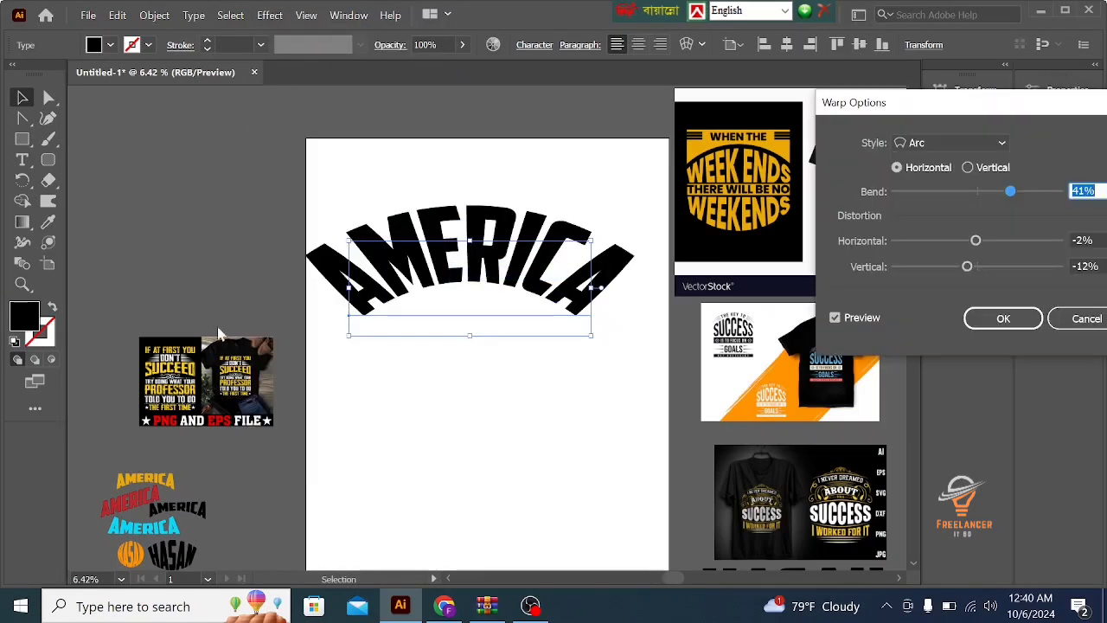
{"action": "left_click", "coordinate": [978, 192]}
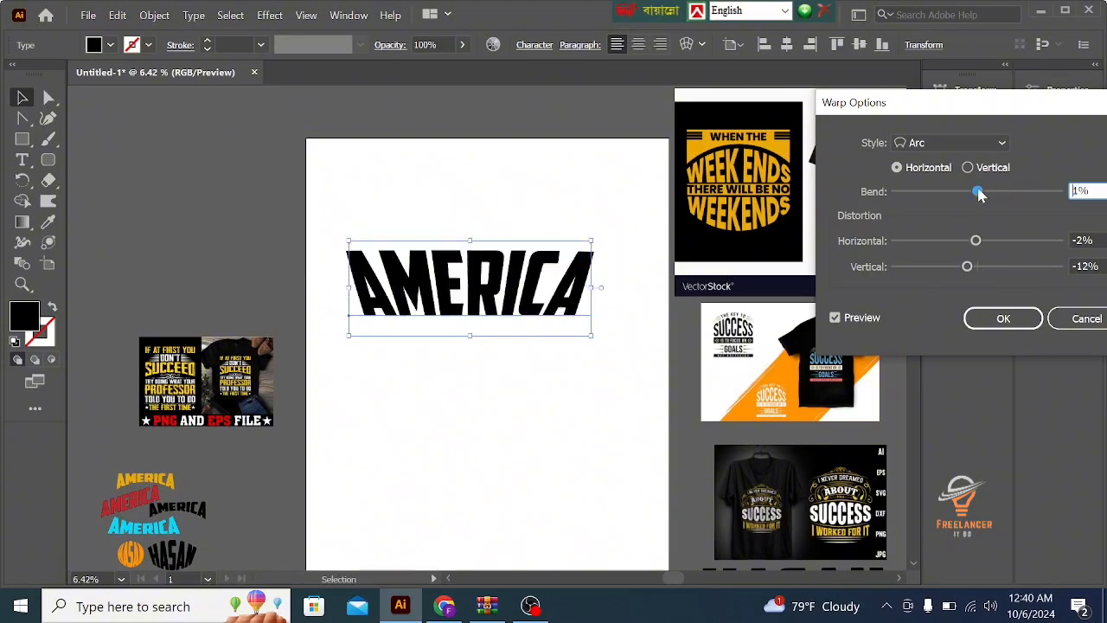
{"action": "left_click", "coordinate": [976, 241]}
{"action": "left_click", "coordinate": [977, 266]}
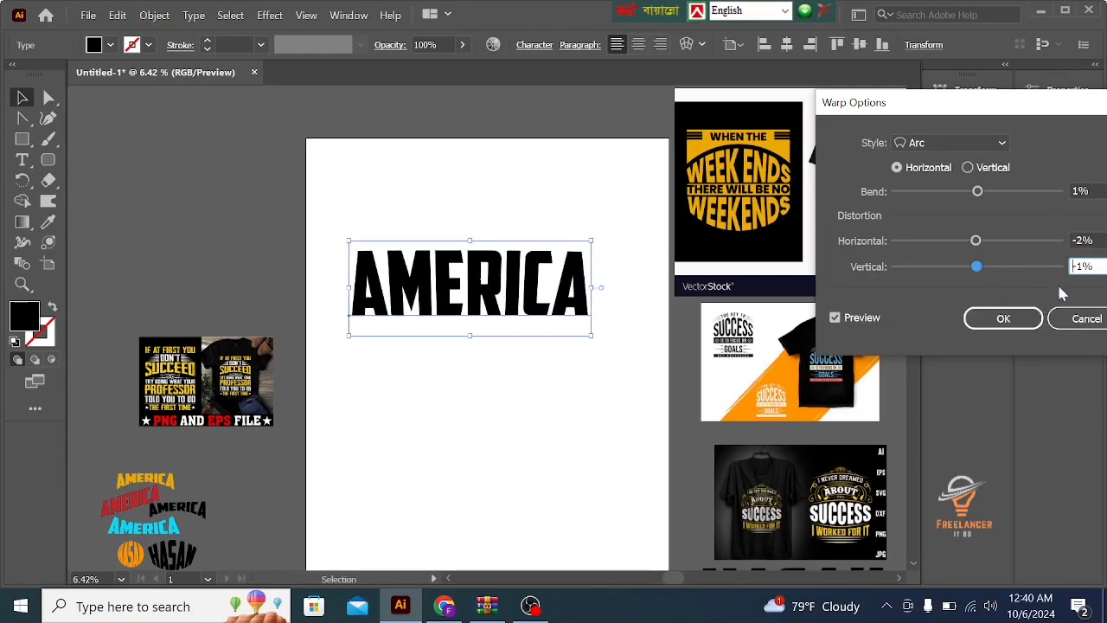
{"action": "left_click", "coordinate": [978, 192]}
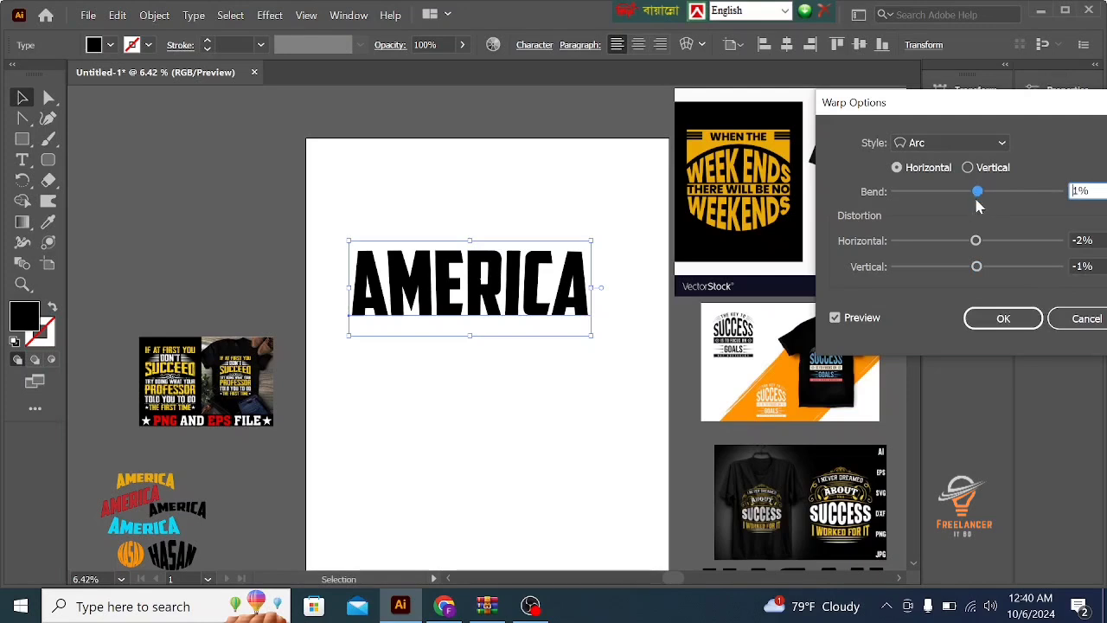
{"action": "left_click", "coordinate": [1004, 319]}
- Duplicate the AMERICA text onto the empty canvas to the left of the artboard
{"action": "left_click", "coordinate": [412, 399]}
{"action": "left_click", "coordinate": [452, 298]}
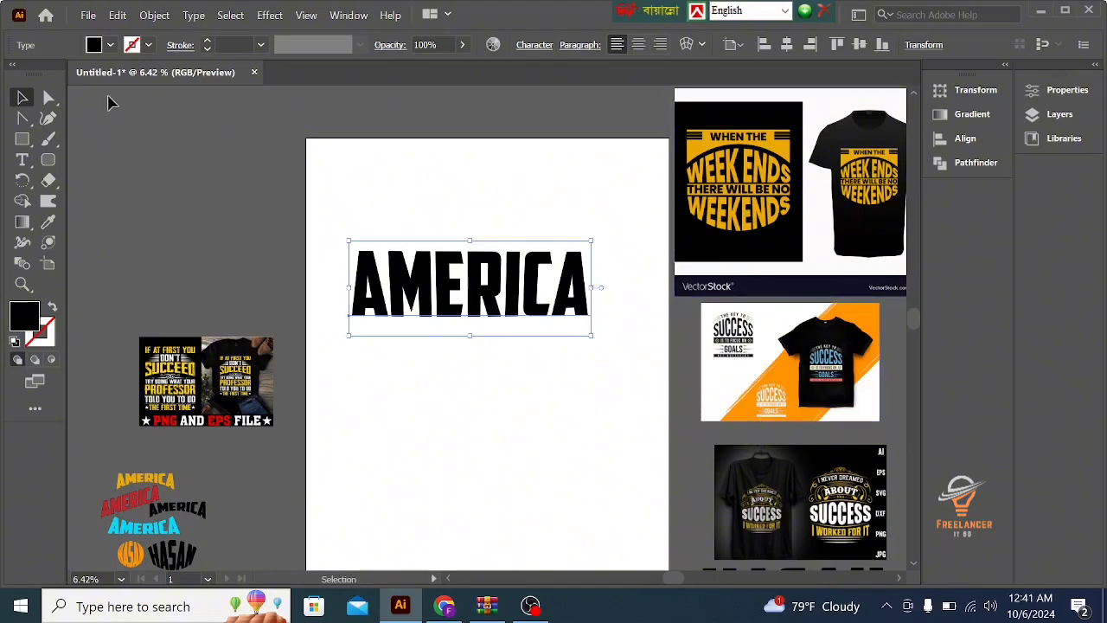
{"action": "double_click", "coordinate": [511, 289]}
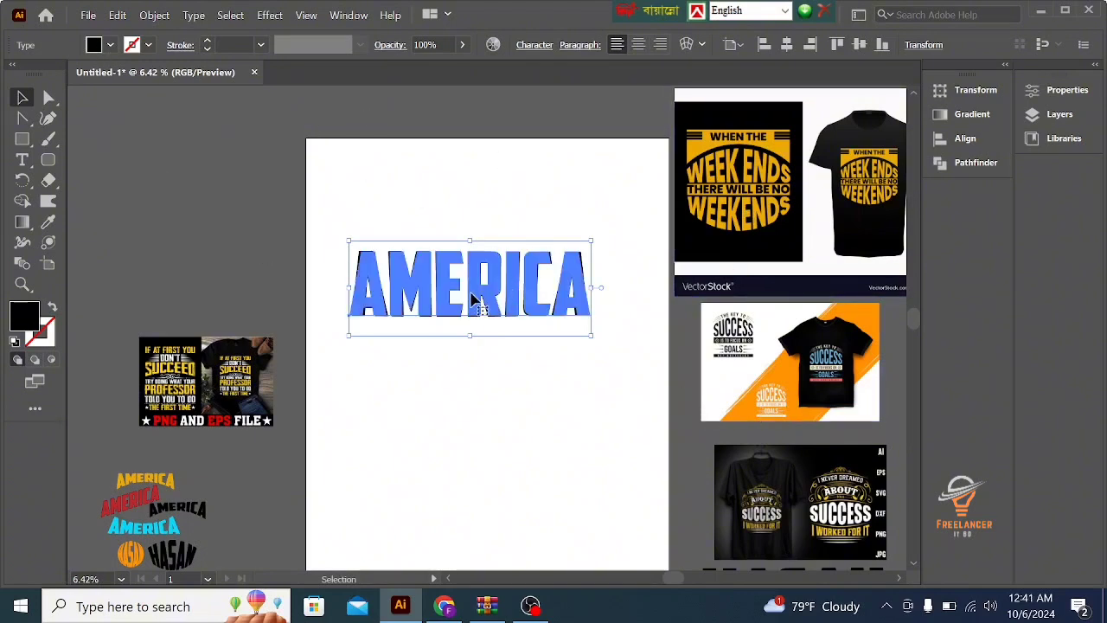
{"action": "double_click", "coordinate": [474, 298]}
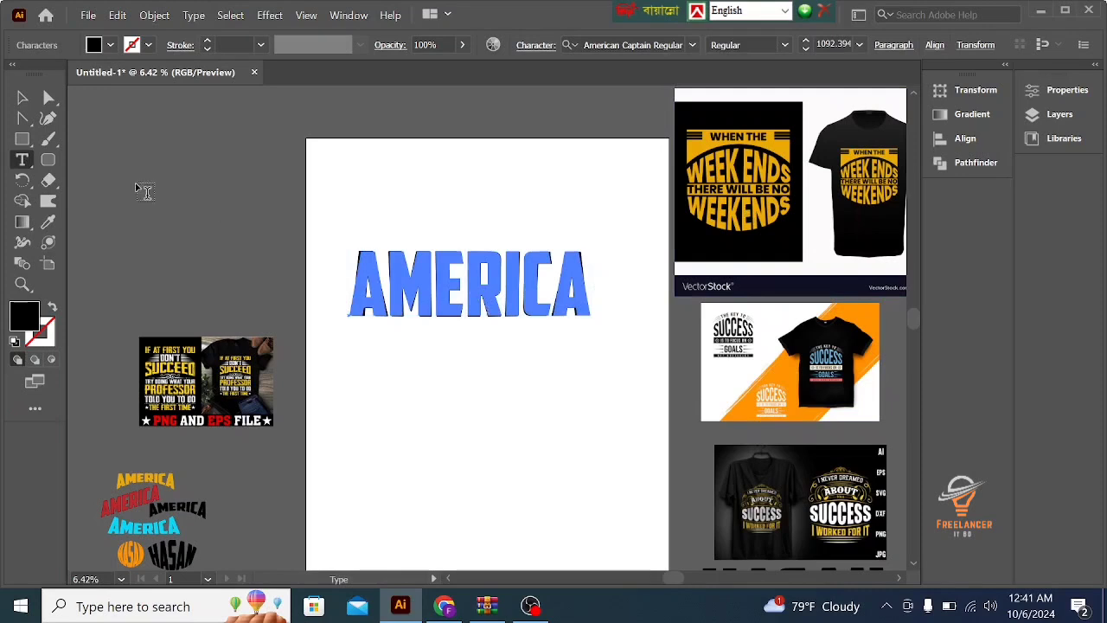
{"action": "left_click", "coordinate": [21, 94]}
{"action": "left_click", "coordinate": [506, 294]}
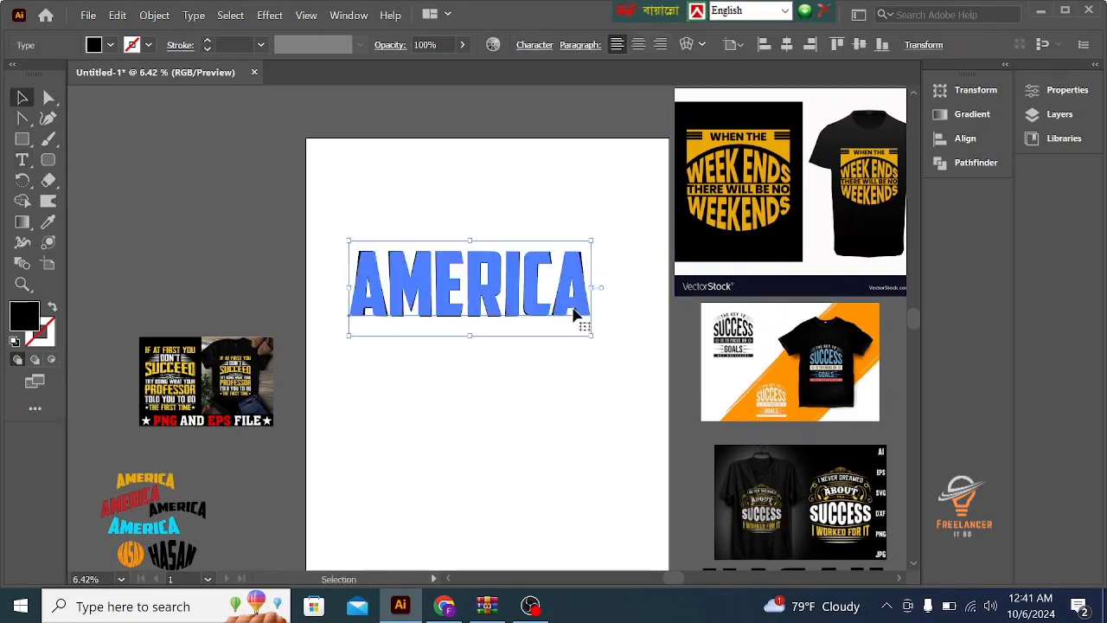
{"action": "left_click_drag", "start_coordinate": [467, 288], "coordinate": [183, 185]}
- Replace the wording of the AMERICA text on the artboard with FREELANCER IT BD
{"action": "left_click", "coordinate": [497, 310]}
{"action": "double_click", "coordinate": [499, 302]}
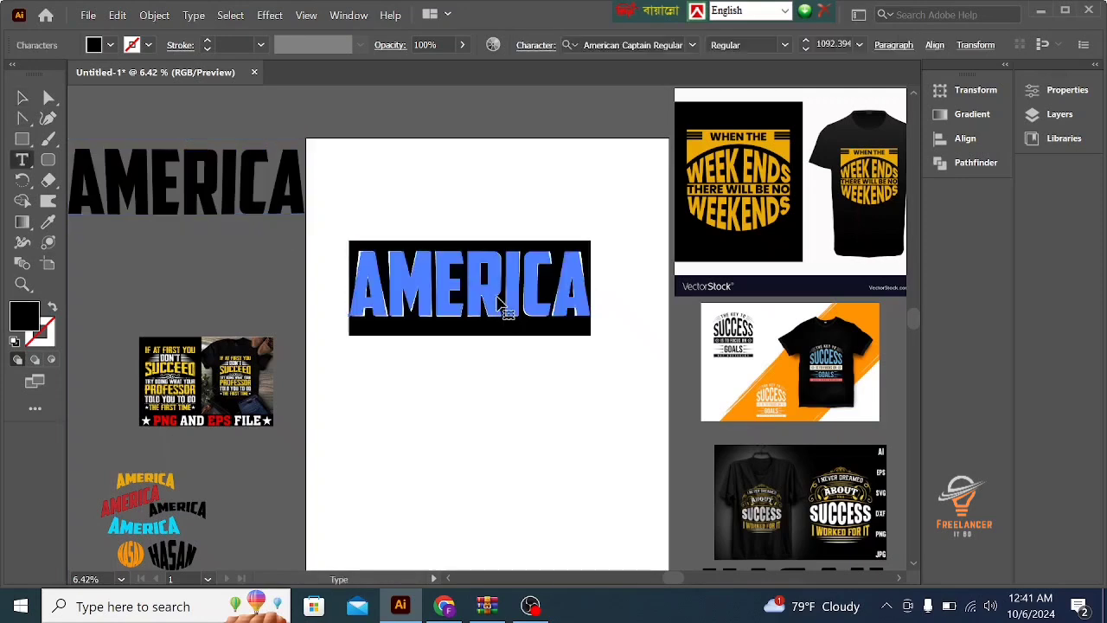
{"action": "type", "text": "FG"}
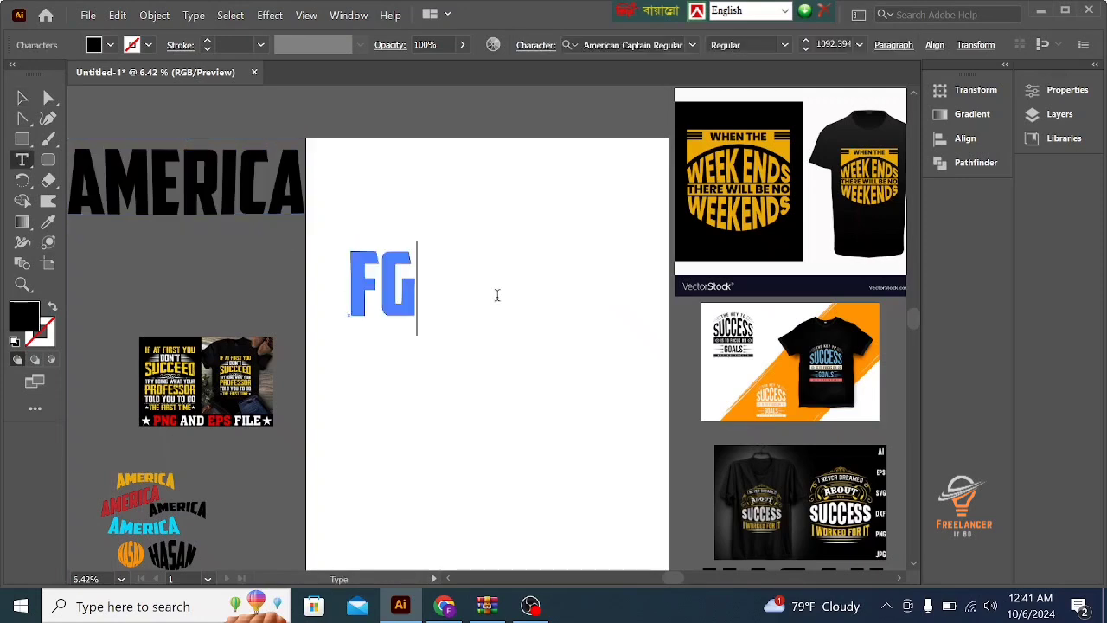
{"action": "key", "text": "BackSpace"}
{"action": "type", "text": "R"}
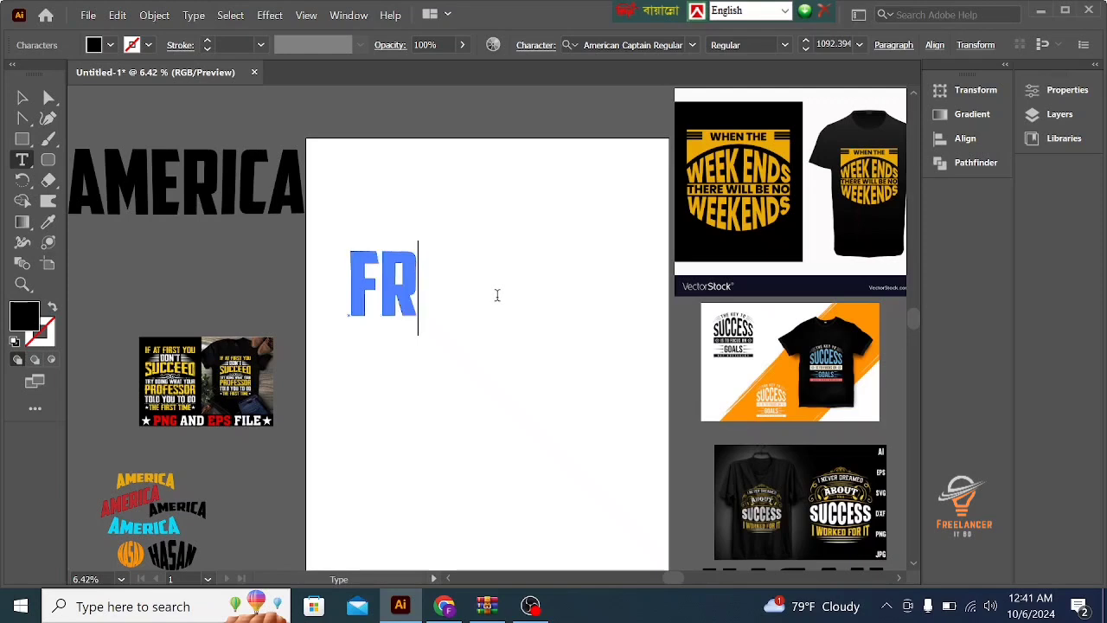
{"action": "type", "text": "EELANC"}
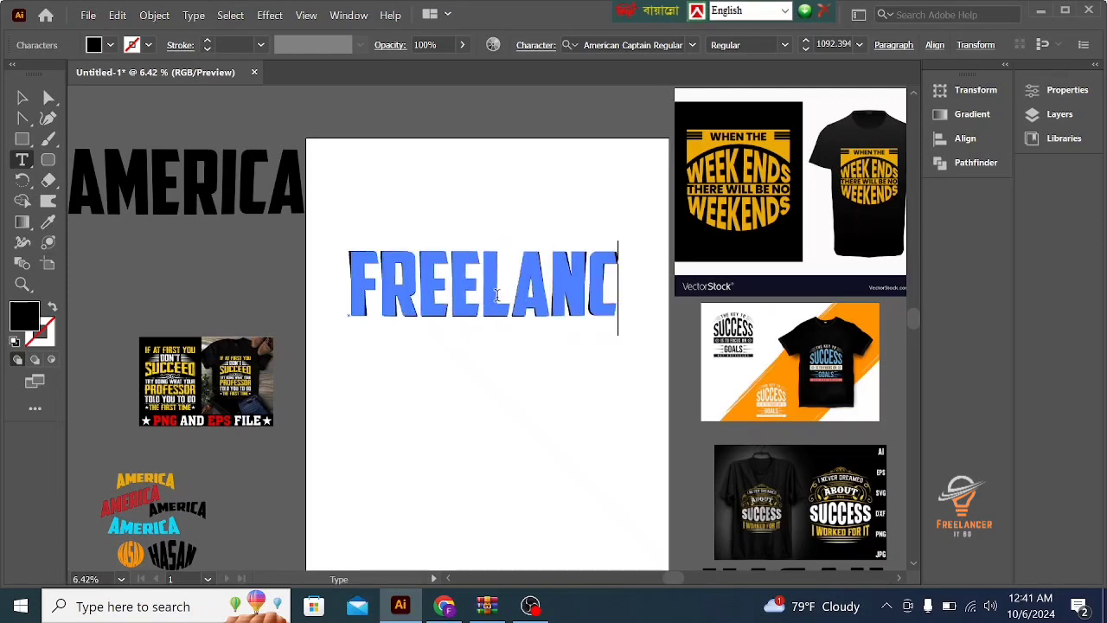
{"action": "type", "text": "ER I"}
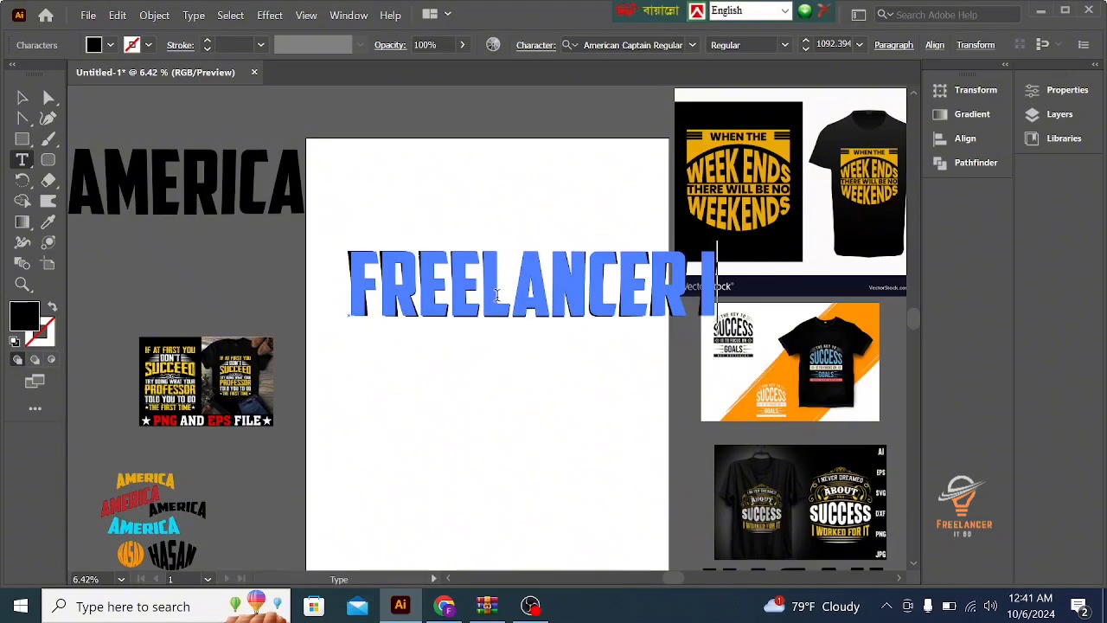
{"action": "type", "text": "T BD"}
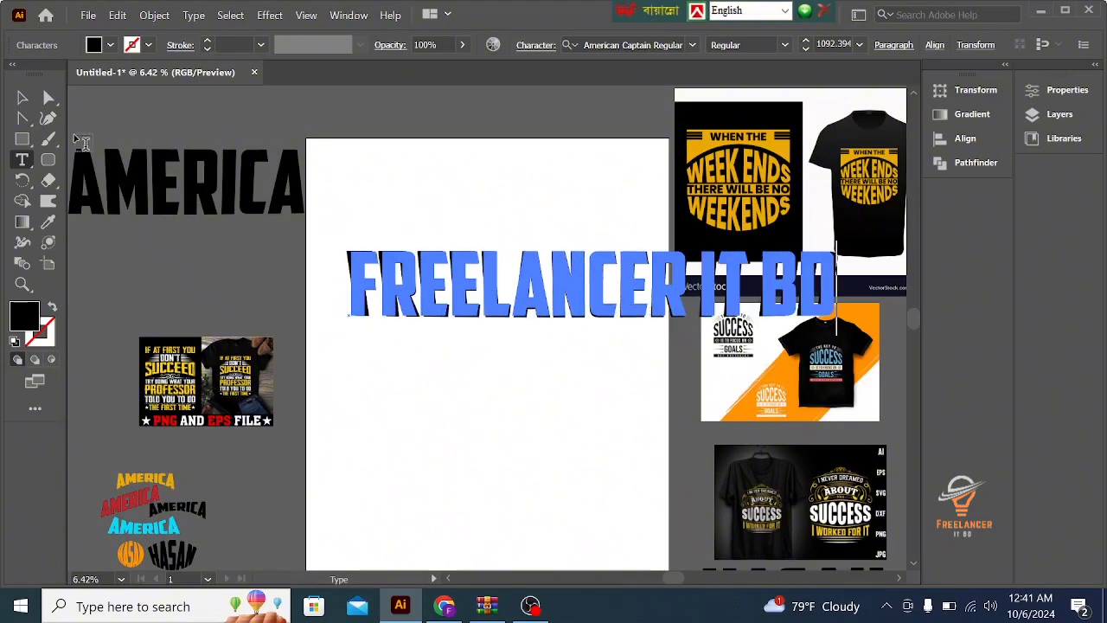
- Move the FREELANCER IT BD text left so that it is roughly centred across the artboard
{"action": "left_click", "coordinate": [21, 100]}
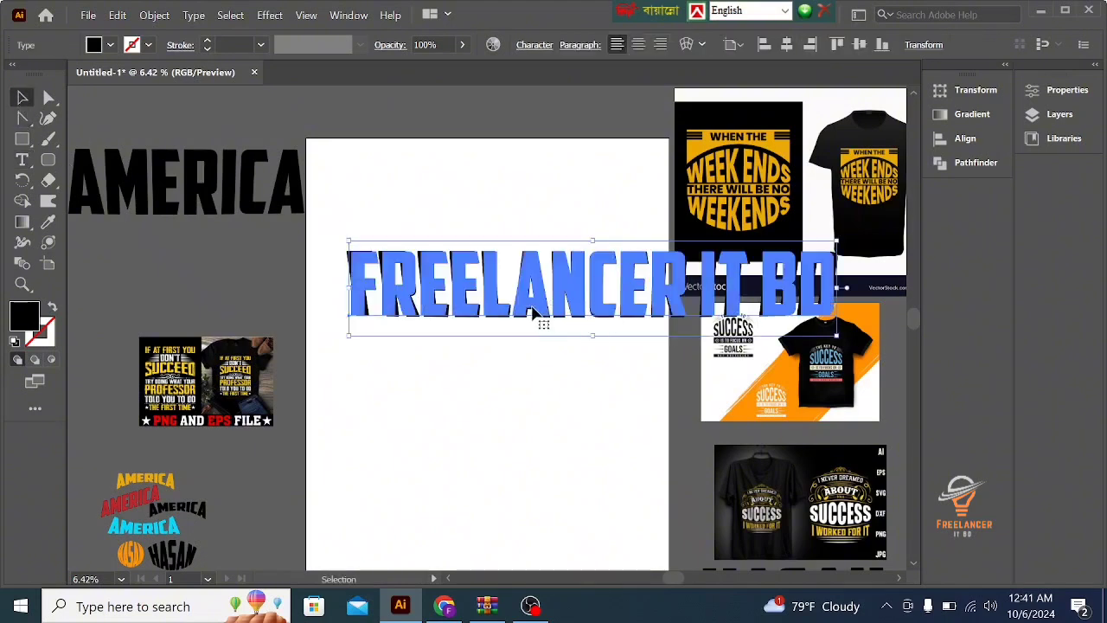
{"action": "left_click_drag", "start_coordinate": [531, 308], "coordinate": [424, 297]}
{"action": "left_click", "coordinate": [611, 421]}
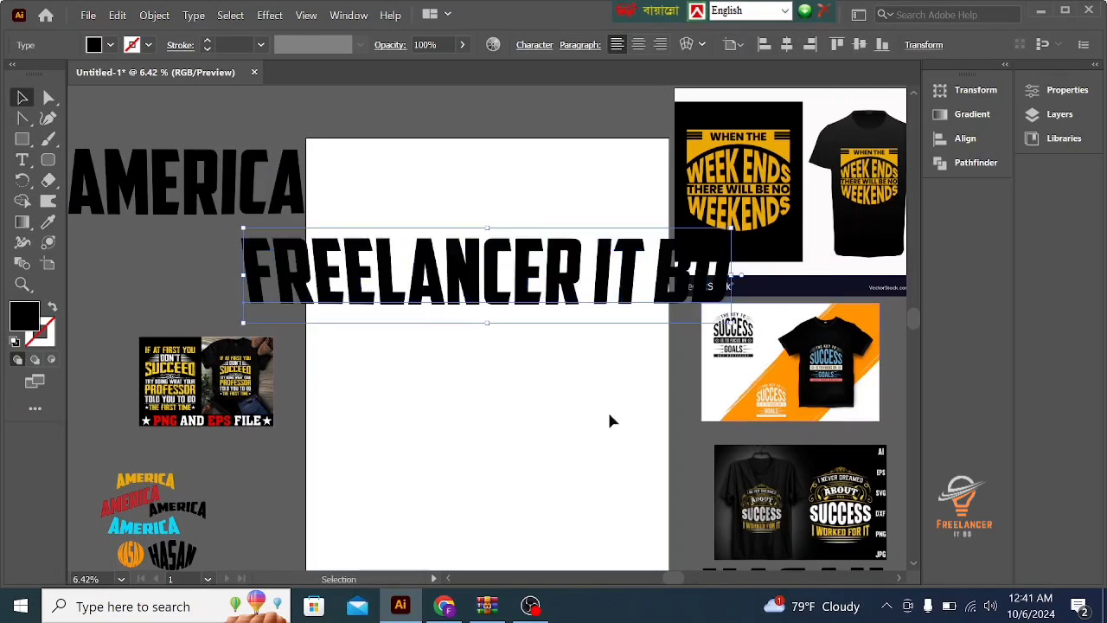
- Apply a horizontal Arc warp to FREELANCER IT BD with 0% bend, -1% horizontal and 0% vertical distortion, and shift the text slightly down-left
{"action": "left_click", "coordinate": [501, 317]}
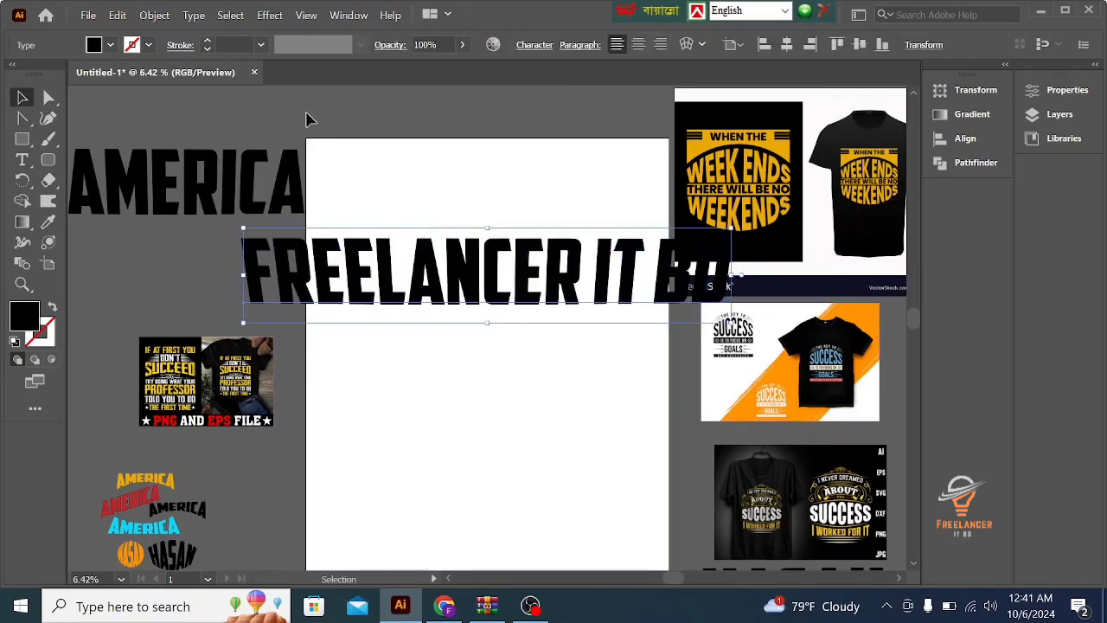
{"action": "left_click", "coordinate": [272, 12]}
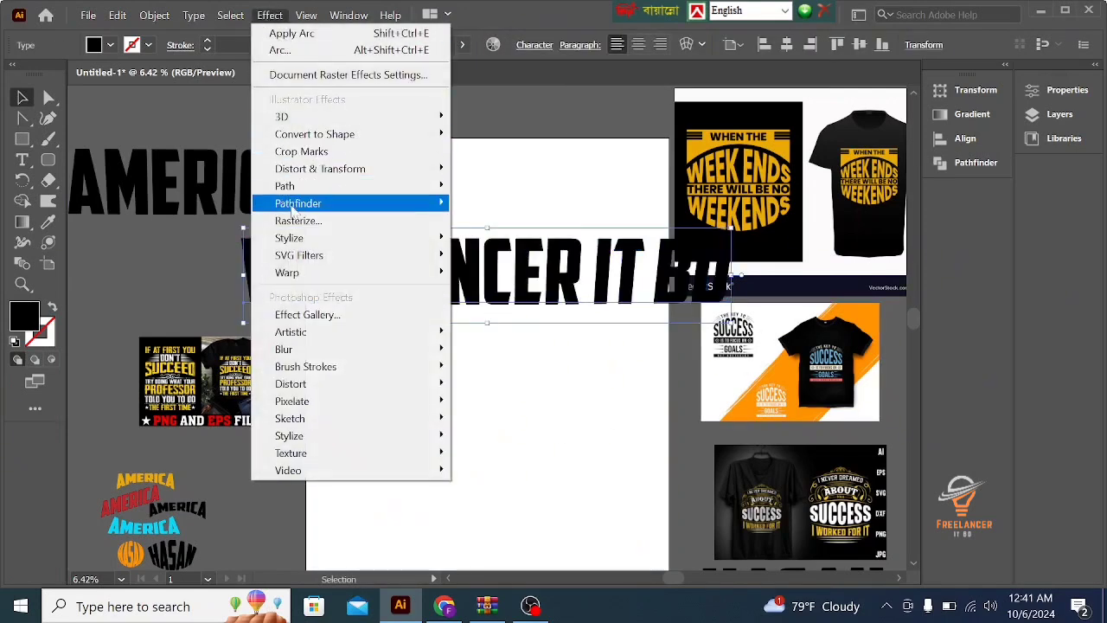
{"action": "mouse_move", "coordinate": [288, 275]}
{"action": "left_click", "coordinate": [523, 275]}
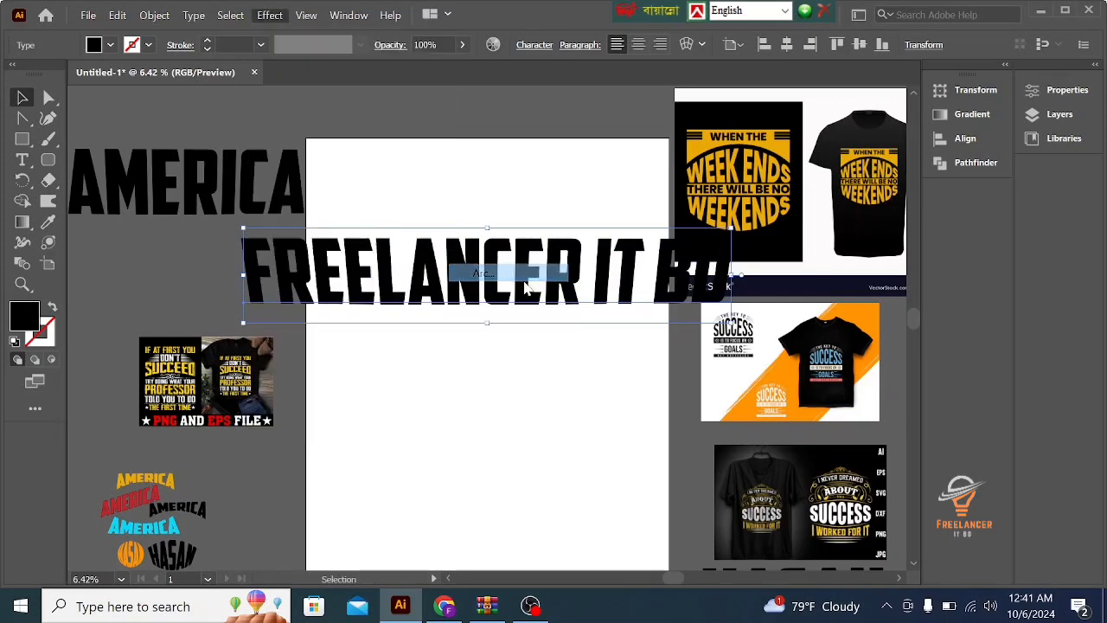
{"action": "left_click_drag", "start_coordinate": [978, 248], "coordinate": [975, 251]}
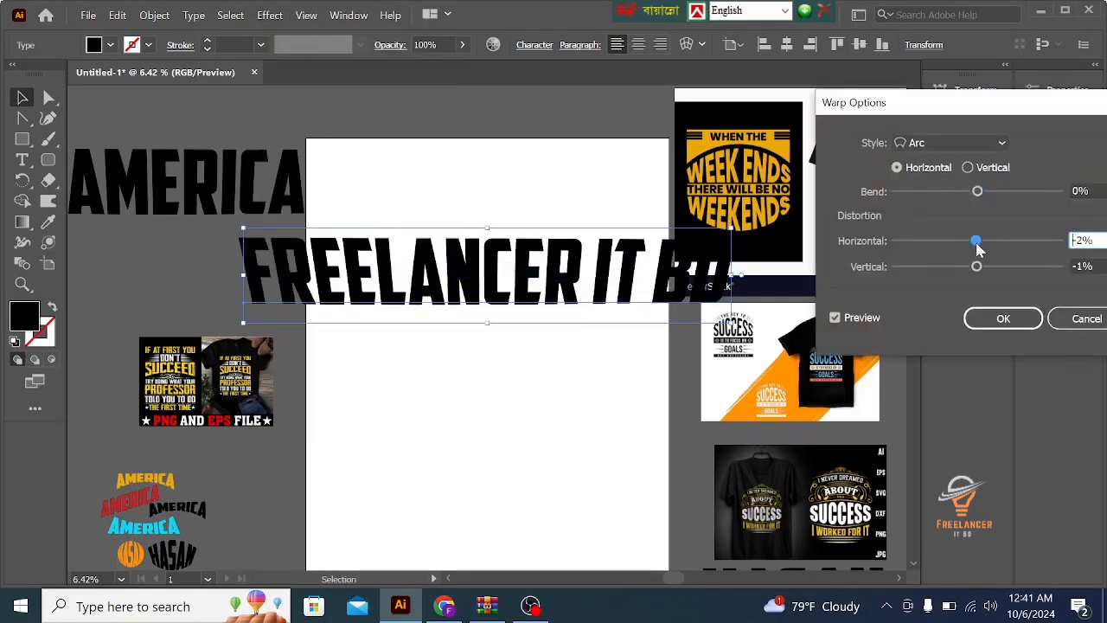
{"action": "left_click_drag", "start_coordinate": [977, 250], "coordinate": [980, 250]}
{"action": "left_click_drag", "start_coordinate": [977, 268], "coordinate": [978, 274]}
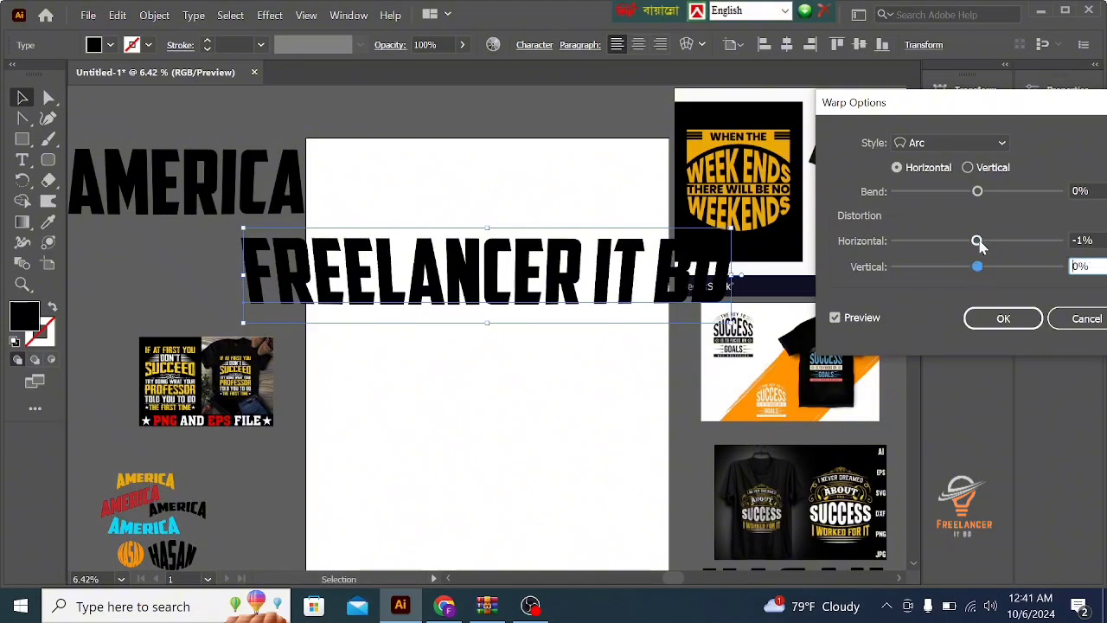
{"action": "left_click", "coordinate": [1003, 319]}
{"action": "left_click_drag", "start_coordinate": [494, 308], "coordinate": [479, 314]}
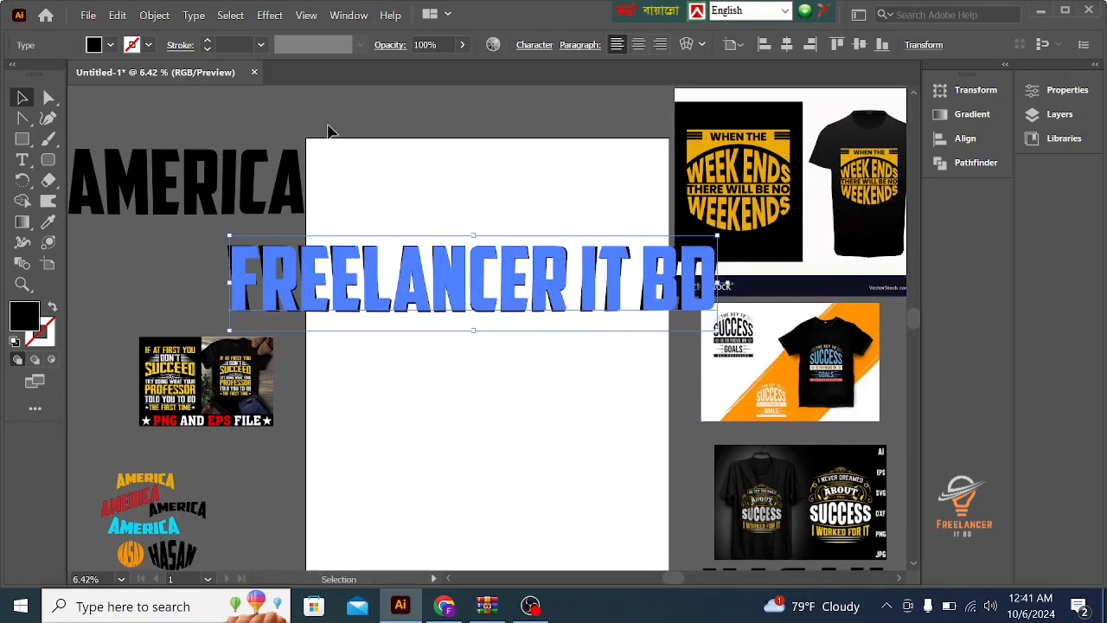
- Apply another Arc warp to the FREELANCER IT BD text, trying bends of -31%, -47% and -6% before setting it to 39%
{"action": "left_click", "coordinate": [265, 16]}
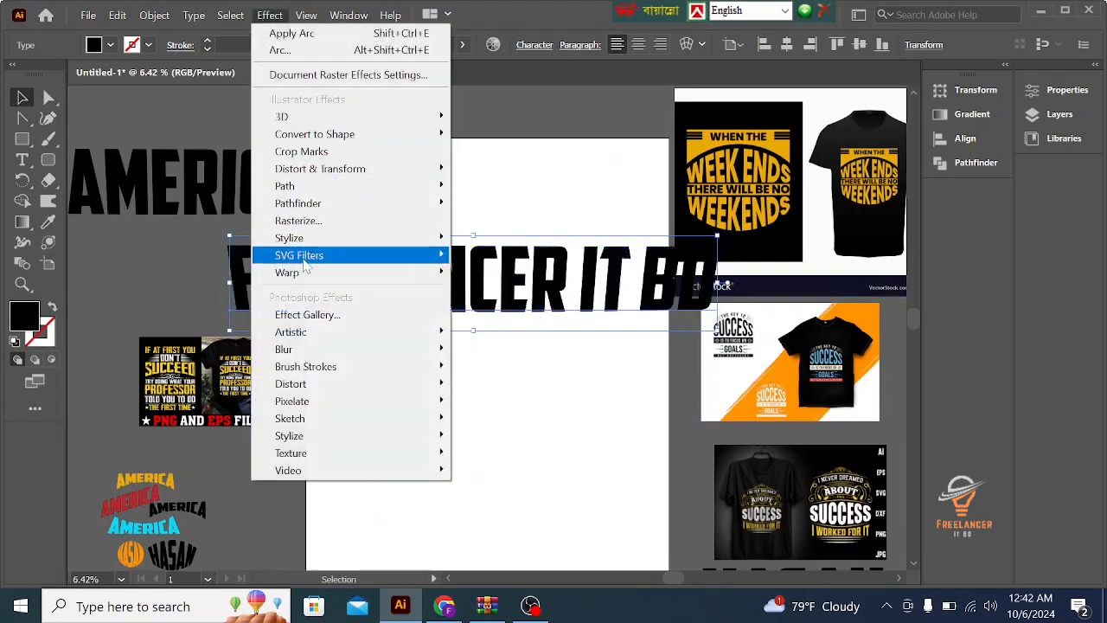
{"action": "mouse_move", "coordinate": [303, 275]}
{"action": "left_click", "coordinate": [496, 277]}
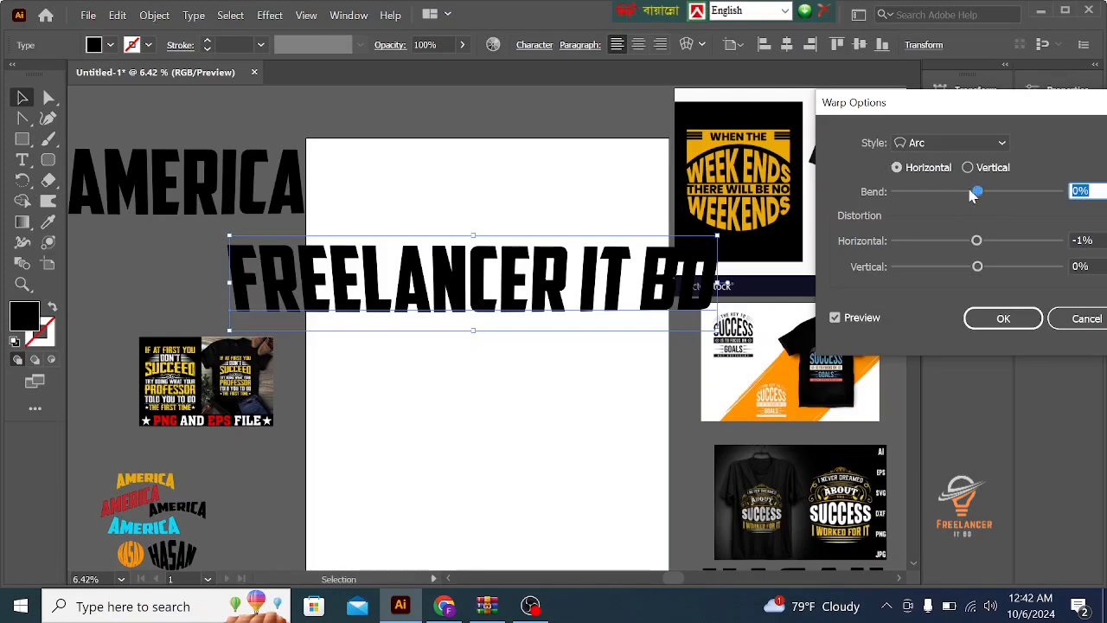
{"action": "left_click_drag", "start_coordinate": [974, 192], "coordinate": [954, 197]}
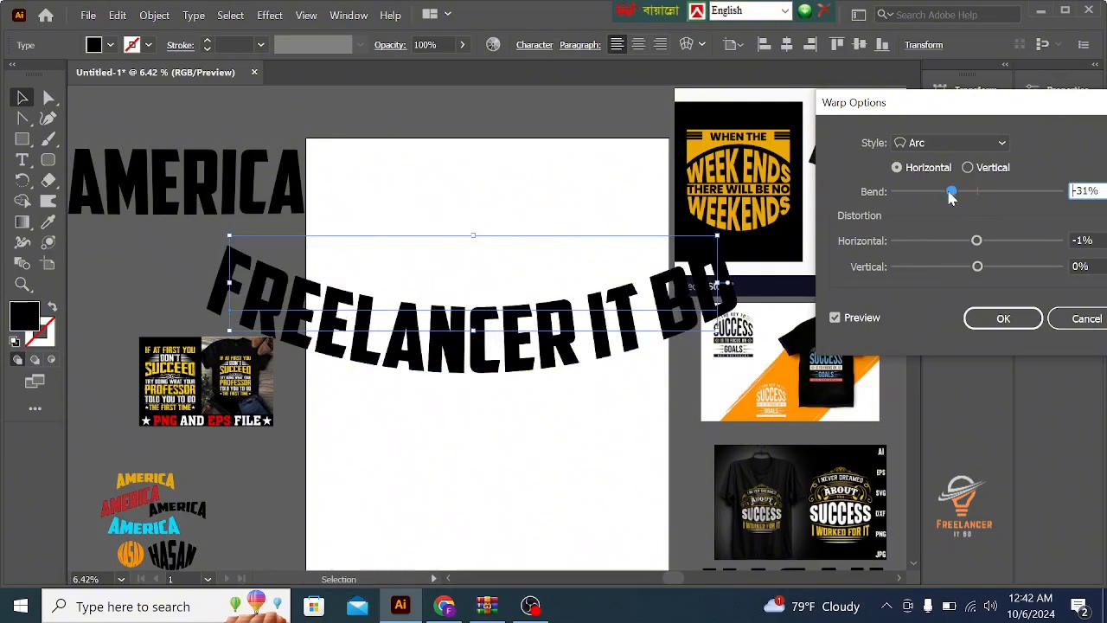
{"action": "left_click_drag", "start_coordinate": [952, 198], "coordinate": [939, 199]}
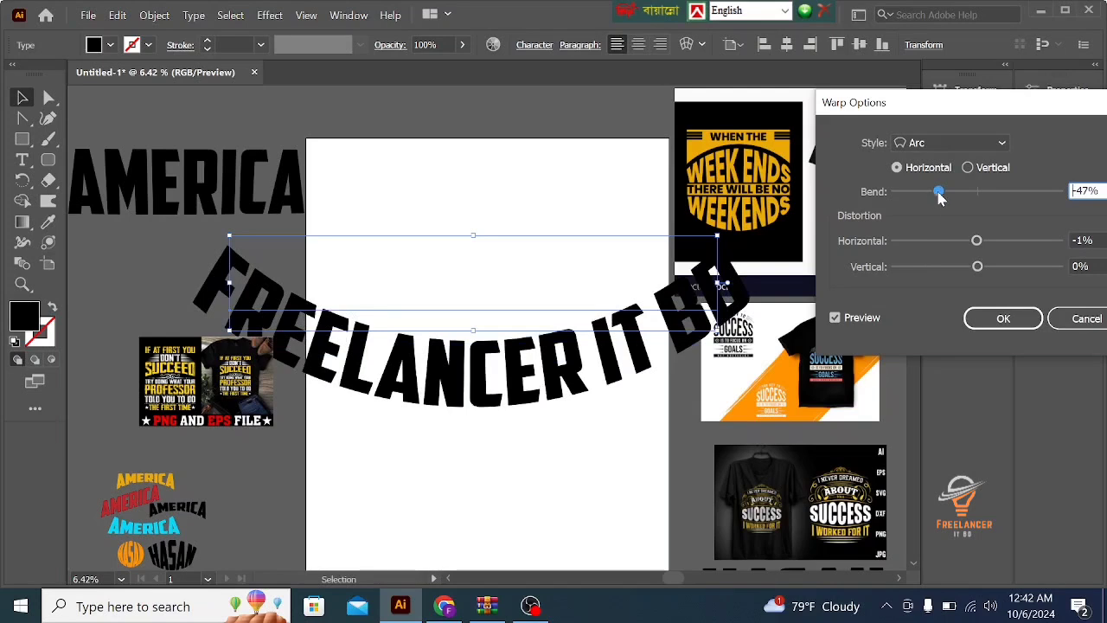
{"action": "left_click_drag", "start_coordinate": [939, 198], "coordinate": [972, 196]}
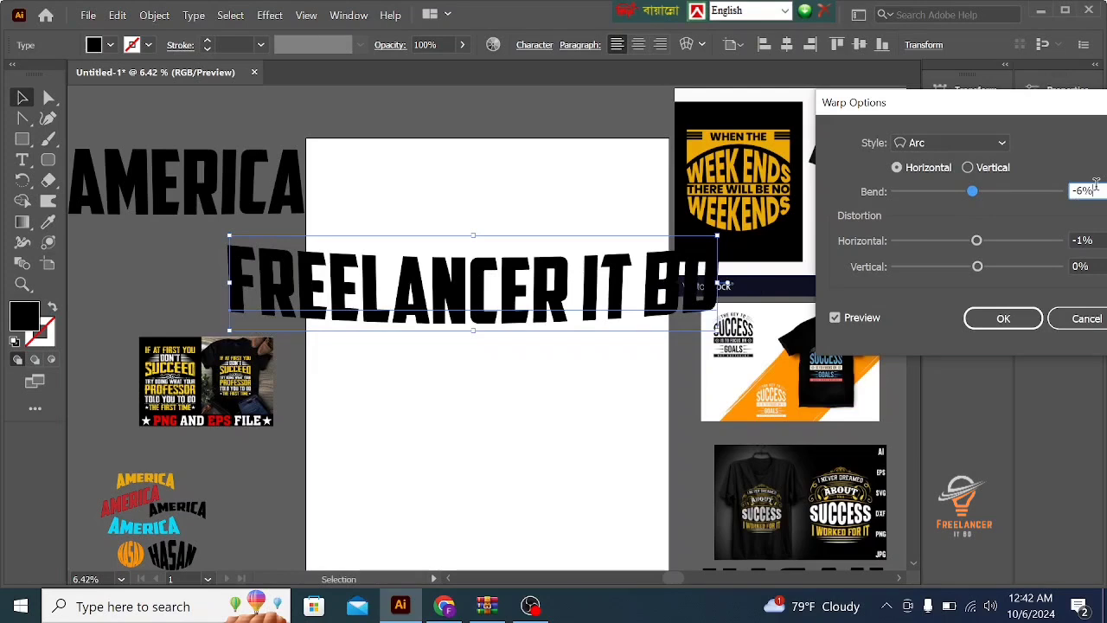
{"action": "double_click", "coordinate": [1096, 191]}
{"action": "left_click", "coordinate": [1096, 191]}
{"action": "left_click_drag", "start_coordinate": [1100, 192], "coordinate": [1070, 197]}
{"action": "type", "text": "39"}
{"action": "left_click", "coordinate": [1005, 320]}
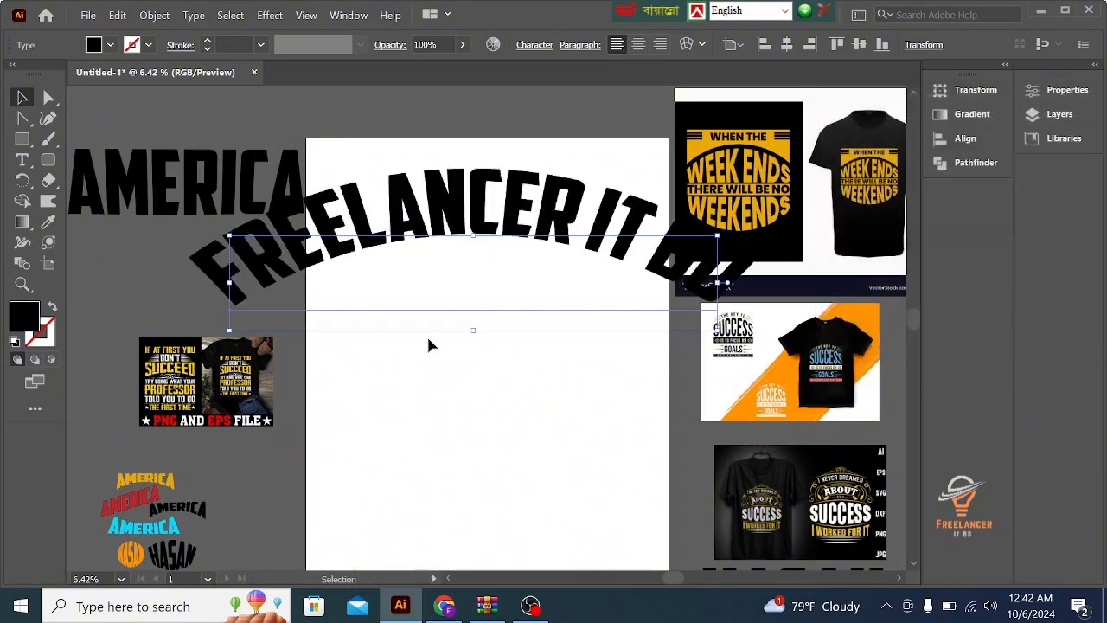
{"action": "left_click", "coordinate": [266, 15]}
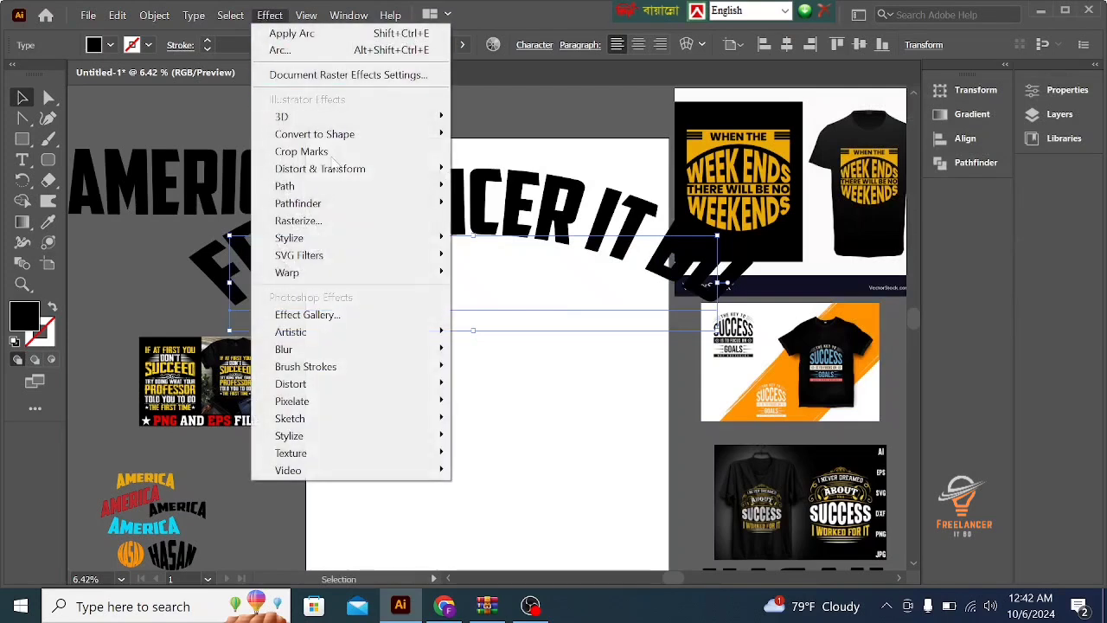
{"action": "mouse_move", "coordinate": [329, 273]}
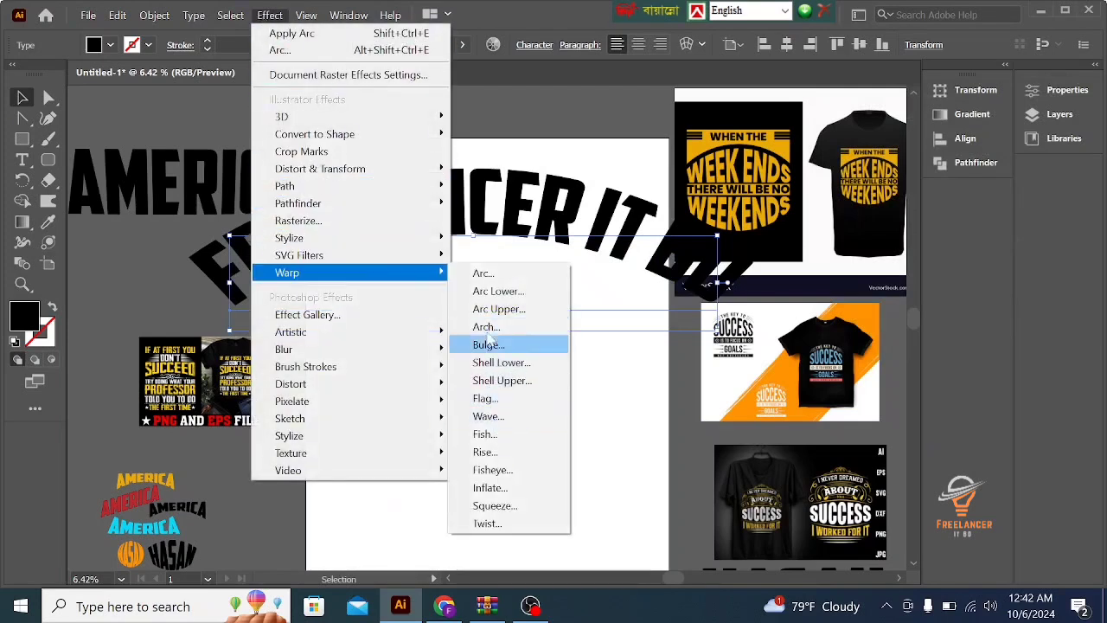
{"action": "left_click", "coordinate": [486, 277]}
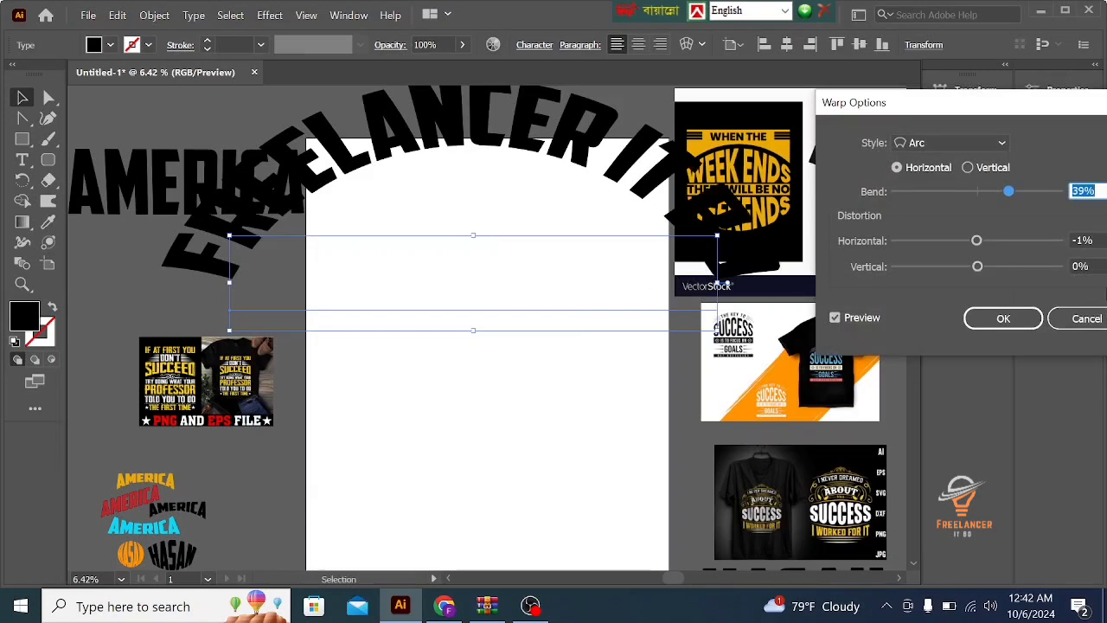
{"action": "left_click", "coordinate": [1076, 320]}
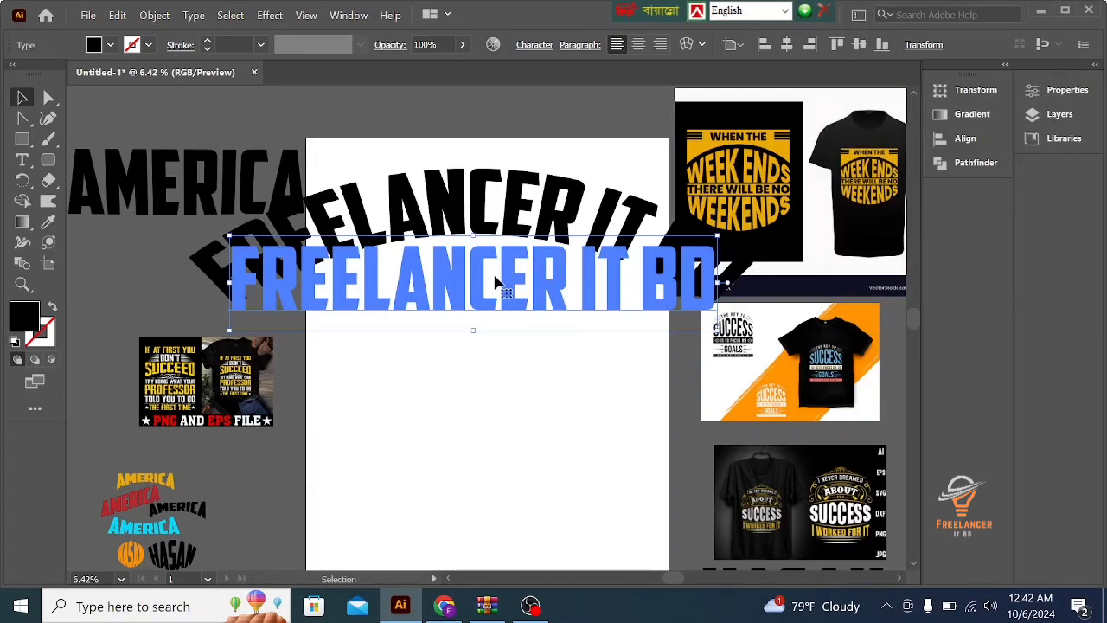
- Delete the arched FREELANCER IT BD text and place a copy of the AMERICA text in the upper middle of the artboard
{"action": "key", "text": "Delete"}
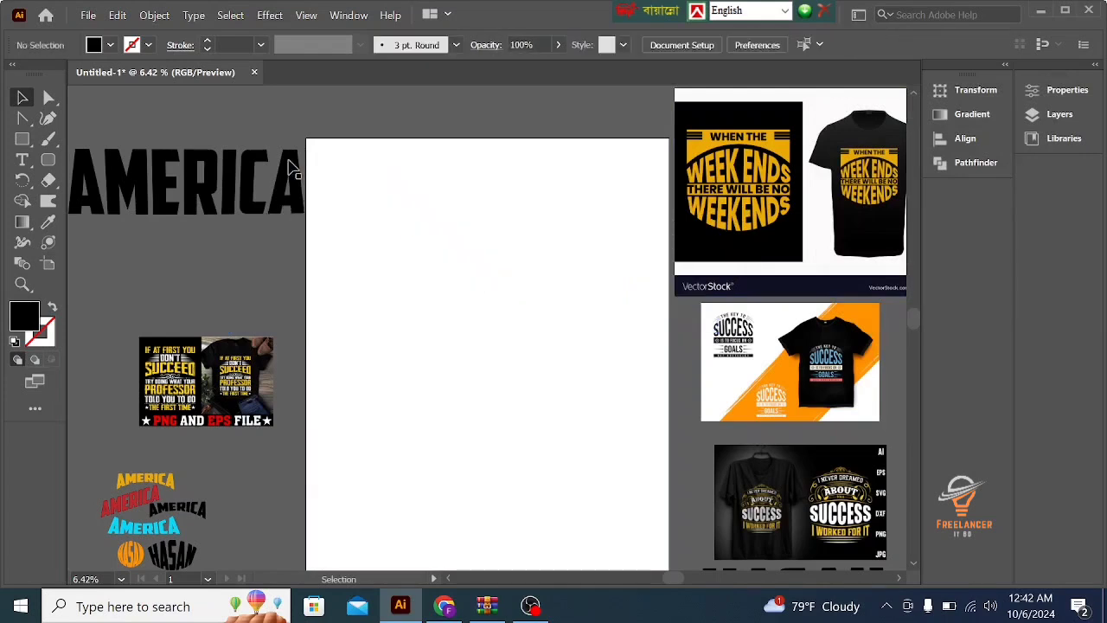
{"action": "left_click", "coordinate": [186, 171]}
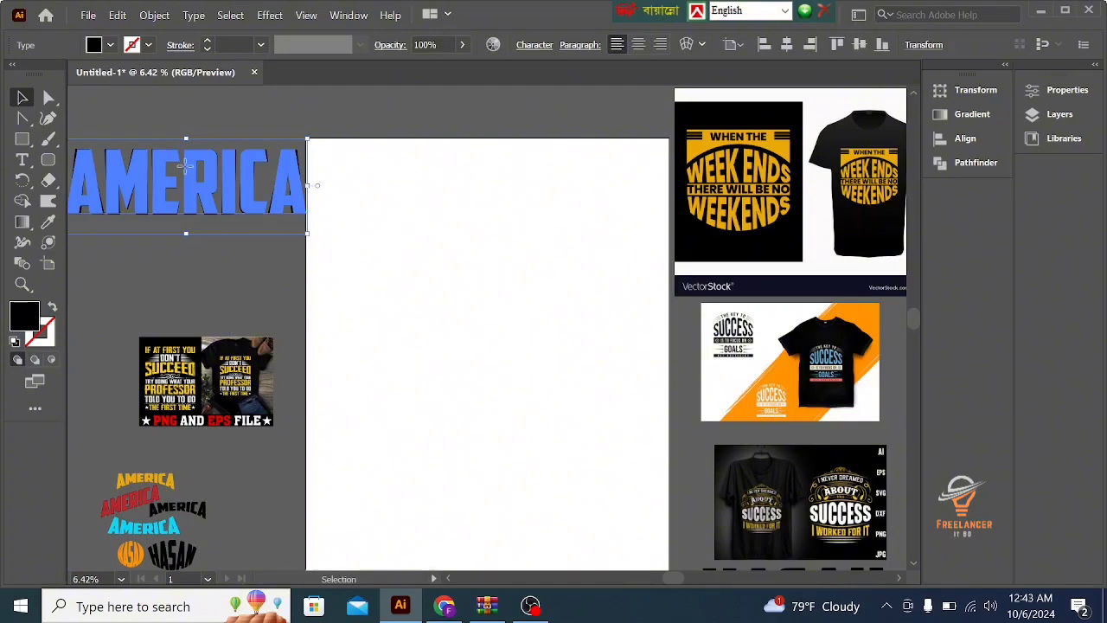
{"action": "left_click_drag", "start_coordinate": [185, 164], "coordinate": [480, 256]}
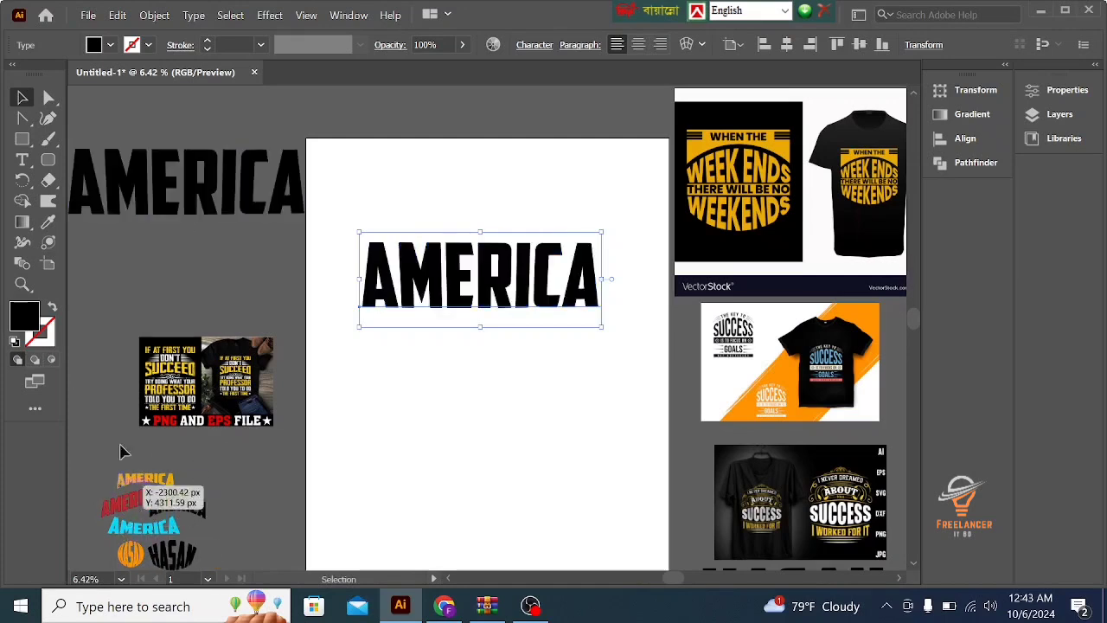
- Start an Arc warp on the AMERICA copy, trying horizontal bends of 2%, 0%, 46% and 55% before setting the bend to -57%
{"action": "left_click", "coordinate": [270, 15]}
{"action": "mouse_move", "coordinate": [294, 276]}
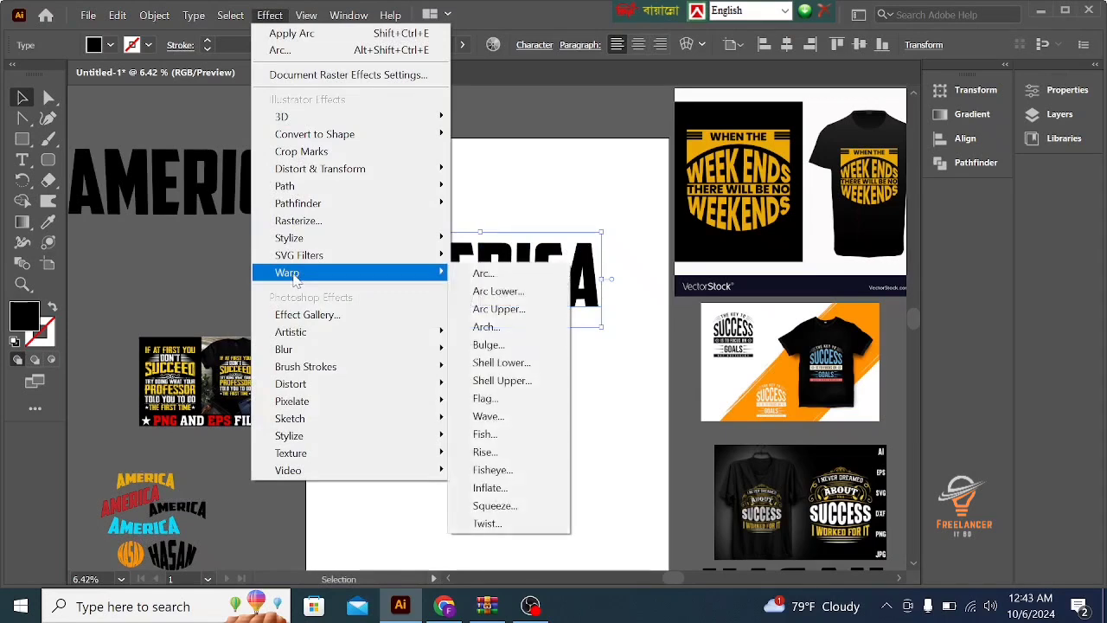
{"action": "left_click", "coordinate": [507, 276]}
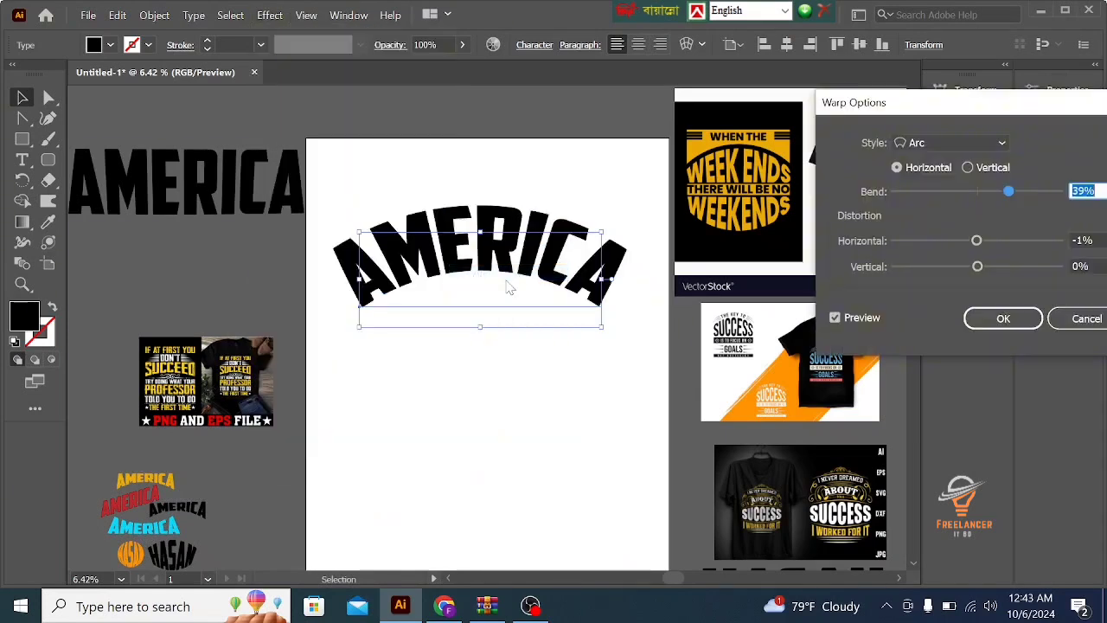
{"action": "left_click", "coordinate": [976, 191]}
{"action": "left_click_drag", "start_coordinate": [978, 192], "coordinate": [981, 192]}
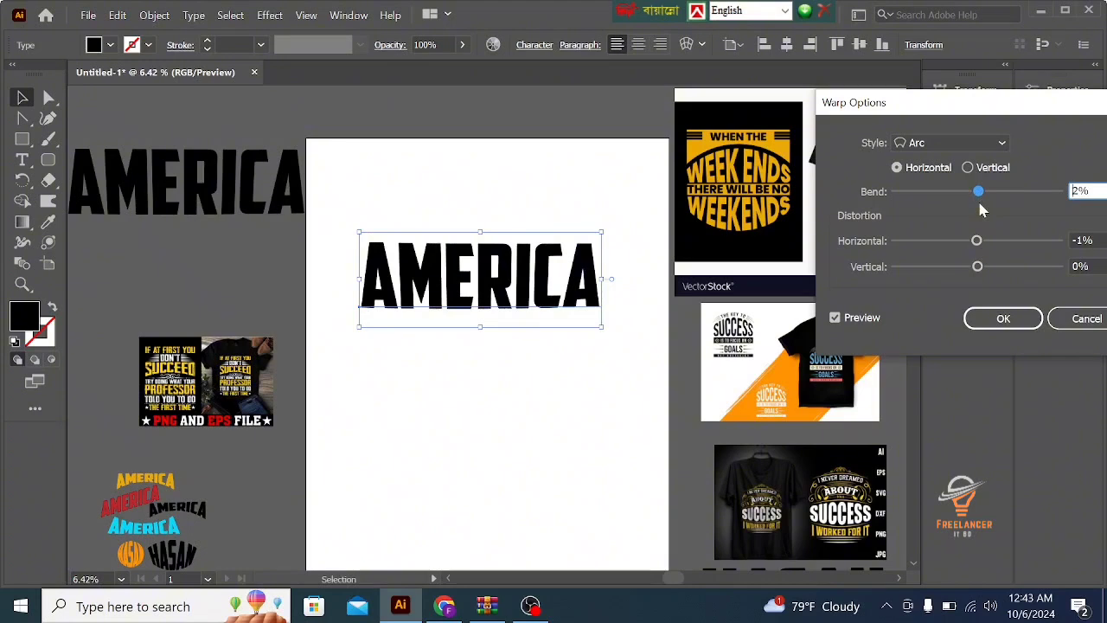
{"action": "left_click", "coordinate": [977, 194]}
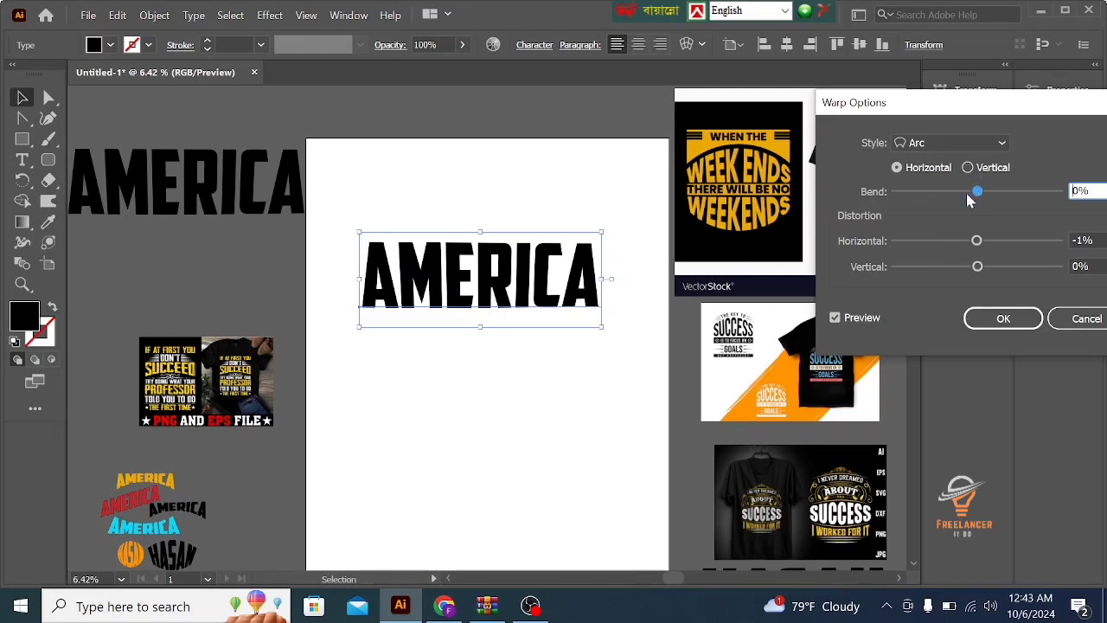
{"action": "left_click_drag", "start_coordinate": [977, 197], "coordinate": [1014, 198]}
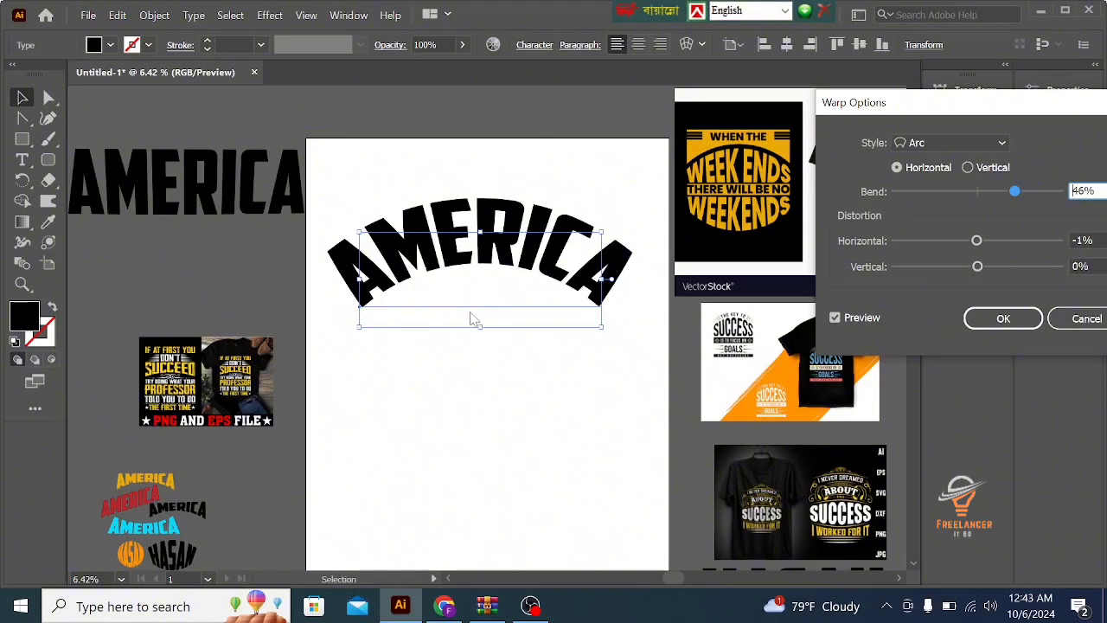
{"action": "left_click_drag", "start_coordinate": [1014, 191], "coordinate": [1023, 192]}
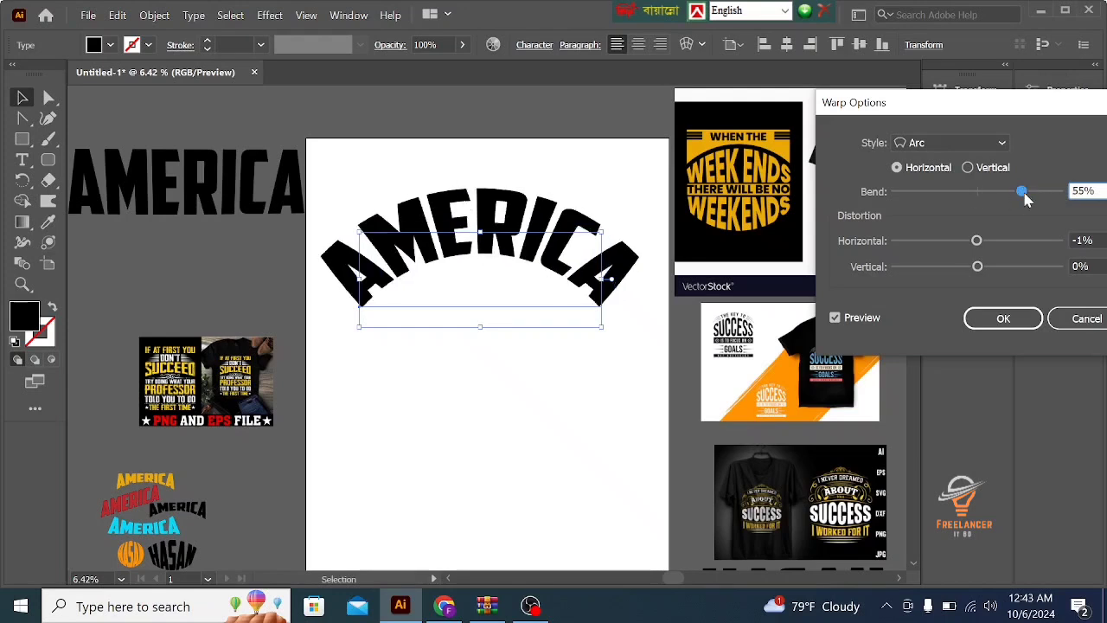
{"action": "left_click_drag", "start_coordinate": [1024, 194], "coordinate": [932, 191]}
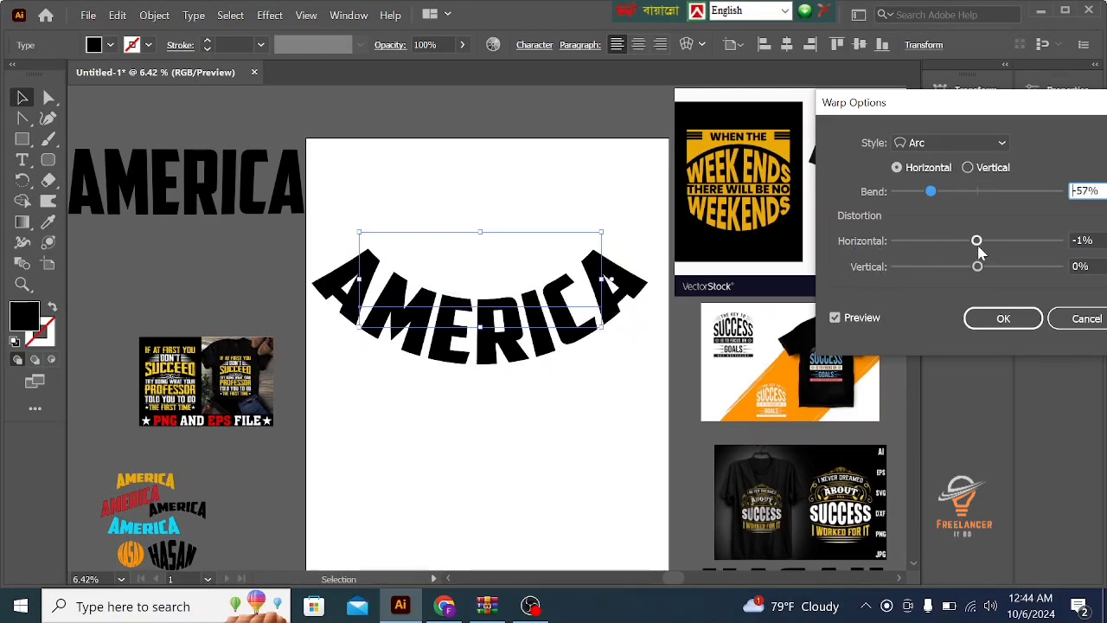
- Try arc distortions of -44% horizontal and 73% vertical before reducing them to -8% horizontal and -9% vertical
{"action": "left_click_drag", "start_coordinate": [978, 247], "coordinate": [941, 250]}
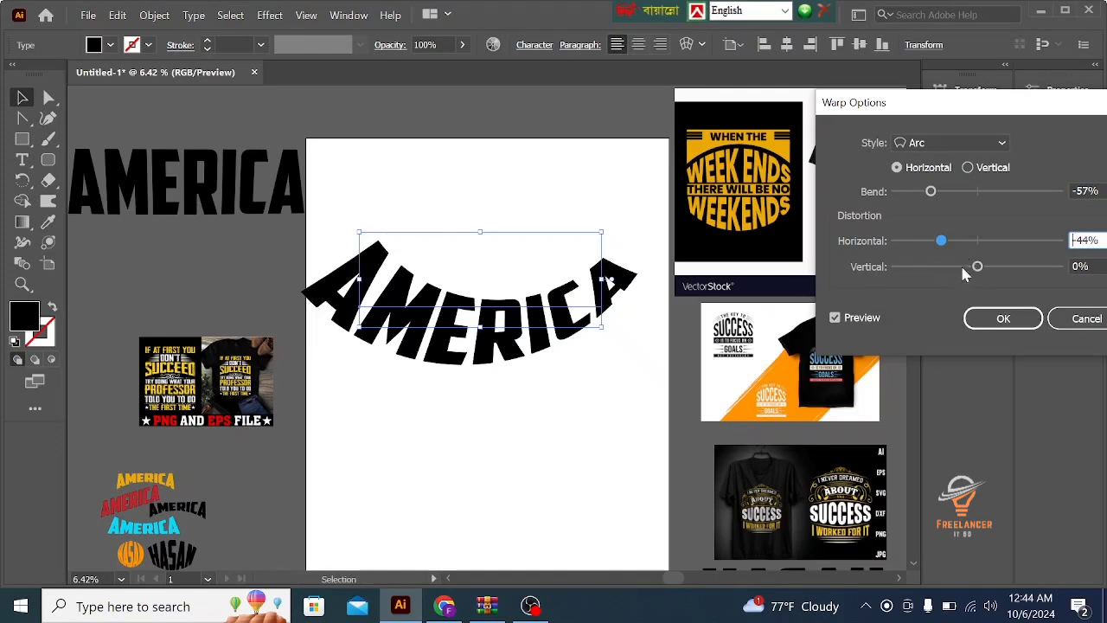
{"action": "left_click_drag", "start_coordinate": [978, 267], "coordinate": [1036, 269]}
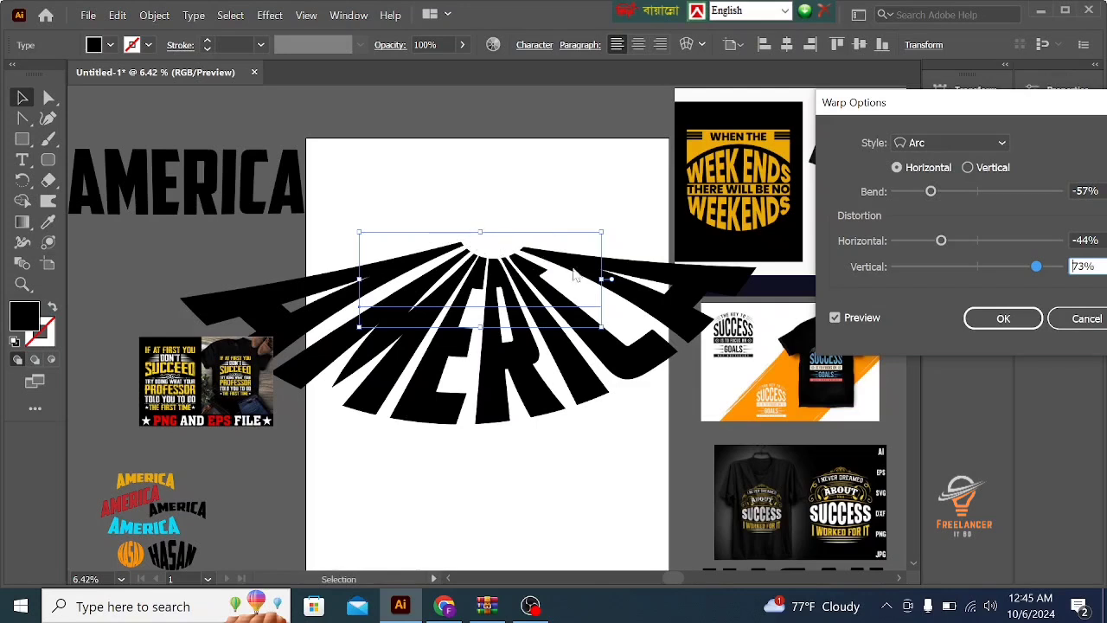
{"action": "left_click", "coordinate": [937, 270]}
{"action": "left_click_drag", "start_coordinate": [937, 270], "coordinate": [970, 275]}
{"action": "left_click_drag", "start_coordinate": [946, 240], "coordinate": [973, 244]}
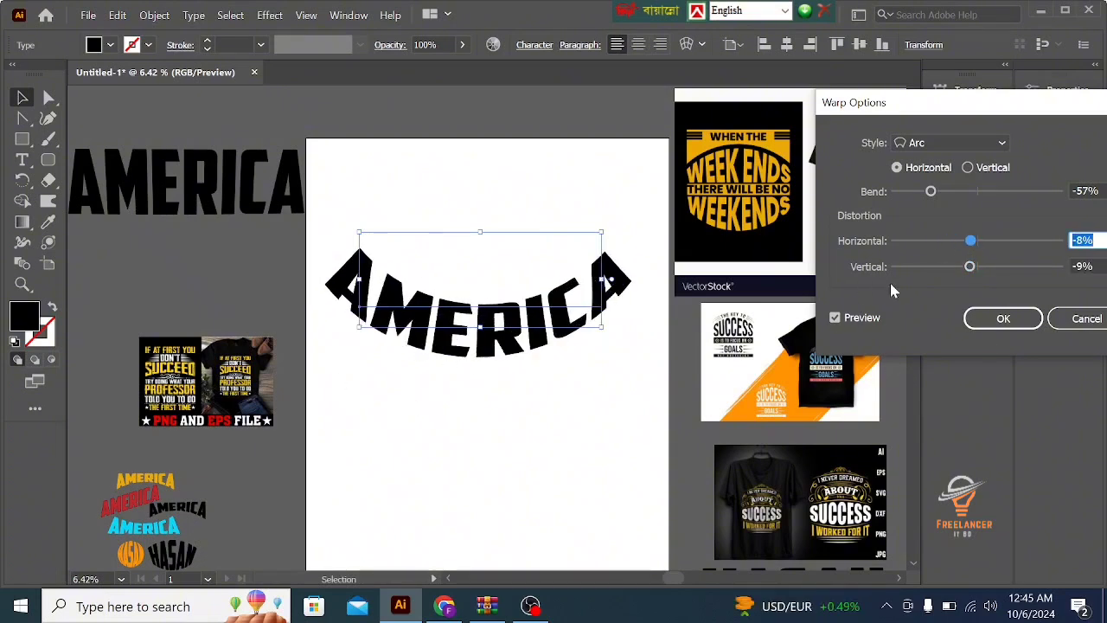
- Switch the arc to vertical orientation and try bends of -34%, -22%, -13% and -14% before setting the bend to 38%
{"action": "left_click", "coordinate": [971, 169]}
{"action": "left_click", "coordinate": [897, 169]}
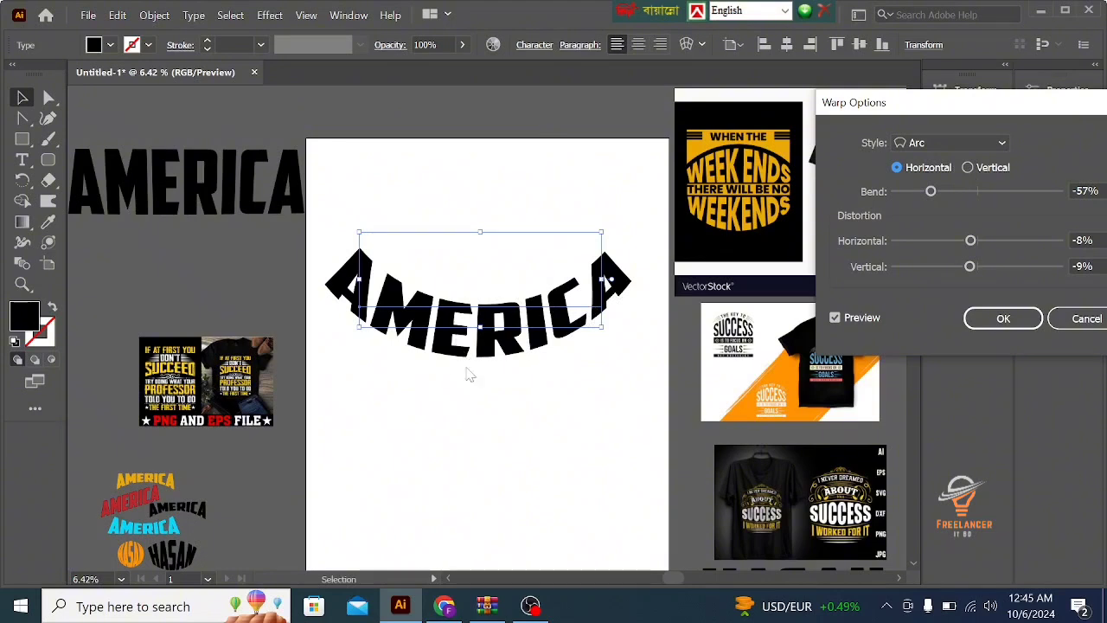
{"action": "left_click", "coordinate": [968, 168]}
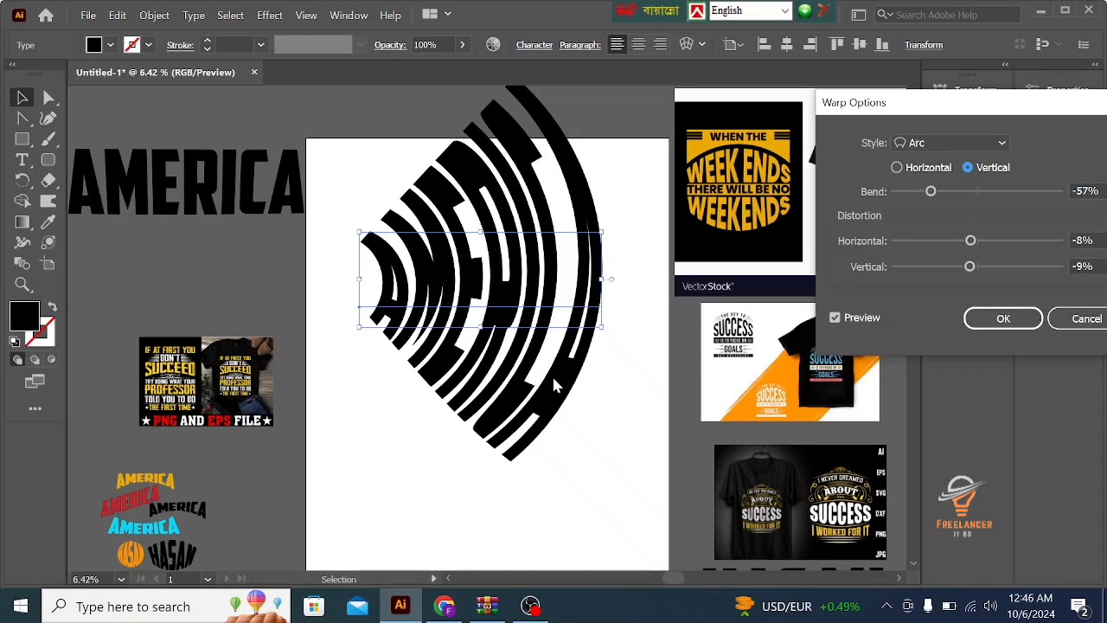
{"action": "left_click_drag", "start_coordinate": [941, 197], "coordinate": [952, 197]}
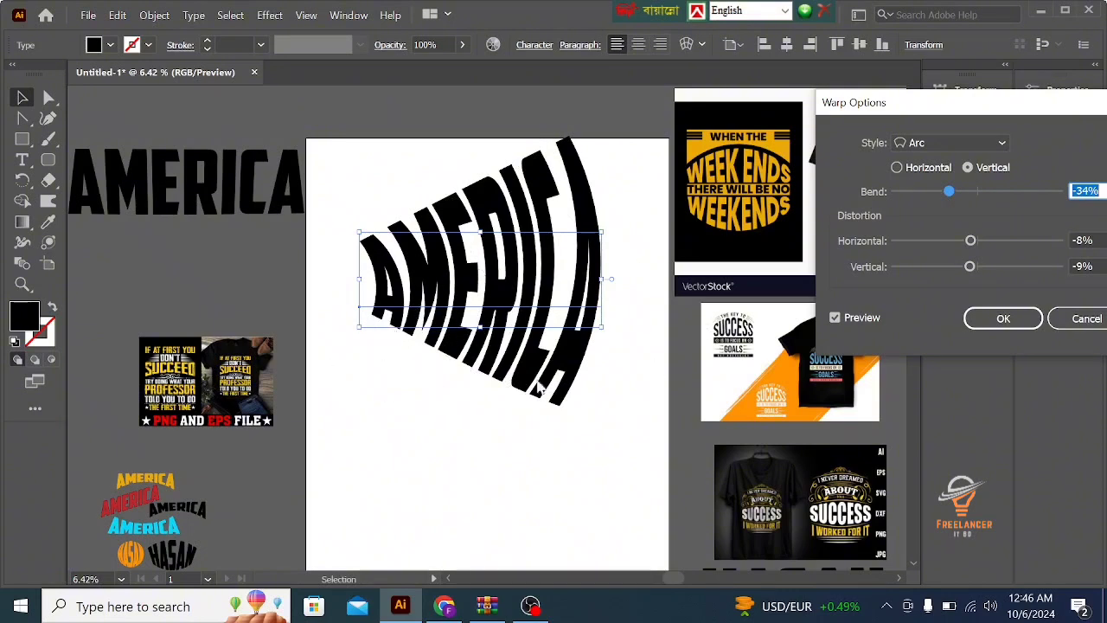
{"action": "left_click", "coordinate": [960, 192]}
{"action": "left_click", "coordinate": [942, 192]}
{"action": "left_click", "coordinate": [950, 192]}
{"action": "left_click", "coordinate": [960, 192]}
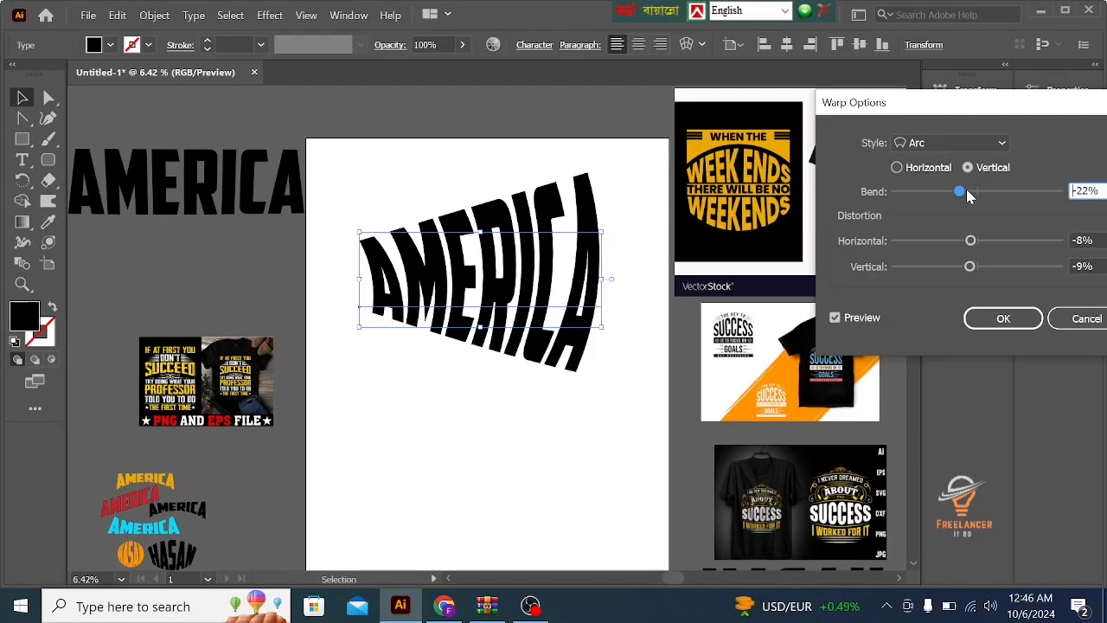
{"action": "left_click", "coordinate": [968, 192]}
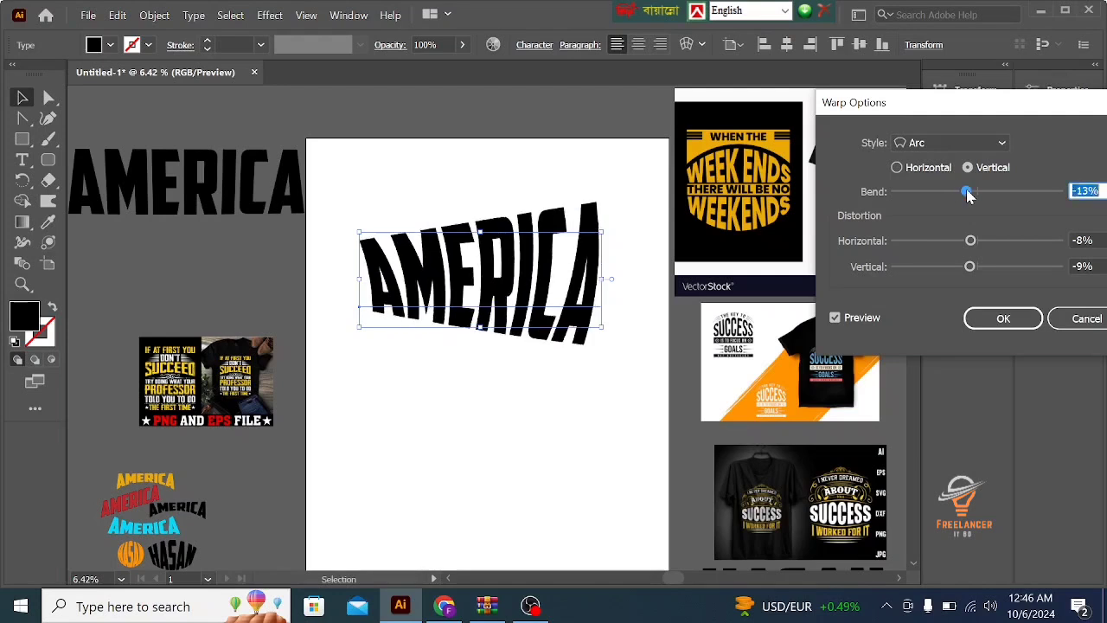
{"action": "left_click", "coordinate": [960, 192]}
{"action": "left_click", "coordinate": [968, 192]}
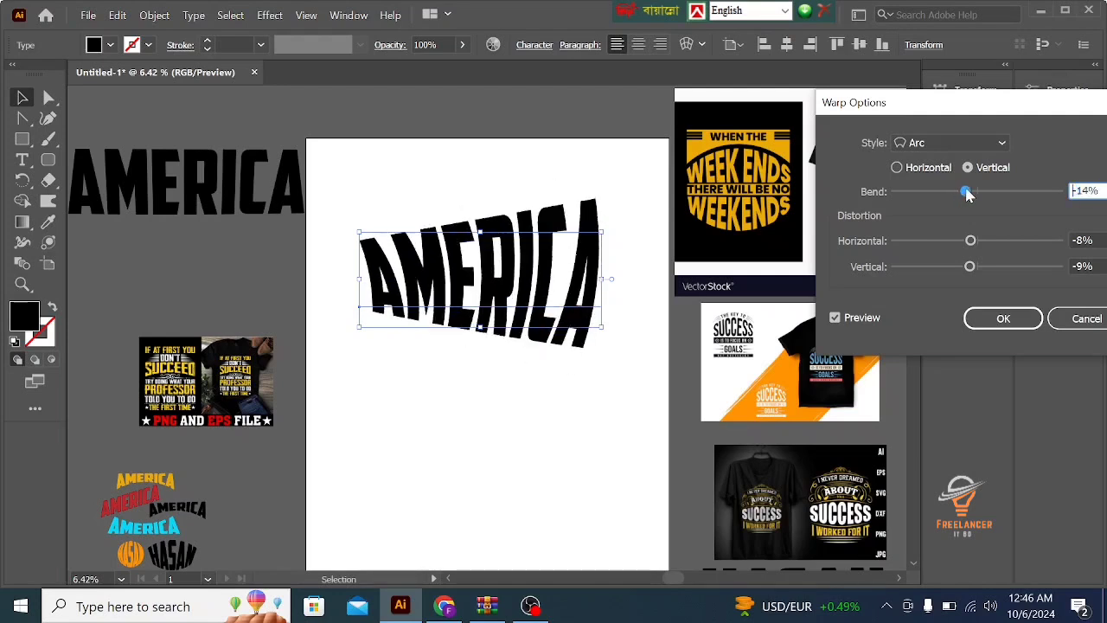
{"action": "left_click_drag", "start_coordinate": [968, 194], "coordinate": [1010, 196]}
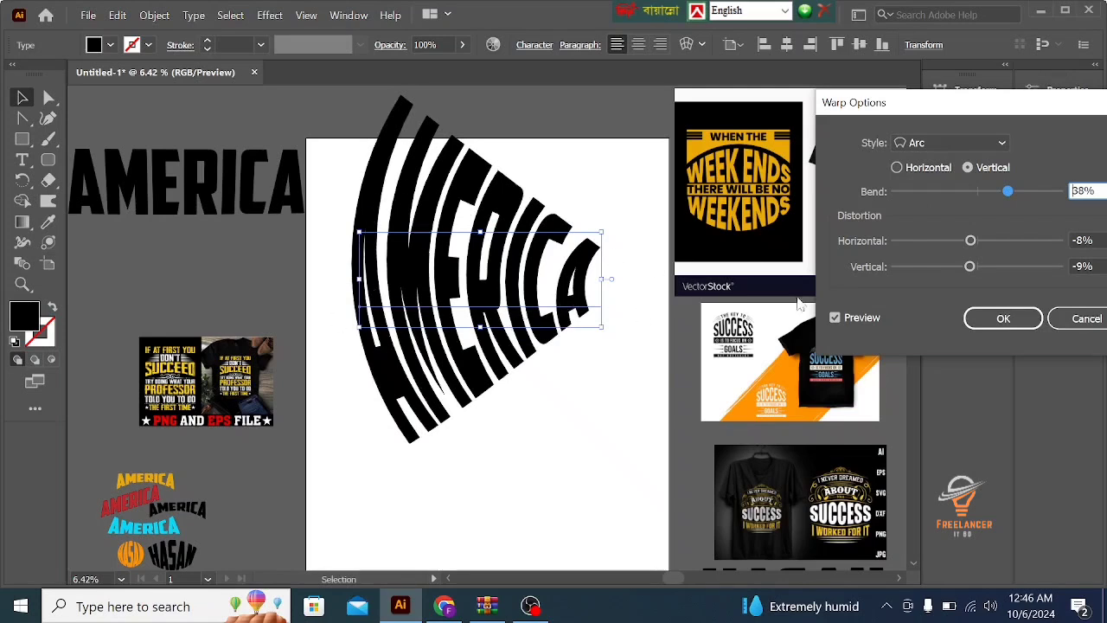
- Try stronger arc distortions, including 43% vertical, and apply the warp with -56% horizontal and -2% vertical distortion
{"action": "left_click", "coordinate": [952, 242]}
{"action": "left_click_drag", "start_coordinate": [954, 245], "coordinate": [926, 246]}
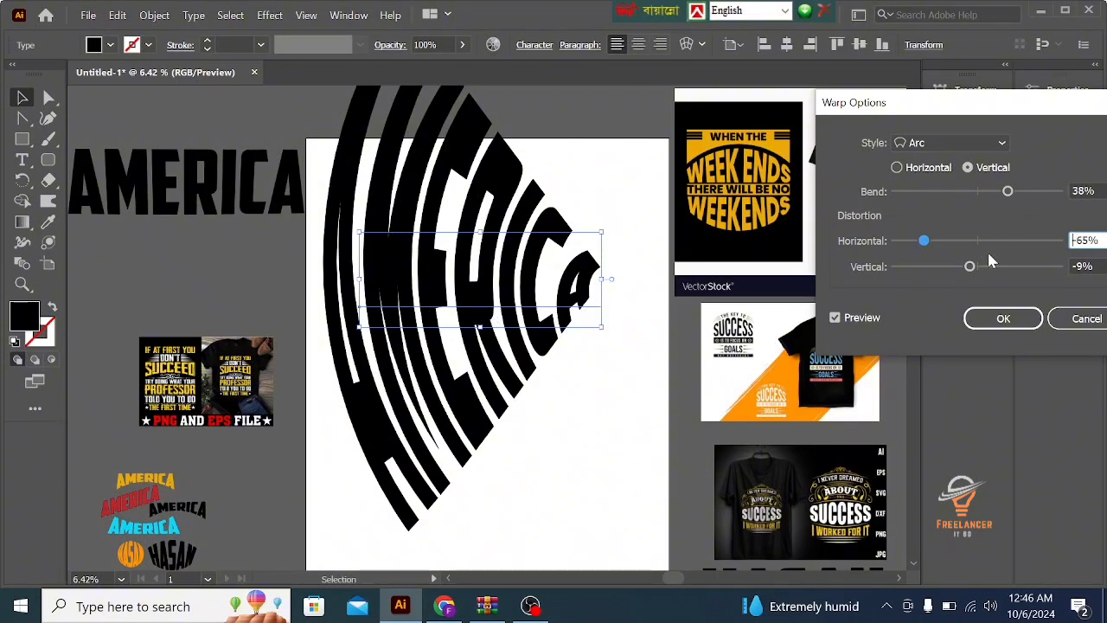
{"action": "left_click_drag", "start_coordinate": [988, 243], "coordinate": [907, 268]}
{"action": "left_click", "coordinate": [1012, 267]}
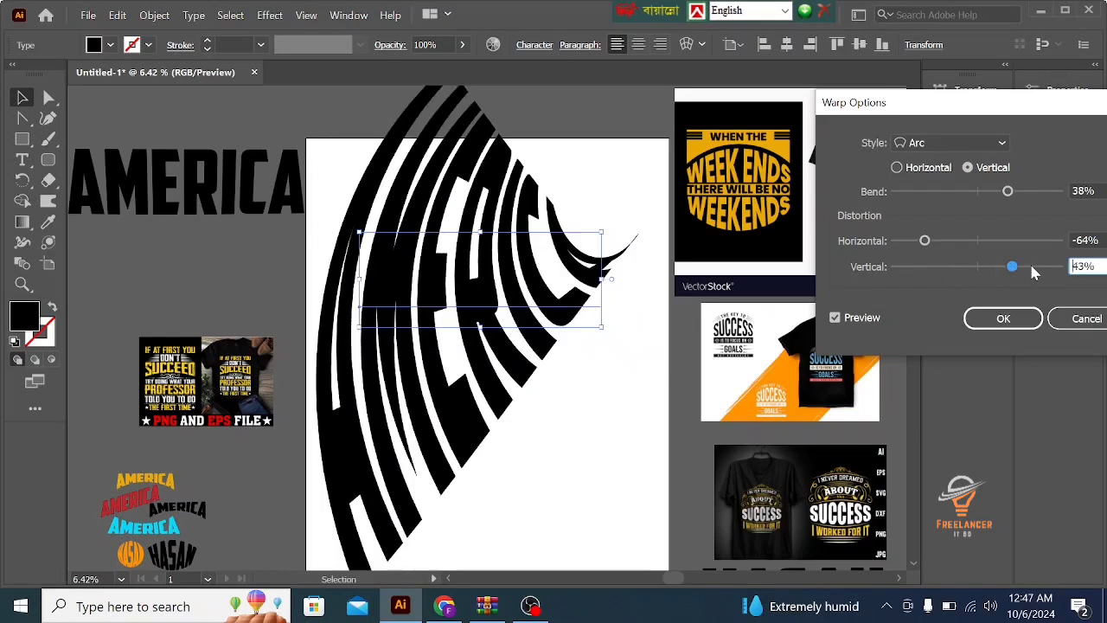
{"action": "left_click_drag", "start_coordinate": [1012, 267], "coordinate": [932, 243]}
{"action": "left_click", "coordinate": [975, 242]}
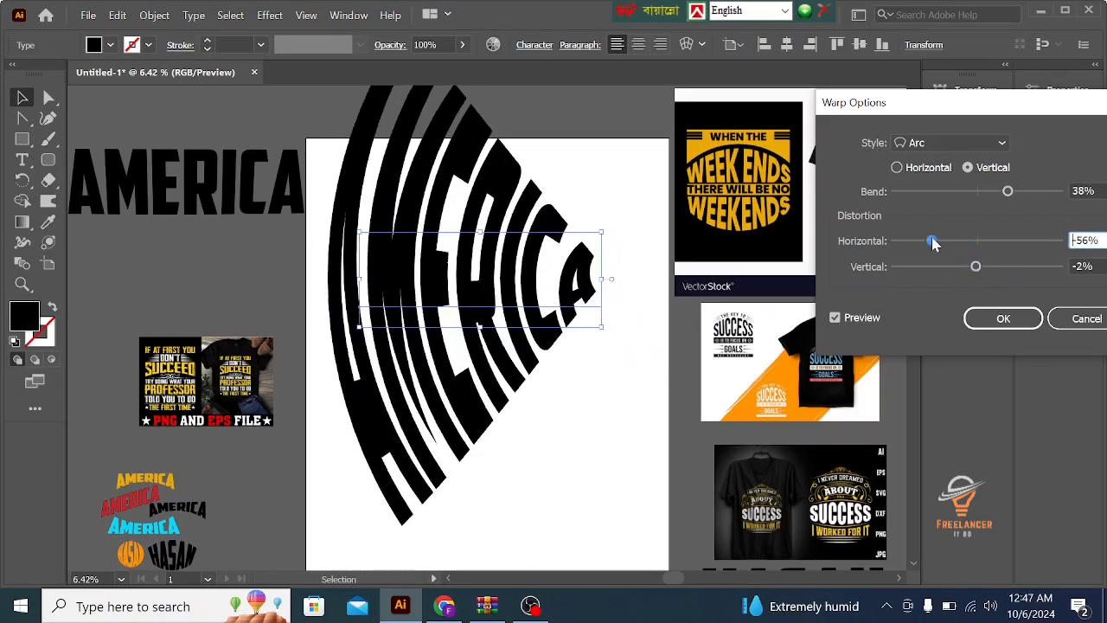
{"action": "left_click", "coordinate": [1003, 318]}
- Expand the appearance of the warped AMERICA text on the artboard
{"action": "left_click", "coordinate": [571, 423]}
{"action": "left_click", "coordinate": [493, 317]}
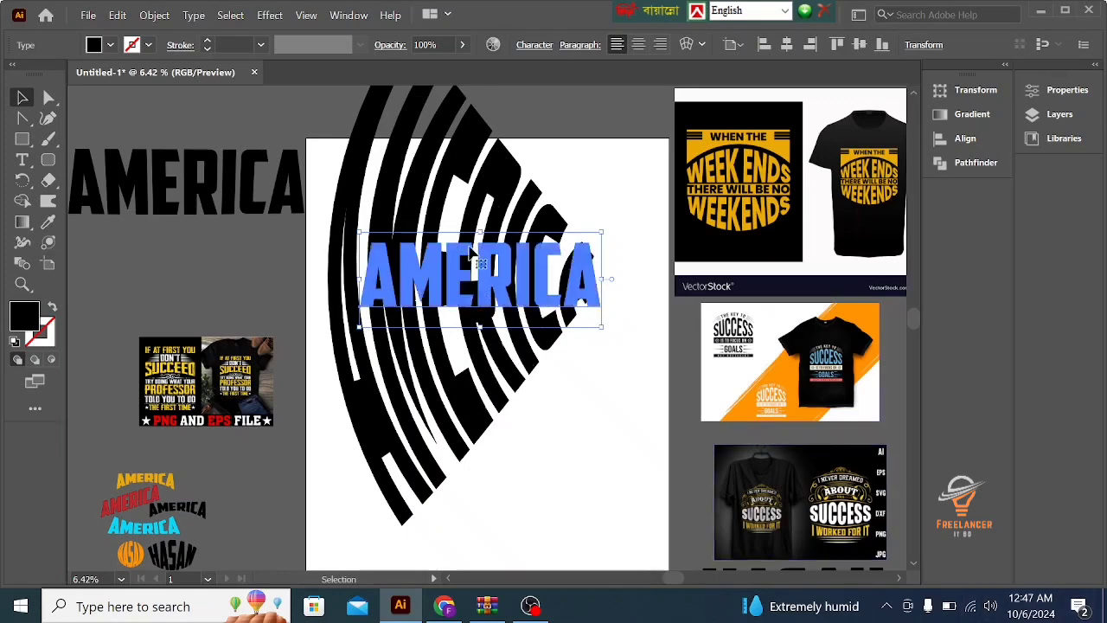
{"action": "left_click", "coordinate": [152, 16]}
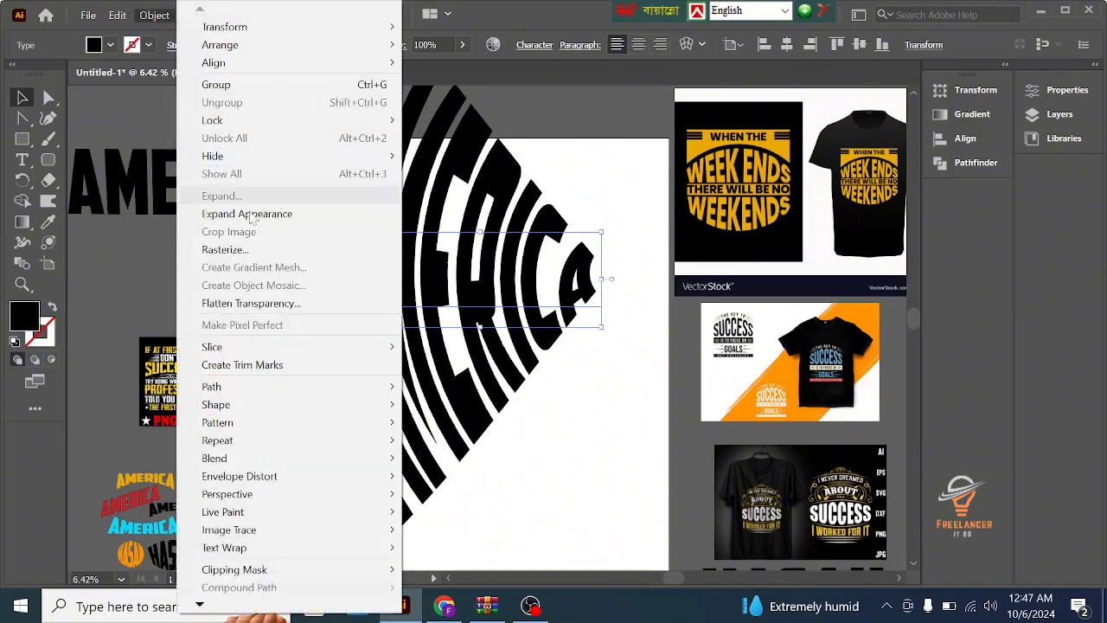
{"action": "left_click", "coordinate": [250, 223]}
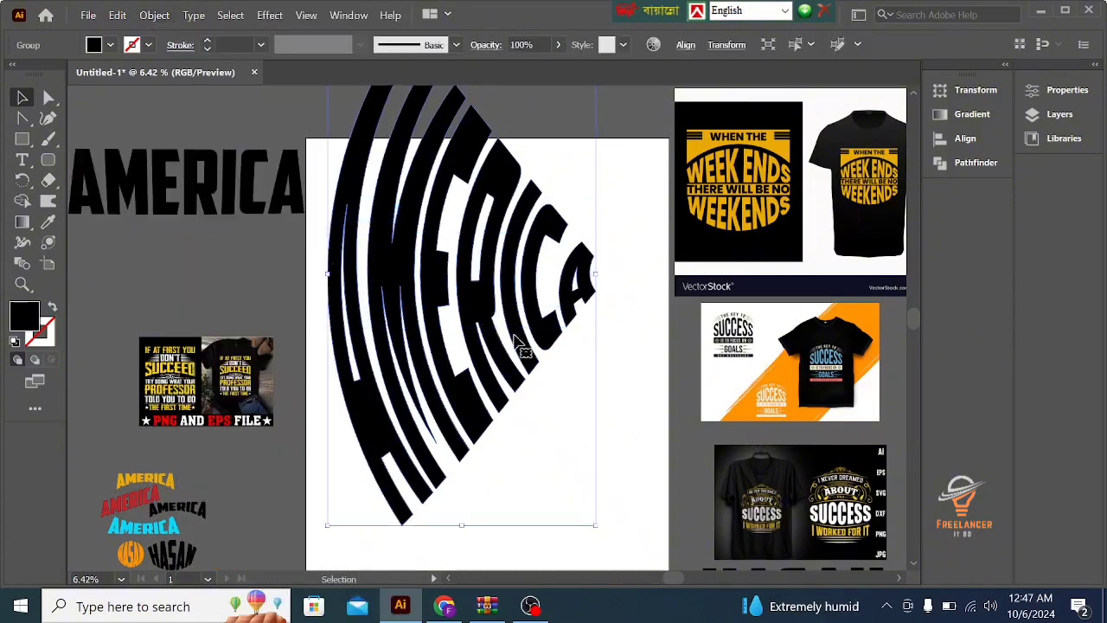
- Move the expanded AMERICA artwork slightly down-right and shrink it proportionally around its centre to well under half its size
{"action": "left_click", "coordinate": [592, 369]}
{"action": "left_click_drag", "start_coordinate": [543, 297], "coordinate": [547, 340]}
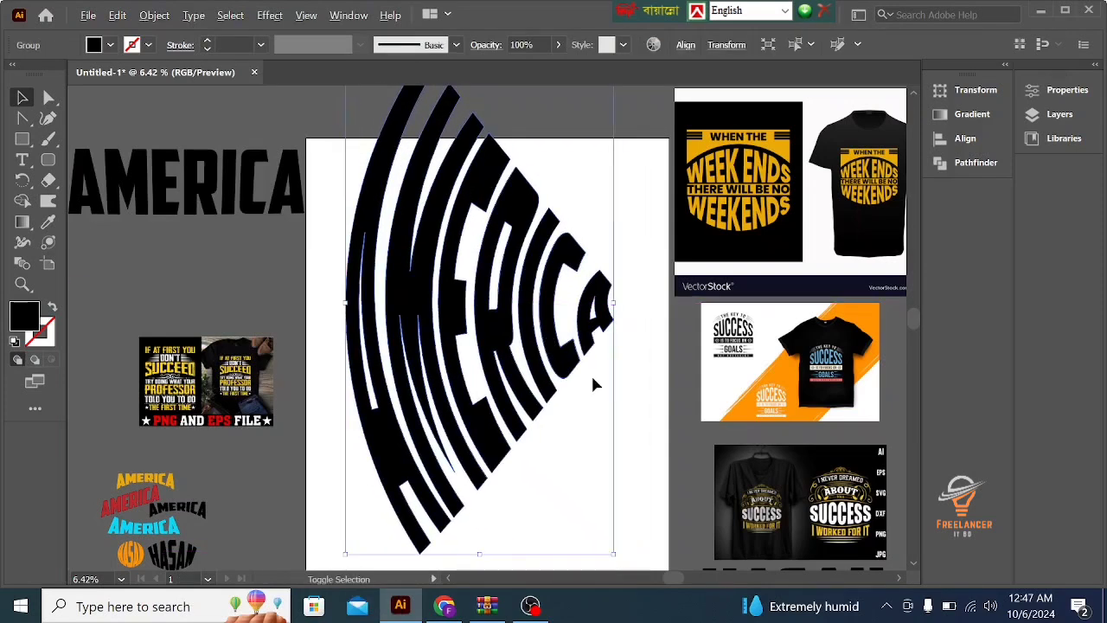
{"action": "left_click_drag", "start_coordinate": [616, 552], "coordinate": [538, 402]}
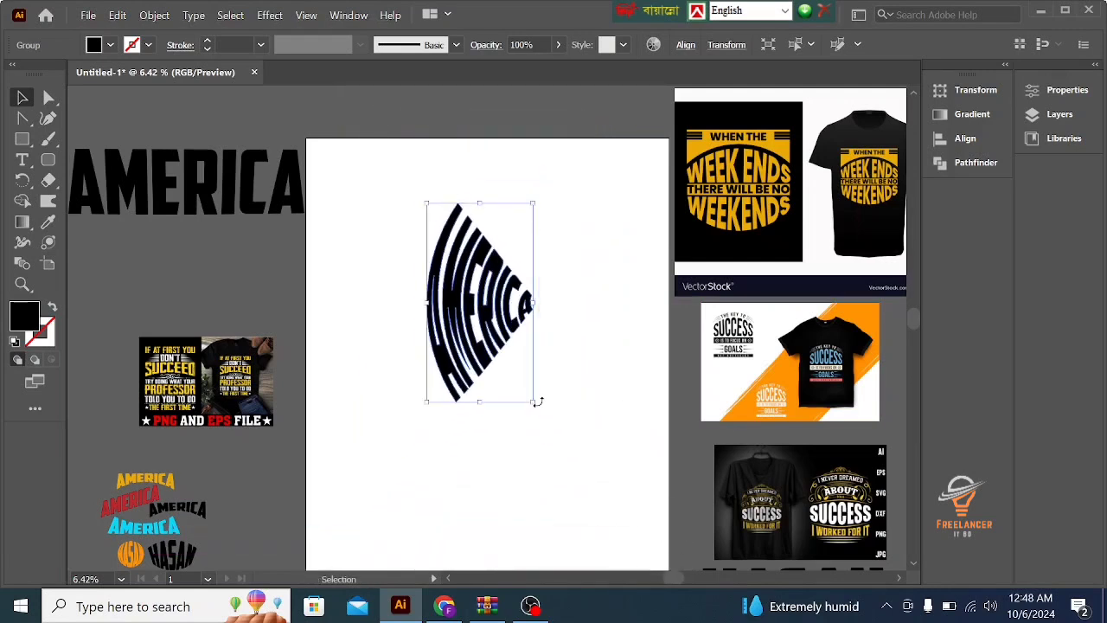
- Recolour the expanded AMERICA artwork with the yellow-orange sampled from the WEEKENDS reference design using the Eyedropper
{"action": "left_click", "coordinate": [556, 340]}
{"action": "left_click", "coordinate": [508, 322]}
{"action": "right_click", "coordinate": [498, 318]}
{"action": "left_click", "coordinate": [576, 178]}
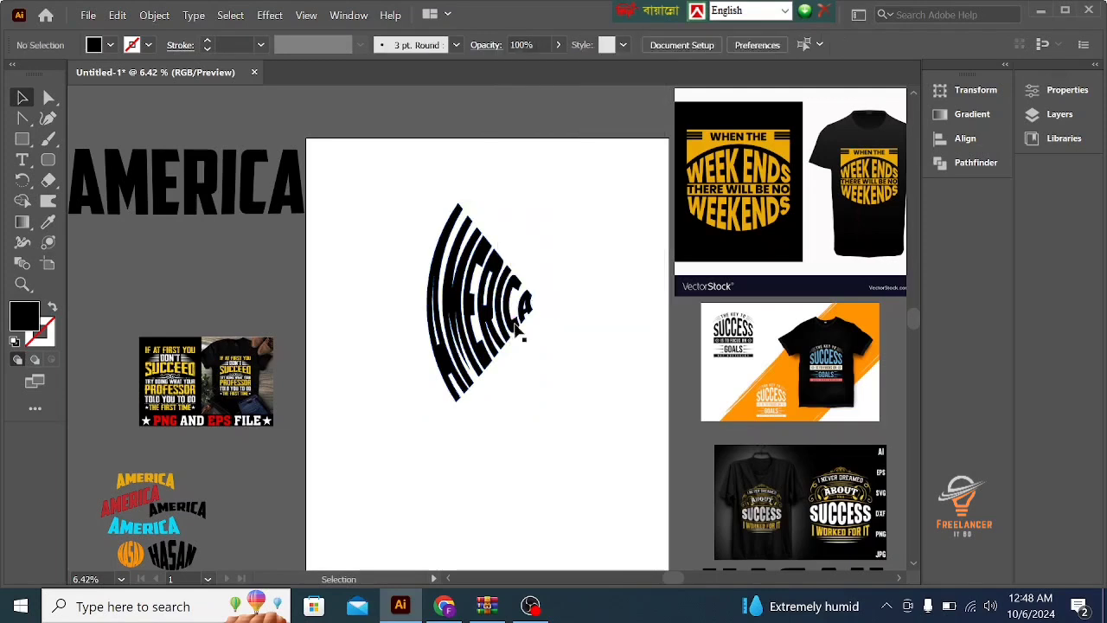
{"action": "left_click", "coordinate": [47, 221]}
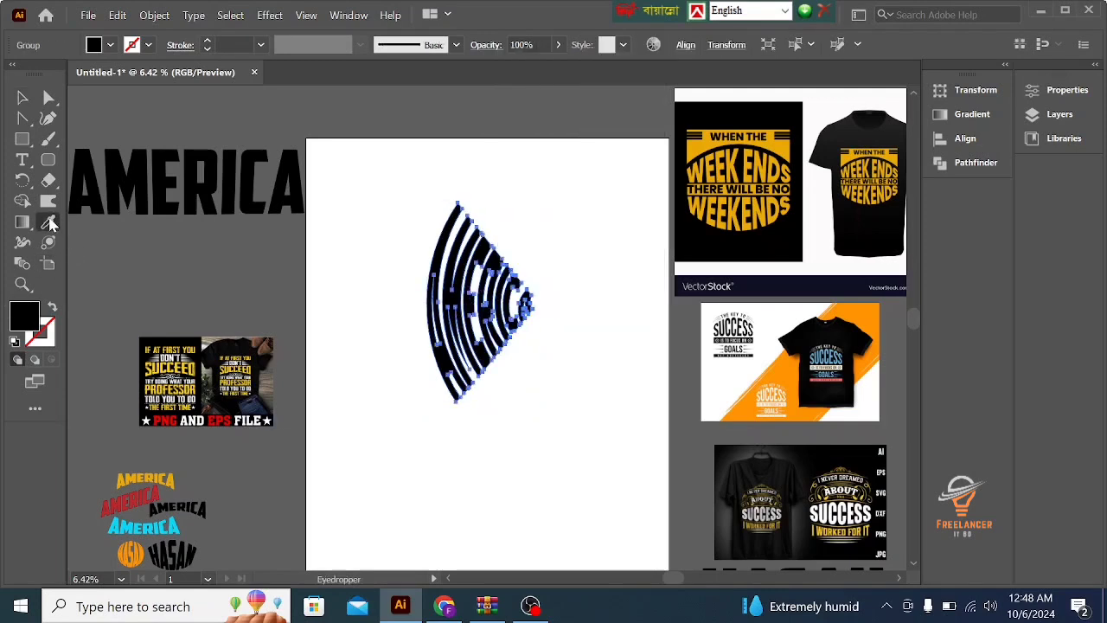
{"action": "left_click", "coordinate": [770, 149]}
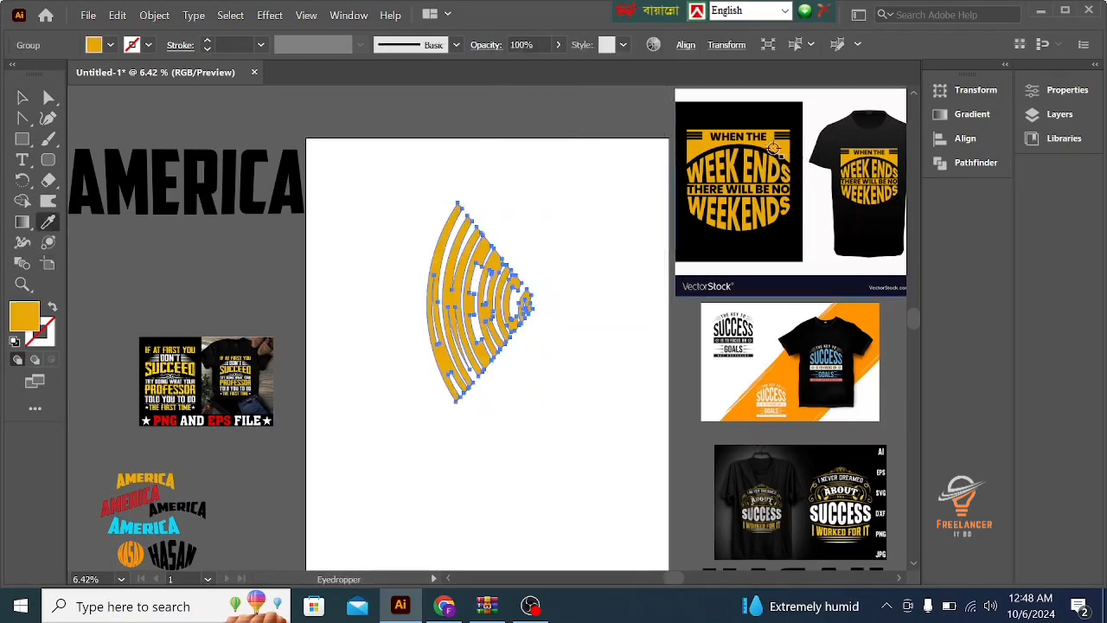
- Try black, white and other Eyedropper samples on the AMERICA artwork, finishing with the bright orange from the SUCCESS GOALS reference image
{"action": "left_click", "coordinate": [852, 235]}
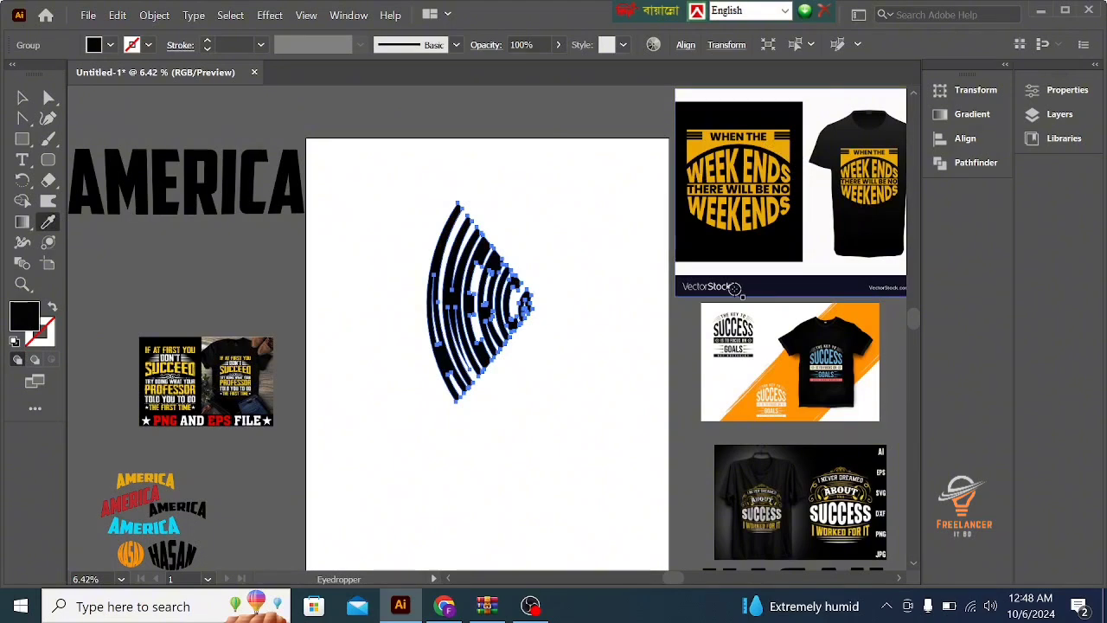
{"action": "left_click", "coordinate": [767, 316]}
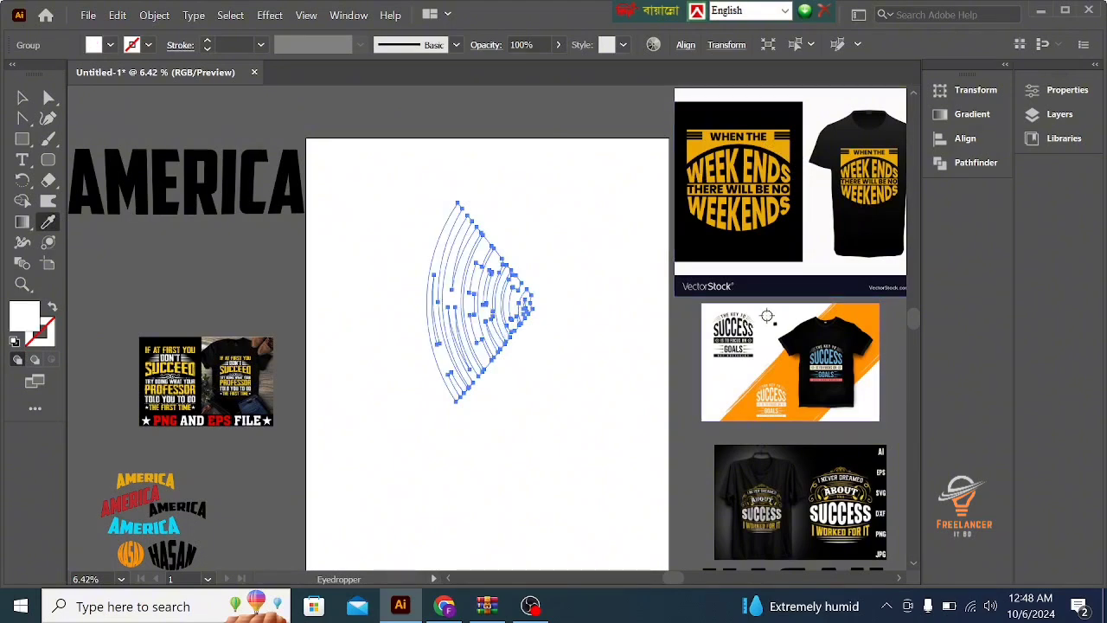
{"action": "left_click", "coordinate": [800, 379]}
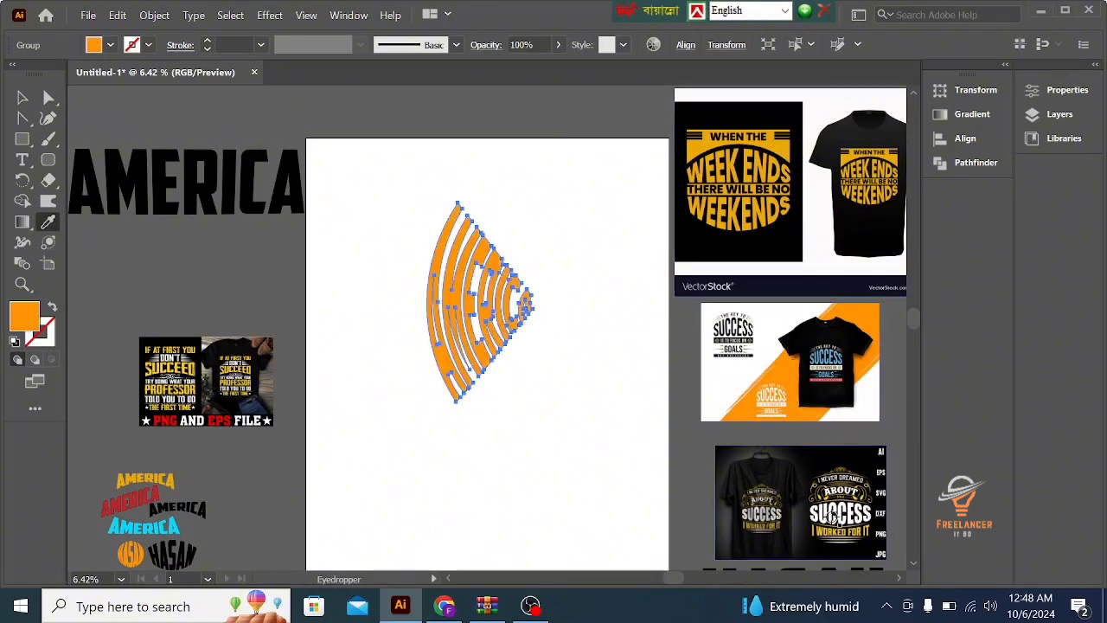
{"action": "left_click", "coordinate": [123, 498]}
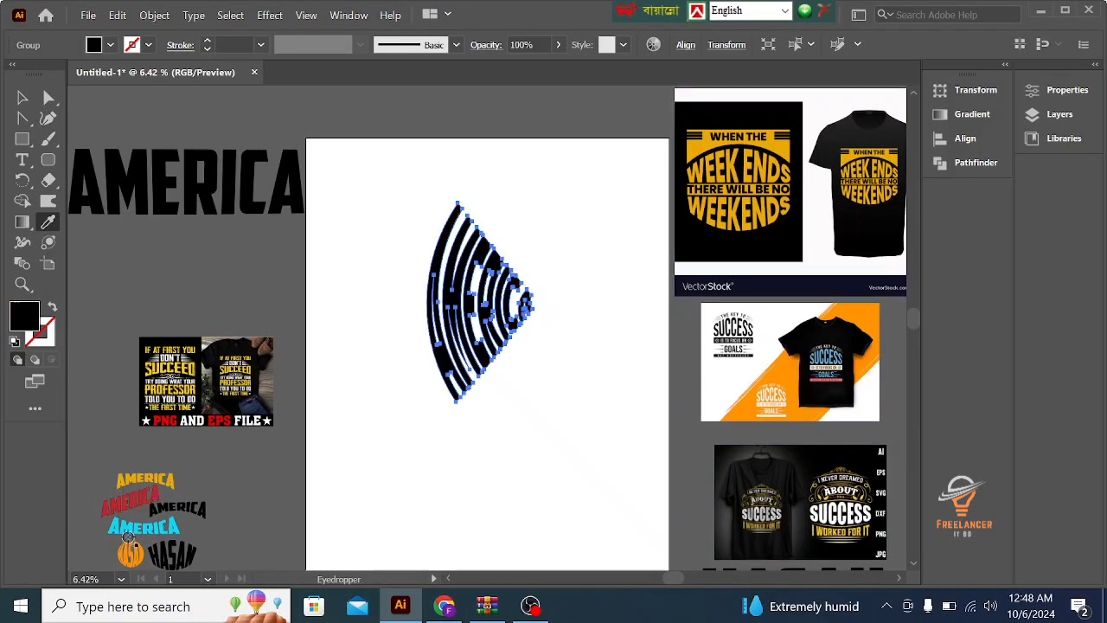
{"action": "left_click", "coordinate": [130, 526]}
{"action": "left_click", "coordinate": [779, 382]}
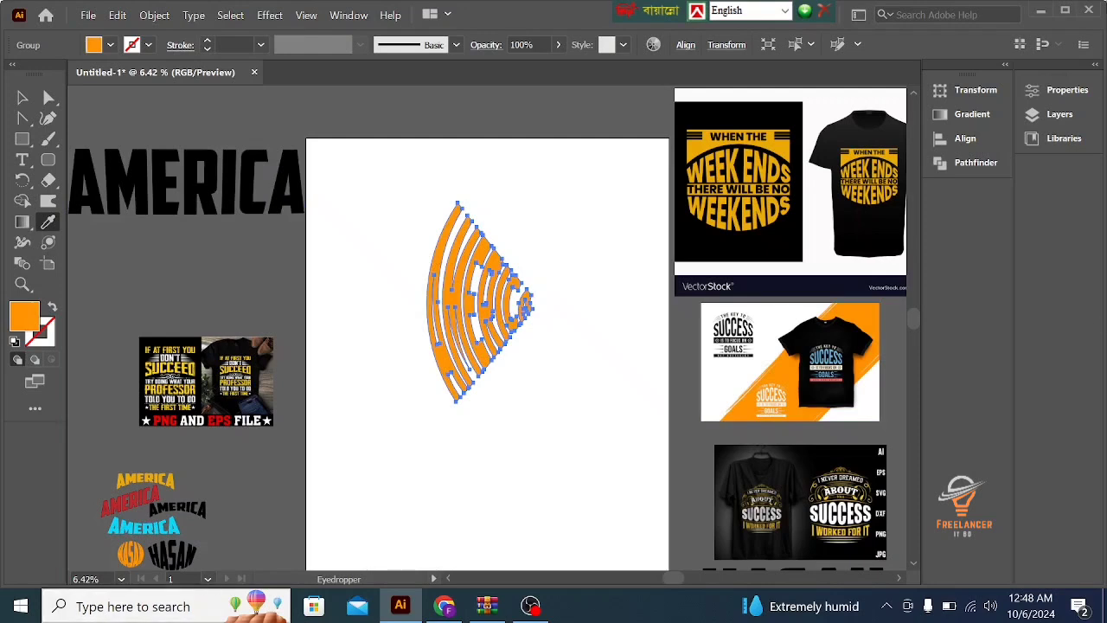
{"action": "left_click", "coordinate": [23, 100]}
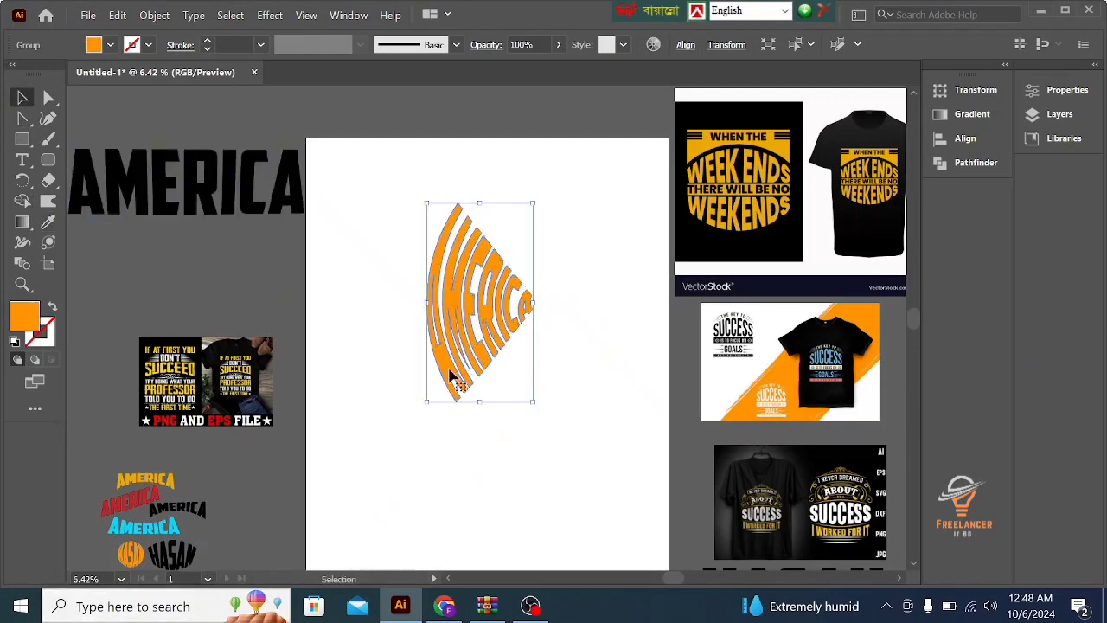
{"action": "left_click", "coordinate": [364, 309]}
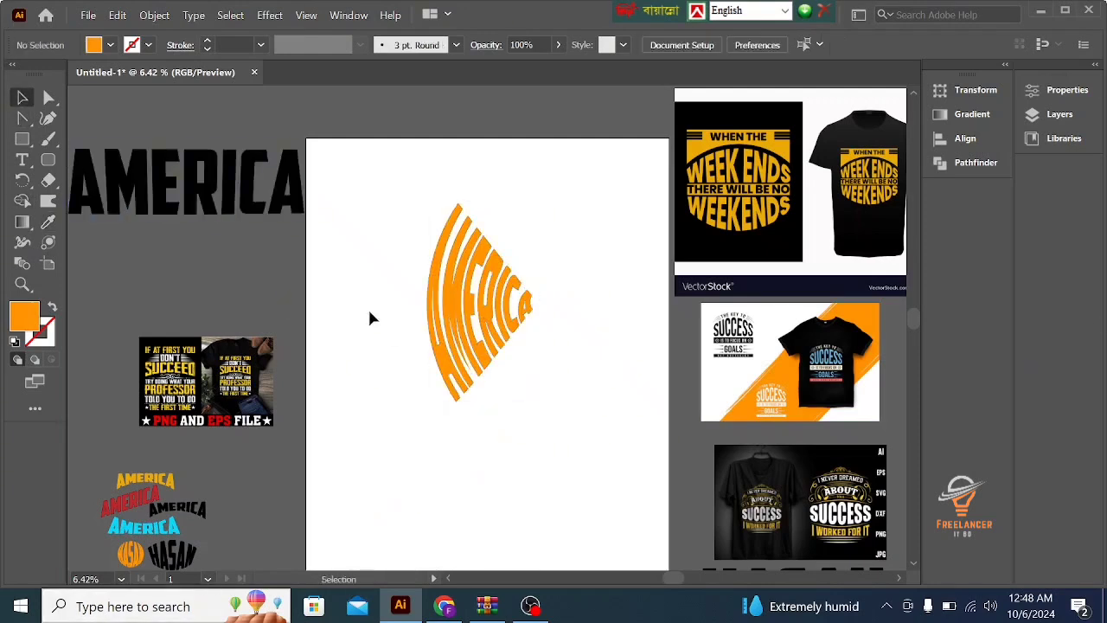
- Place a copy of the orange AMERICA artwork at the artboard's upper-right edge and ungroup the original
{"action": "left_click", "coordinate": [476, 333]}
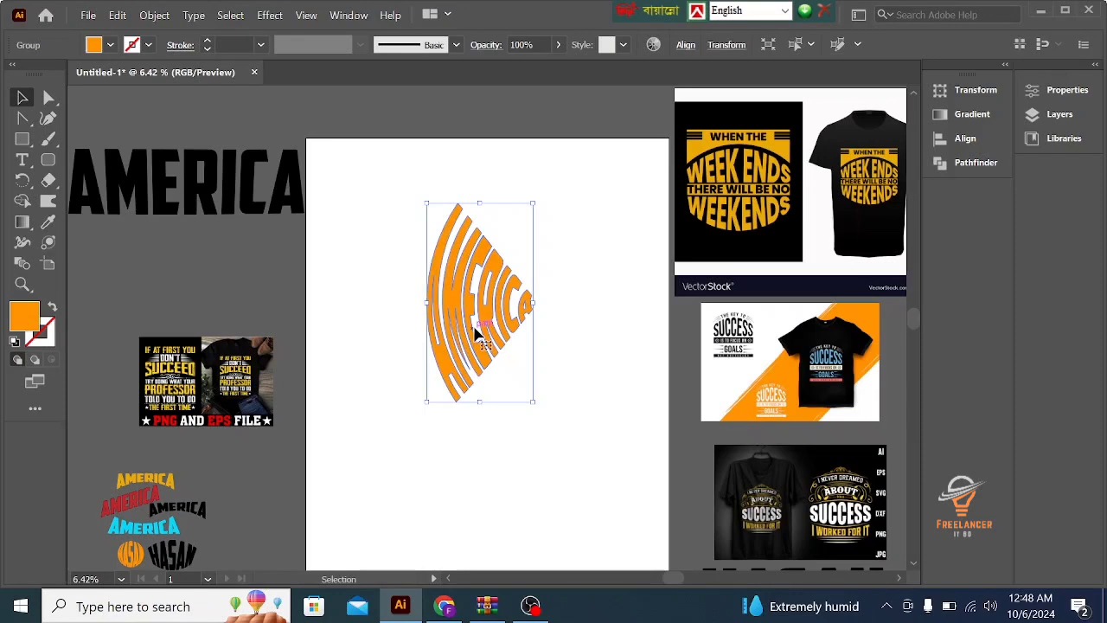
{"action": "left_click_drag", "start_coordinate": [481, 330], "coordinate": [581, 184]}
{"action": "left_click", "coordinate": [489, 277]}
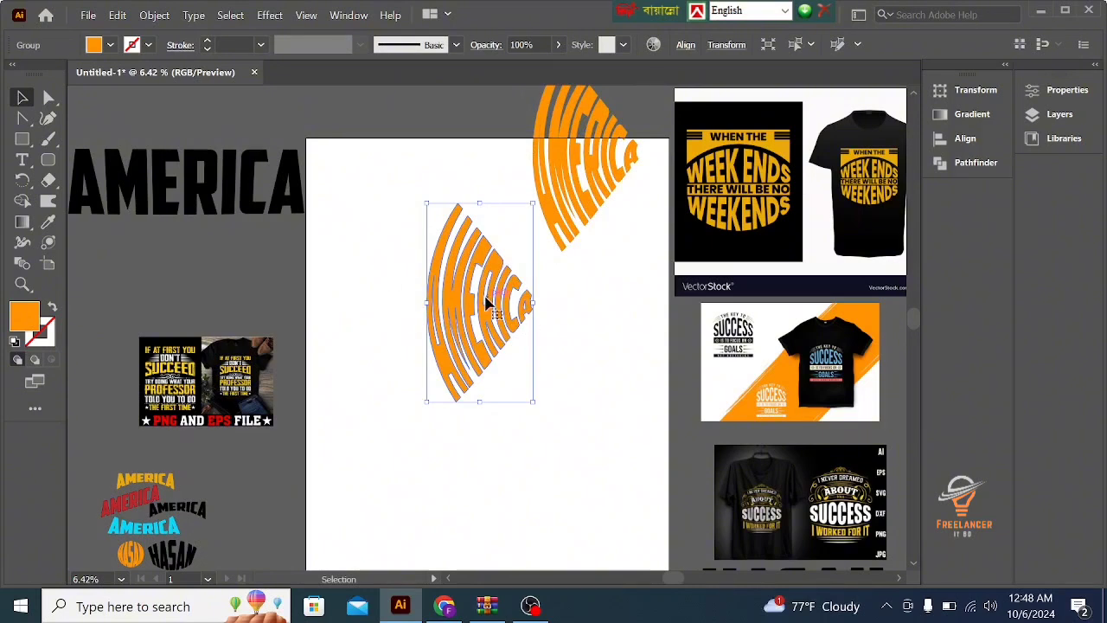
{"action": "right_click", "coordinate": [486, 301]}
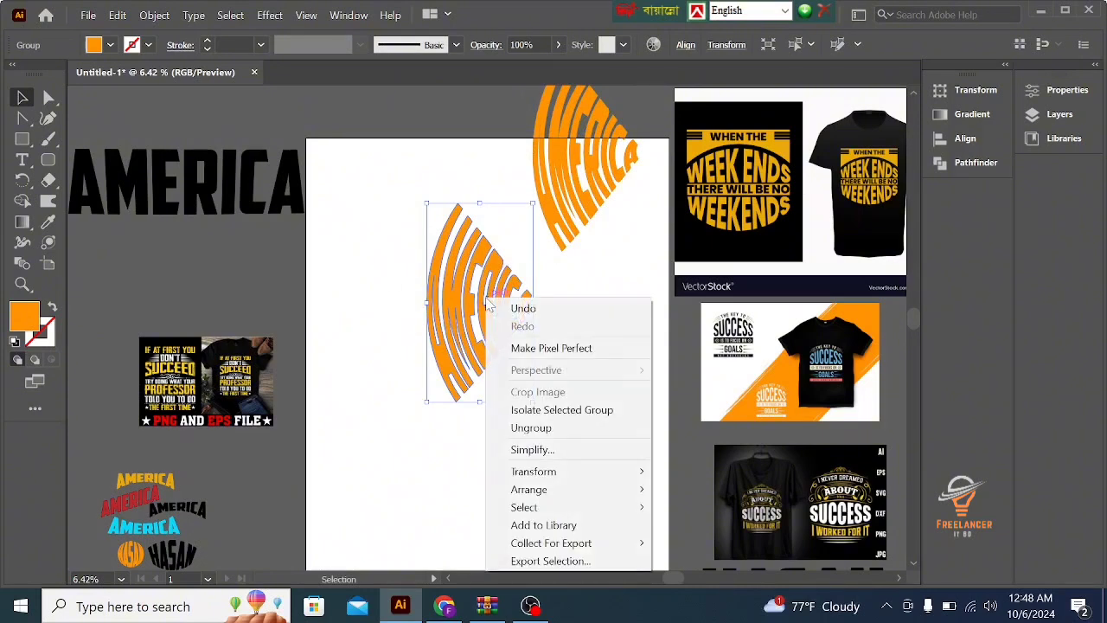
{"action": "left_click", "coordinate": [530, 427]}
- Recolour the final letter A of the ungrouped AMERICA artwork with a bright cyan fill
{"action": "left_click", "coordinate": [527, 305]}
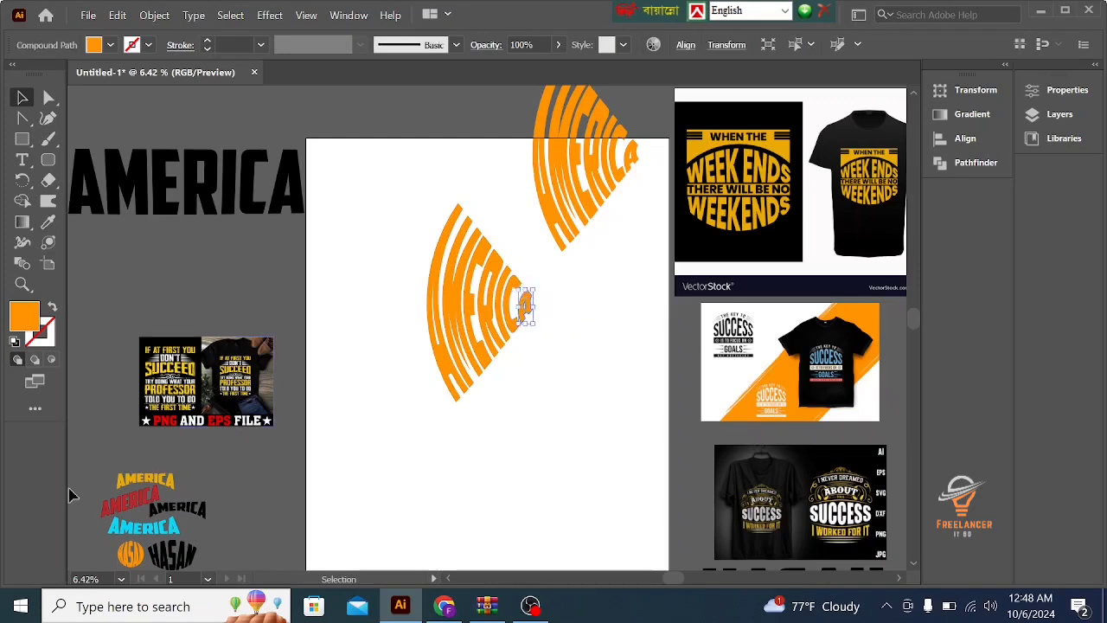
{"action": "double_click", "coordinate": [26, 319]}
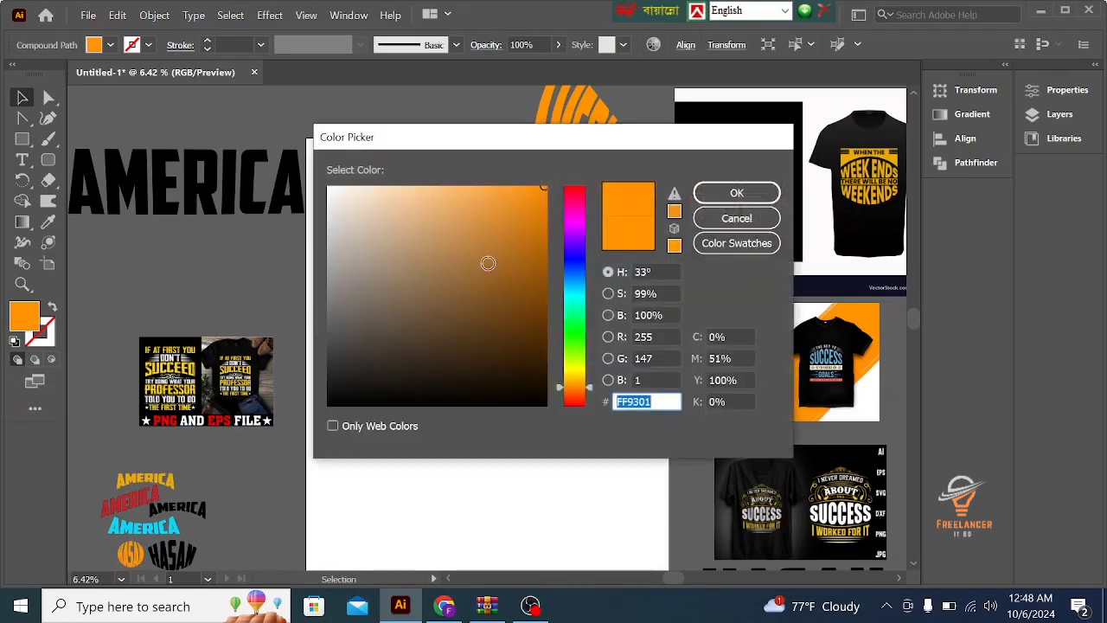
{"action": "left_click", "coordinate": [511, 259]}
{"action": "left_click", "coordinate": [520, 289]}
{"action": "left_click", "coordinate": [575, 290]}
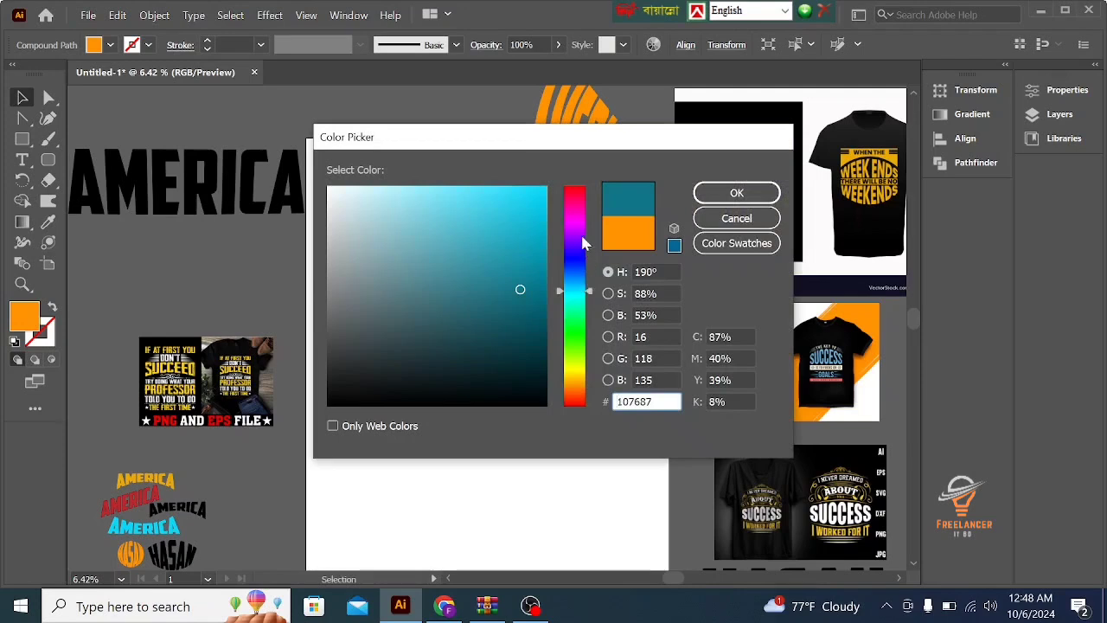
{"action": "left_click", "coordinate": [526, 201]}
{"action": "left_click", "coordinate": [736, 192]}
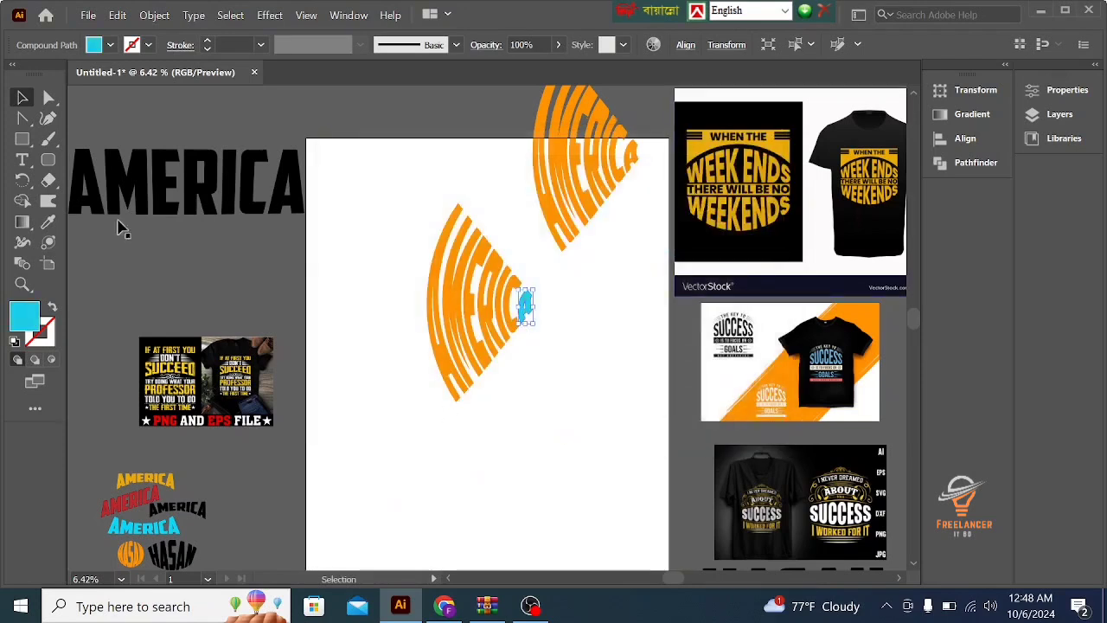
{"action": "left_click", "coordinate": [141, 271]}
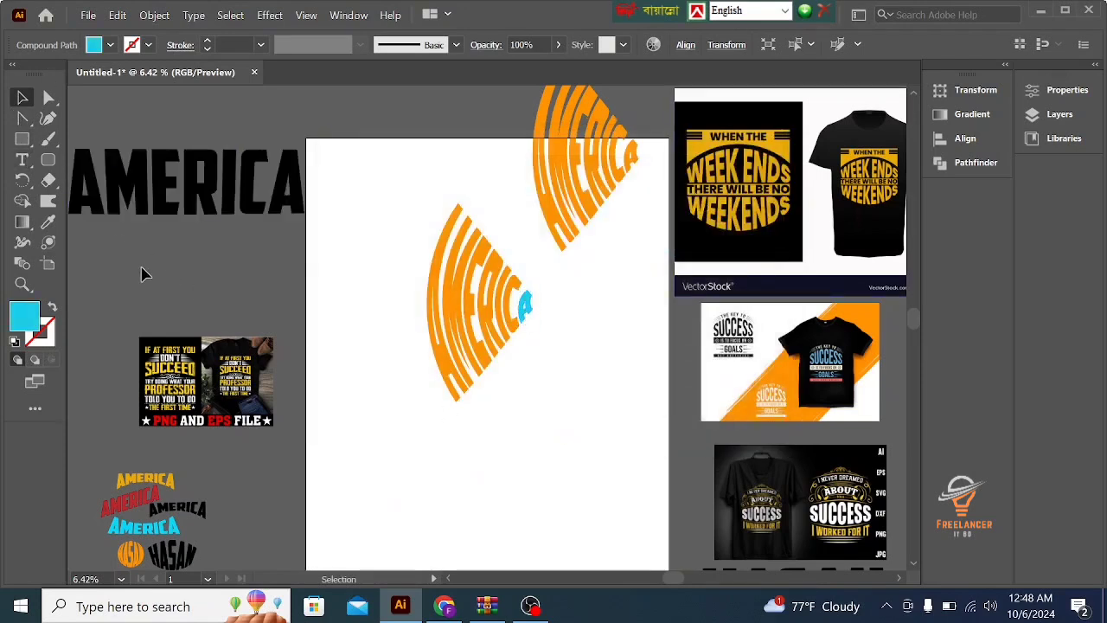
- Recolour the letters I and C of the ungrouped AMERICA artwork with the green fill 4BF964
{"action": "left_click", "coordinate": [512, 298]}
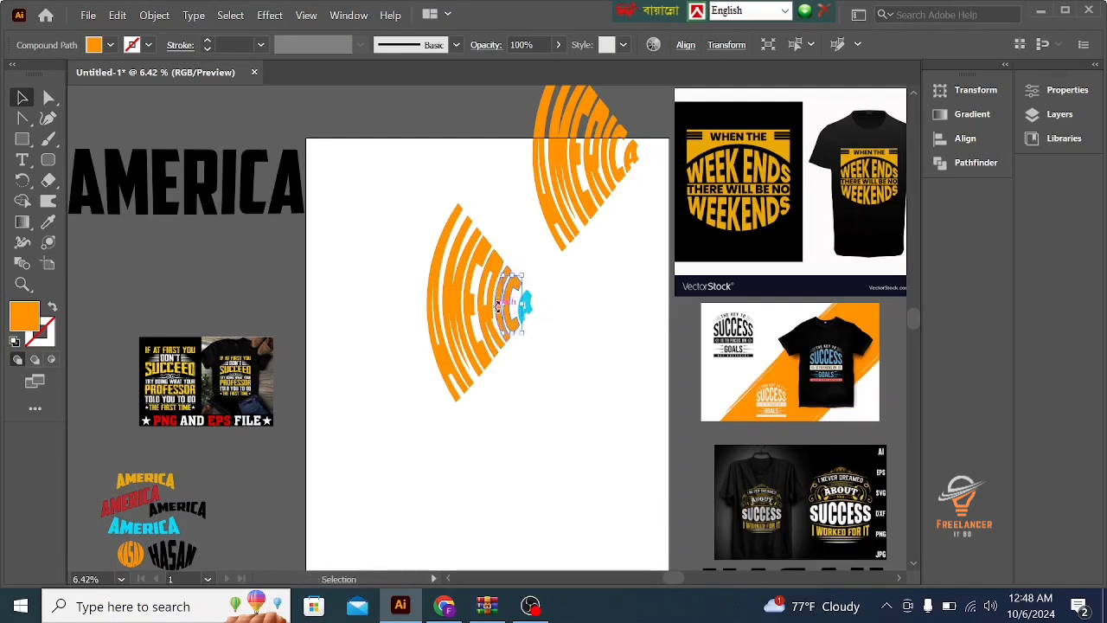
{"action": "left_click", "coordinate": [500, 294], "text": "shift"}
{"action": "left_click", "coordinate": [49, 221]}
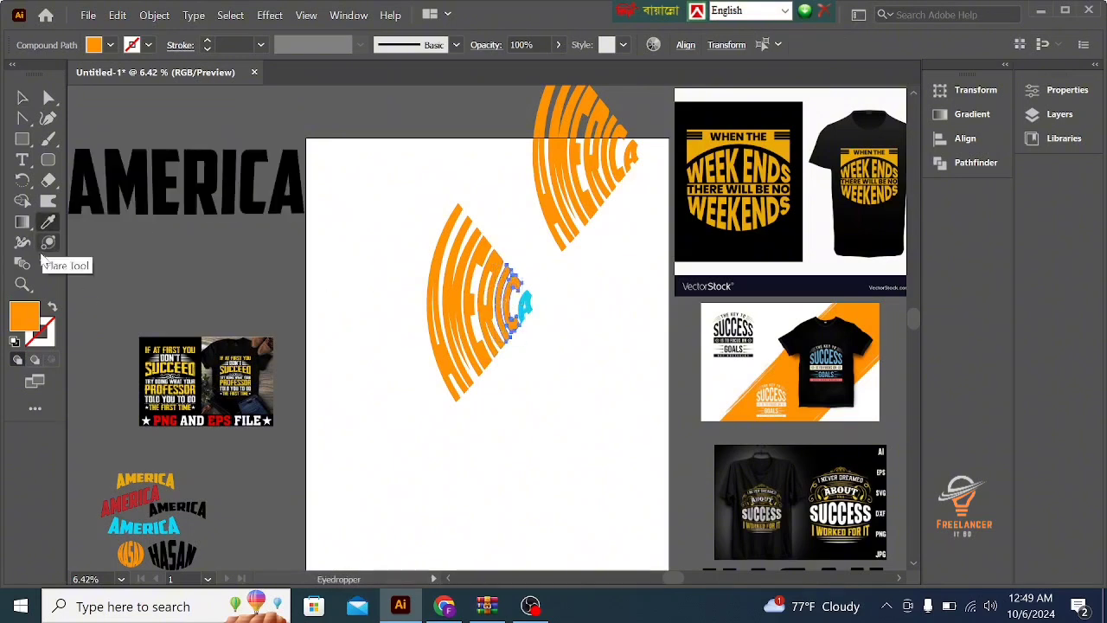
{"action": "double_click", "coordinate": [21, 318]}
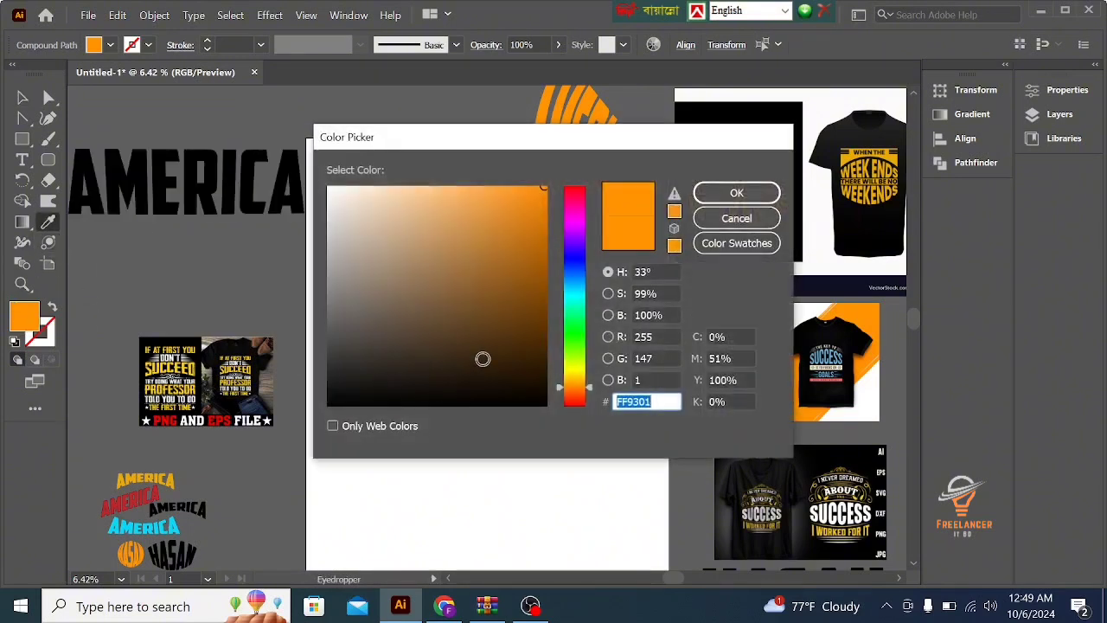
{"action": "left_click", "coordinate": [578, 306]}
{"action": "left_click_drag", "start_coordinate": [578, 310], "coordinate": [579, 329]}
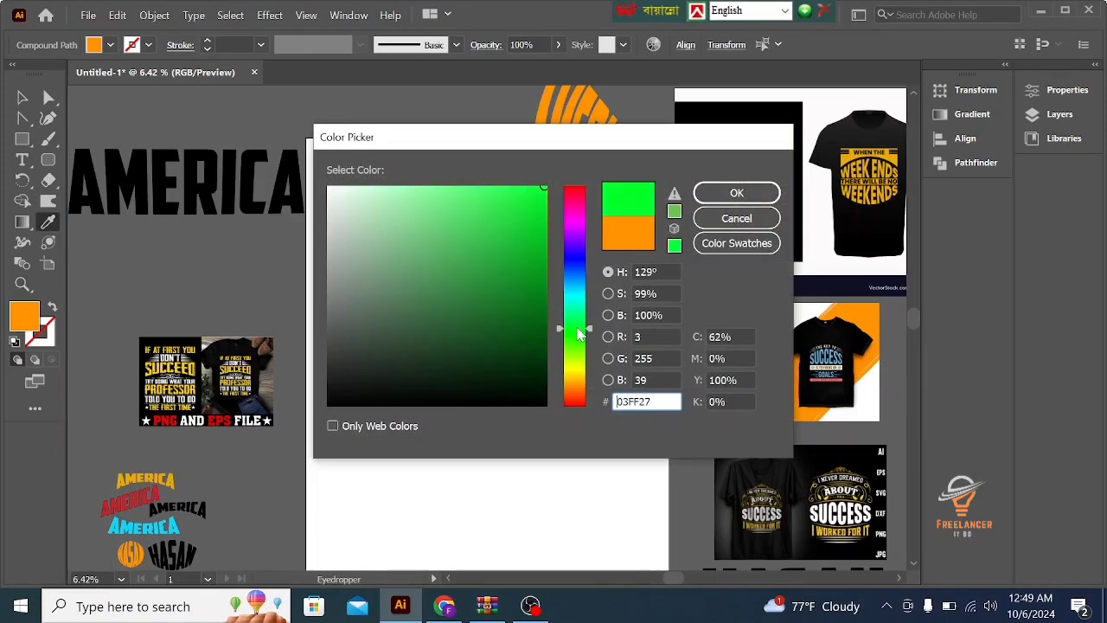
{"action": "left_click", "coordinate": [481, 189]}
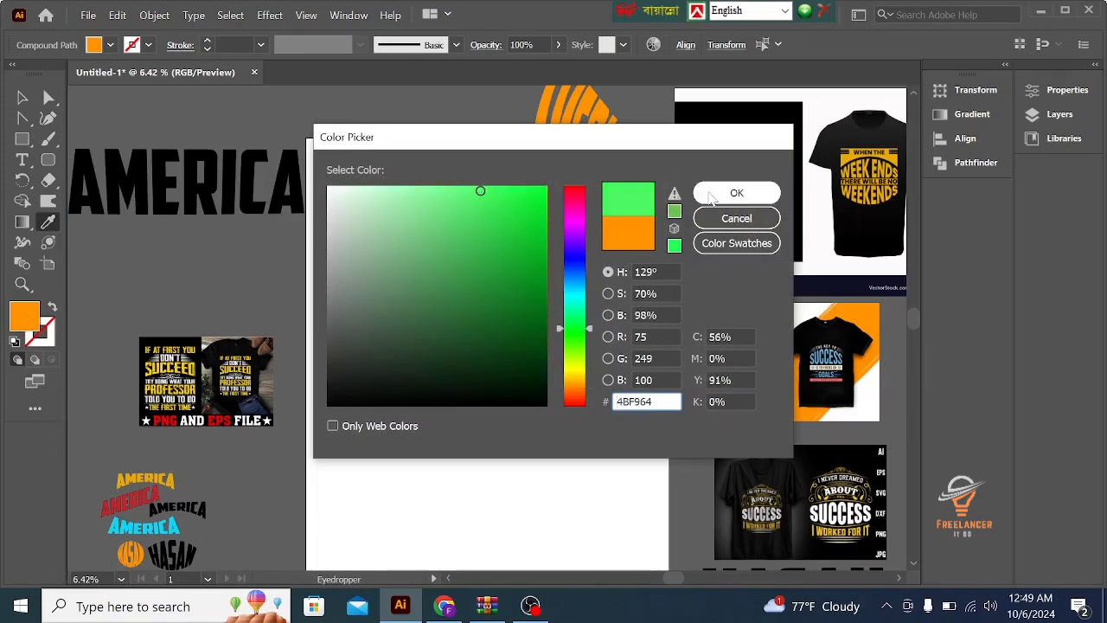
{"action": "left_click", "coordinate": [736, 192]}
{"action": "left_click", "coordinate": [22, 98]}
{"action": "left_click", "coordinate": [306, 319]}
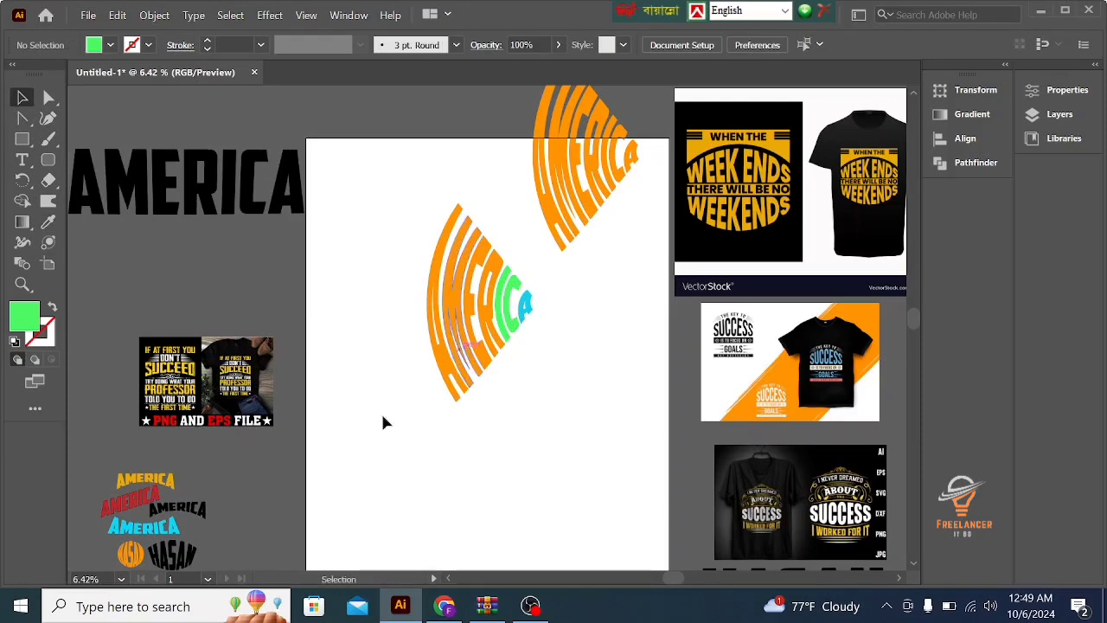
- Recolour the letter E of the ungrouped AMERICA artwork with a red-orange fill
{"action": "left_click", "coordinate": [485, 366]}
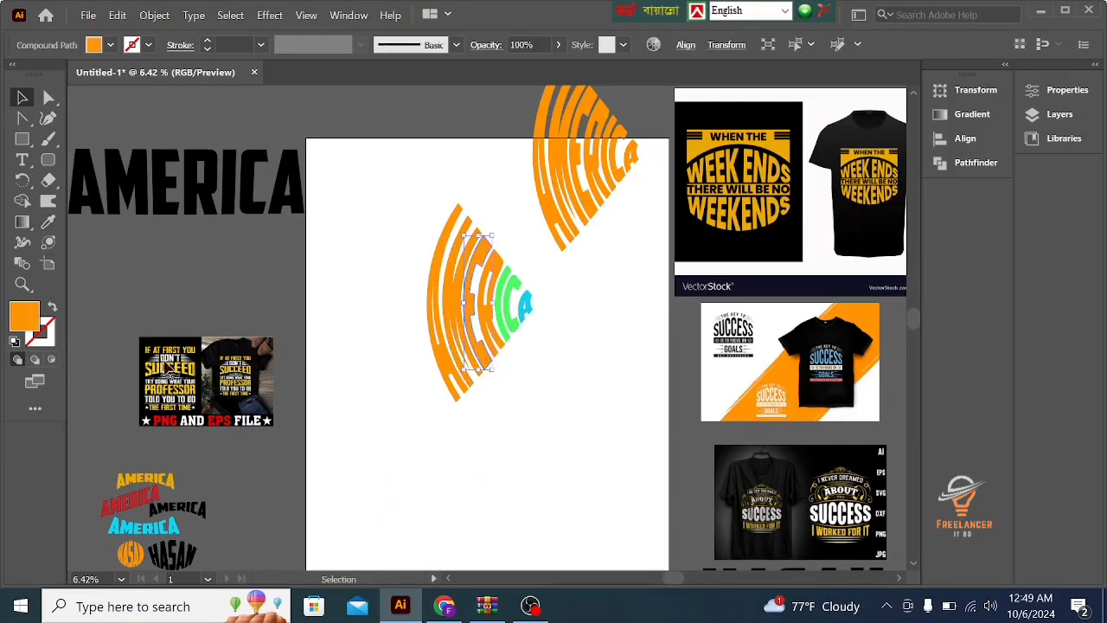
{"action": "double_click", "coordinate": [25, 315]}
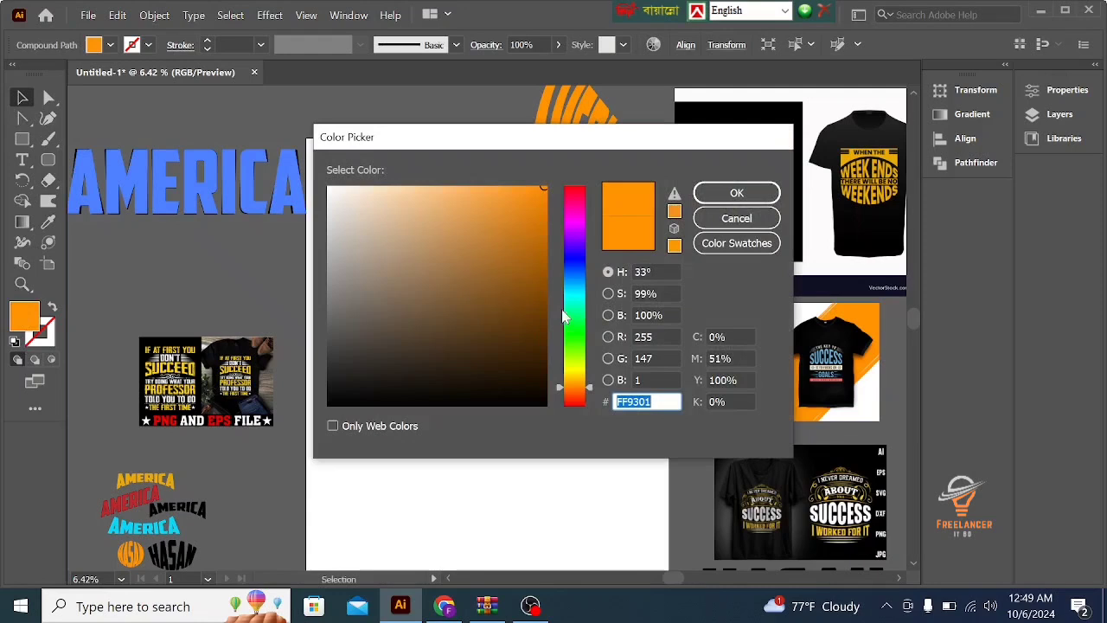
{"action": "left_click", "coordinate": [573, 299]}
{"action": "left_click_drag", "start_coordinate": [573, 309], "coordinate": [577, 397]}
{"action": "left_click", "coordinate": [738, 196]}
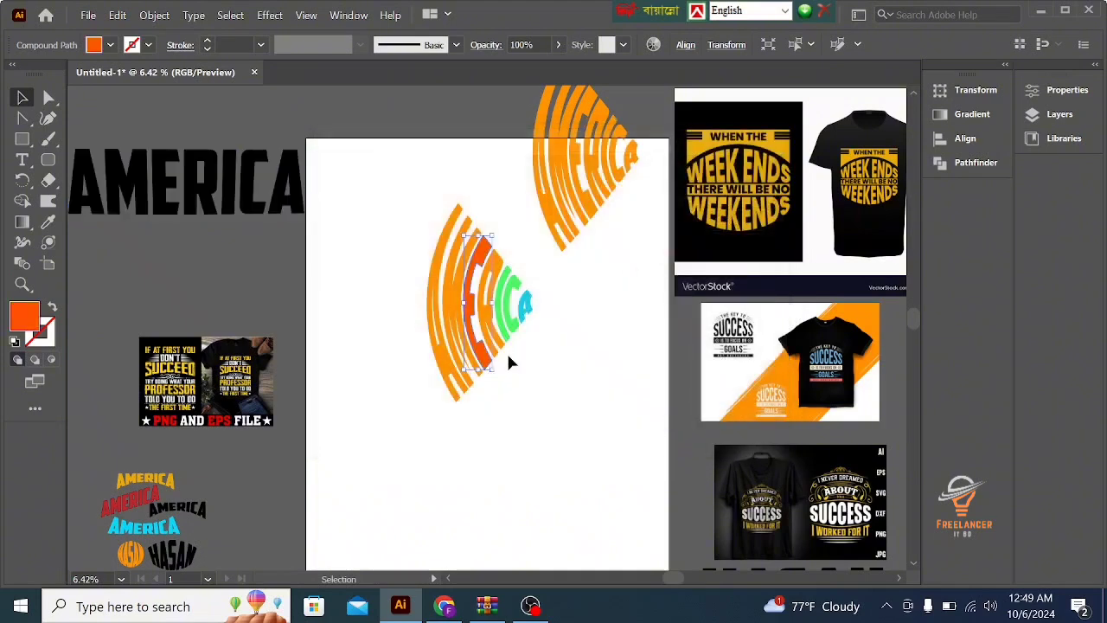
{"action": "left_click", "coordinate": [194, 261]}
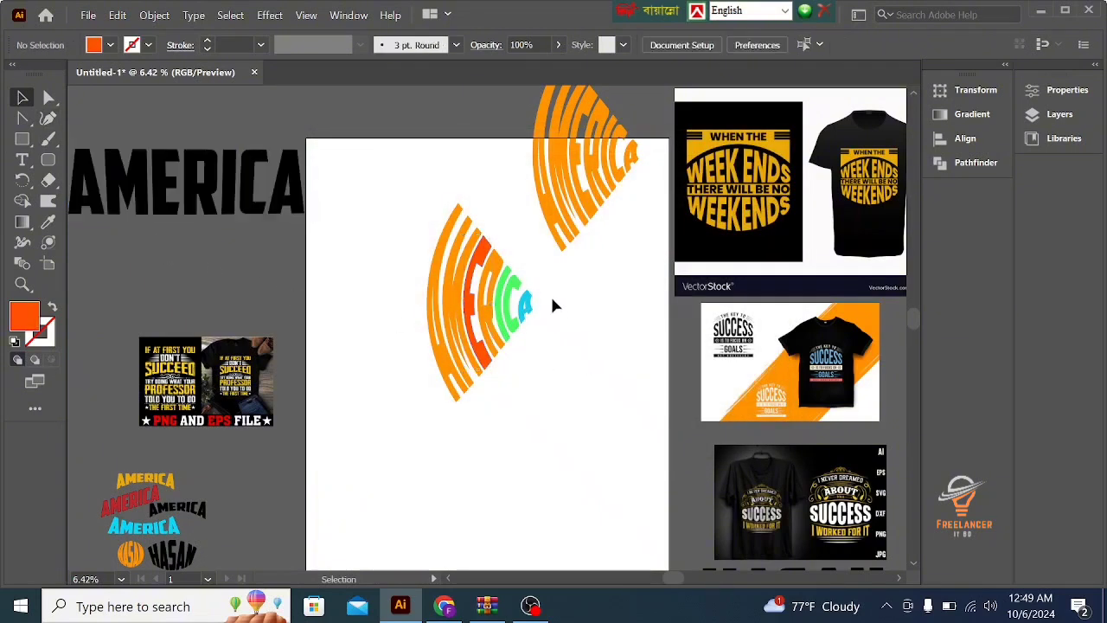
- Delete the multicoloured AMERICA letters and place a copy of the black AMERICA text in the middle of the artboard
{"action": "left_click", "coordinate": [417, 302]}
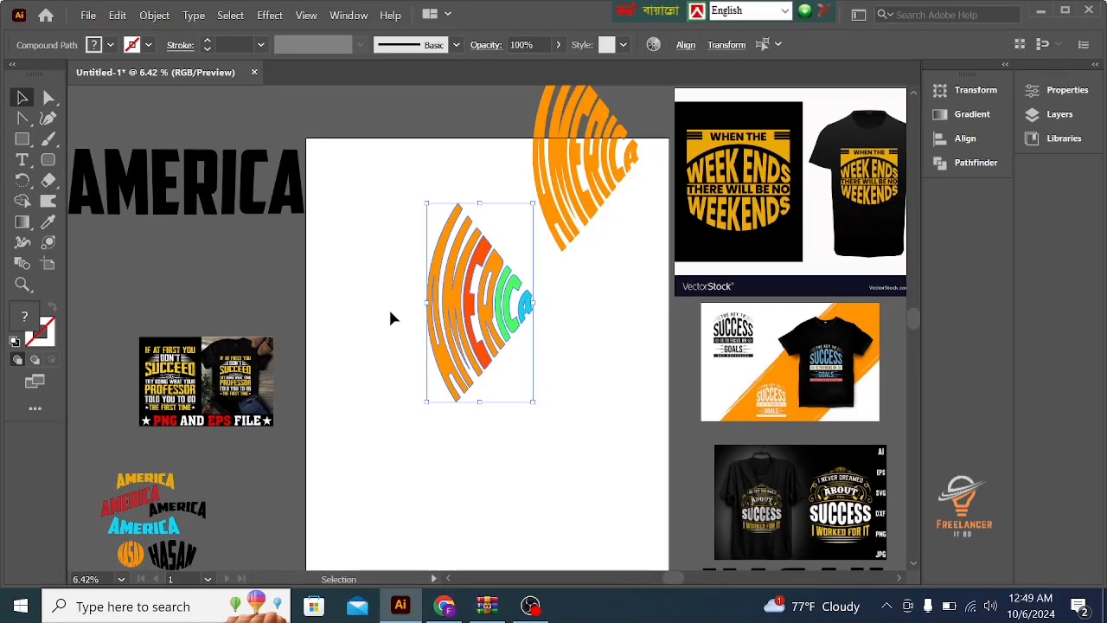
{"action": "key", "text": "Delete"}
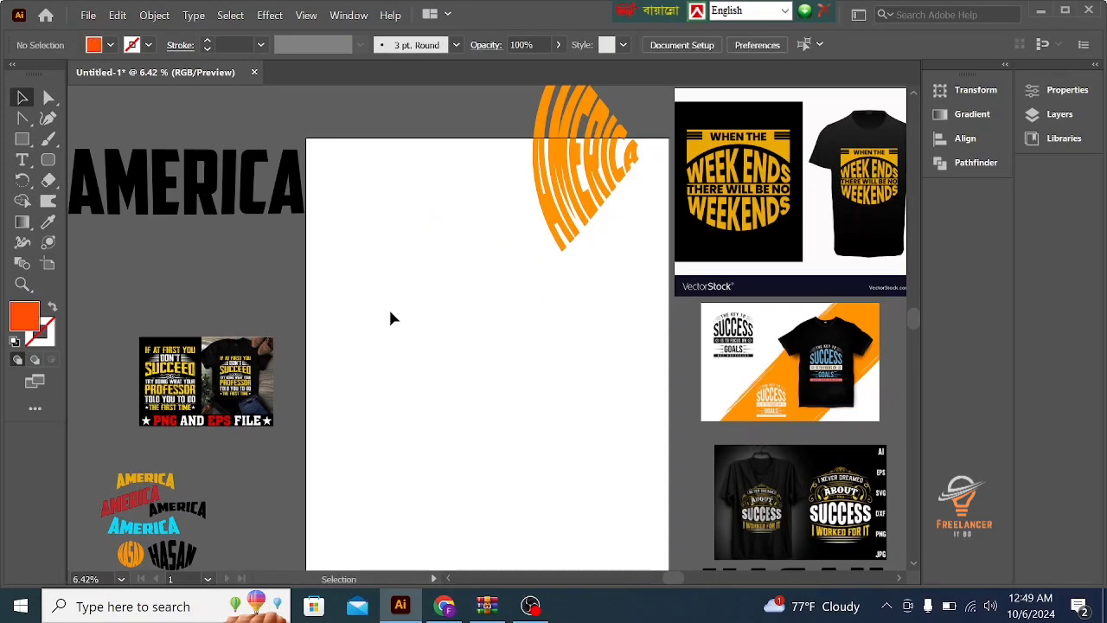
{"action": "left_click", "coordinate": [208, 189]}
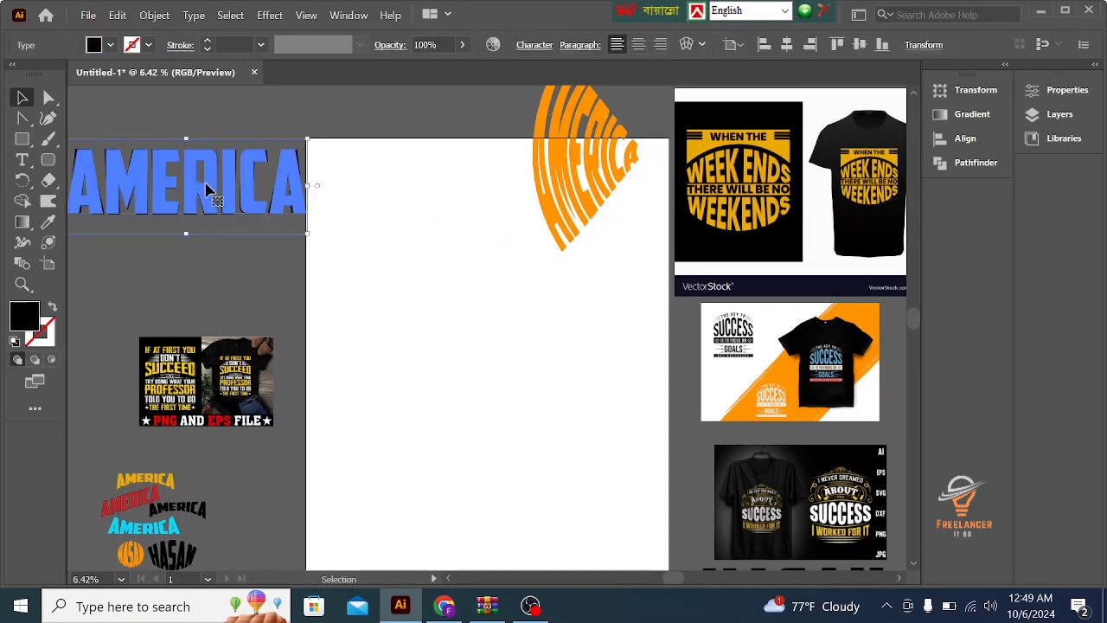
{"action": "left_click_drag", "start_coordinate": [207, 188], "coordinate": [512, 341]}
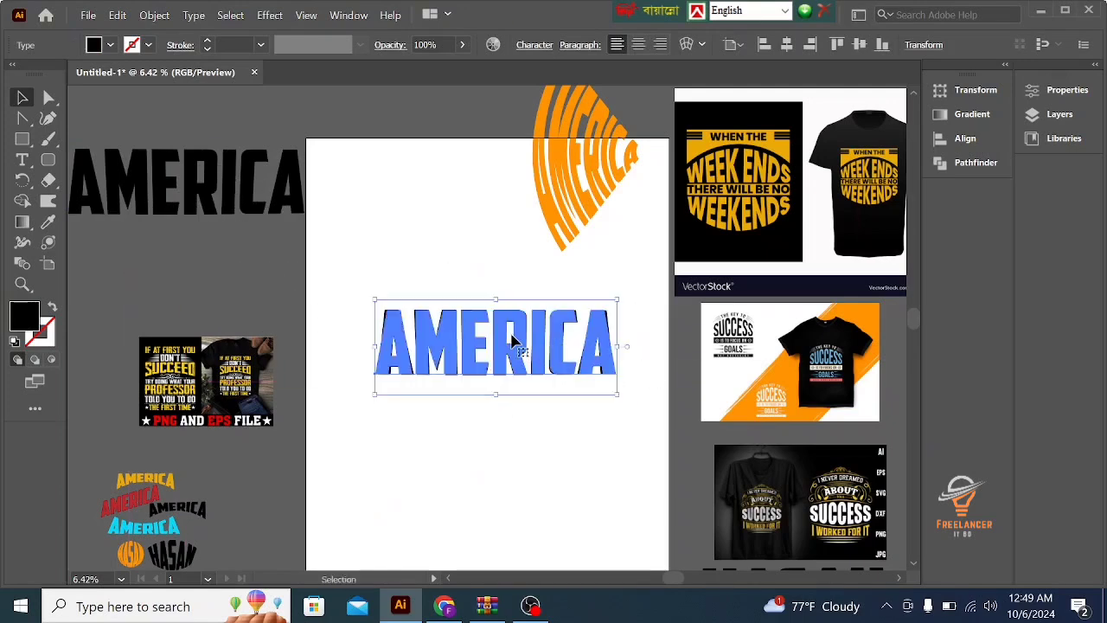
{"action": "left_click", "coordinate": [269, 15]}
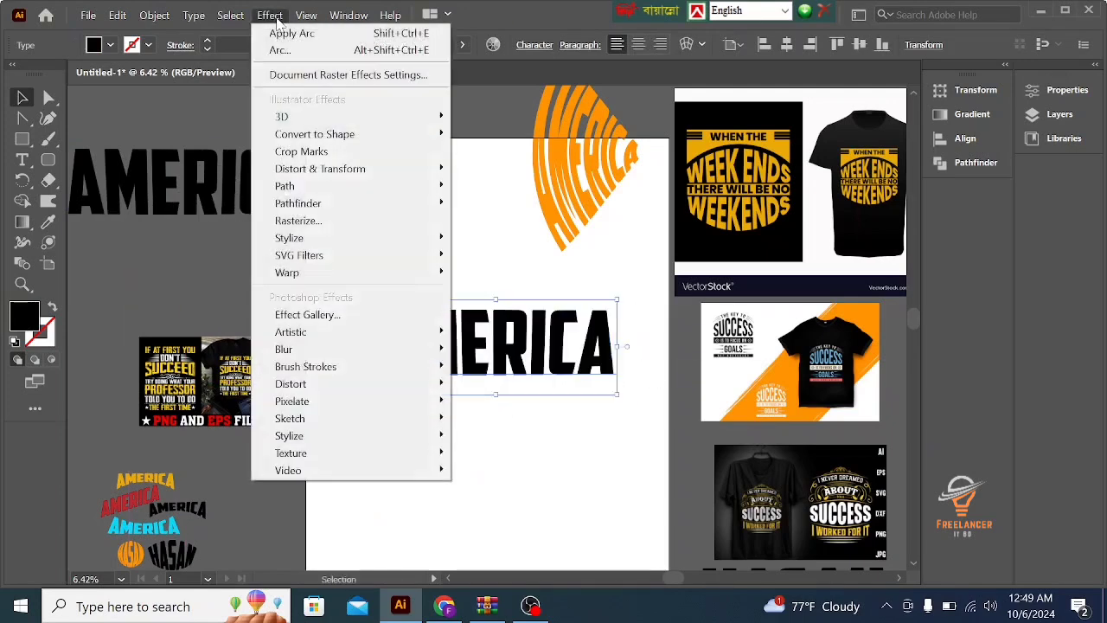
{"action": "mouse_move", "coordinate": [309, 273]}
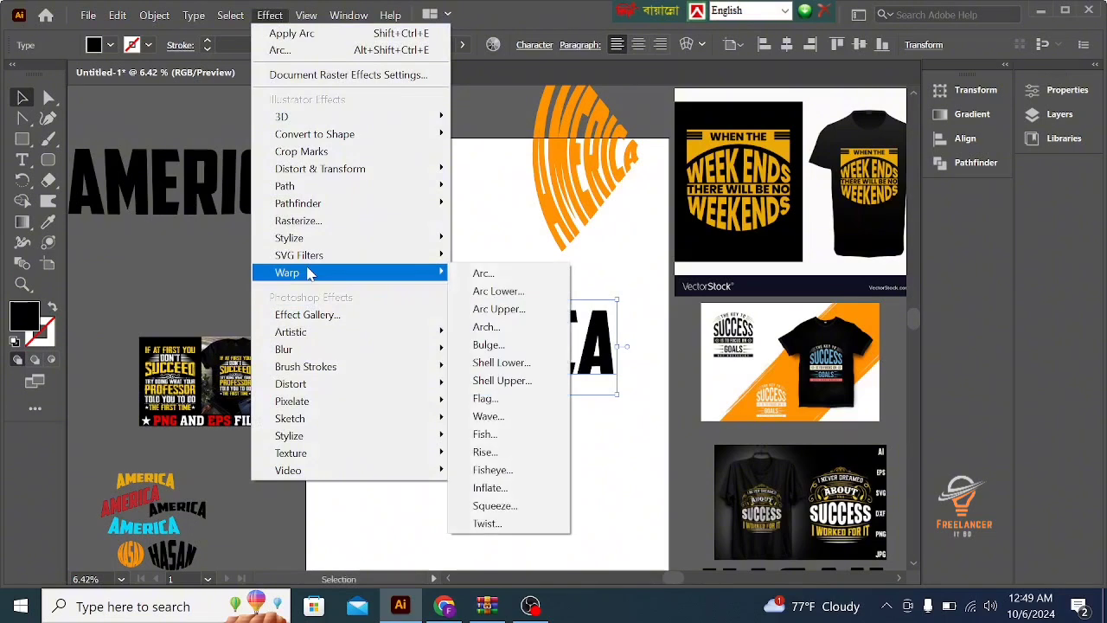
{"action": "left_click", "coordinate": [514, 293]}
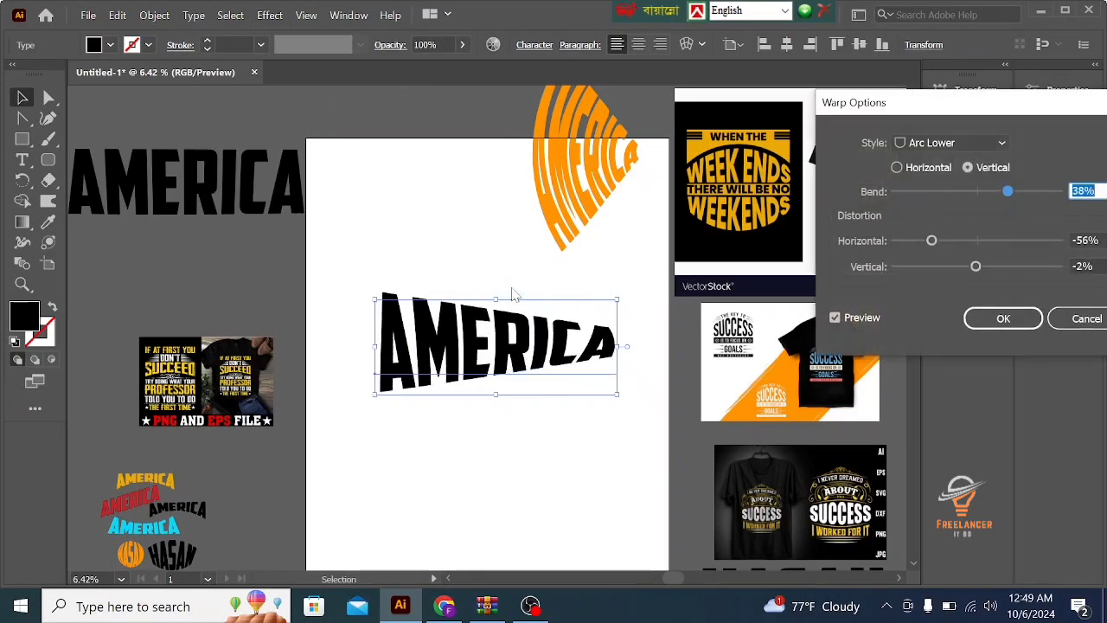
{"action": "left_click_drag", "start_coordinate": [982, 191], "coordinate": [976, 191]}
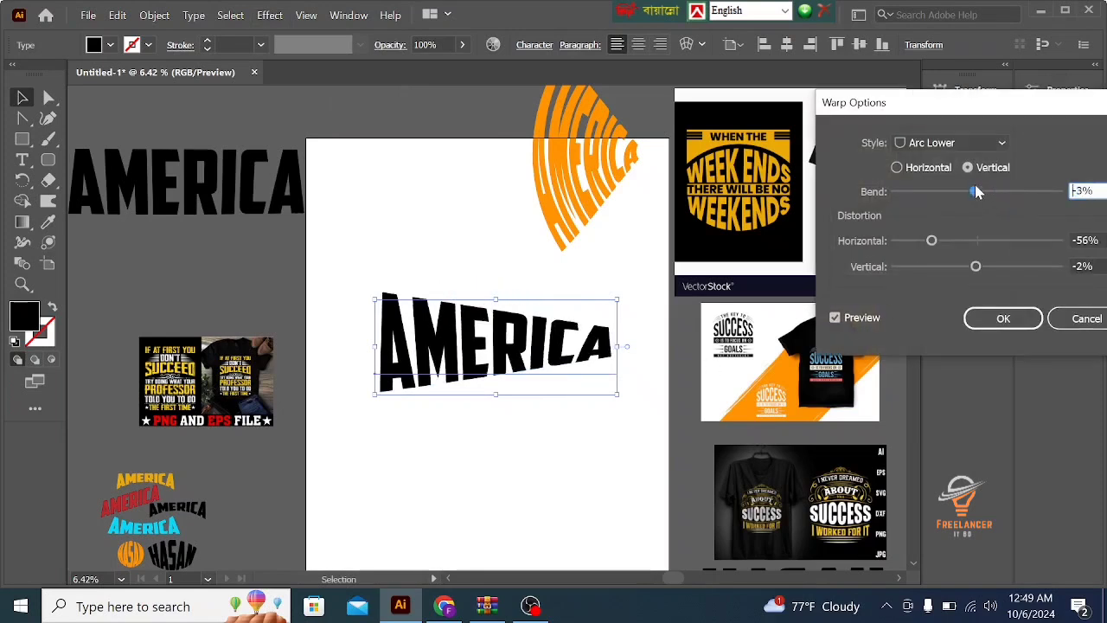
{"action": "left_click", "coordinate": [897, 167]}
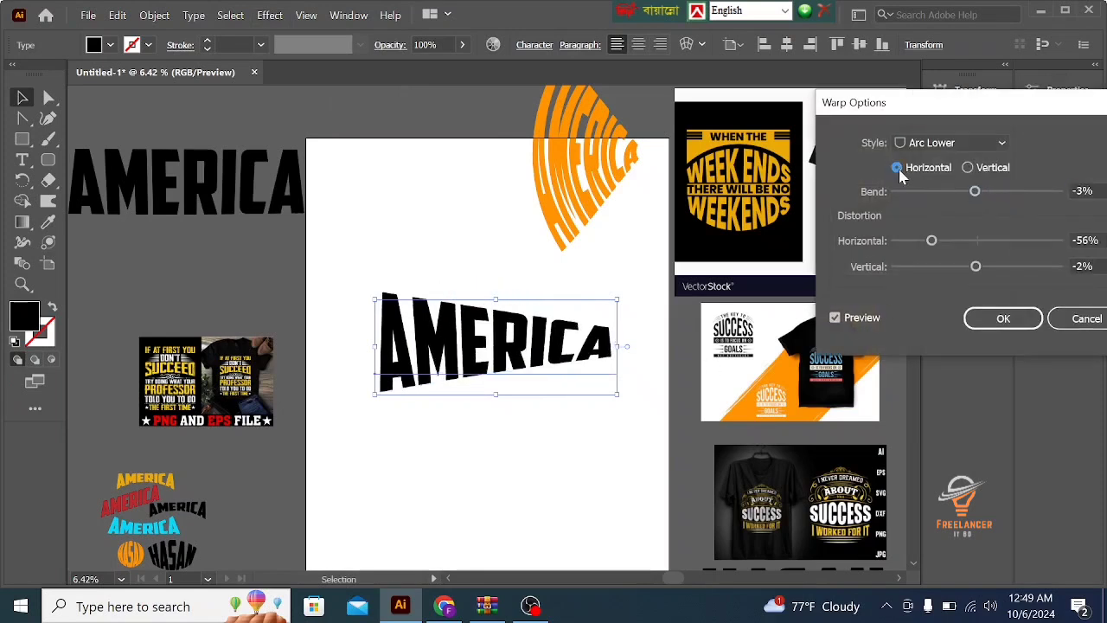
{"action": "left_click", "coordinate": [978, 242]}
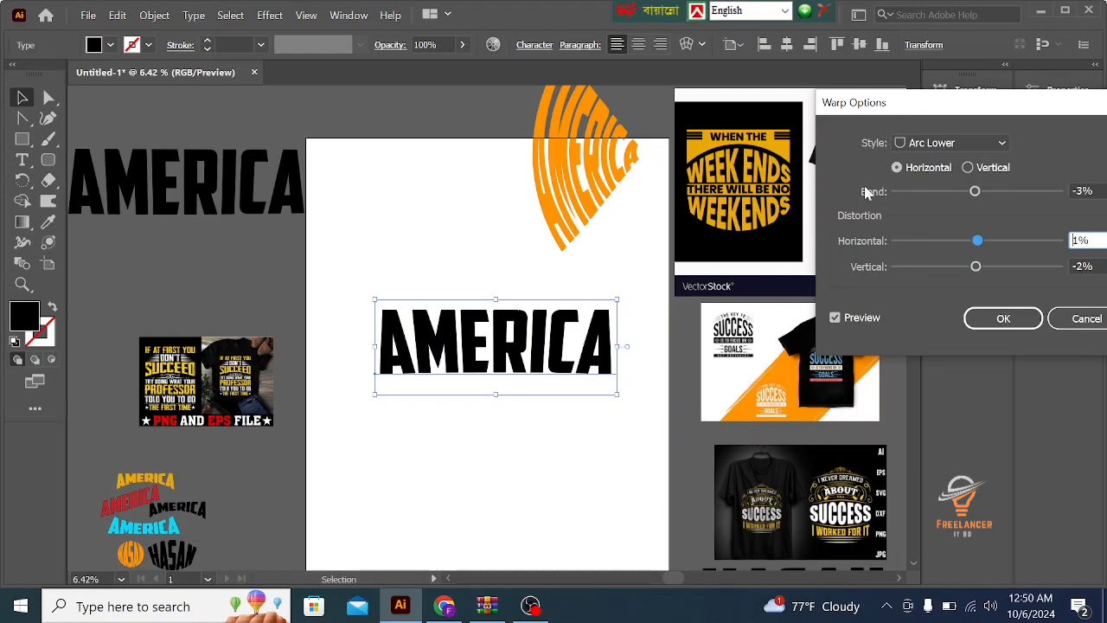
{"action": "left_click", "coordinate": [948, 192]}
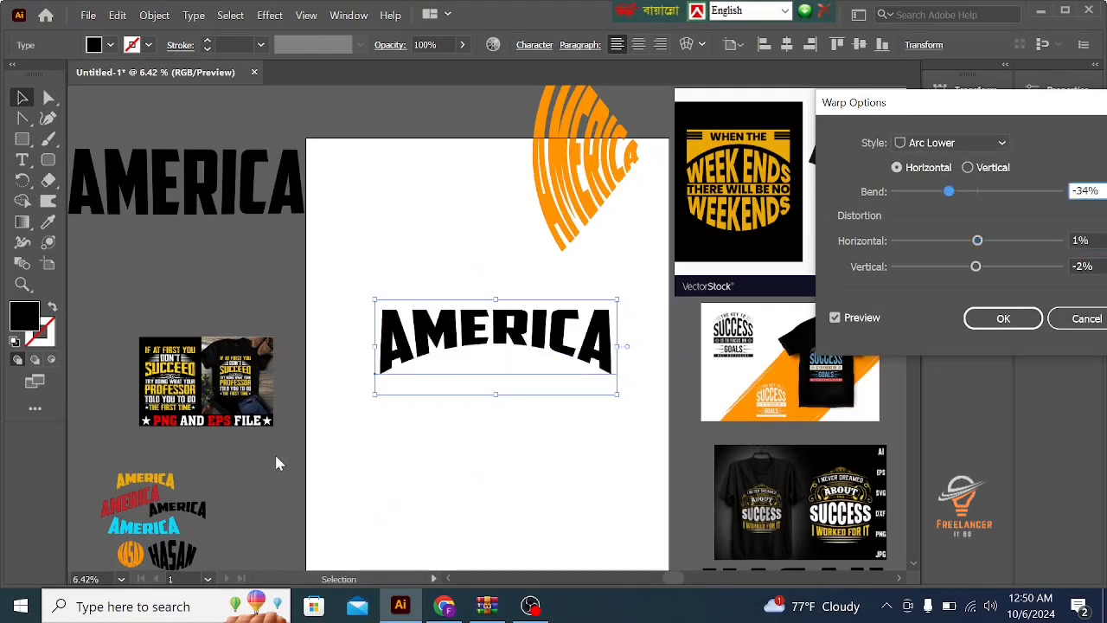
{"action": "left_click_drag", "start_coordinate": [995, 102], "coordinate": [908, 115]}
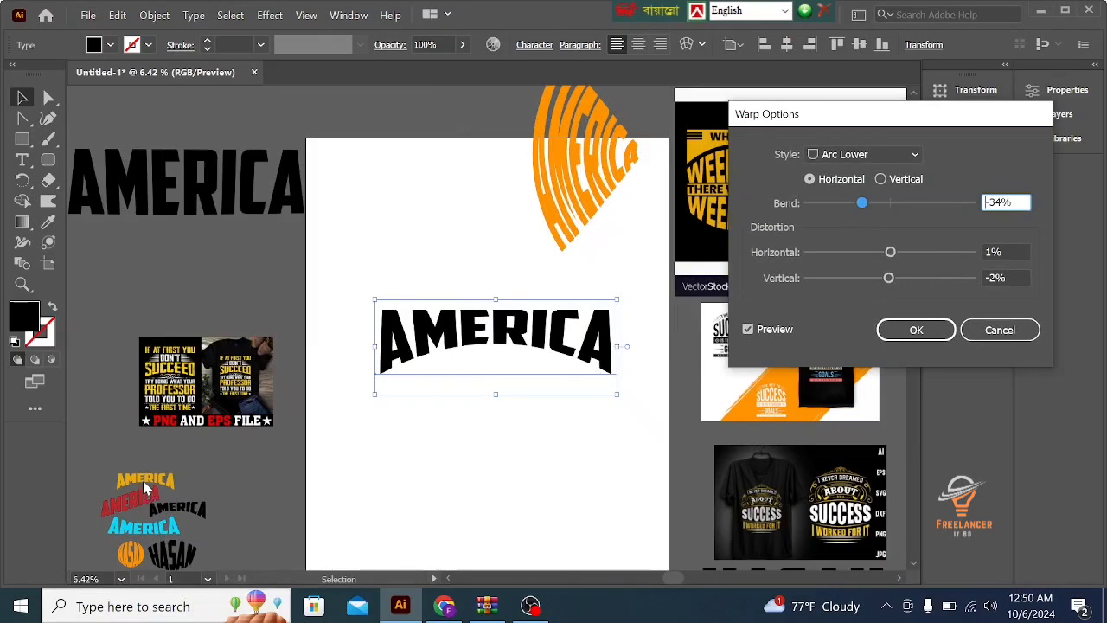
{"action": "left_click", "coordinate": [1000, 331]}
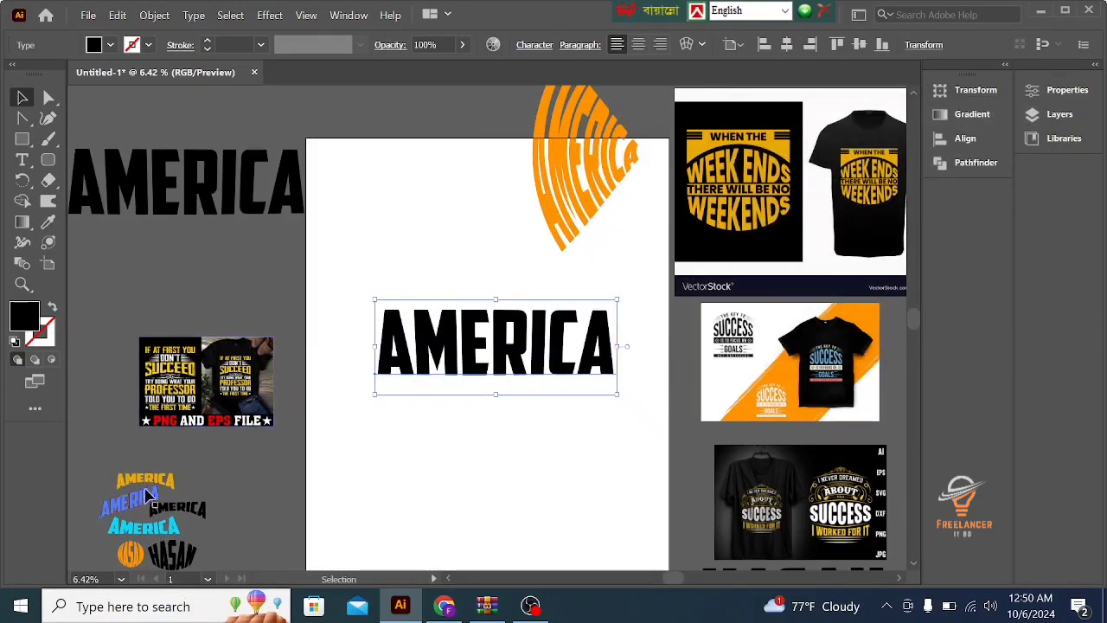
- Move the small yellow arched AMERICA sample onto the artboard below the black AMERICA text and enlarge it for comparison
{"action": "left_click_drag", "start_coordinate": [145, 478], "coordinate": [446, 444]}
{"action": "key", "text": "ctrl+z"}
{"action": "key", "text": "ctrl+z"}
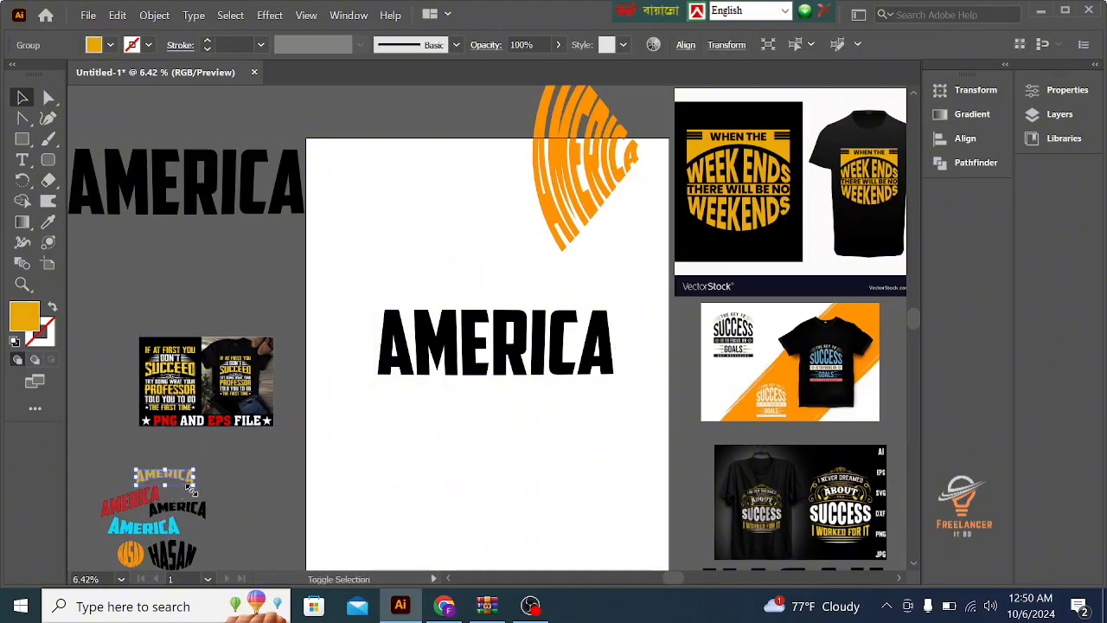
{"action": "left_click_drag", "start_coordinate": [197, 485], "coordinate": [531, 484]}
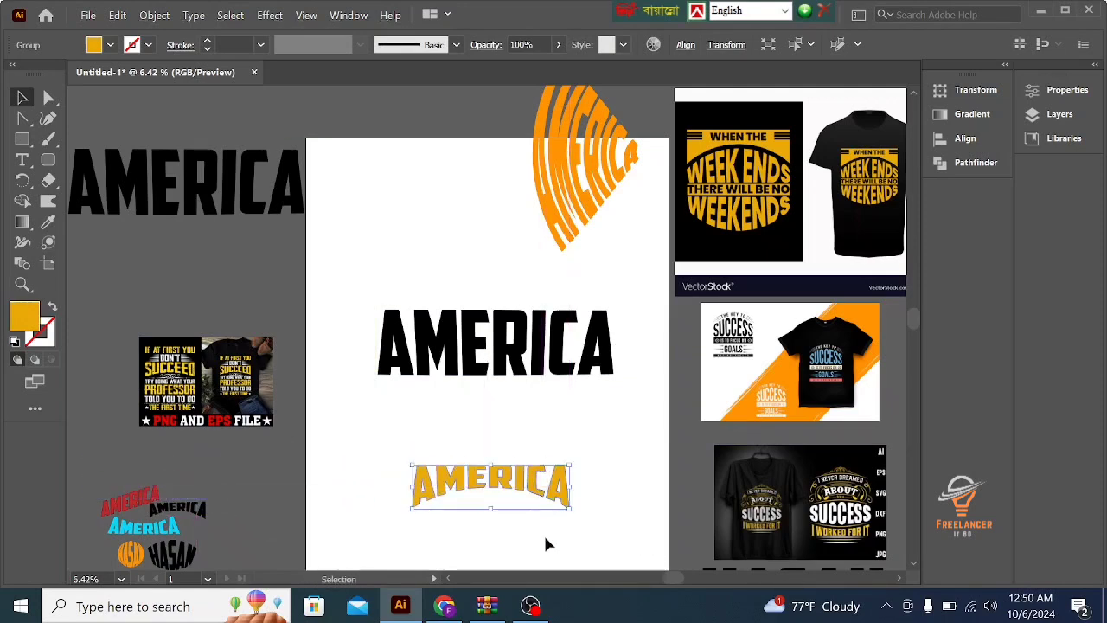
{"action": "left_click", "coordinate": [508, 541]}
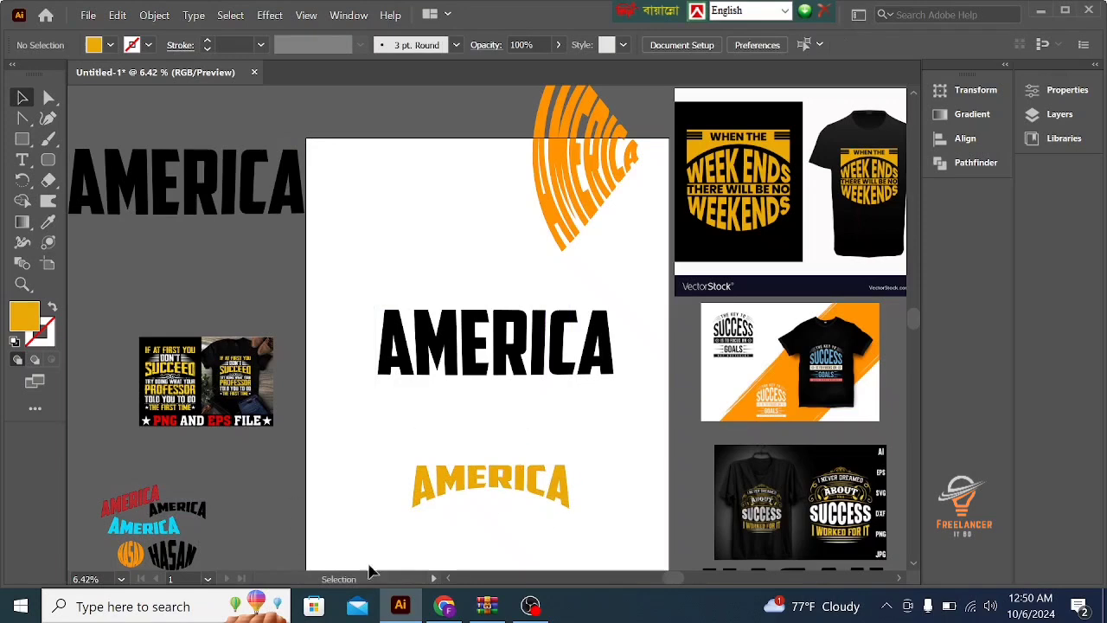
{"action": "left_click", "coordinate": [450, 489]}
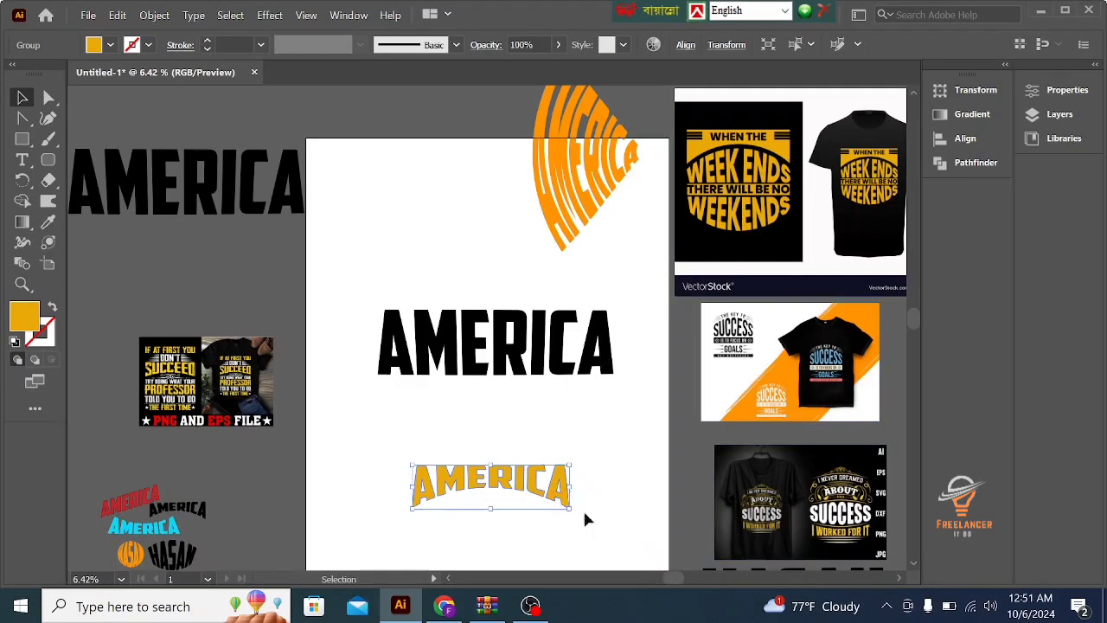
{"action": "left_click", "coordinate": [504, 503]}
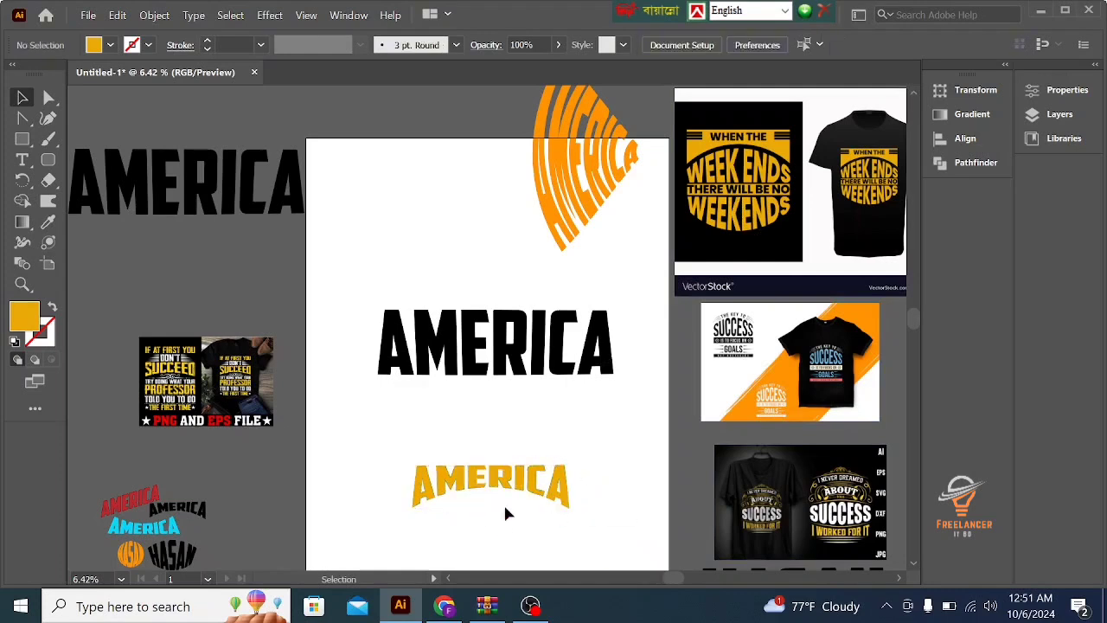
{"action": "left_click", "coordinate": [495, 481]}
- Preview an Arc Lower warp on the black AMERICA text with horizontal orientation, bend -37% and horizontal distortion -1%
{"action": "left_click", "coordinate": [522, 374]}
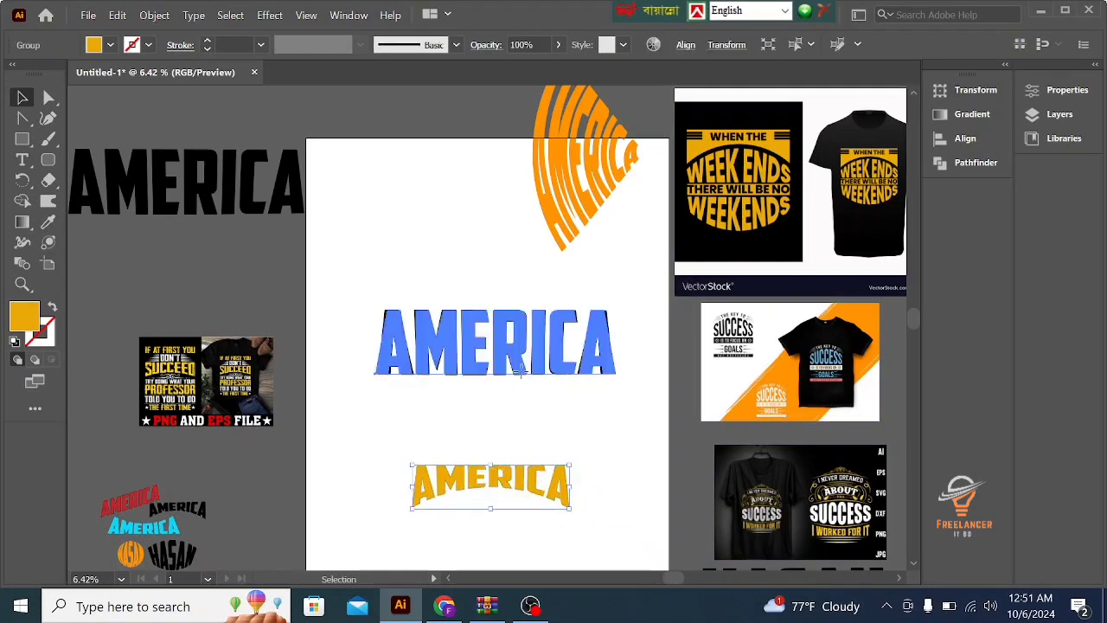
{"action": "left_click", "coordinate": [270, 15]}
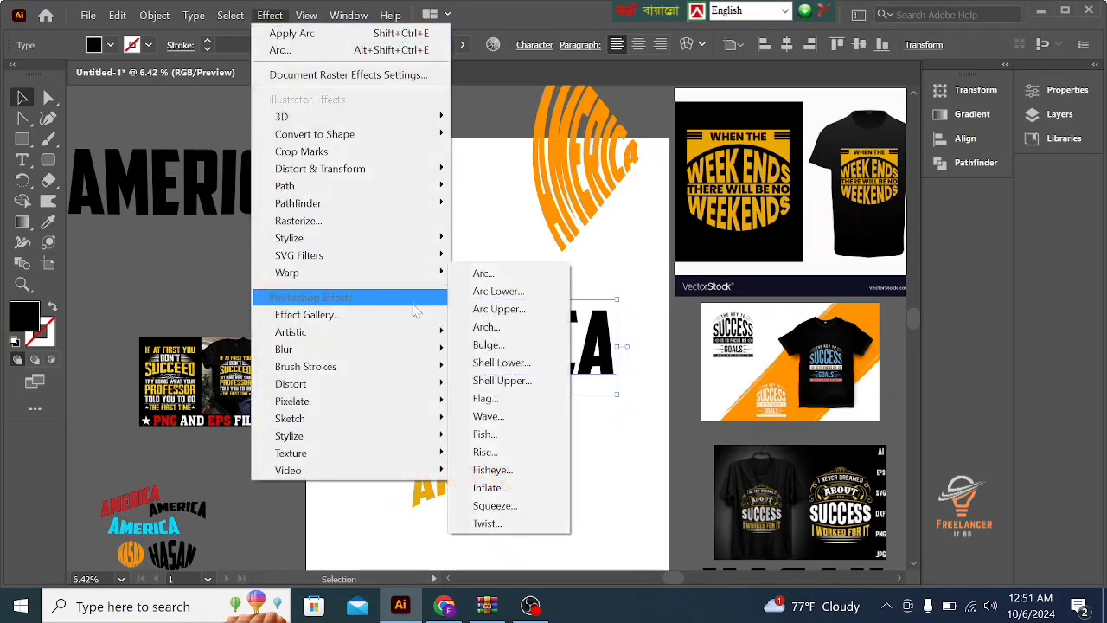
{"action": "left_click", "coordinate": [484, 291]}
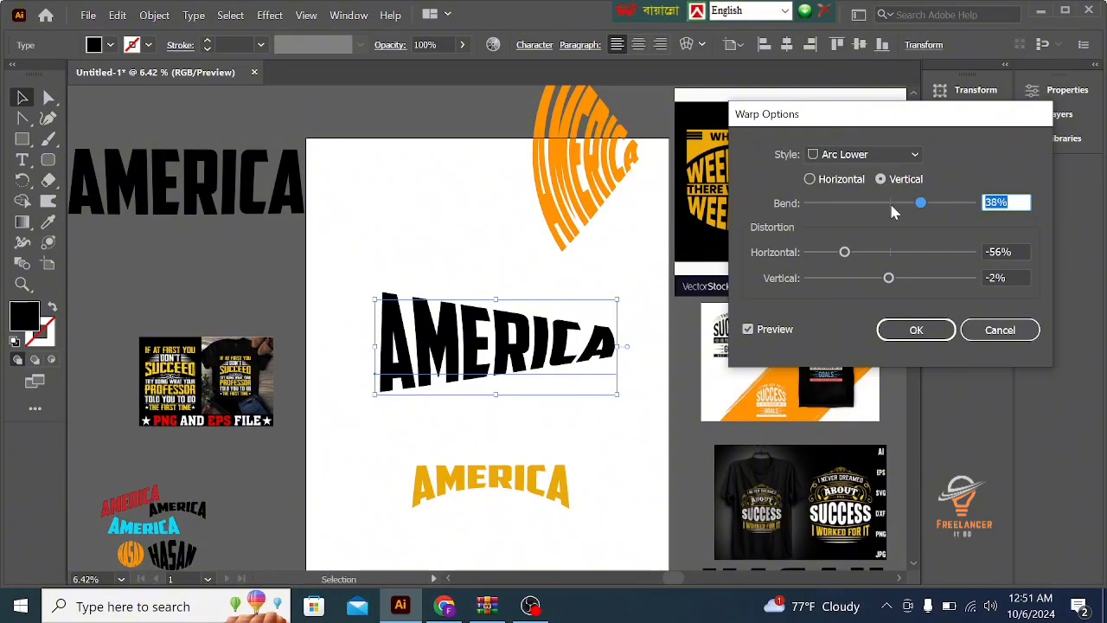
{"action": "left_click", "coordinate": [811, 180]}
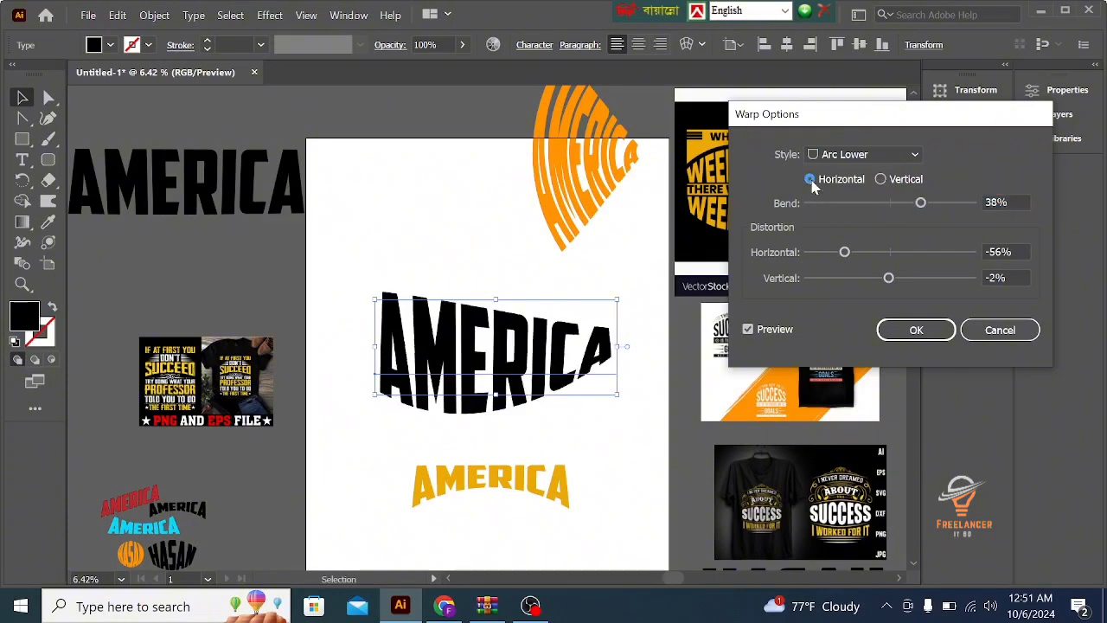
{"action": "left_click", "coordinate": [891, 202]}
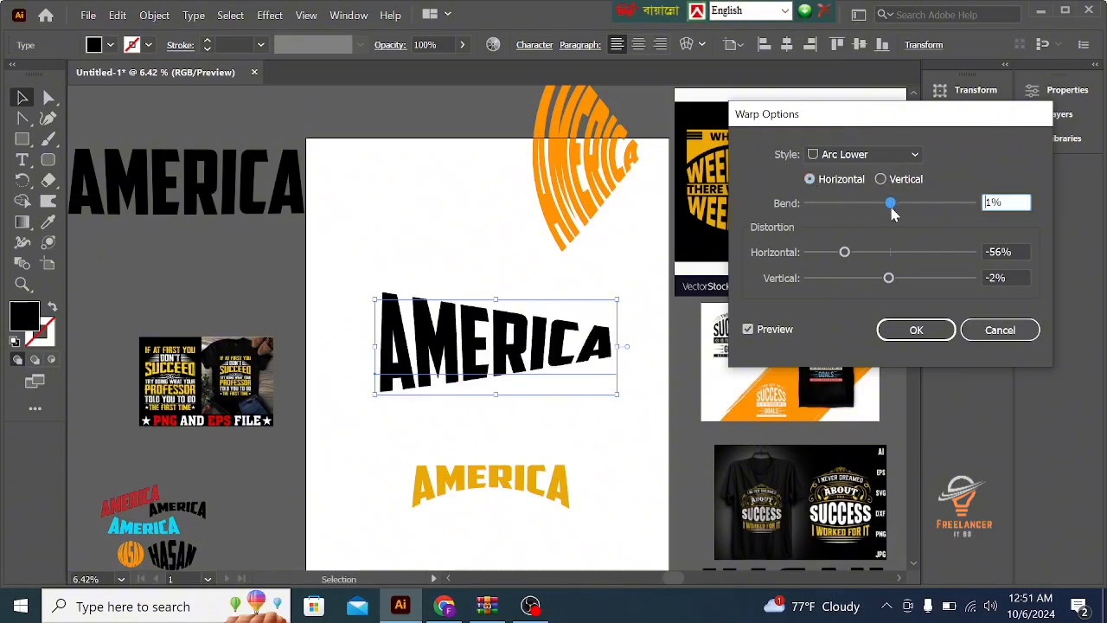
{"action": "left_click", "coordinate": [891, 252]}
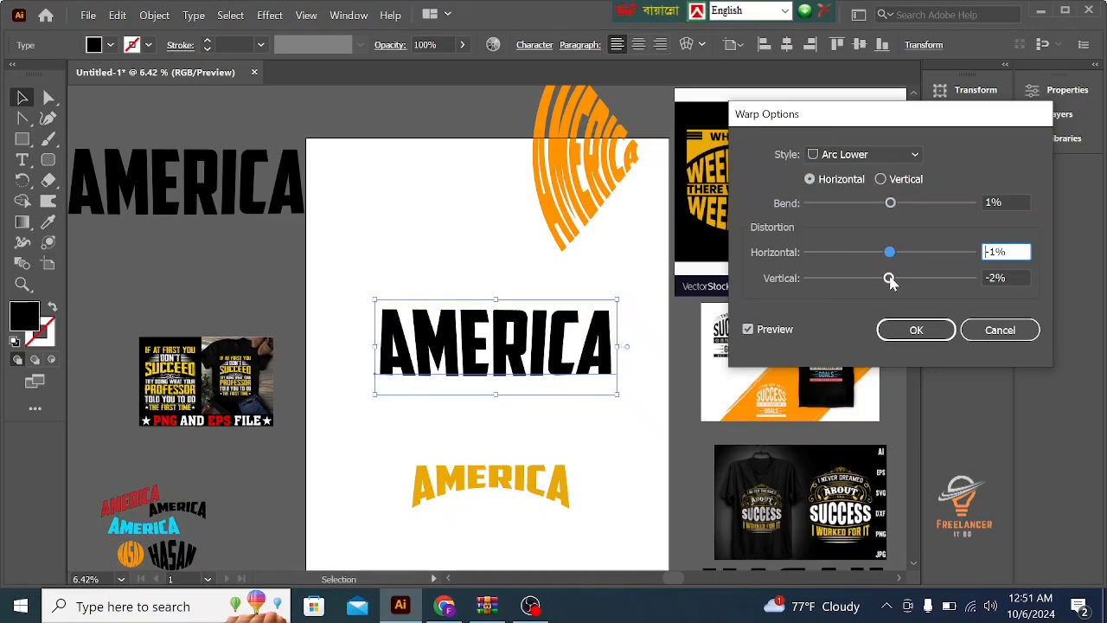
{"action": "left_click_drag", "start_coordinate": [877, 203], "coordinate": [859, 207]}
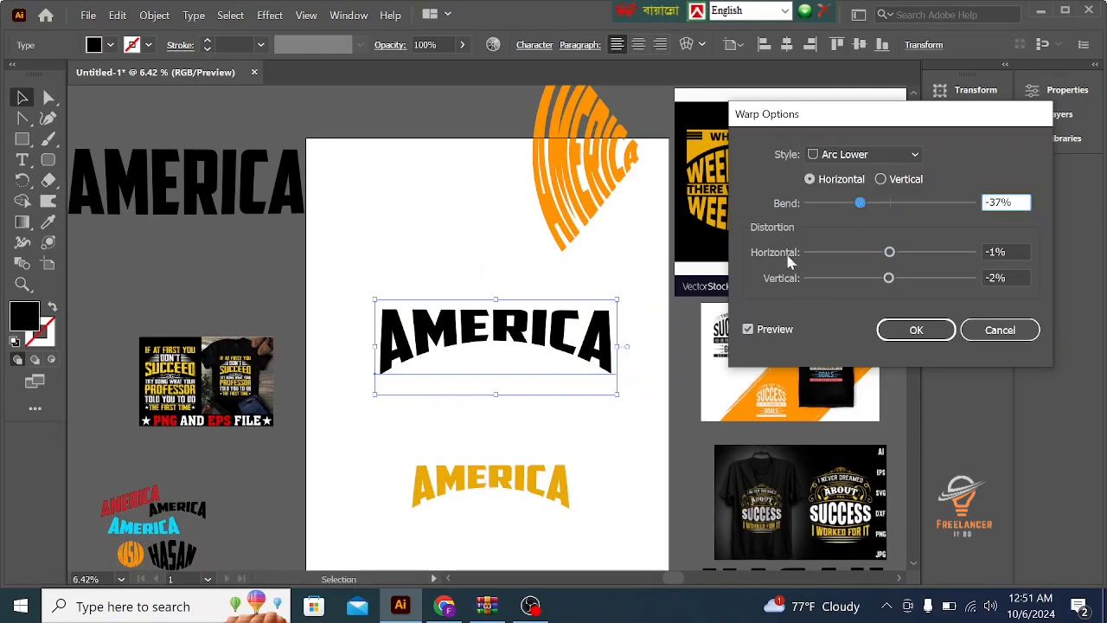
- Set the horizontal distortion to 2% and try bends of -24%, -33%, -40% and -45%, ending at -37%
{"action": "left_click_drag", "start_coordinate": [861, 204], "coordinate": [872, 225]}
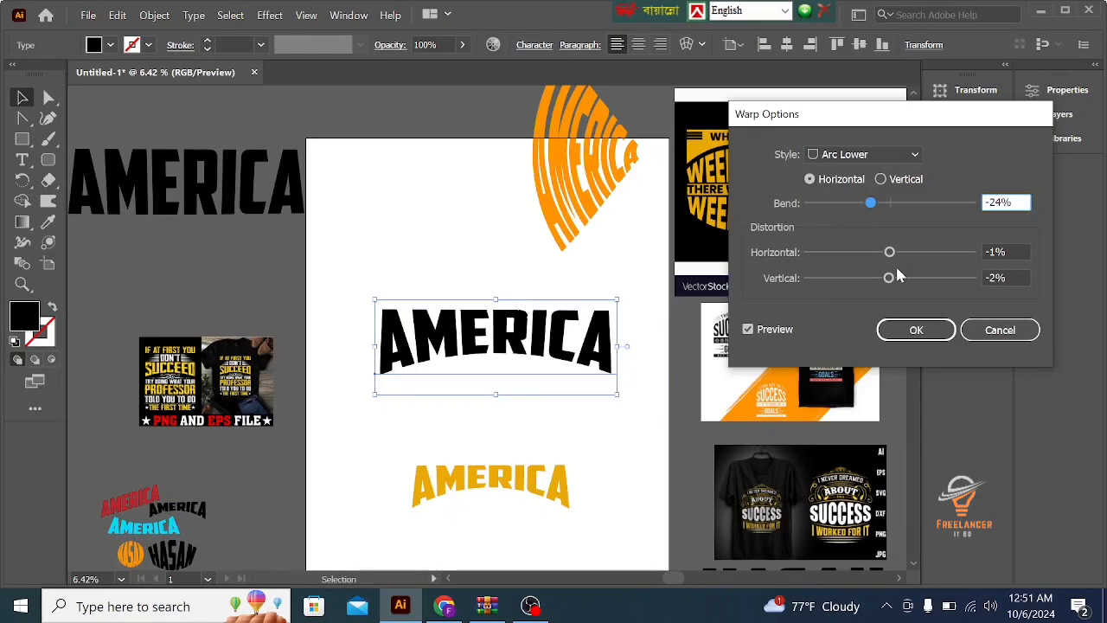
{"action": "left_click", "coordinate": [890, 254]}
{"action": "mouse_move", "coordinate": [895, 264]}
{"action": "left_mouse_down"}
{"action": "mouse_move", "coordinate": [909, 257]}
{"action": "mouse_move", "coordinate": [895, 258]}
{"action": "left_mouse_up"}
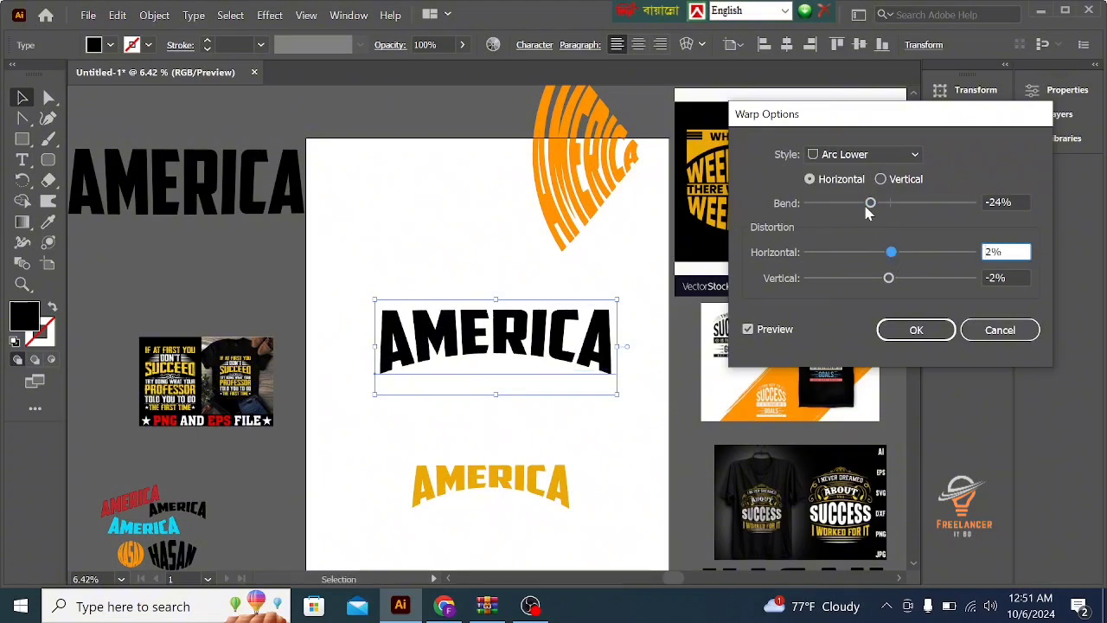
{"action": "left_click_drag", "start_coordinate": [868, 207], "coordinate": [865, 208]}
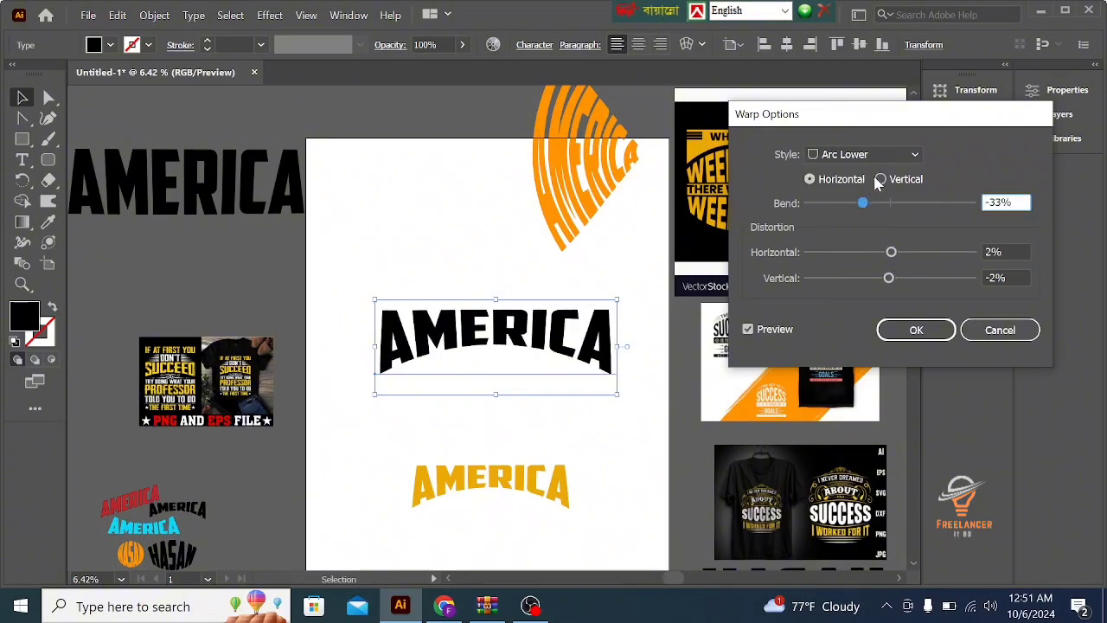
{"action": "left_click", "coordinate": [879, 180]}
{"action": "left_click", "coordinate": [809, 179]}
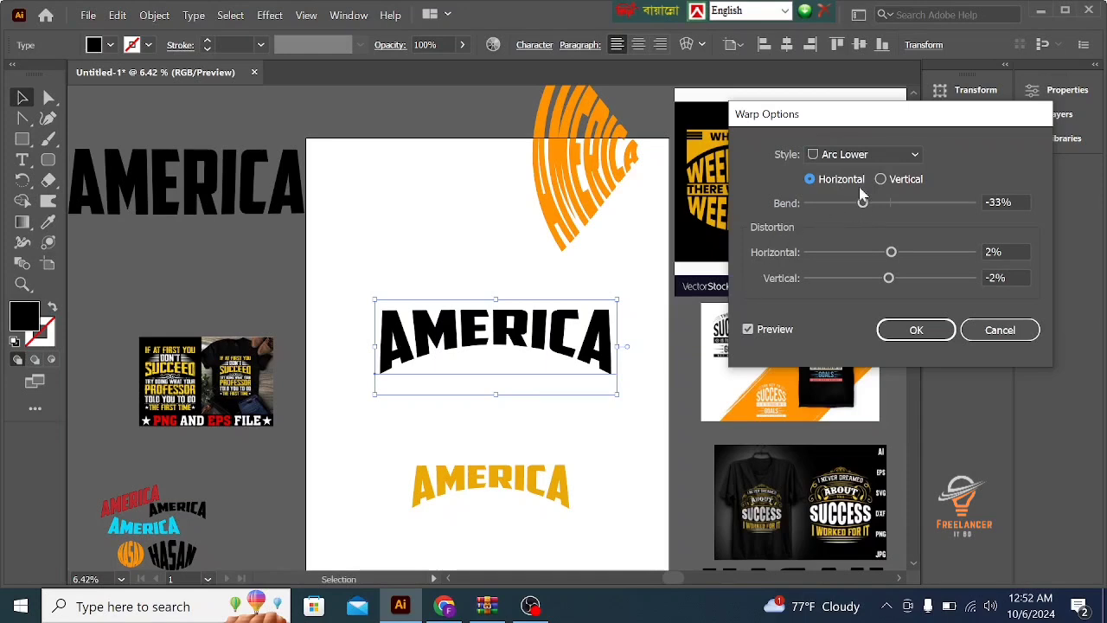
{"action": "left_click_drag", "start_coordinate": [862, 204], "coordinate": [857, 204]}
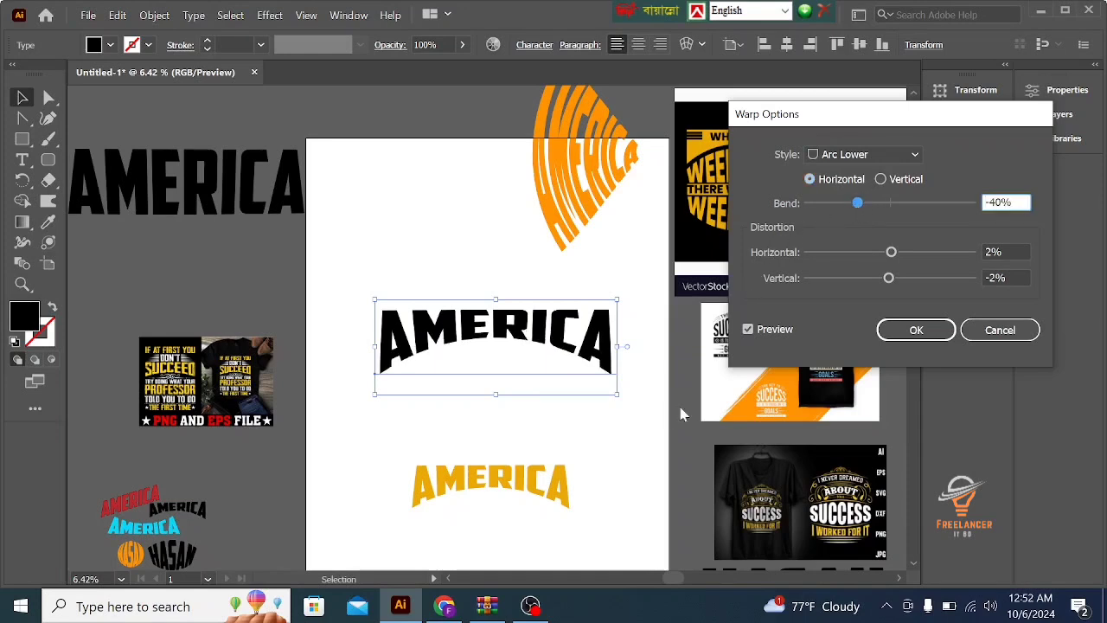
{"action": "left_click_drag", "start_coordinate": [831, 202], "coordinate": [854, 203]}
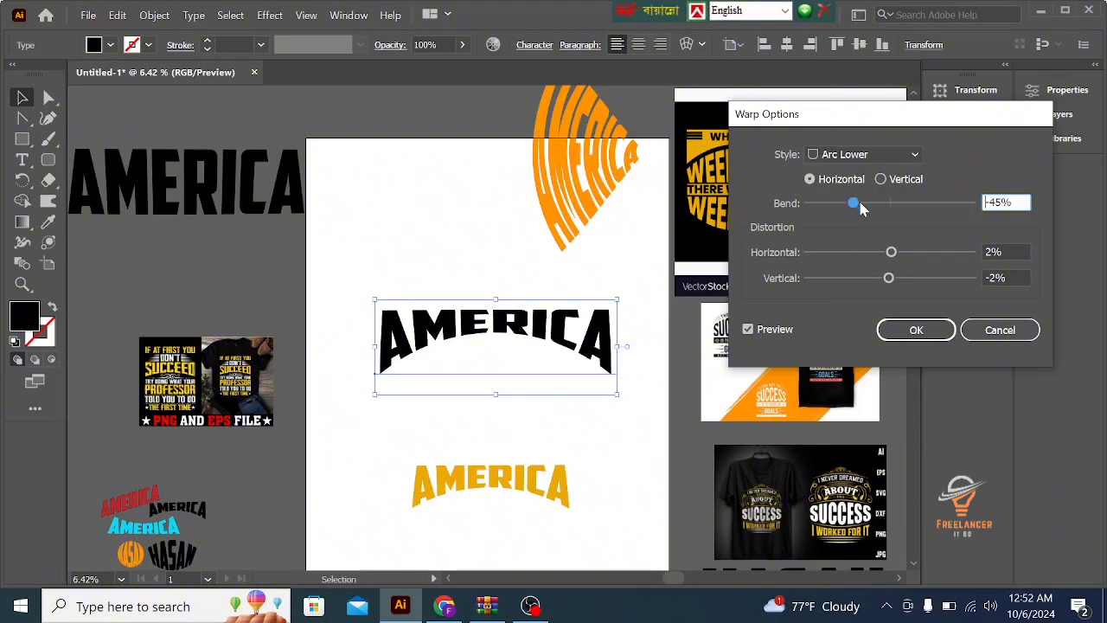
{"action": "left_click_drag", "start_coordinate": [860, 204], "coordinate": [866, 205]}
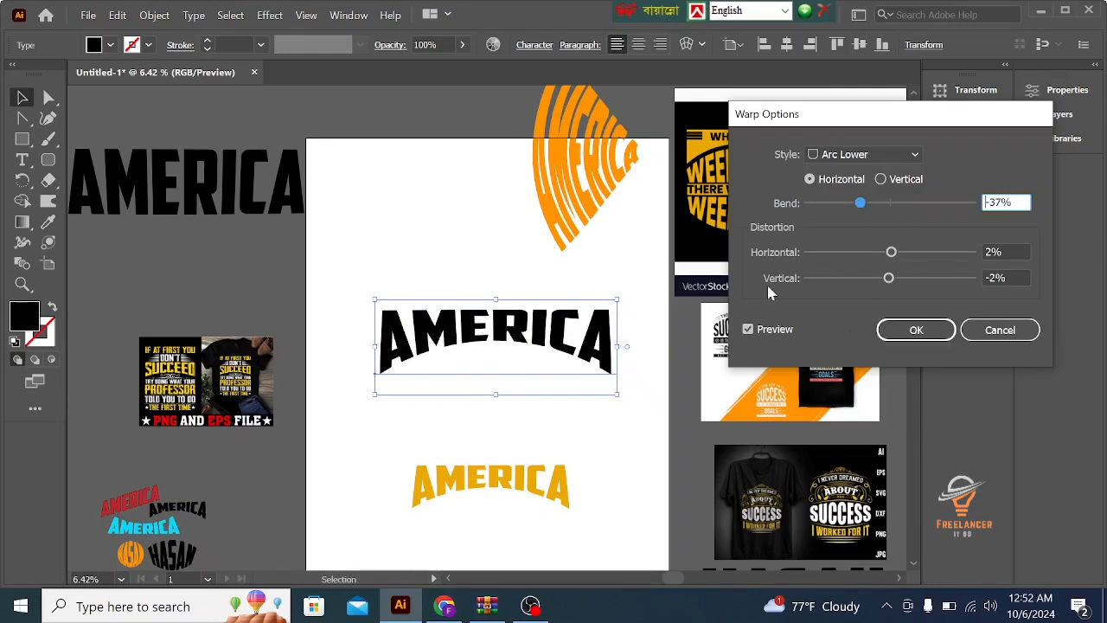
- Try different bend and distortion amounts on the Arc Lower preview, ending with bend -37% and both distortions at -1%
{"action": "left_click", "coordinate": [922, 203]}
{"action": "left_click_drag", "start_coordinate": [921, 204], "coordinate": [863, 208]}
{"action": "left_click", "coordinate": [868, 251]}
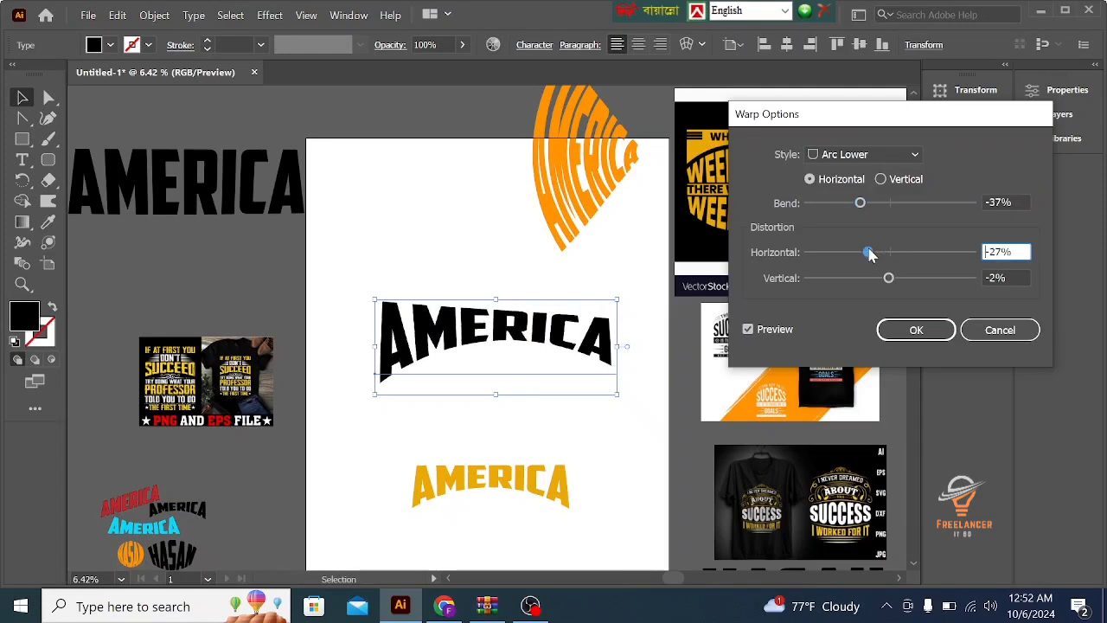
{"action": "left_click", "coordinate": [852, 251]}
{"action": "mouse_move", "coordinate": [852, 252]}
{"action": "left_mouse_down"}
{"action": "mouse_move", "coordinate": [824, 257]}
{"action": "mouse_move", "coordinate": [864, 252]}
{"action": "left_mouse_up"}
{"action": "left_click", "coordinate": [915, 252]}
{"action": "left_click", "coordinate": [941, 252]}
{"action": "left_click", "coordinate": [919, 253]}
{"action": "left_click_drag", "start_coordinate": [888, 278], "coordinate": [836, 278]}
{"action": "left_click_drag", "start_coordinate": [937, 279], "coordinate": [890, 277]}
{"action": "left_click", "coordinate": [890, 253]}
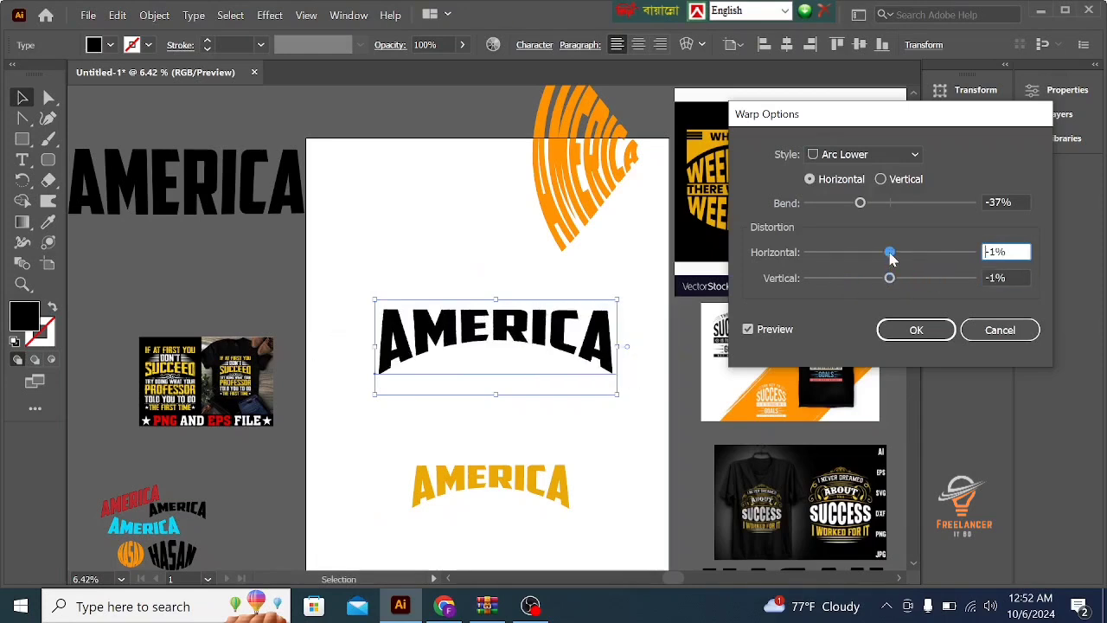
- Switch the Arc Lower warp to vertical orientation and try bends of 92%, -82%, 60% and -80%
{"action": "left_click", "coordinate": [882, 179]}
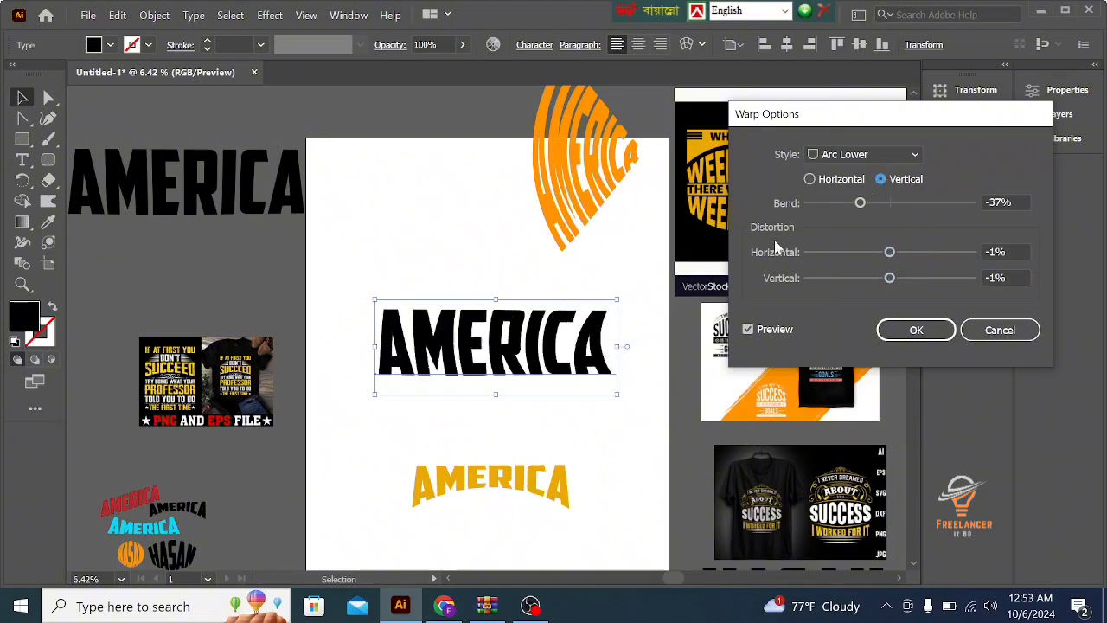
{"action": "left_click_drag", "start_coordinate": [896, 202], "coordinate": [966, 202]}
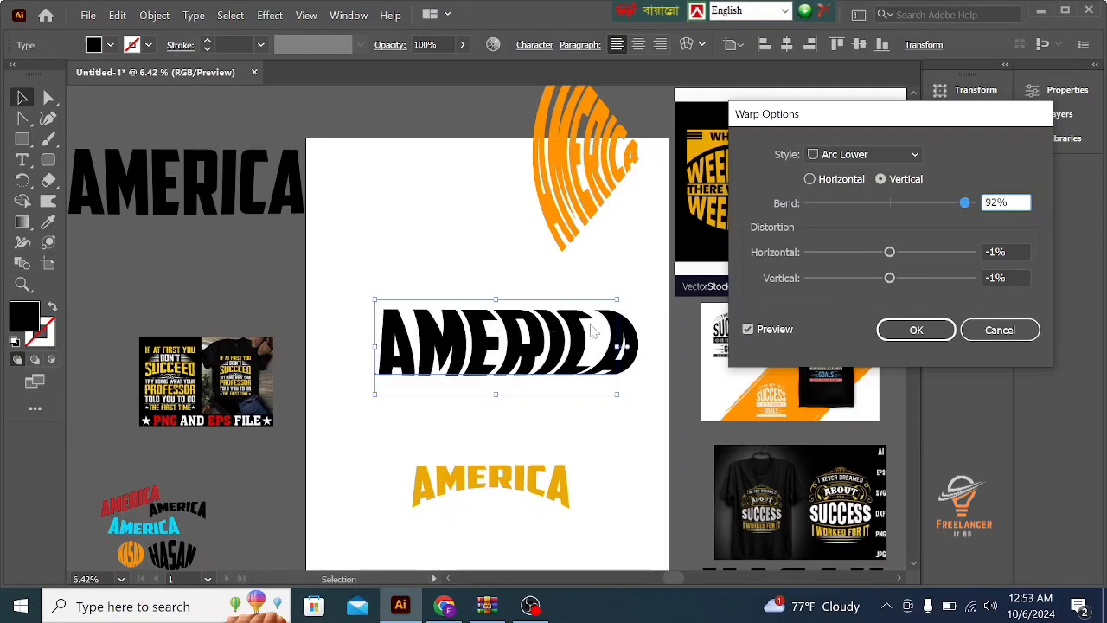
{"action": "left_click", "coordinate": [822, 203]}
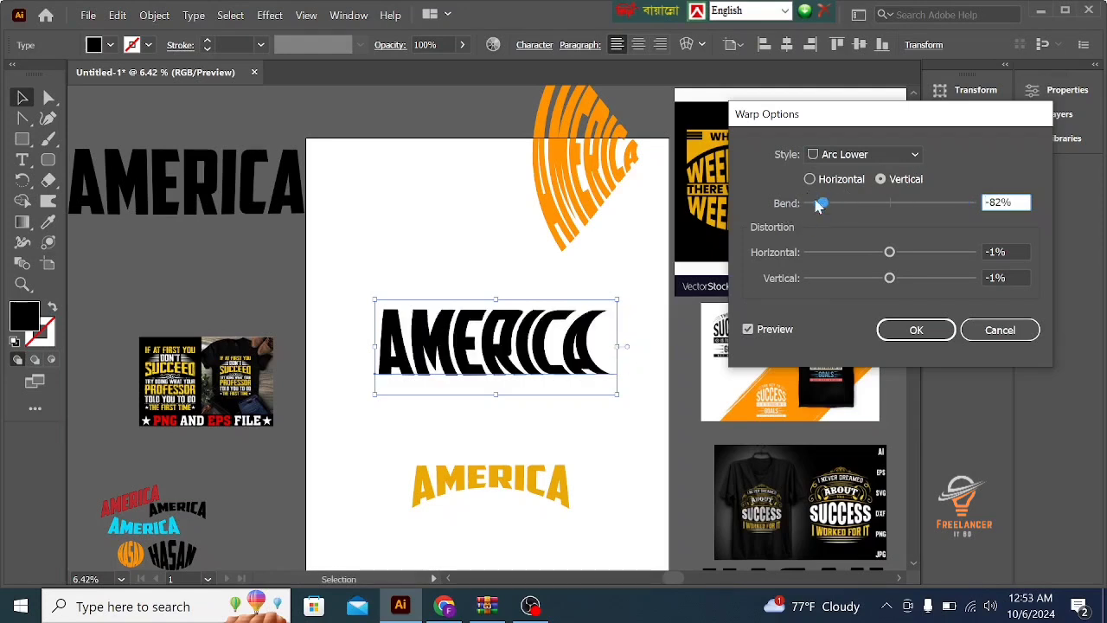
{"action": "left_click", "coordinate": [931, 203]}
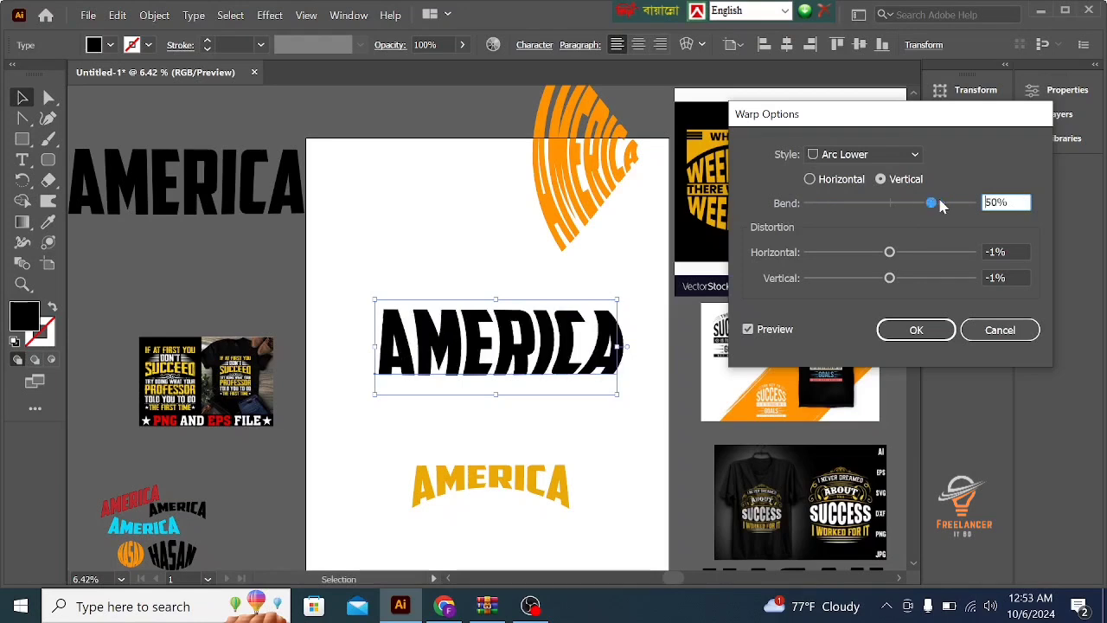
{"action": "left_click", "coordinate": [826, 204]}
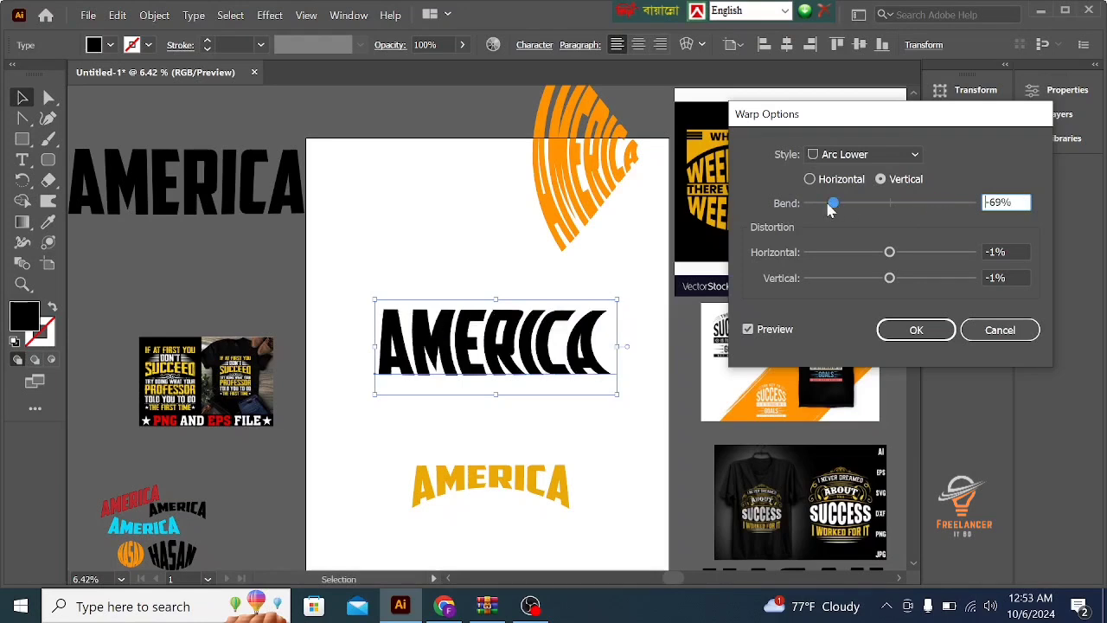
- Try horizontal distortions of -38% and -94% on the vertical Arc Lower warp, ending at -41%
{"action": "left_click", "coordinate": [858, 252]}
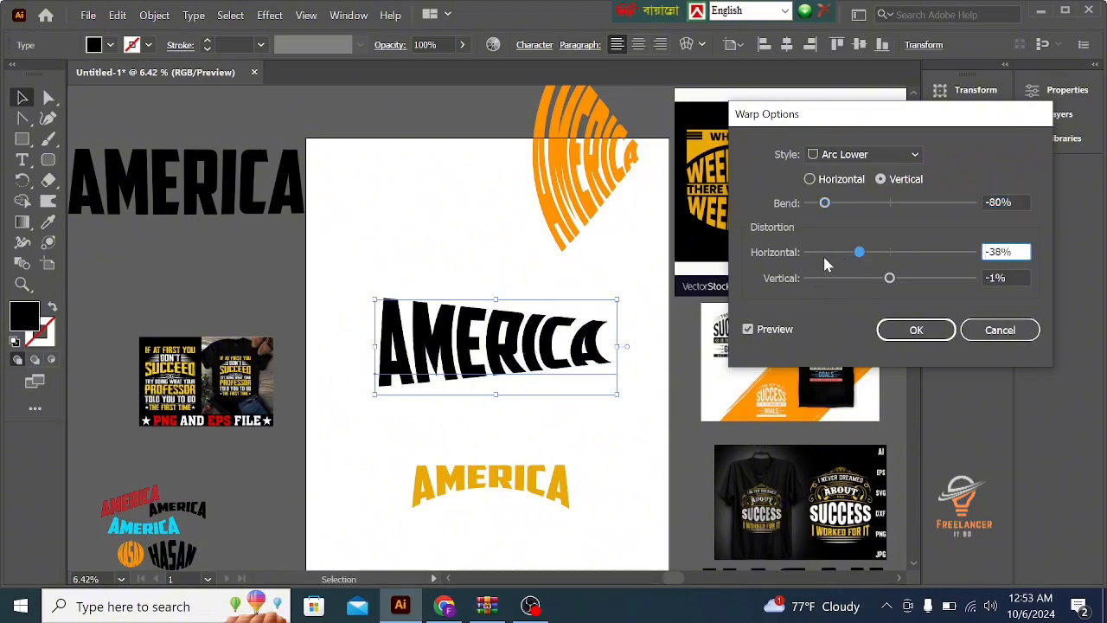
{"action": "left_click_drag", "start_coordinate": [837, 251], "coordinate": [813, 252]}
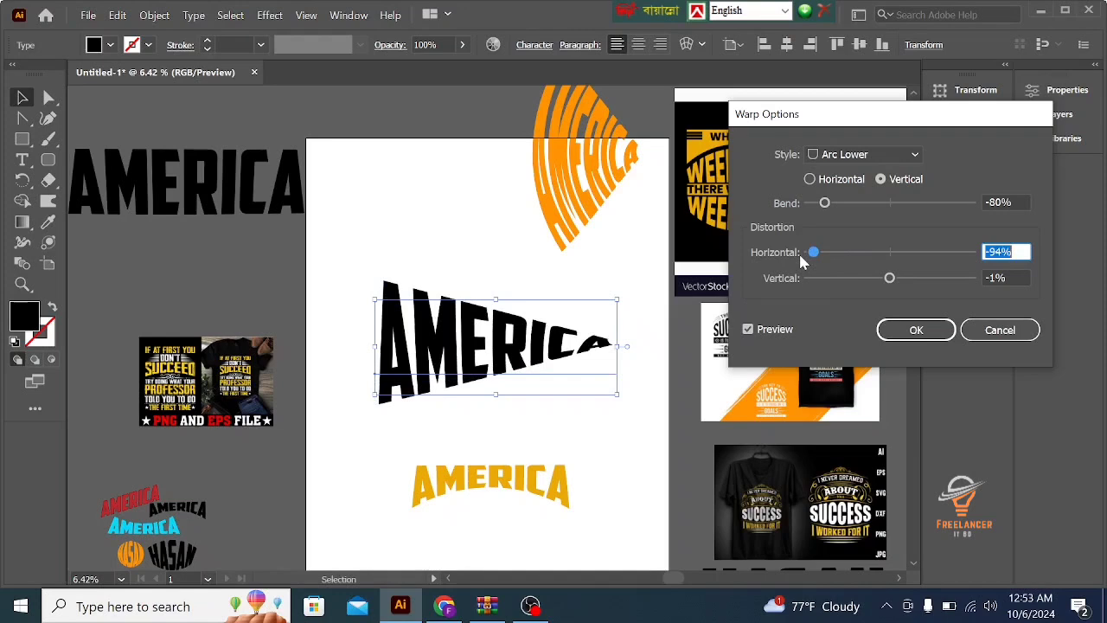
{"action": "left_click", "coordinate": [837, 252]}
{"action": "left_click_drag", "start_coordinate": [839, 253], "coordinate": [862, 254]}
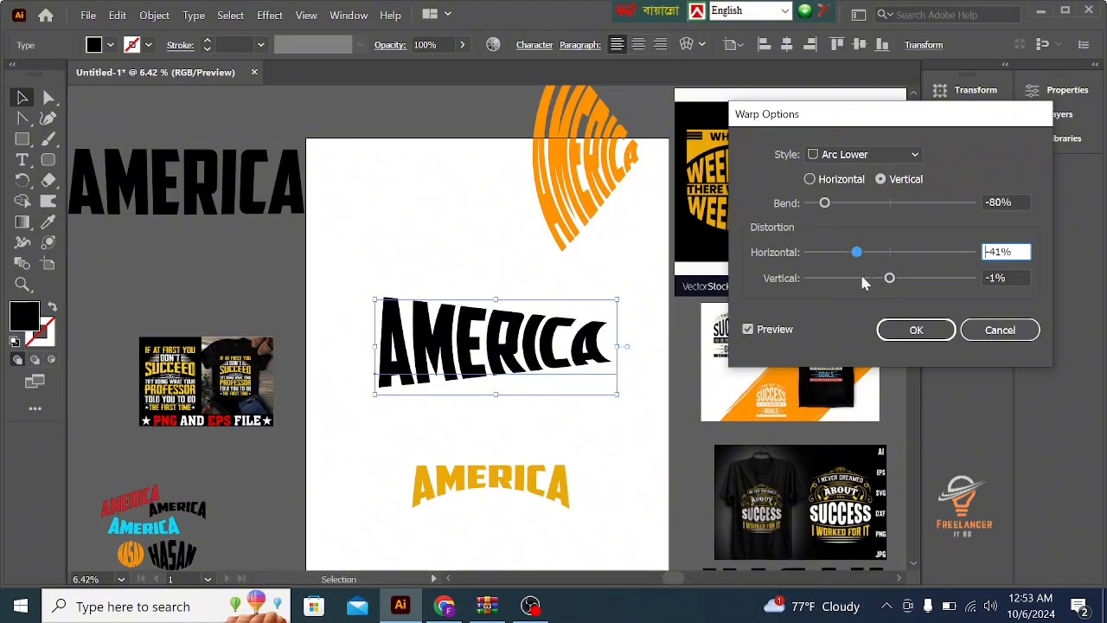
- Try a vertical distortion of 46%, and then set the vertical distortion to 0% and the horizontal distortion to 1%
{"action": "left_click_drag", "start_coordinate": [890, 278], "coordinate": [929, 278]}
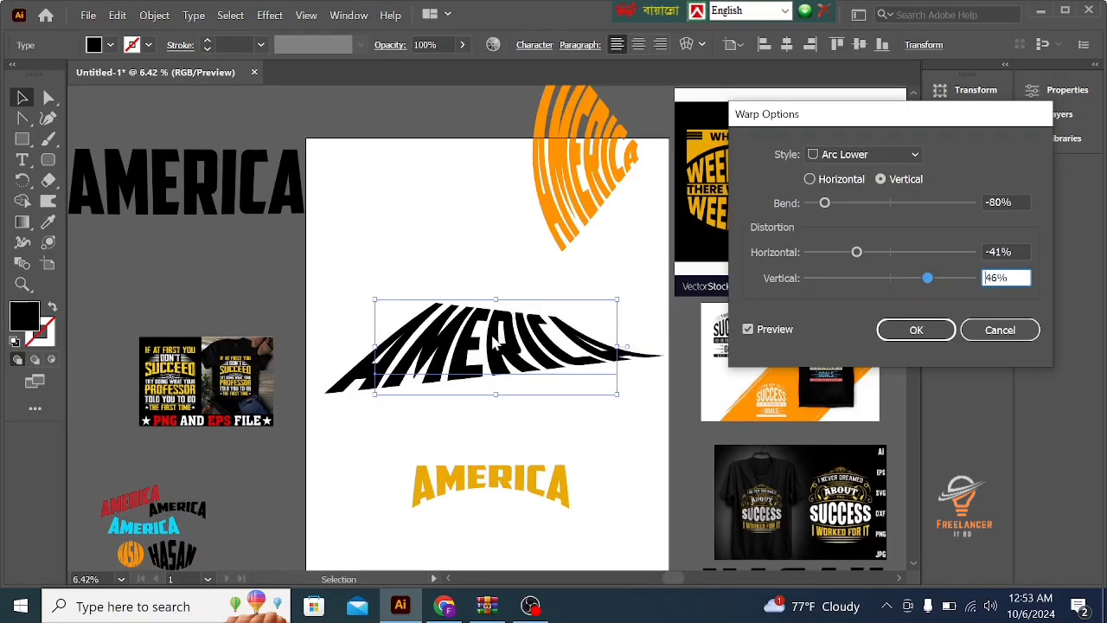
{"action": "left_click", "coordinate": [891, 278]}
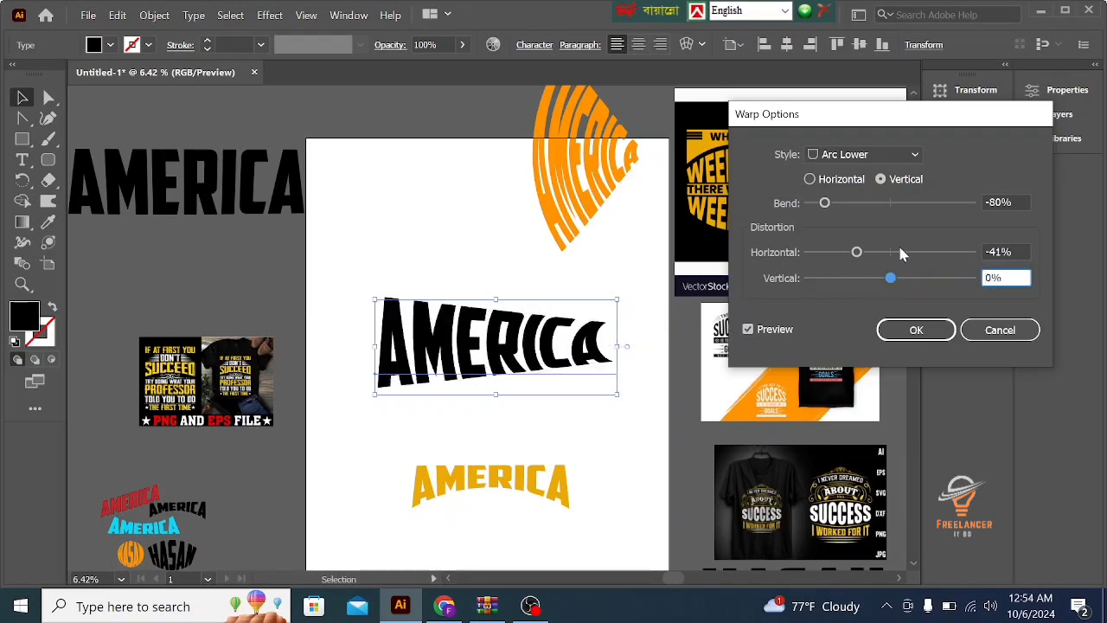
{"action": "left_click", "coordinate": [890, 251]}
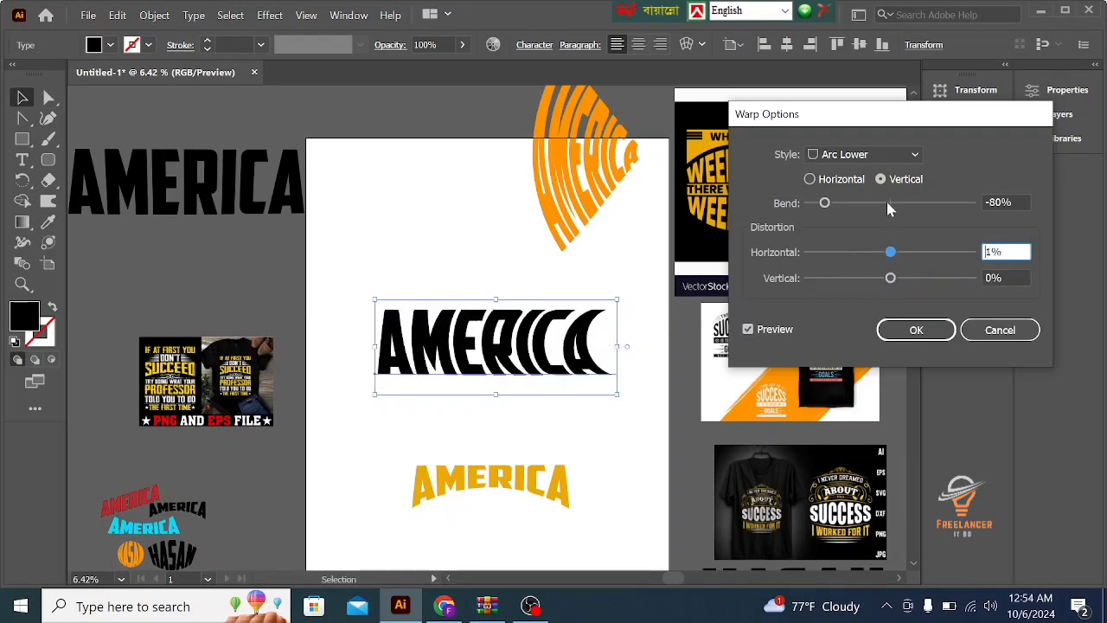
- Return the Arc Lower warp to horizontal orientation, compare bends of -34%, -27%, -42% and -51%, and apply a moderate negative bend
{"action": "left_click", "coordinate": [811, 179]}
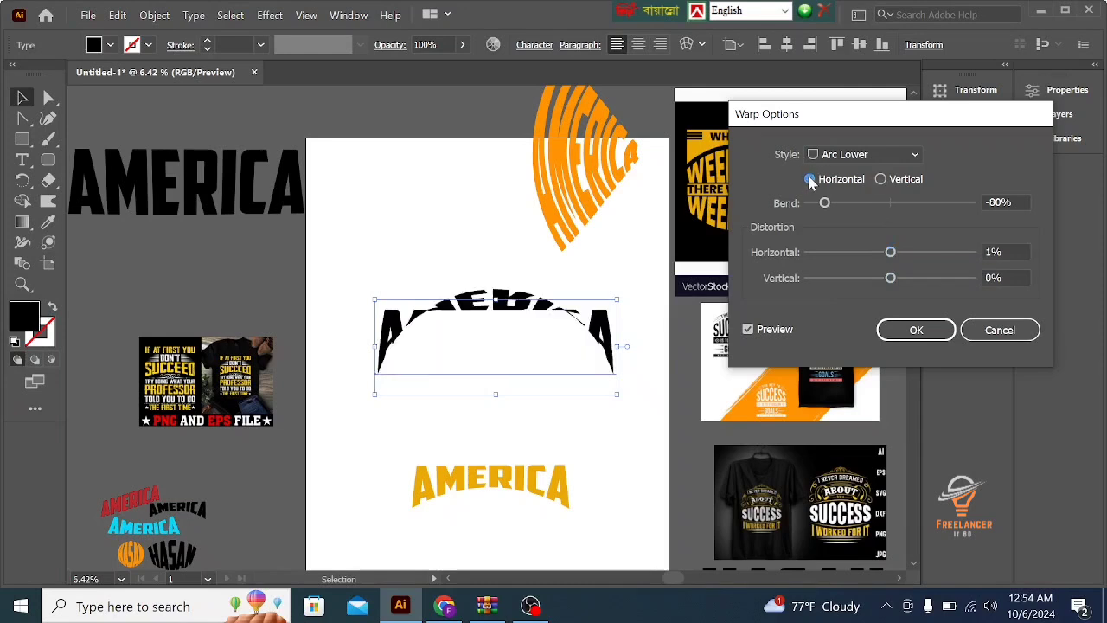
{"action": "left_click", "coordinate": [845, 202]}
{"action": "left_click", "coordinate": [862, 202]}
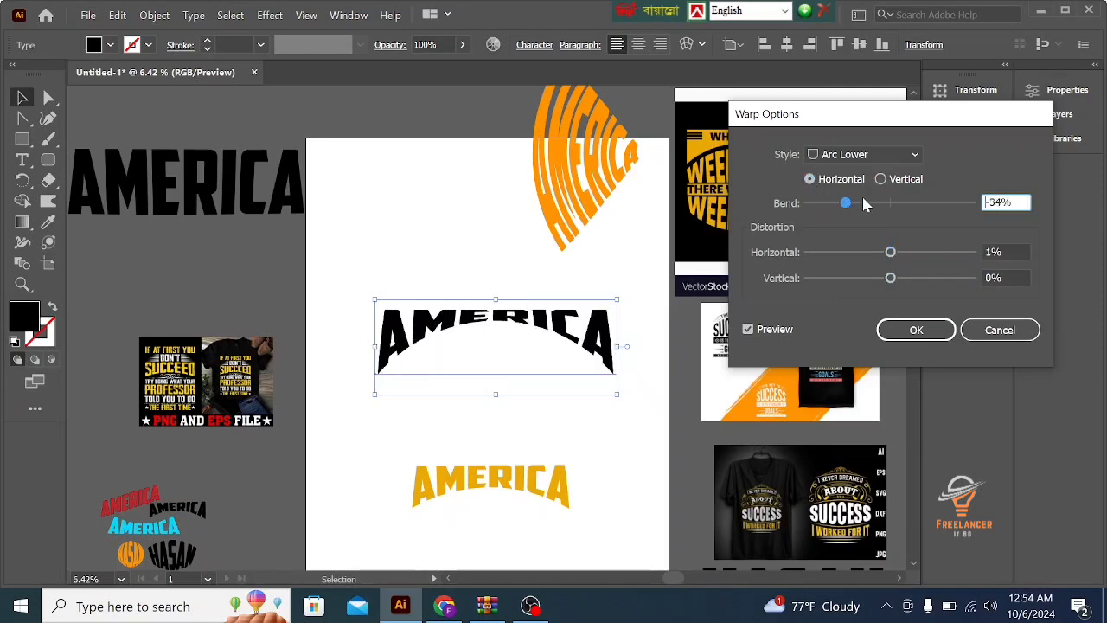
{"action": "left_click", "coordinate": [870, 203]}
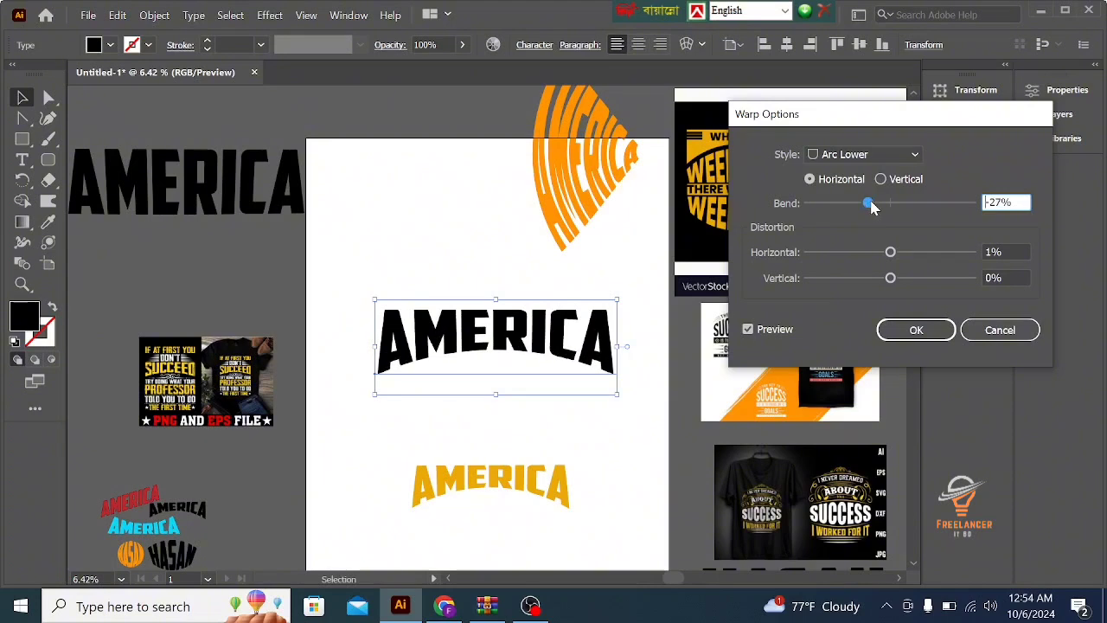
{"action": "left_click", "coordinate": [856, 203]}
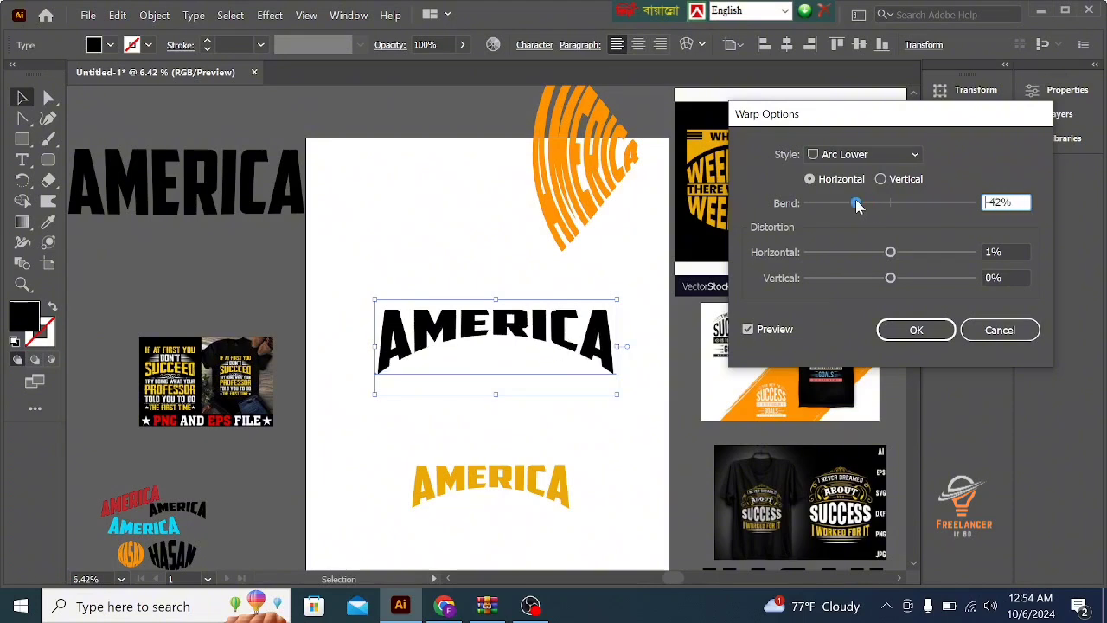
{"action": "left_click", "coordinate": [849, 203]}
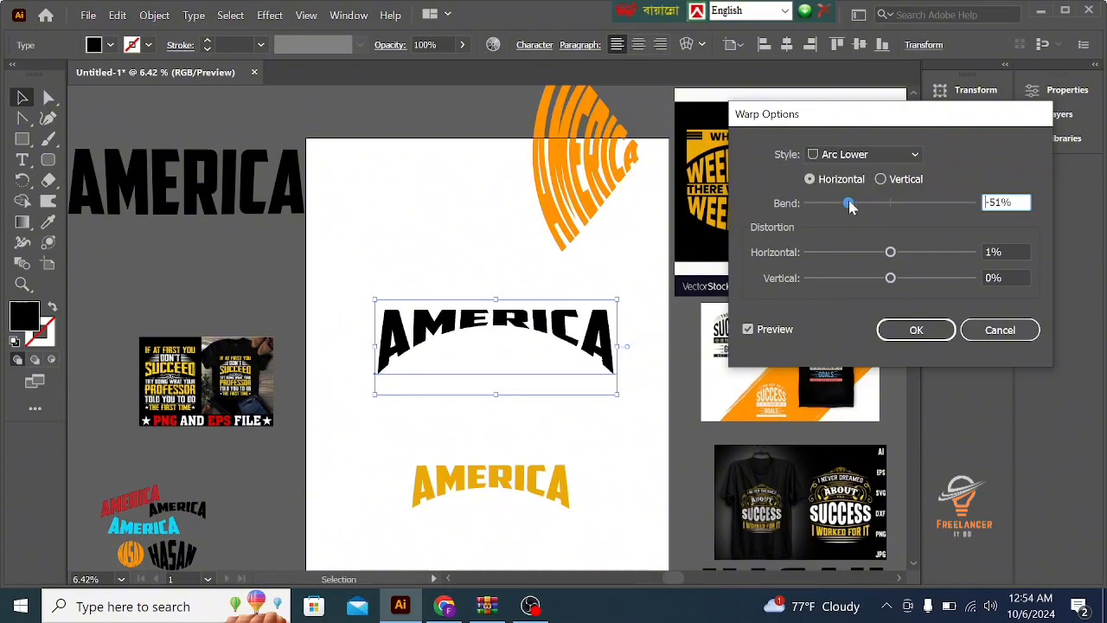
{"action": "left_click_drag", "start_coordinate": [850, 203], "coordinate": [859, 204]}
{"action": "left_click", "coordinate": [917, 330]}
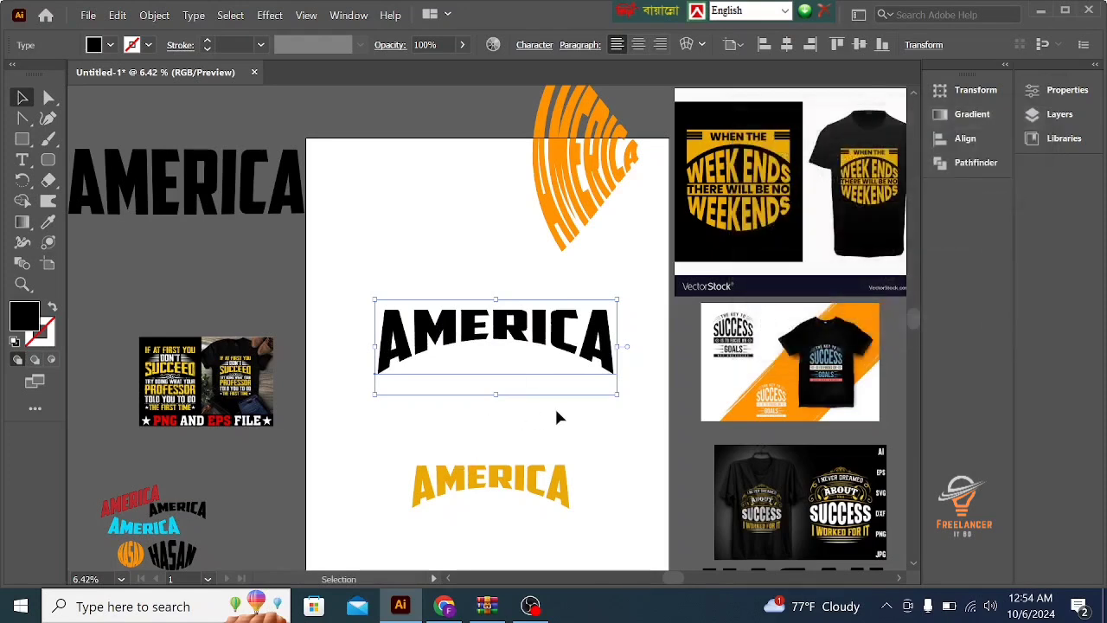
- Expand the appearance of the warped black AMERICA text on the artboard
{"action": "double_click", "coordinate": [508, 336]}
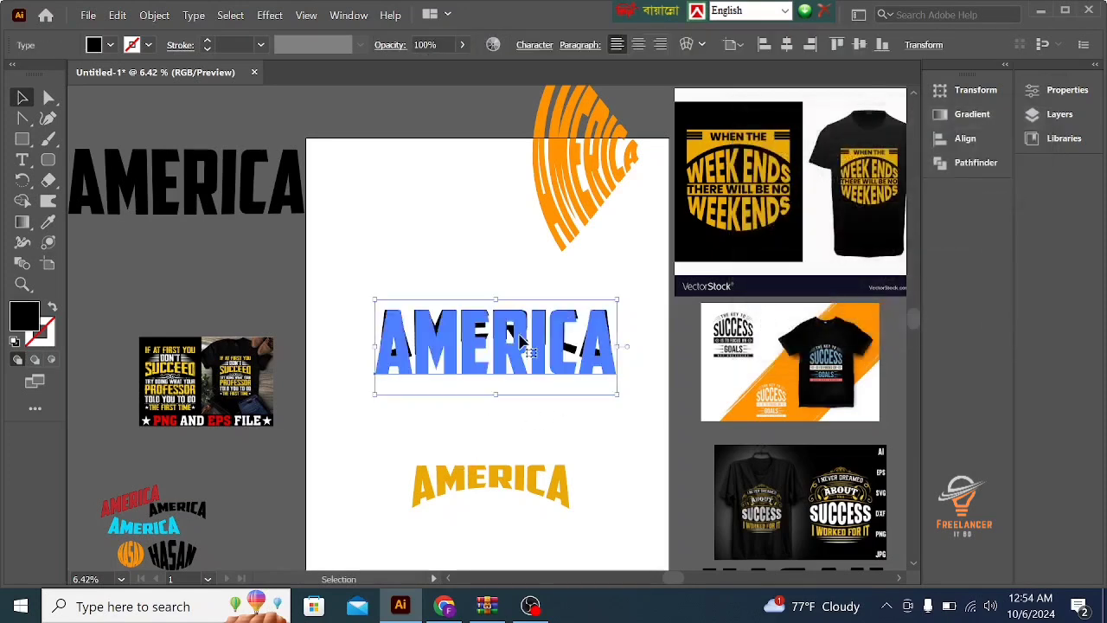
{"action": "left_click", "coordinate": [596, 408]}
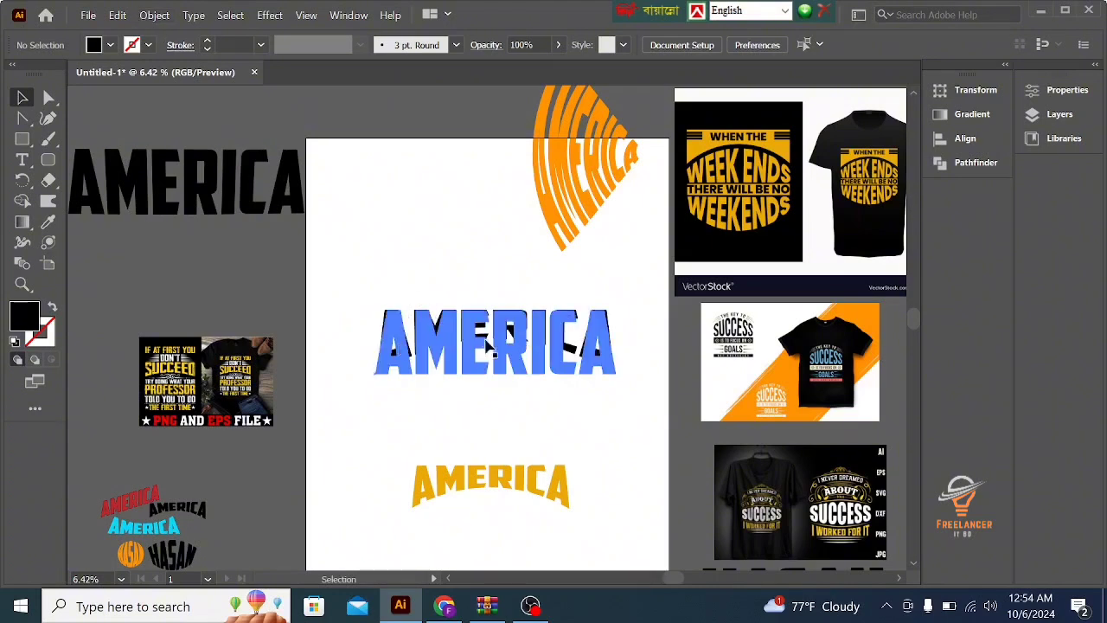
{"action": "left_click", "coordinate": [154, 15]}
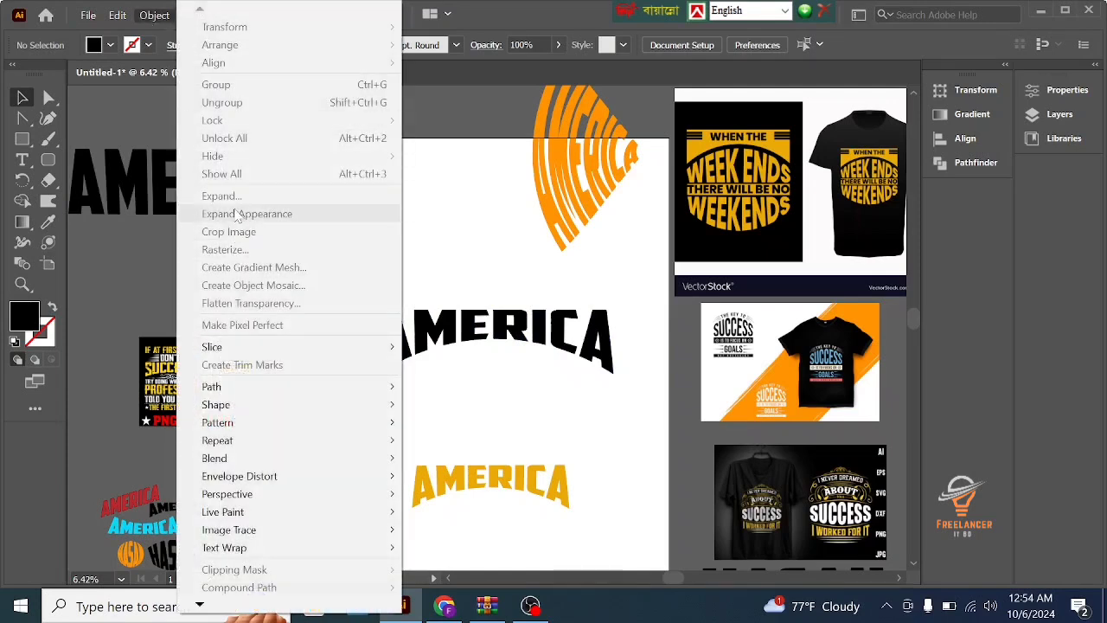
{"action": "left_click", "coordinate": [477, 341]}
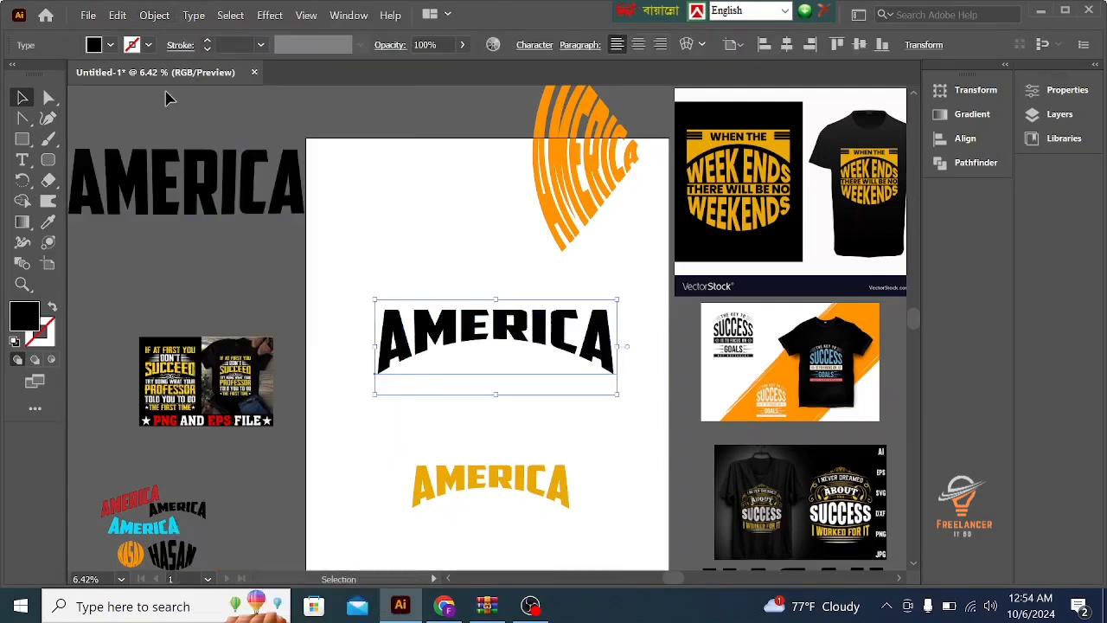
{"action": "left_click", "coordinate": [153, 18]}
{"action": "left_click", "coordinate": [249, 213]}
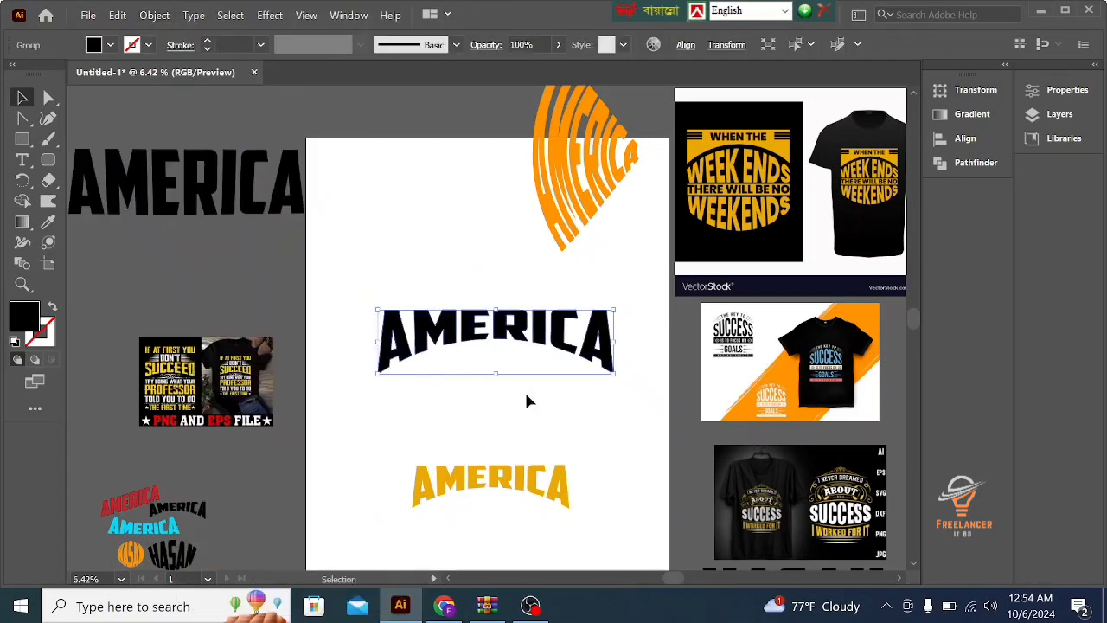
- Fill the expanded AMERICA lettering with a bright yellow-green
{"action": "left_click", "coordinate": [567, 430]}
{"action": "left_click", "coordinate": [563, 323]}
{"action": "left_click", "coordinate": [558, 402]}
{"action": "left_click", "coordinate": [561, 333]}
{"action": "double_click", "coordinate": [24, 317]}
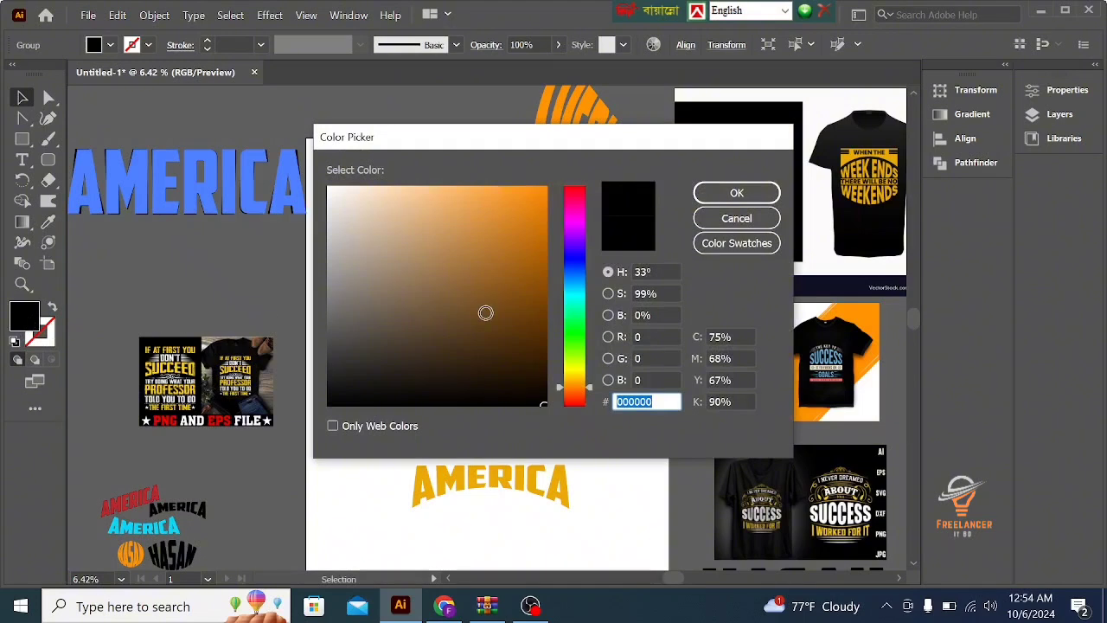
{"action": "left_click_drag", "start_coordinate": [575, 385], "coordinate": [566, 350]}
{"action": "left_click_drag", "start_coordinate": [544, 217], "coordinate": [543, 188]}
{"action": "left_click", "coordinate": [736, 192]}
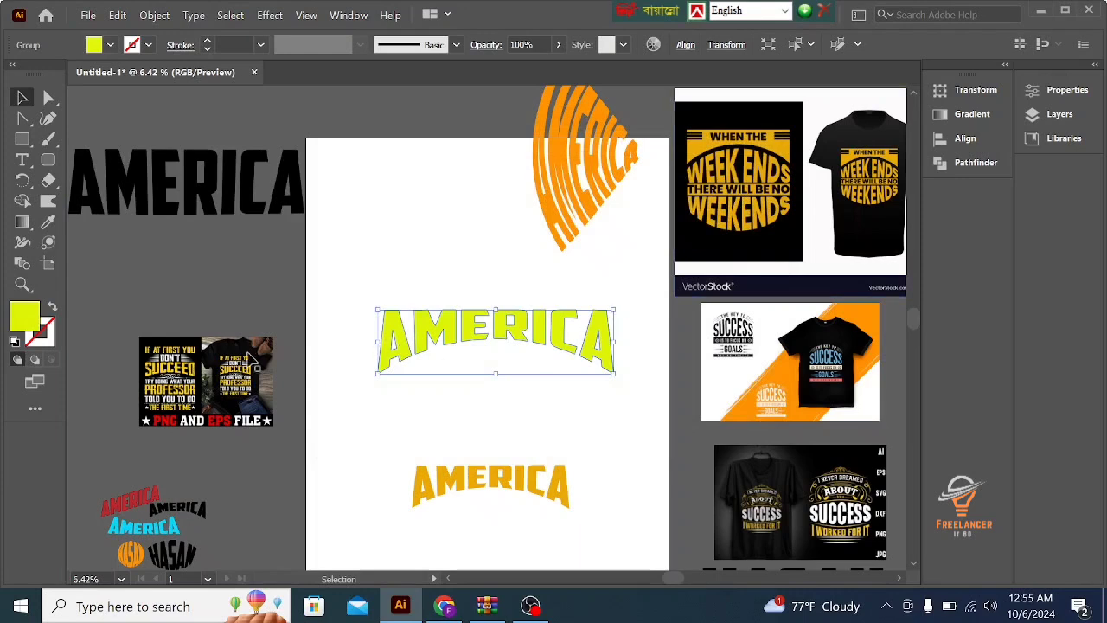
- Sample fill colours for the AMERICA lettering with the Eyedropper, from the yellow T-shirt artwork and the small red AMERICA sample
{"action": "left_click", "coordinate": [48, 222]}
{"action": "left_click", "coordinate": [160, 368]}
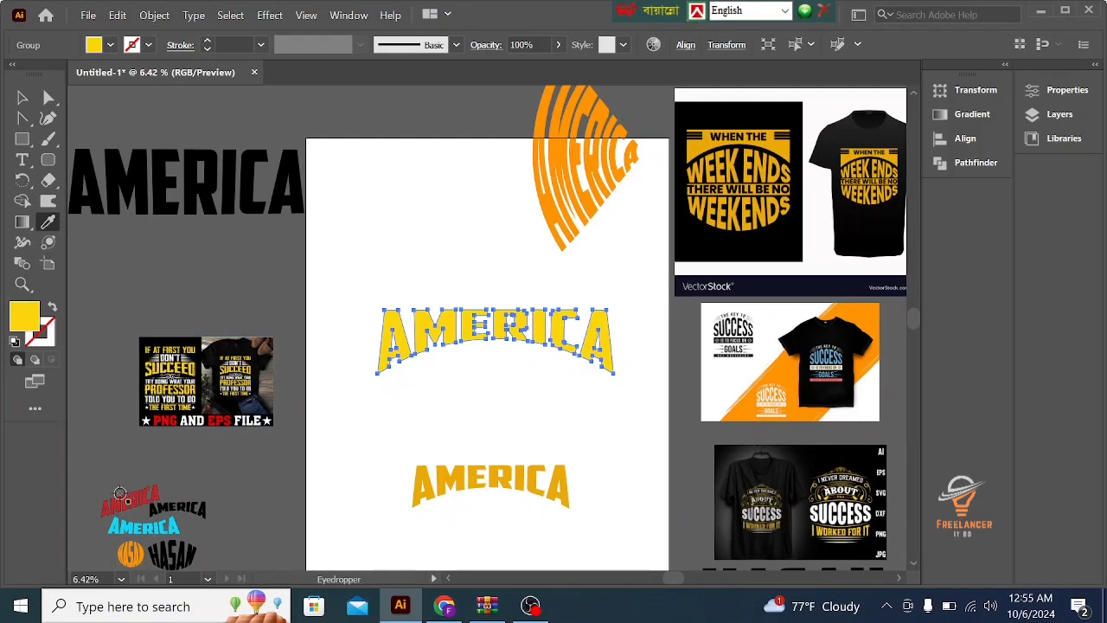
{"action": "left_click", "coordinate": [120, 500]}
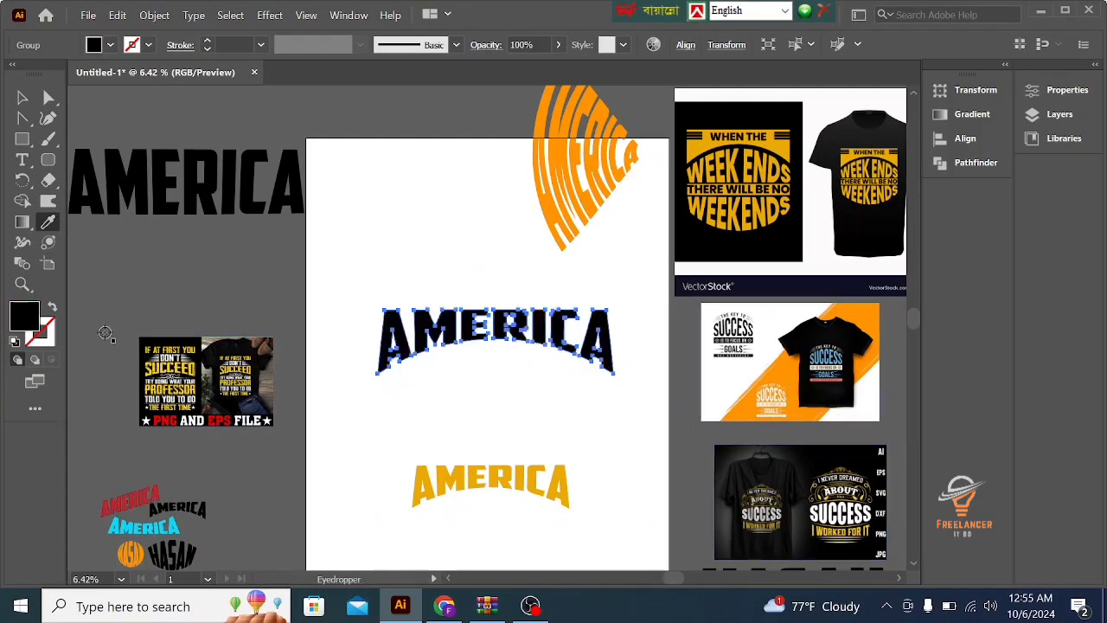
- Fill the expanded AMERICA lettering with a bright purple
{"action": "double_click", "coordinate": [24, 316]}
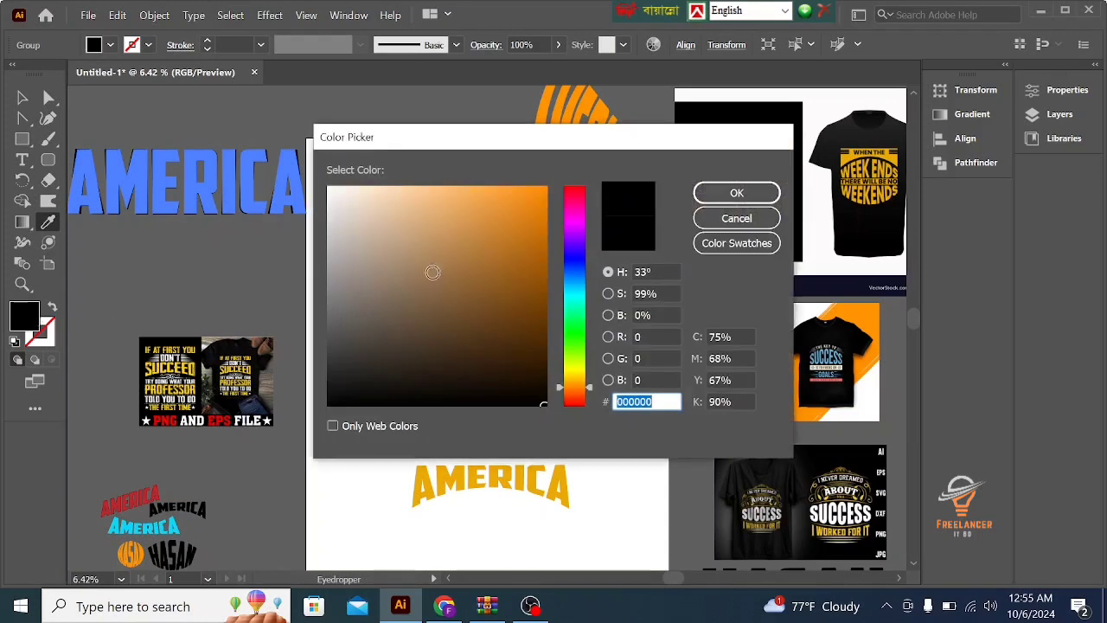
{"action": "left_click", "coordinate": [574, 258]}
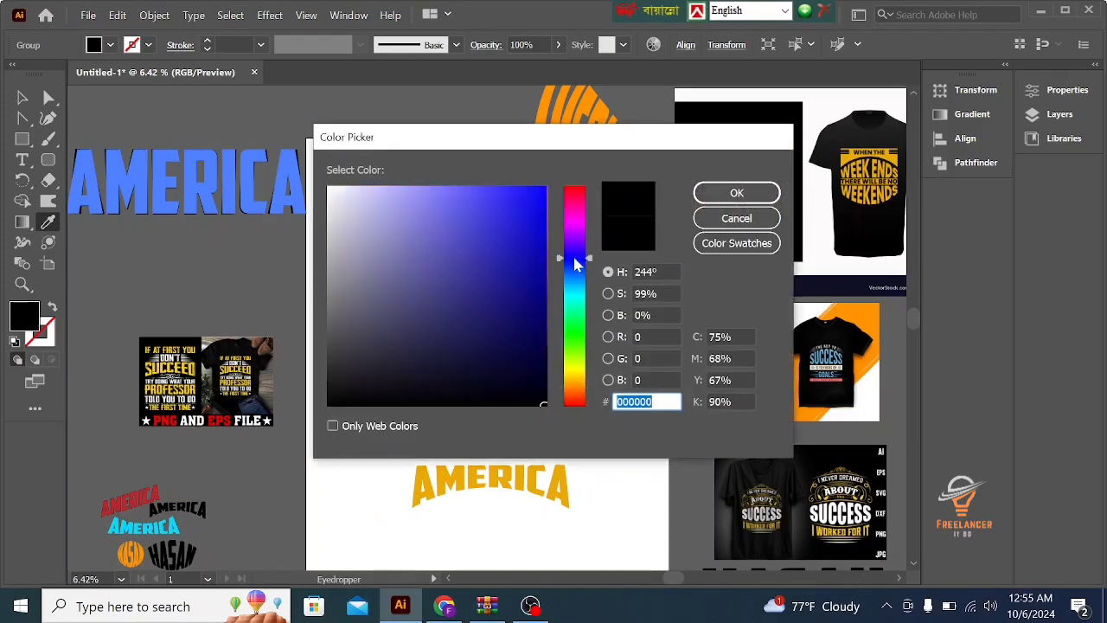
{"action": "left_click_drag", "start_coordinate": [577, 265], "coordinate": [581, 240]}
{"action": "left_click", "coordinate": [533, 190]}
{"action": "left_click", "coordinate": [714, 194]}
- Move the purple AMERICA lettering down to sit just above the yellow arched AMERICA sample, and deselect it
{"action": "key", "text": "v"}
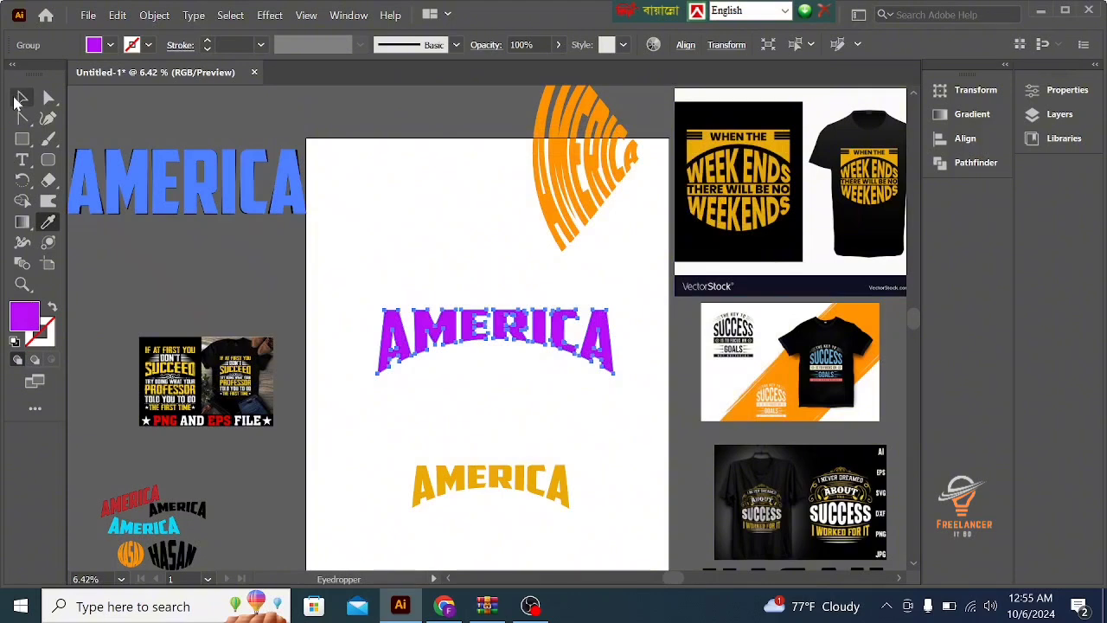
{"action": "left_click", "coordinate": [418, 207]}
{"action": "left_click_drag", "start_coordinate": [433, 328], "coordinate": [439, 433]}
{"action": "left_click", "coordinate": [482, 292]}
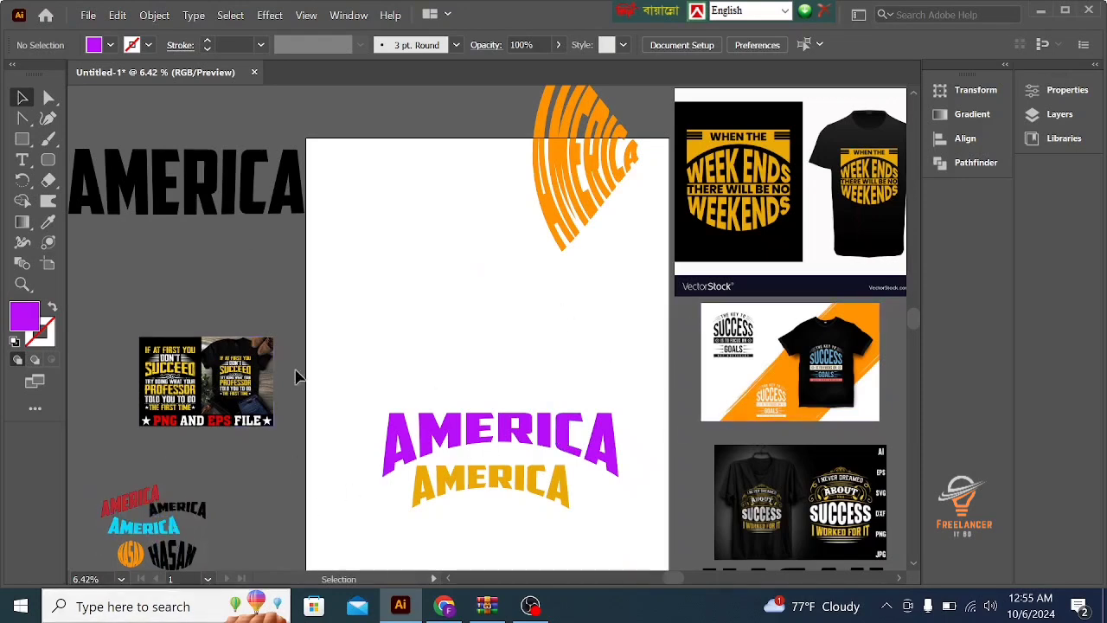
- Duplicate the black AMERICA text onto the artboard above the purple AMERICA lettering
{"action": "left_click", "coordinate": [166, 173]}
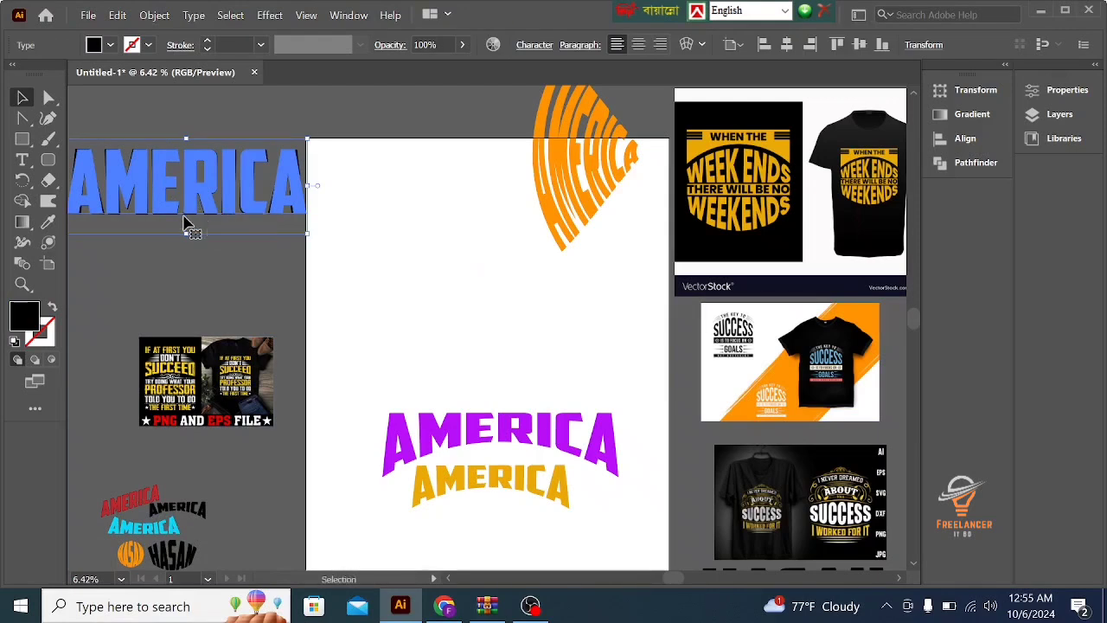
{"action": "left_click_drag", "start_coordinate": [182, 210], "coordinate": [453, 360], "text": "alt"}
- Change the copied text to BANGLADESH and move it to fit across the artboard's width
{"action": "double_click", "coordinate": [452, 360]}
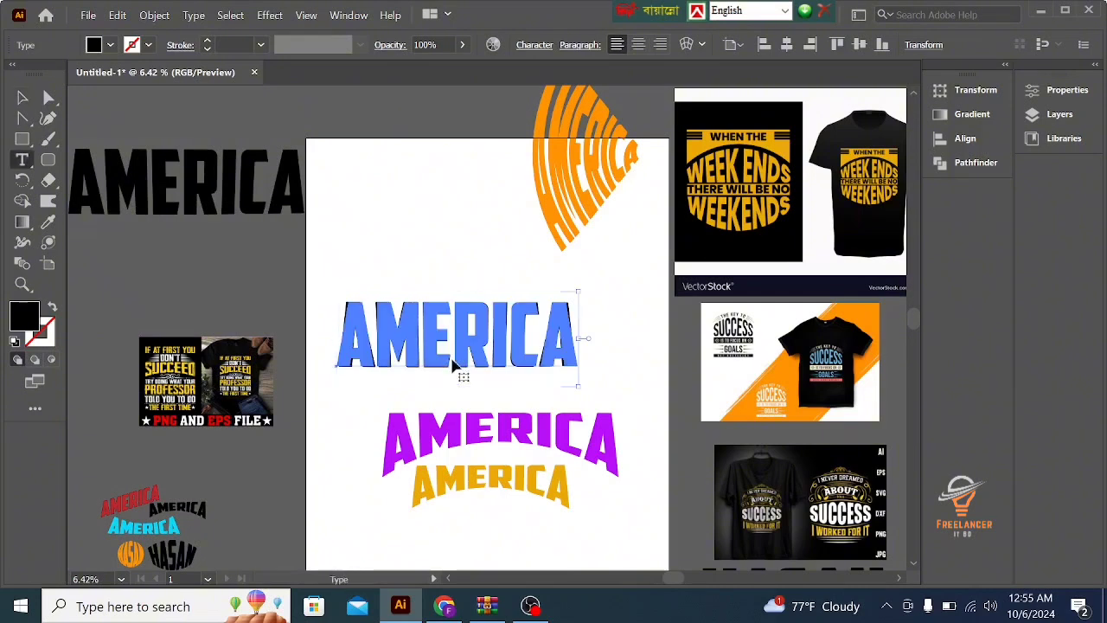
{"action": "key", "text": "ctrl+a"}
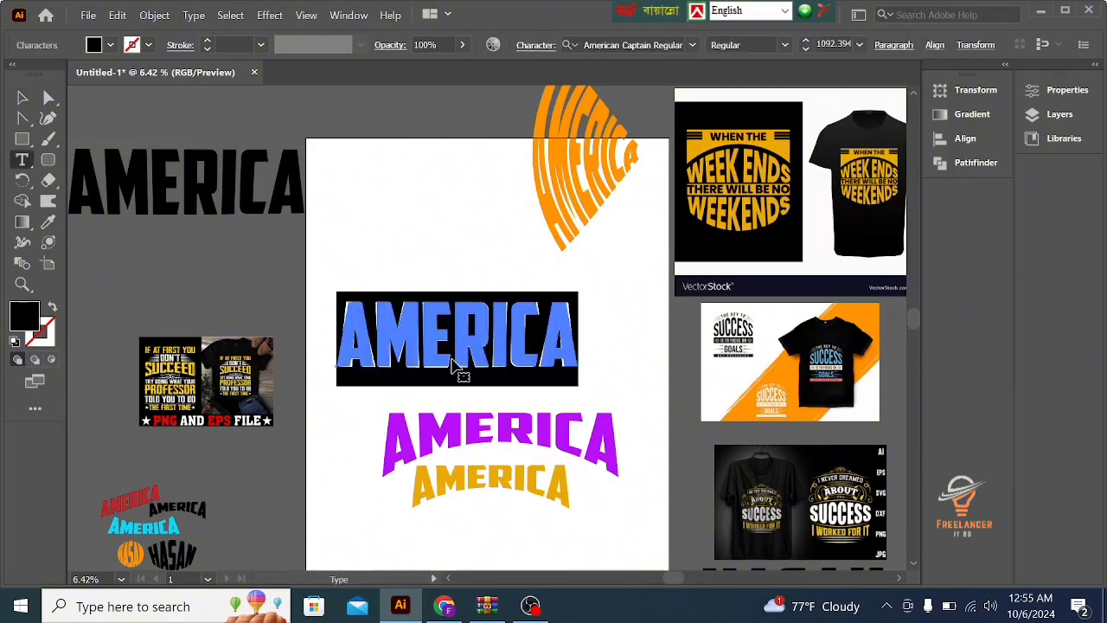
{"action": "type", "text": "BAH"}
{"action": "key", "text": "BackSpace"}
{"action": "type", "text": "G"}
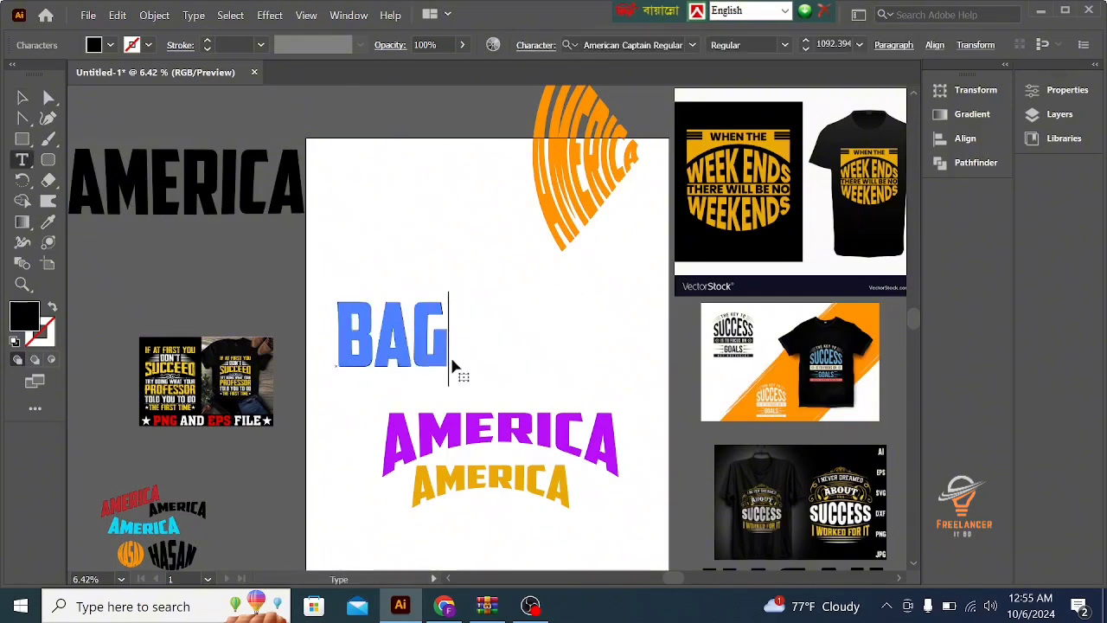
{"action": "key", "text": "BackSpace"}
{"action": "type", "text": "NGL"}
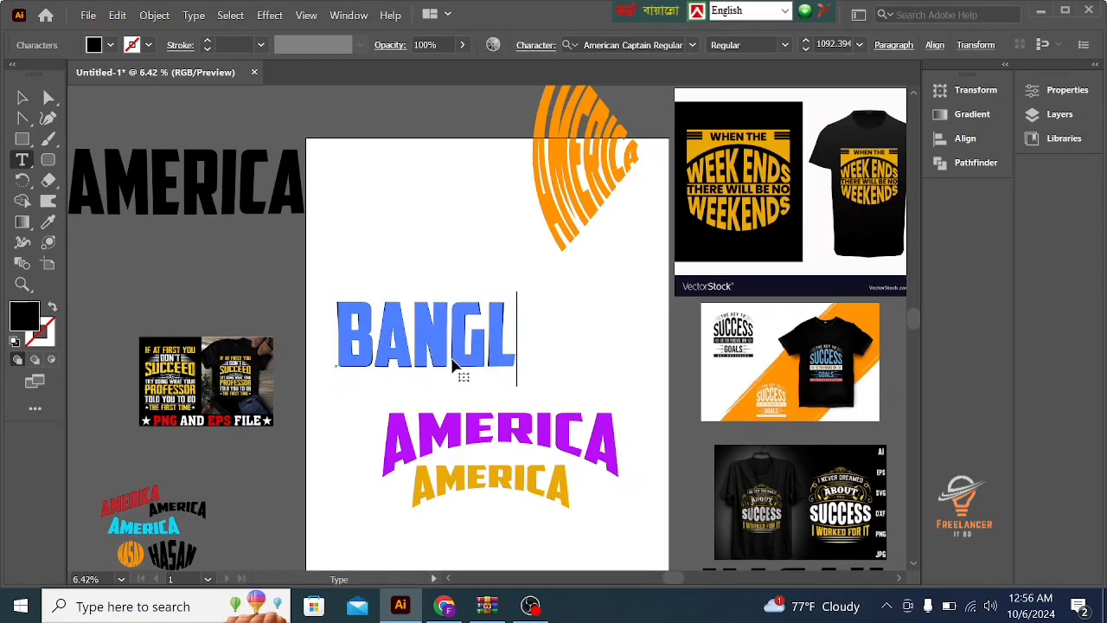
{"action": "type", "text": "ADESH"}
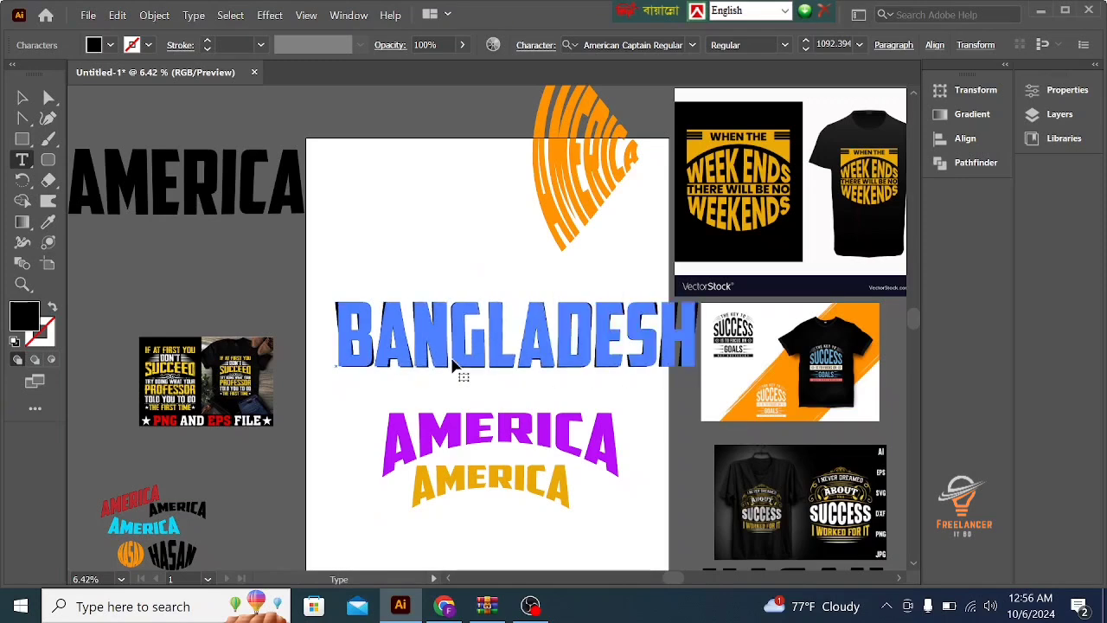
{"action": "left_click", "coordinate": [22, 97]}
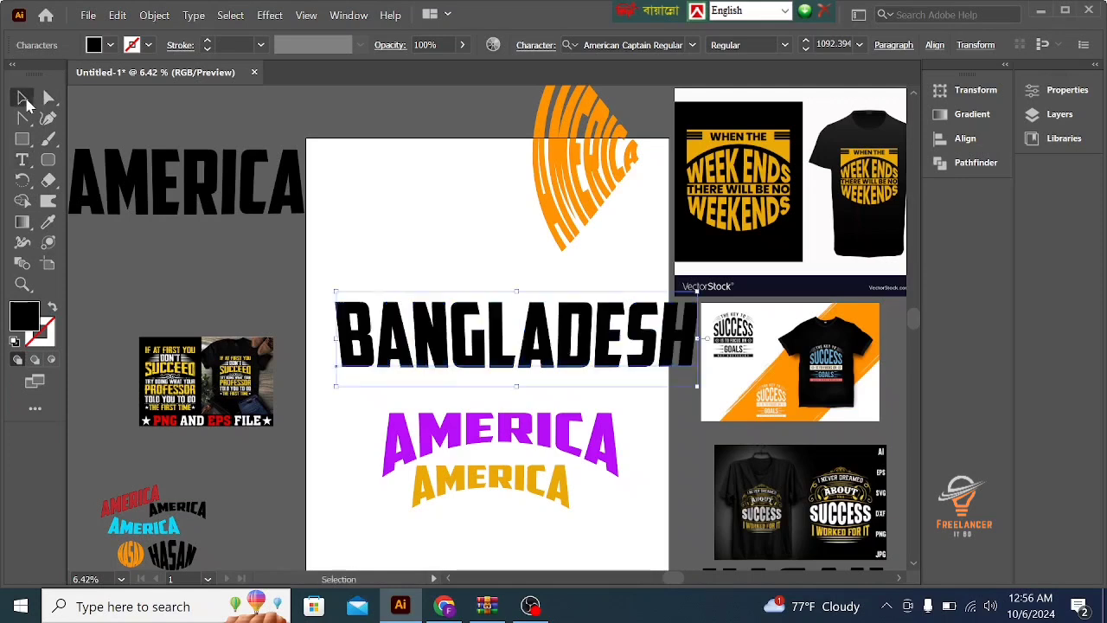
{"action": "left_click_drag", "start_coordinate": [452, 362], "coordinate": [424, 343]}
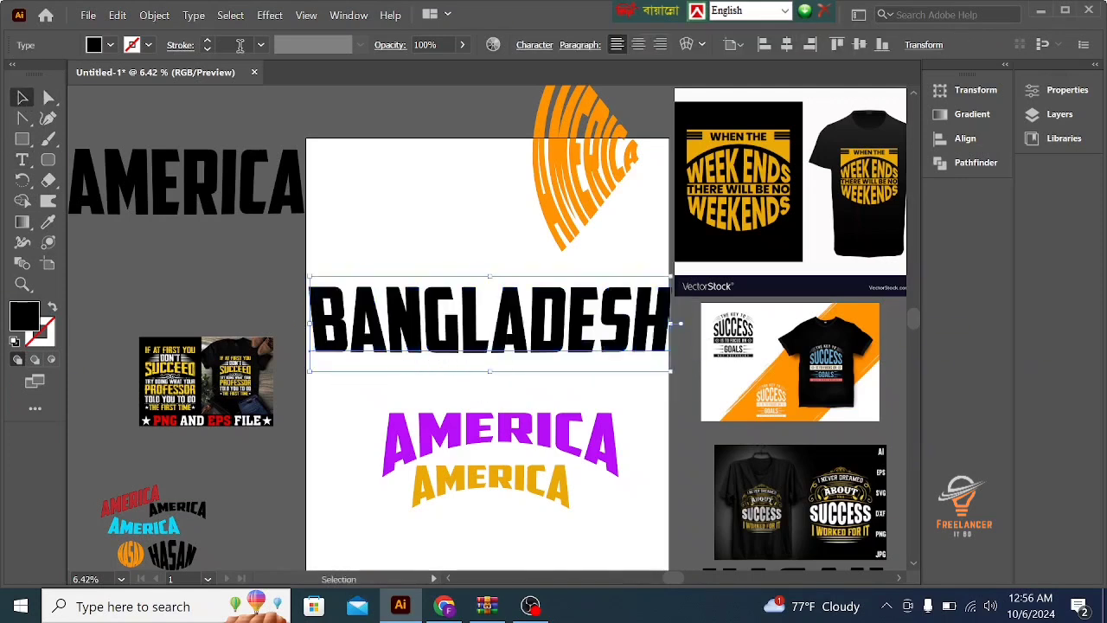
- Preview an Arc Upper warp on BANGLADESH with a -29% bend, 0% horizontal distortion and 3% vertical distortion
{"action": "left_click", "coordinate": [271, 16]}
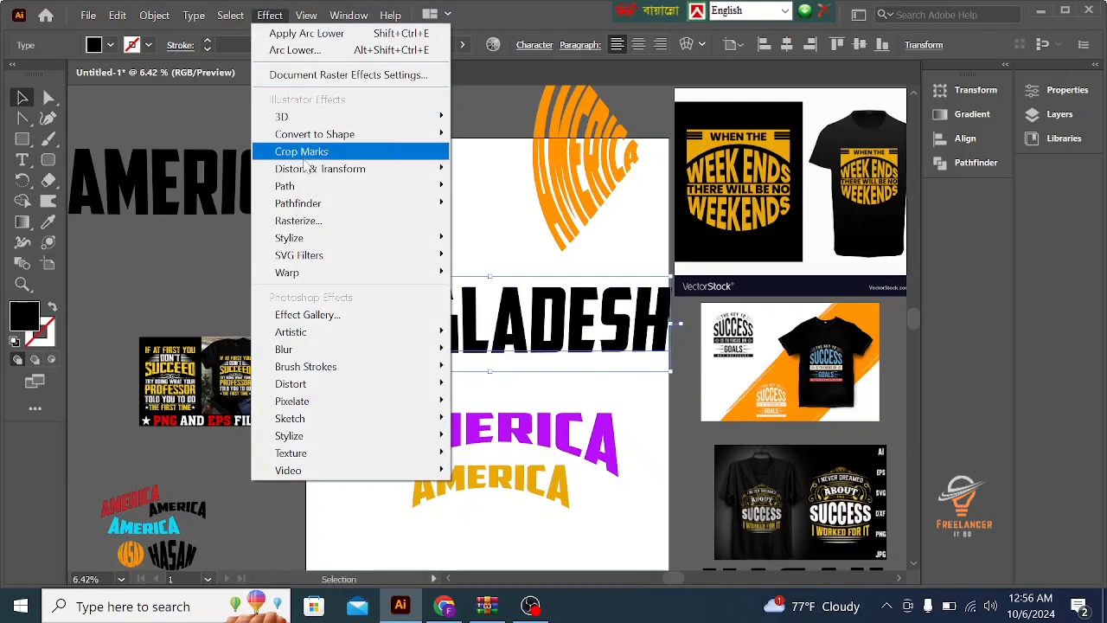
{"action": "mouse_move", "coordinate": [314, 272]}
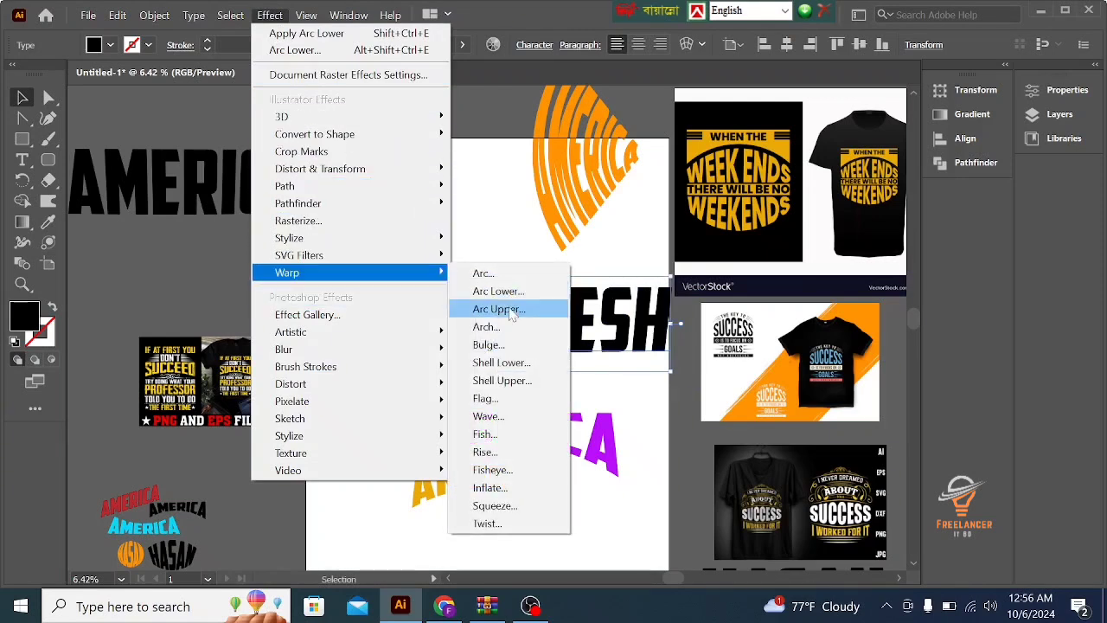
{"action": "left_click", "coordinate": [499, 309]}
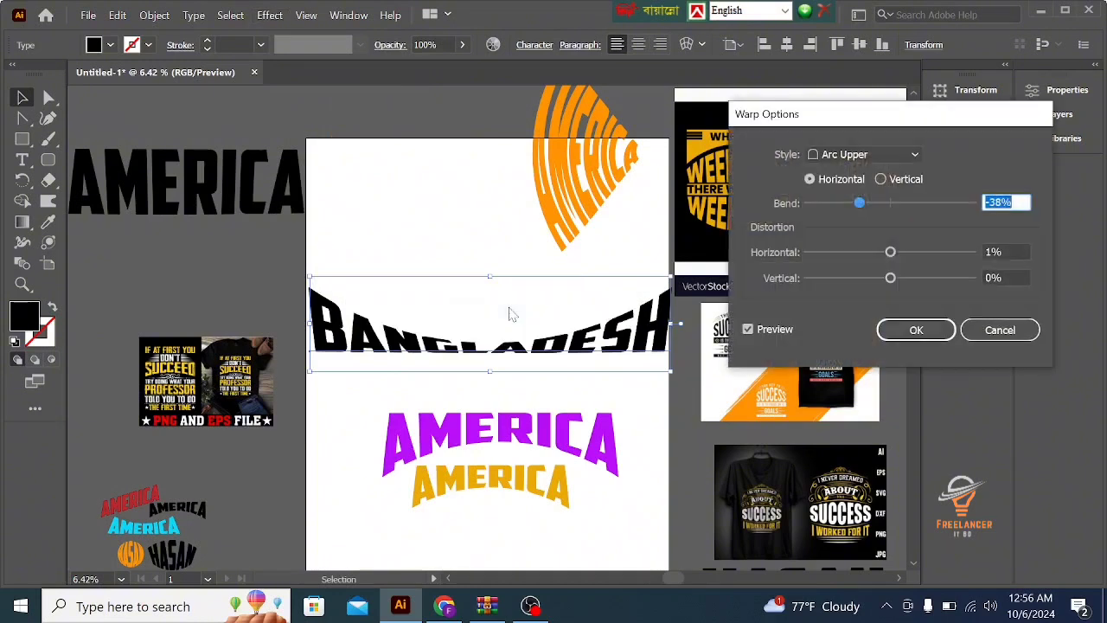
{"action": "left_click_drag", "start_coordinate": [872, 203], "coordinate": [873, 204]}
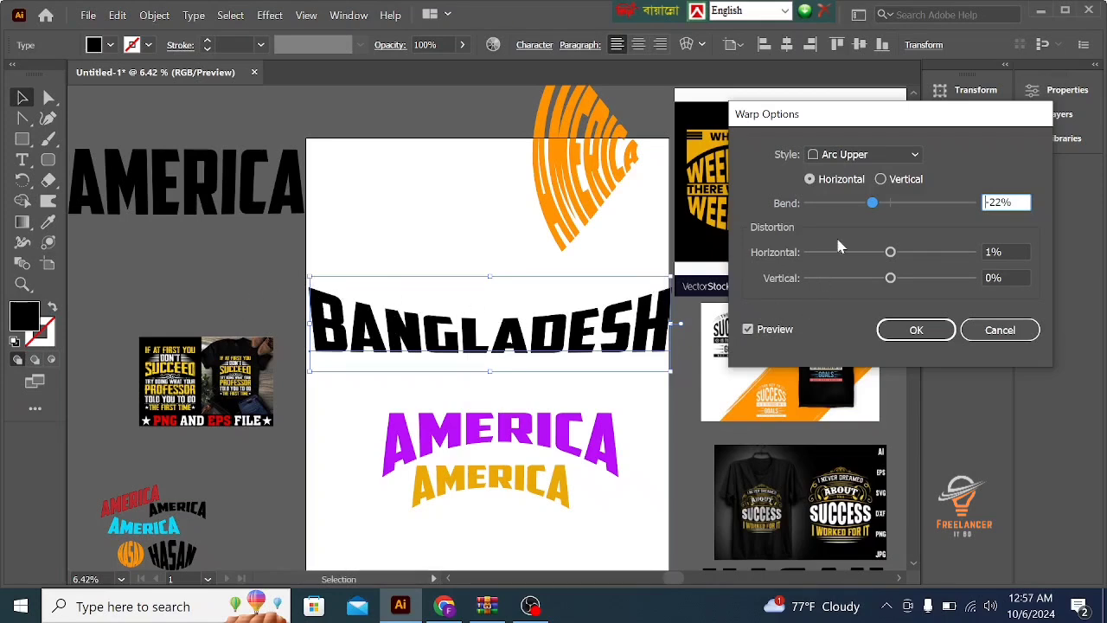
{"action": "mouse_move", "coordinate": [896, 205]}
{"action": "left_mouse_down"}
{"action": "mouse_move", "coordinate": [910, 203]}
{"action": "mouse_move", "coordinate": [845, 209]}
{"action": "mouse_move", "coordinate": [877, 206]}
{"action": "left_mouse_up"}
{"action": "mouse_move", "coordinate": [890, 252]}
{"action": "left_mouse_down"}
{"action": "mouse_move", "coordinate": [878, 256]}
{"action": "mouse_move", "coordinate": [877, 285]}
{"action": "mouse_move", "coordinate": [908, 284]}
{"action": "mouse_move", "coordinate": [894, 282]}
{"action": "mouse_move", "coordinate": [883, 255]}
{"action": "mouse_move", "coordinate": [892, 257]}
{"action": "left_mouse_up"}
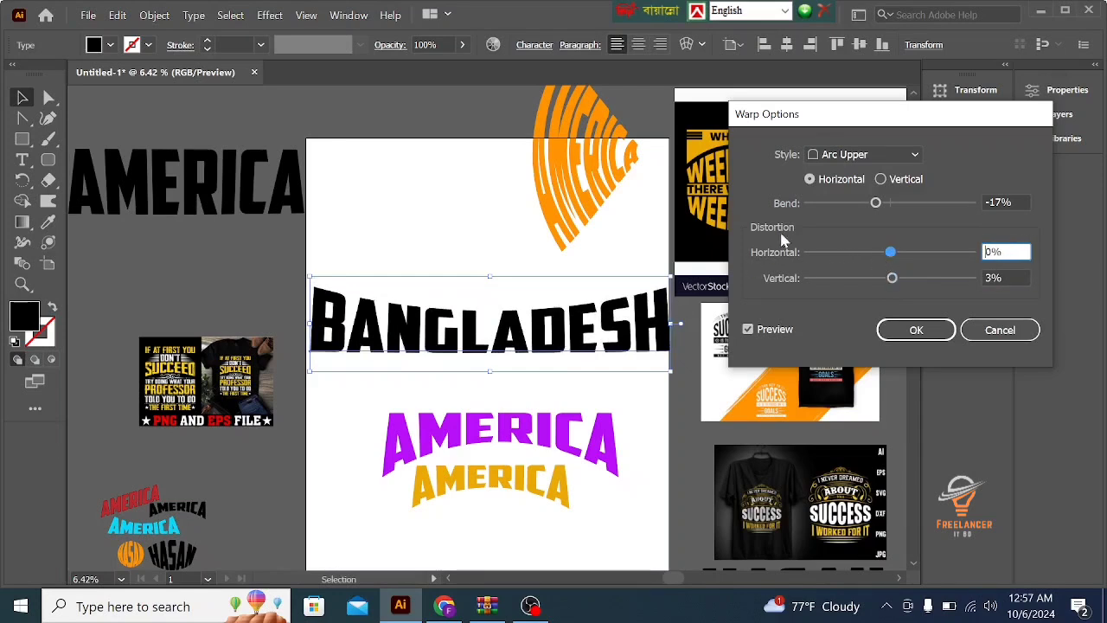
{"action": "left_click_drag", "start_coordinate": [871, 205], "coordinate": [870, 206]}
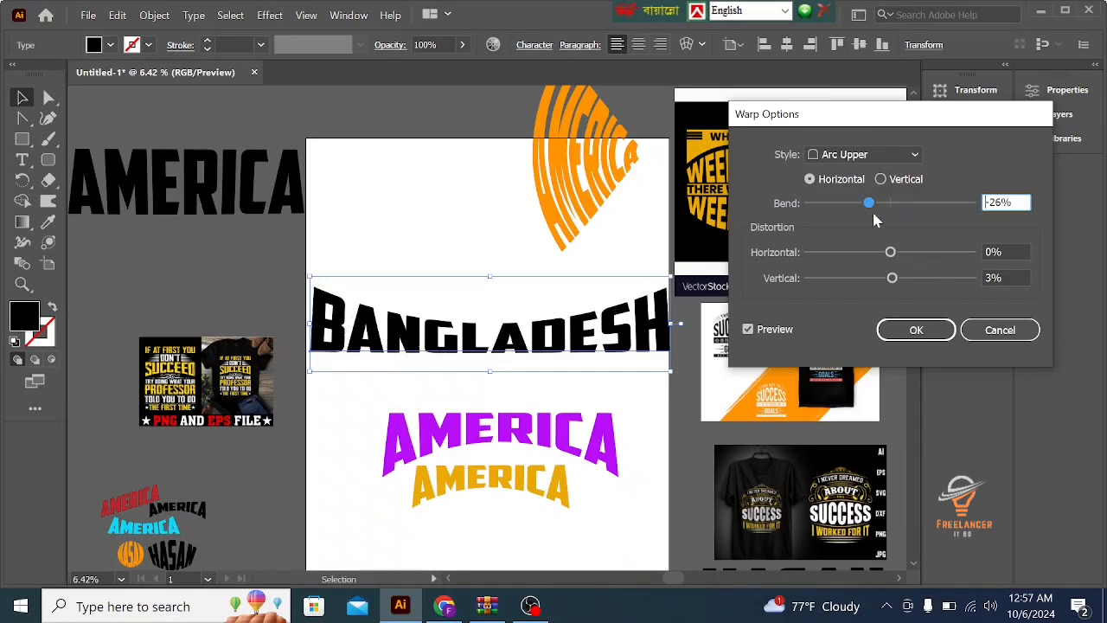
{"action": "left_click_drag", "start_coordinate": [869, 203], "coordinate": [868, 208]}
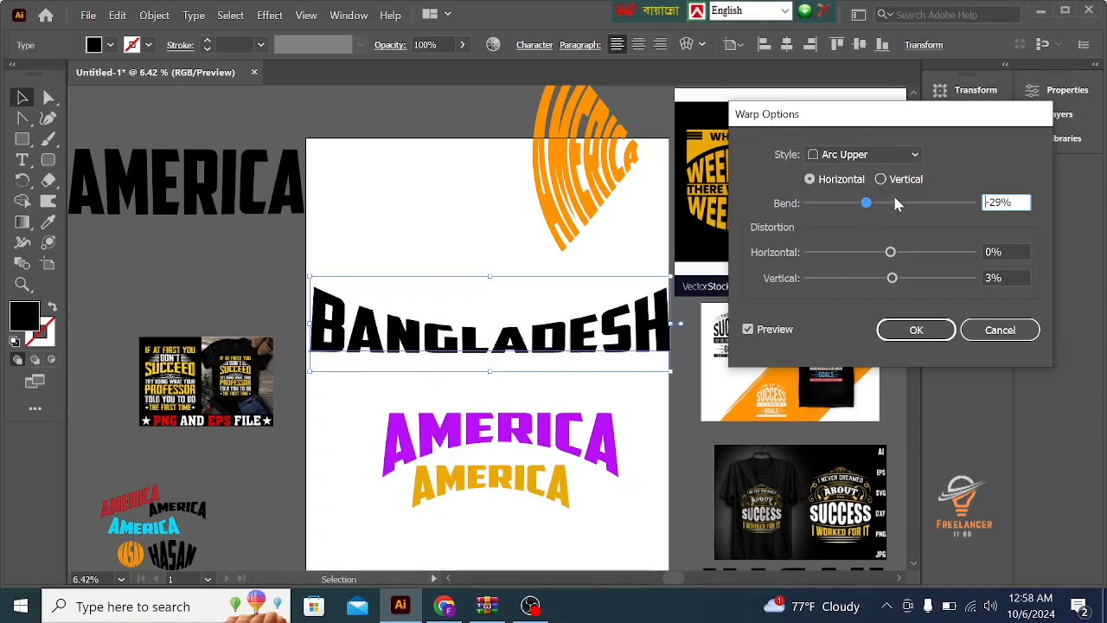
- Try Arc Upper bends of 50%, 26%, 59% and 37% on BANGLADESH, ending at 22%
{"action": "left_click_drag", "start_coordinate": [902, 203], "coordinate": [933, 206]}
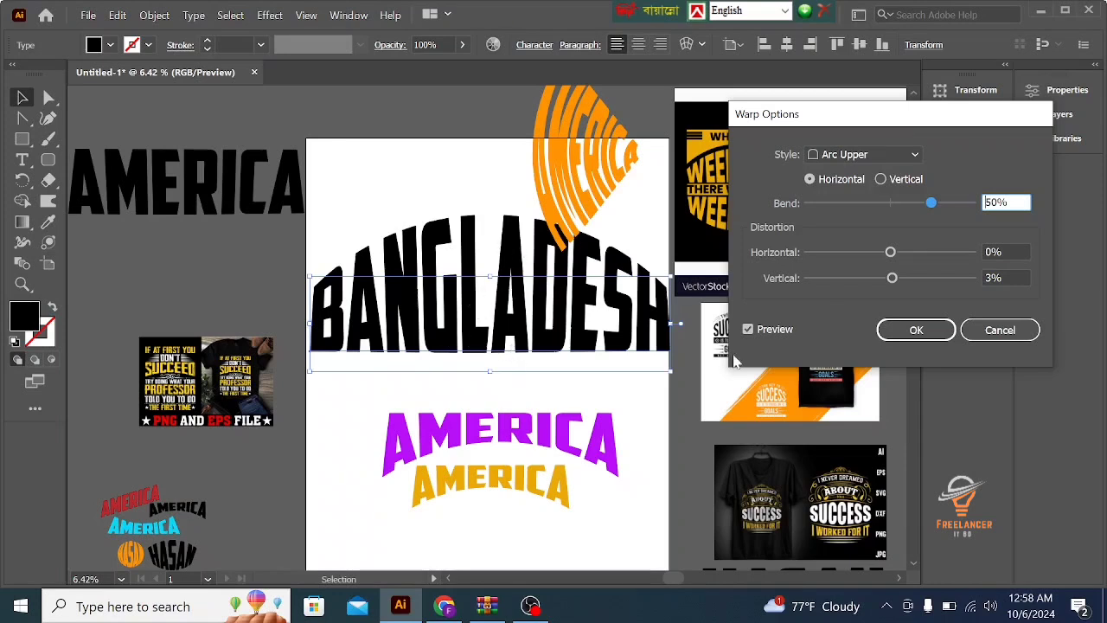
{"action": "left_click", "coordinate": [912, 203]}
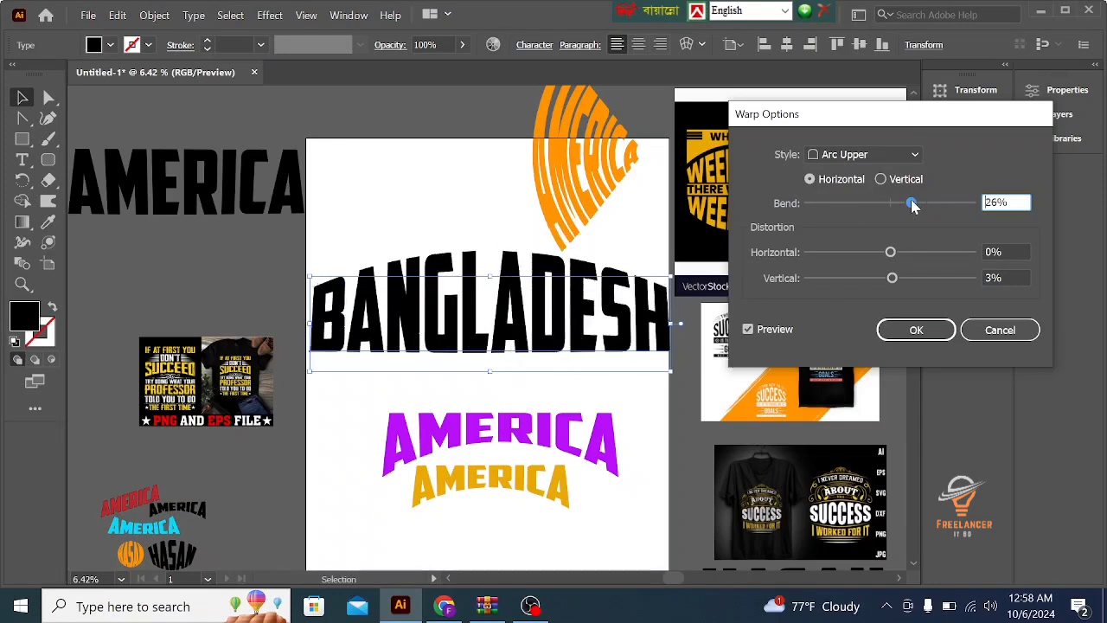
{"action": "left_click", "coordinate": [923, 203]}
{"action": "left_click", "coordinate": [940, 204]}
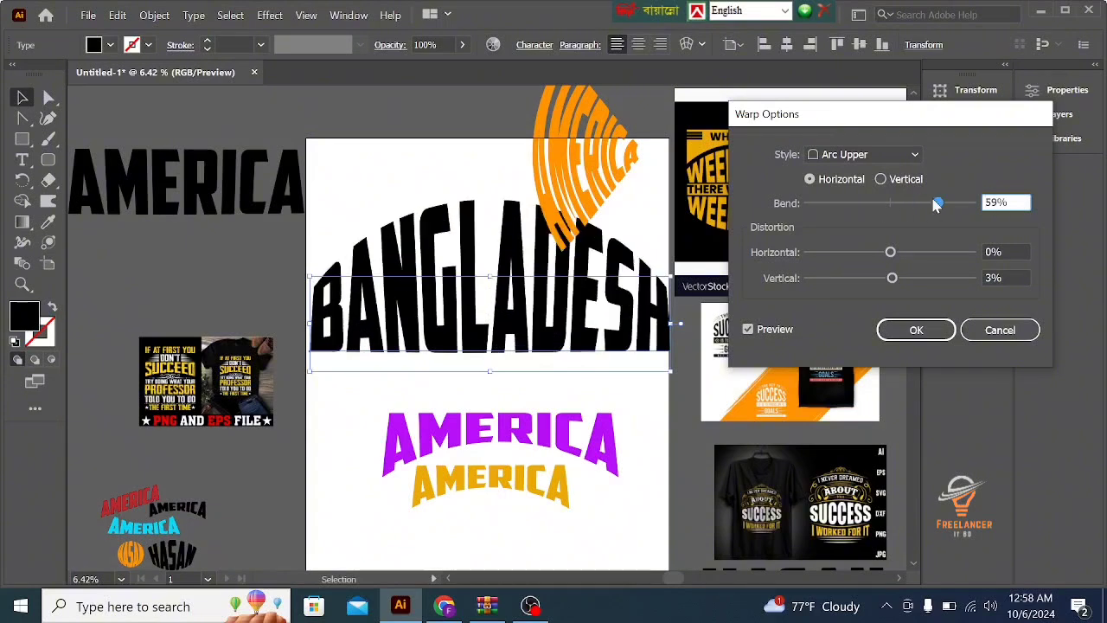
{"action": "left_click", "coordinate": [922, 204]}
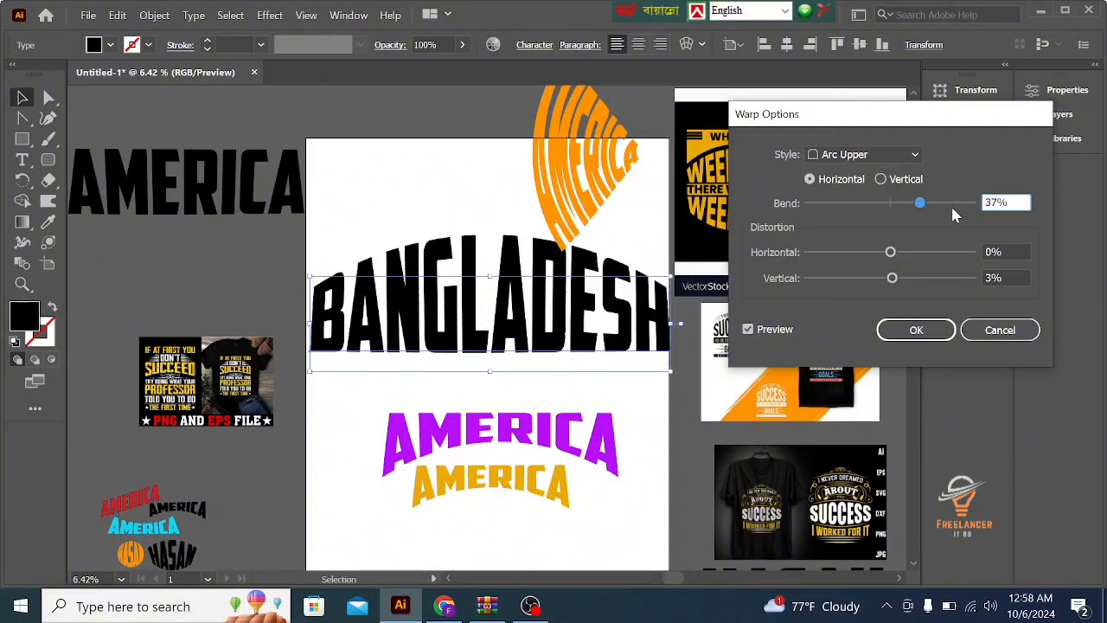
{"action": "left_click", "coordinate": [951, 204]}
{"action": "left_click", "coordinate": [909, 205]}
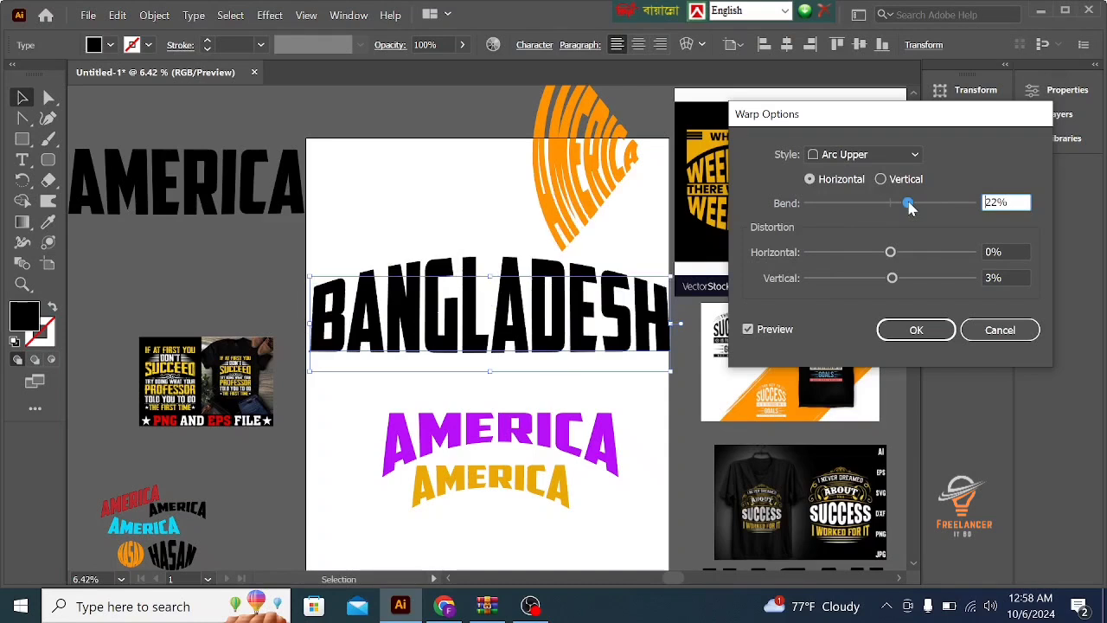
- Try horizontal distortions of -57%, -89% and 26% and a vertical distortion of 66%, and cancel the Arc Upper warp
{"action": "left_click", "coordinate": [871, 252]}
{"action": "left_click_drag", "start_coordinate": [872, 252], "coordinate": [864, 253]}
{"action": "mouse_move", "coordinate": [858, 256]}
{"action": "left_mouse_down"}
{"action": "mouse_move", "coordinate": [822, 253]}
{"action": "mouse_move", "coordinate": [846, 258]}
{"action": "left_mouse_up"}
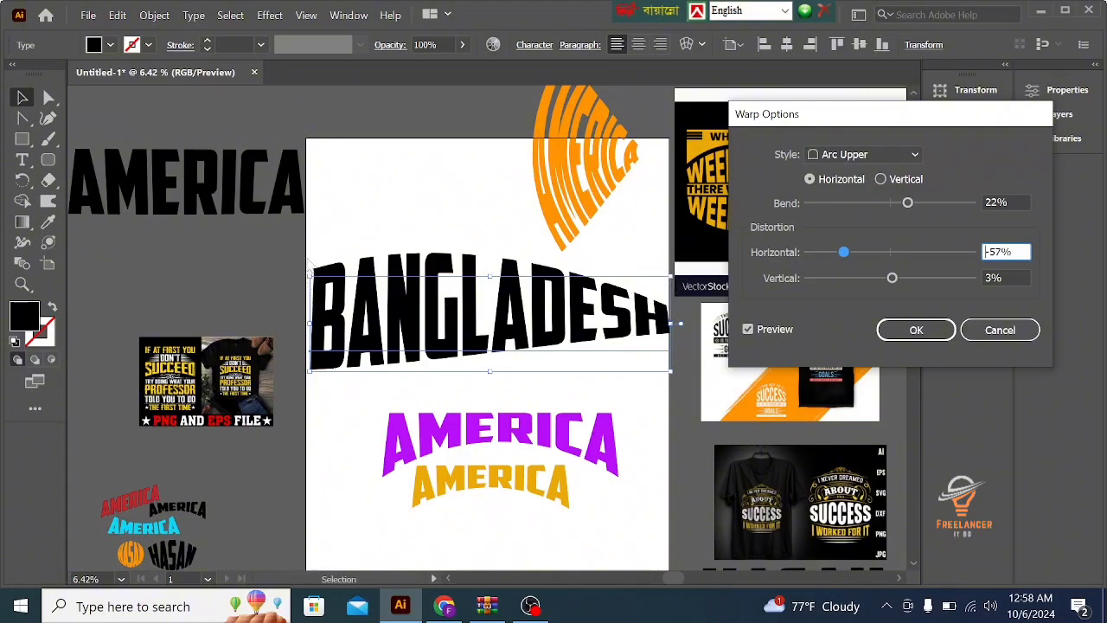
{"action": "left_click_drag", "start_coordinate": [841, 253], "coordinate": [816, 253]}
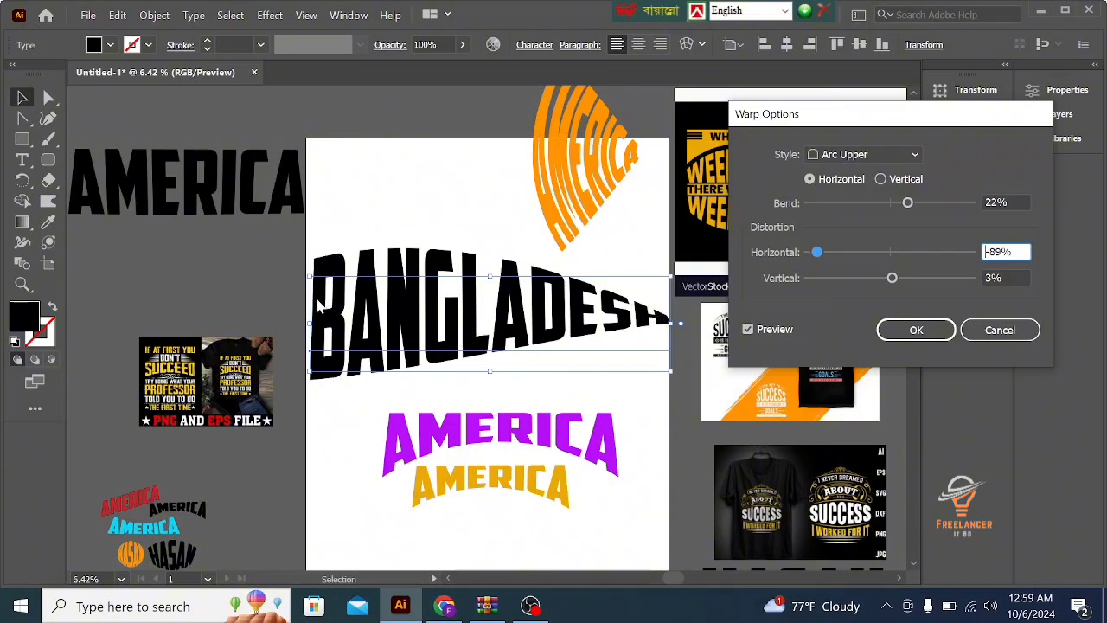
{"action": "left_click", "coordinate": [909, 252]}
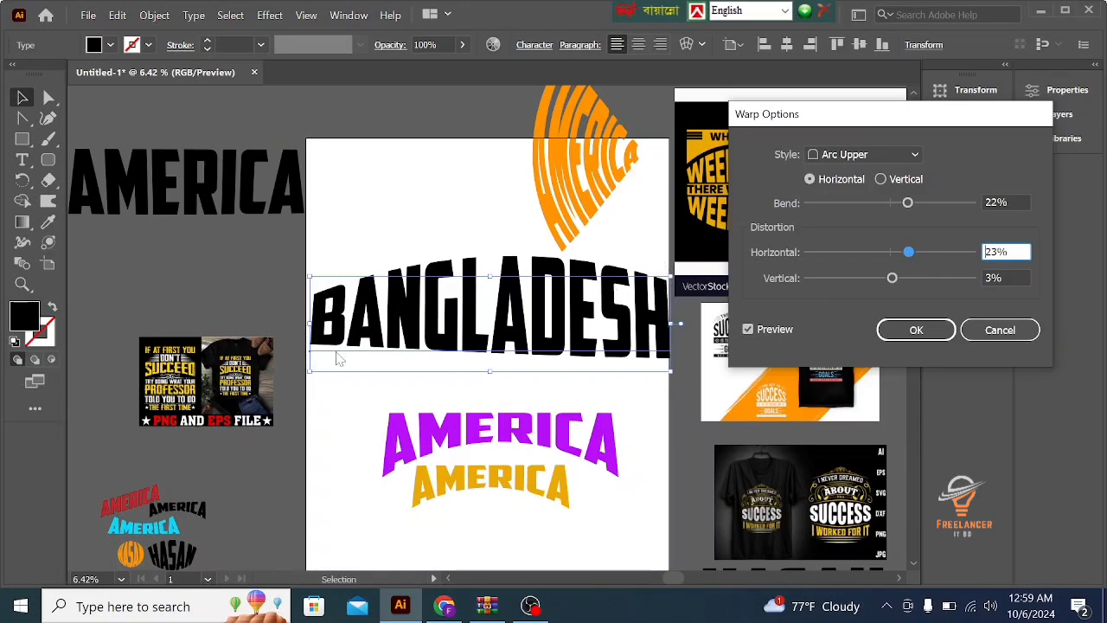
{"action": "left_click_drag", "start_coordinate": [914, 257], "coordinate": [939, 283]}
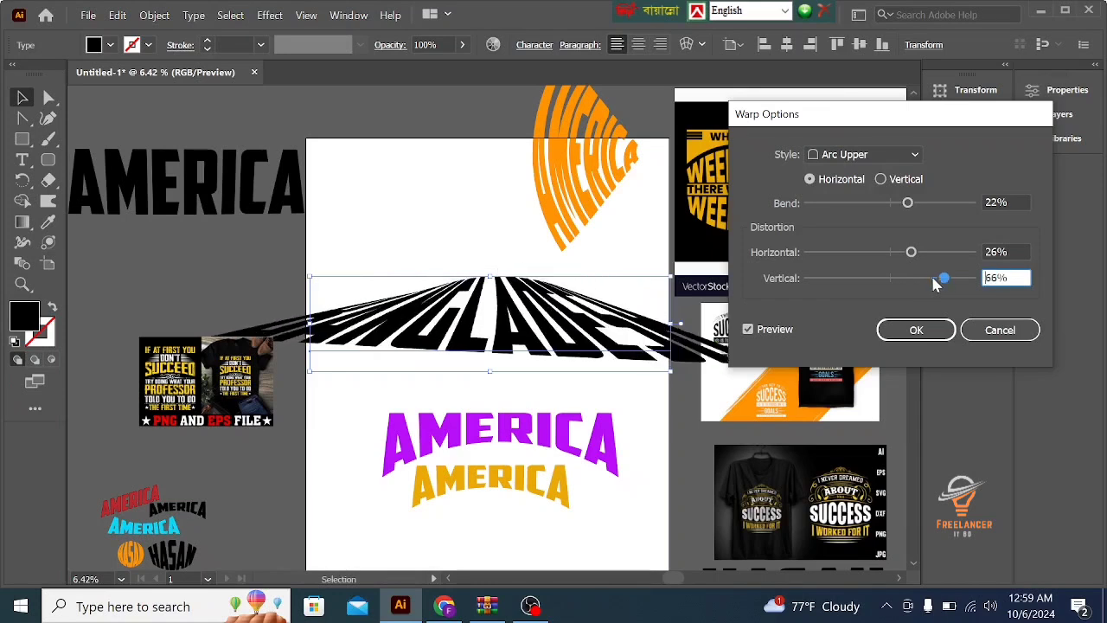
{"action": "left_click", "coordinate": [986, 329]}
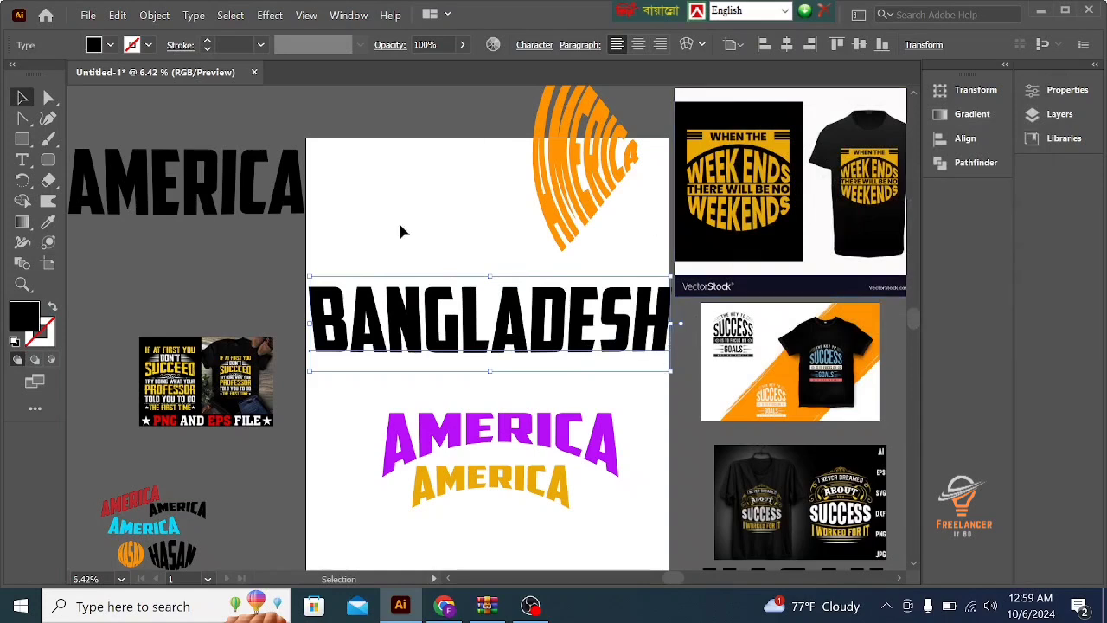
- Start an Arch warp on the BANGLADESH text with the bend set to -33%
{"action": "double_click", "coordinate": [484, 298]}
{"action": "key", "text": "Escape"}
{"action": "left_click", "coordinate": [270, 16]}
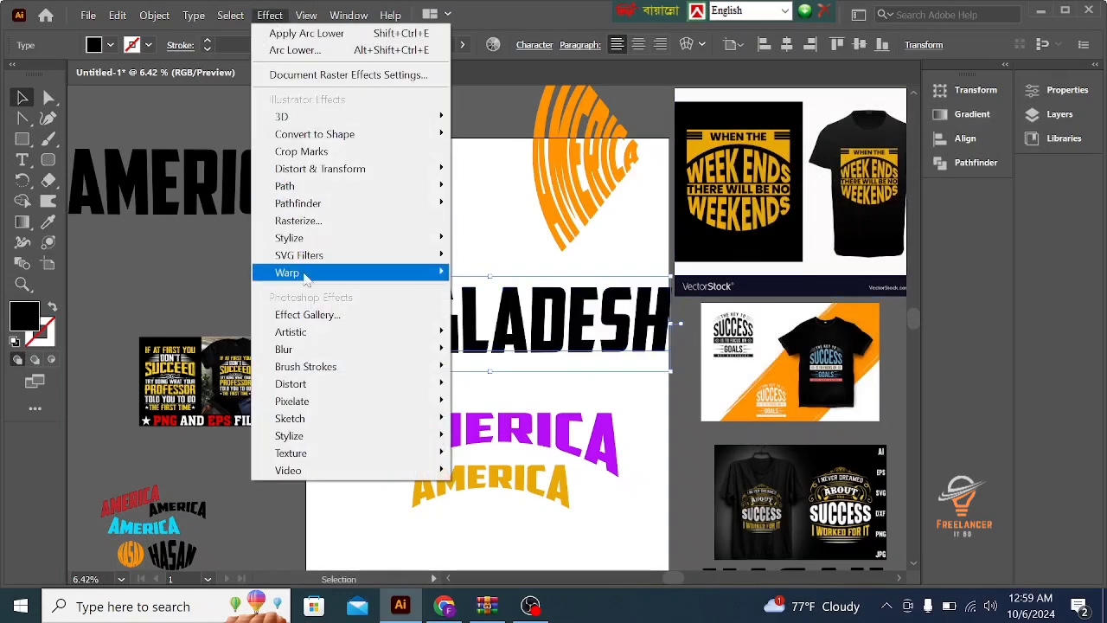
{"action": "mouse_move", "coordinate": [304, 275]}
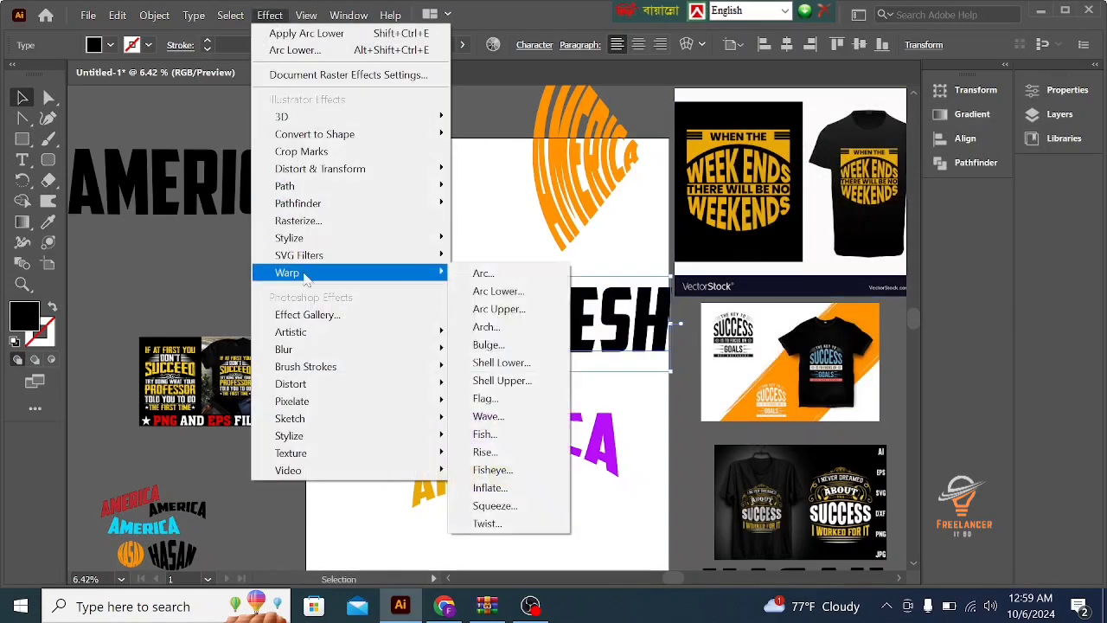
{"action": "left_click", "coordinate": [487, 327]}
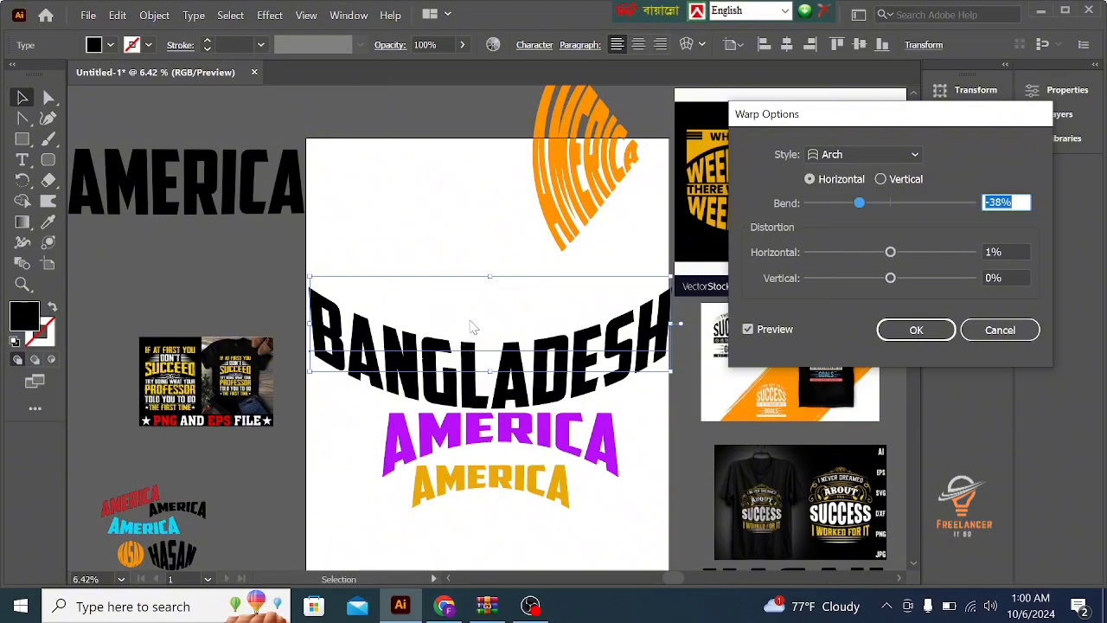
{"action": "mouse_move", "coordinate": [866, 202]}
{"action": "left_mouse_down"}
{"action": "mouse_move", "coordinate": [835, 204]}
{"action": "mouse_move", "coordinate": [865, 204]}
{"action": "left_mouse_up"}
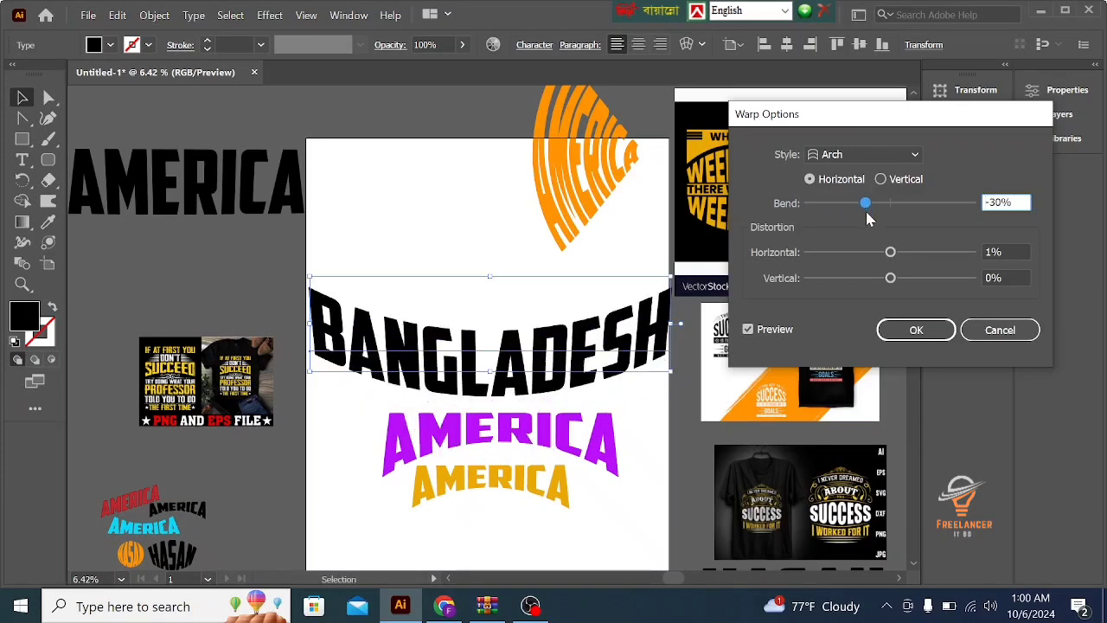
{"action": "mouse_move", "coordinate": [865, 204]}
{"action": "left_mouse_down"}
{"action": "mouse_move", "coordinate": [876, 210]}
{"action": "mouse_move", "coordinate": [863, 212]}
{"action": "left_mouse_up"}
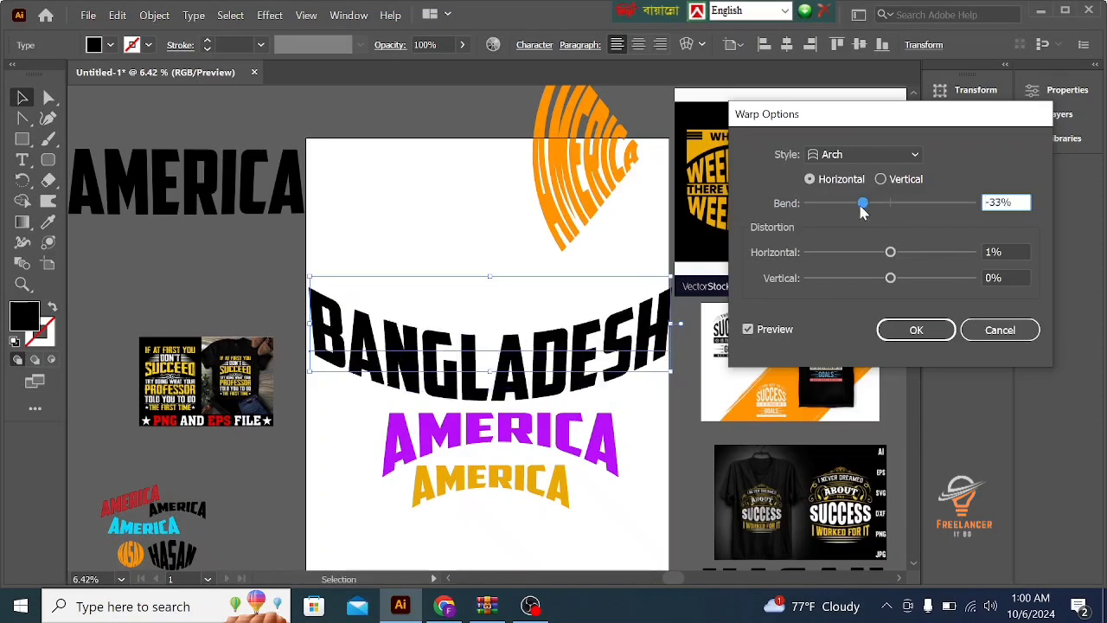
- Try Arch bends of 13%, 29% and -44% on the BANGLADESH text, ending at 45%
{"action": "left_click", "coordinate": [900, 203]}
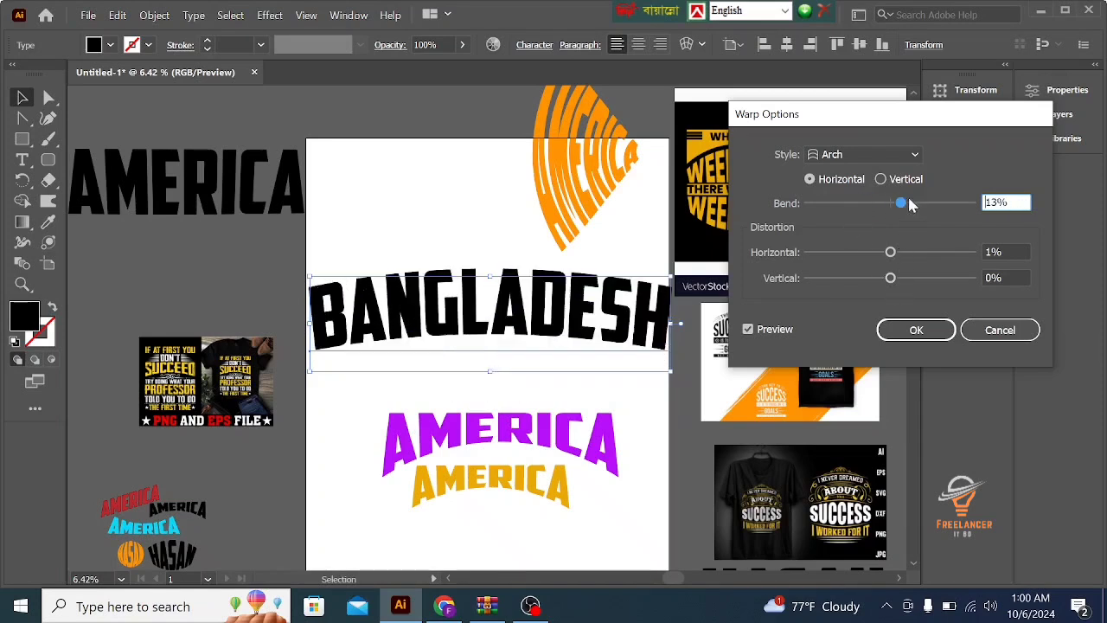
{"action": "left_click_drag", "start_coordinate": [909, 204], "coordinate": [918, 203]}
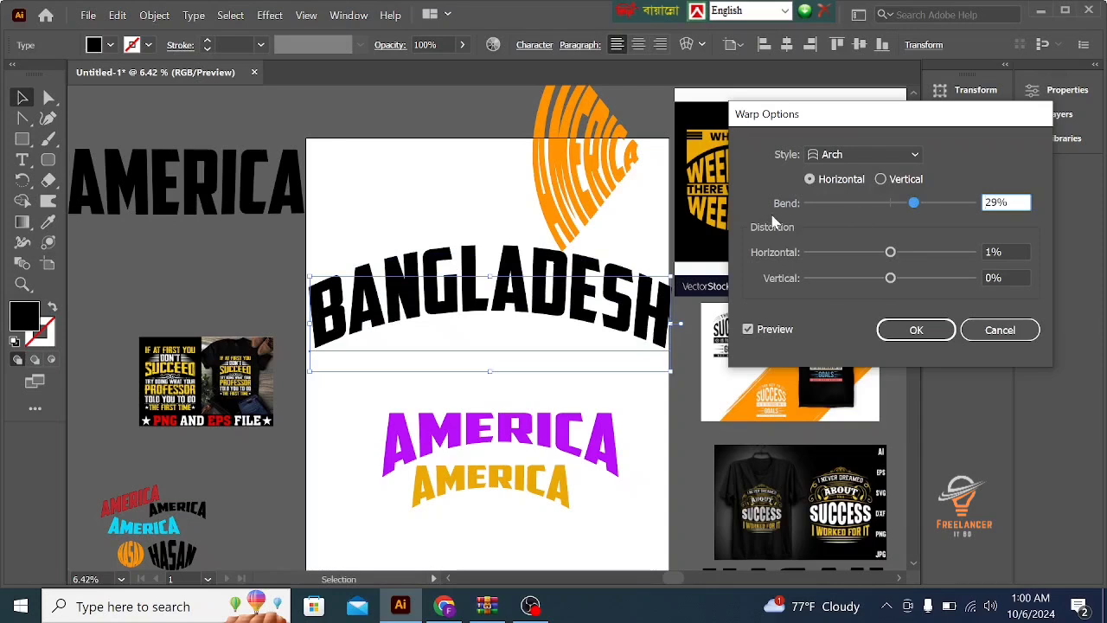
{"action": "left_click", "coordinate": [853, 204]}
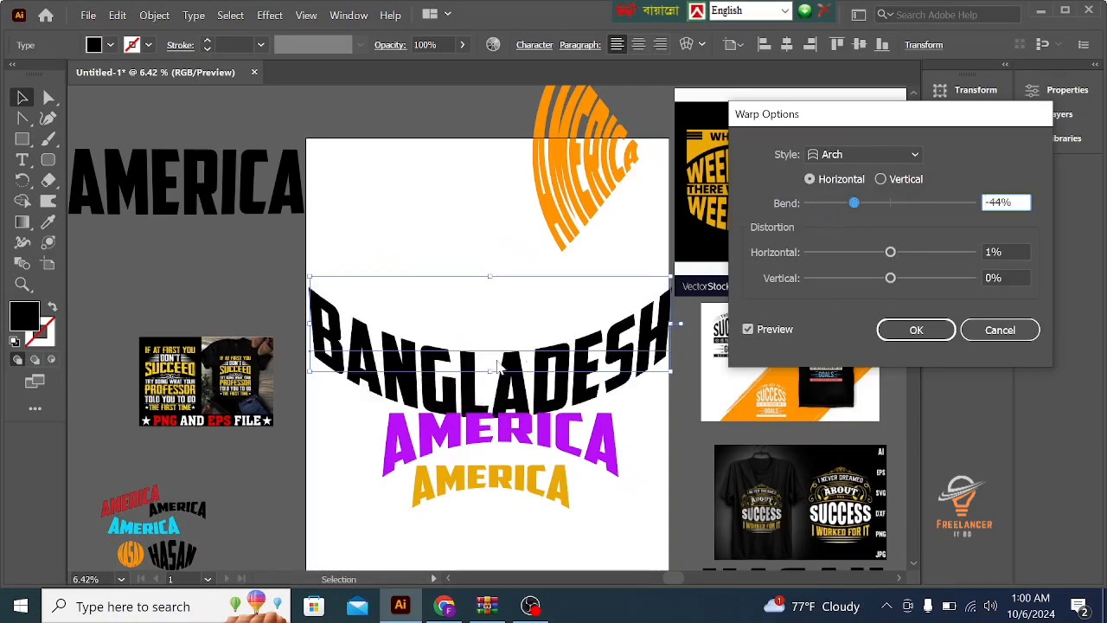
{"action": "left_click_drag", "start_coordinate": [847, 206], "coordinate": [929, 208]}
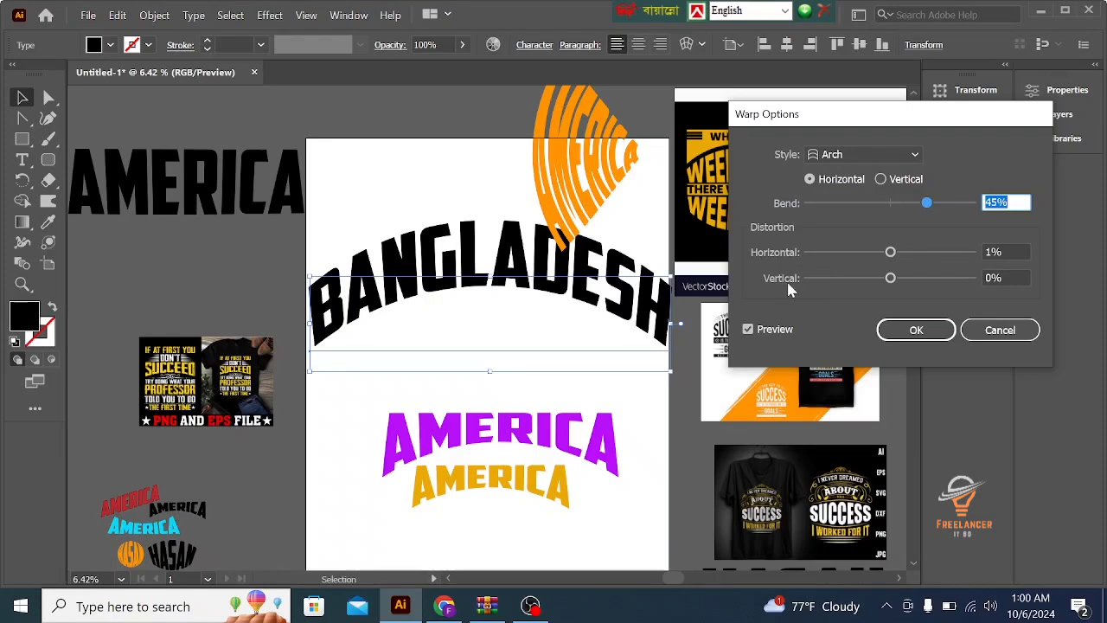
- Try horizontal distortions of -62%, -44%, 9% and 100% on the BANGLADESH Arch warp
{"action": "left_click", "coordinate": [839, 252]}
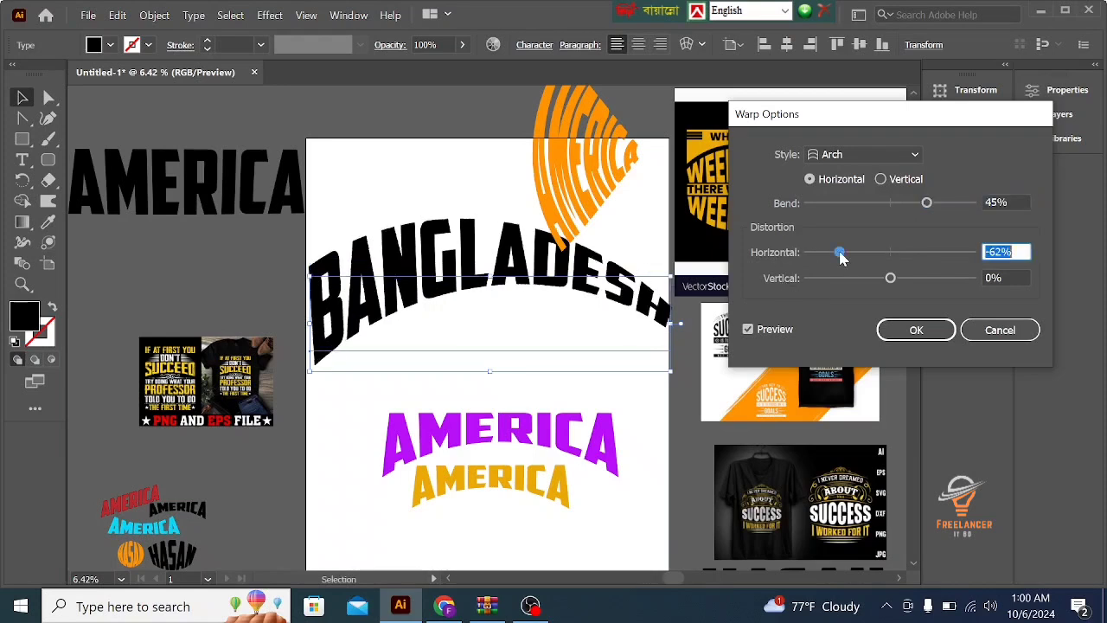
{"action": "mouse_move", "coordinate": [852, 252]}
{"action": "left_mouse_down"}
{"action": "mouse_move", "coordinate": [830, 251]}
{"action": "mouse_move", "coordinate": [854, 251]}
{"action": "left_mouse_up"}
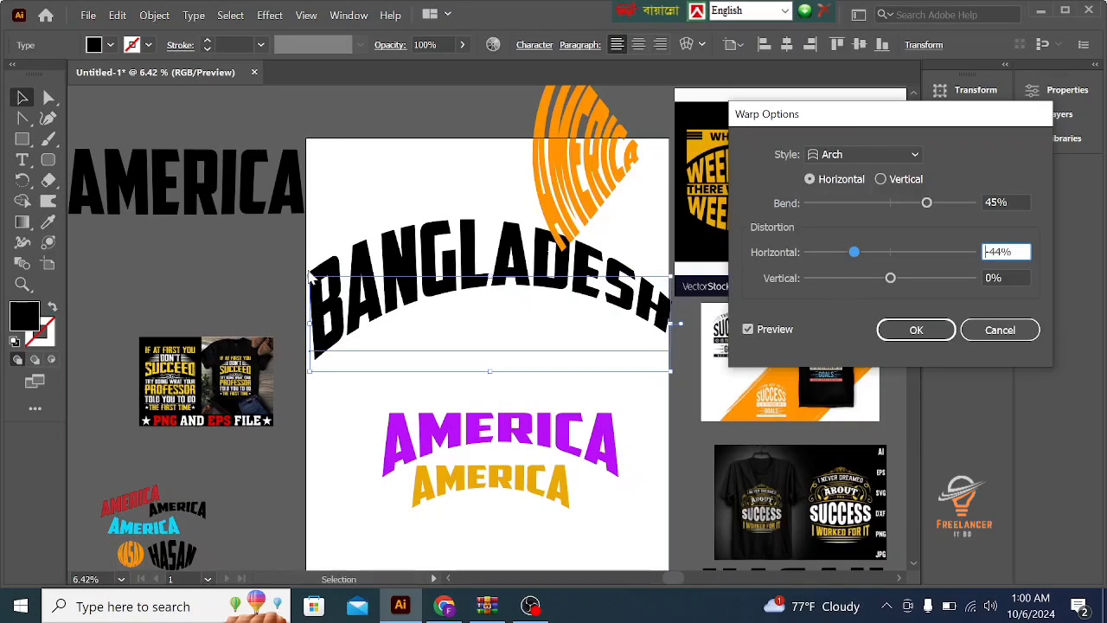
{"action": "left_click_drag", "start_coordinate": [852, 250], "coordinate": [903, 251]}
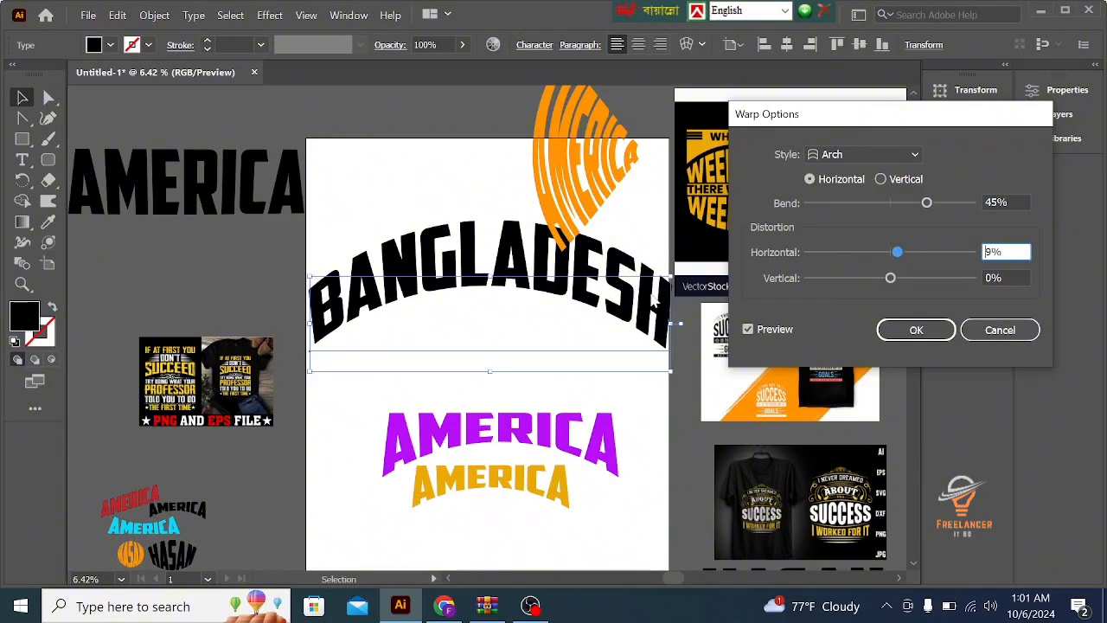
{"action": "left_click_drag", "start_coordinate": [920, 248], "coordinate": [975, 255]}
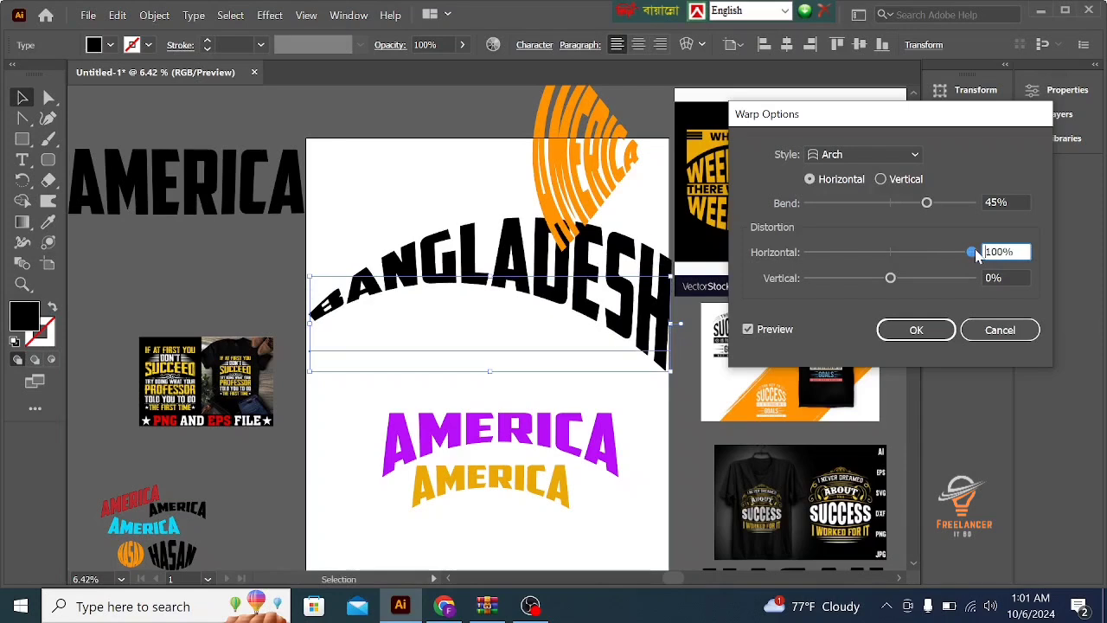
- Try vertical distortions of 38%, -8% and 8% on the Arch warp, ending at -4% vertical and -3% horizontal distortion
{"action": "left_click_drag", "start_coordinate": [890, 278], "coordinate": [922, 277]}
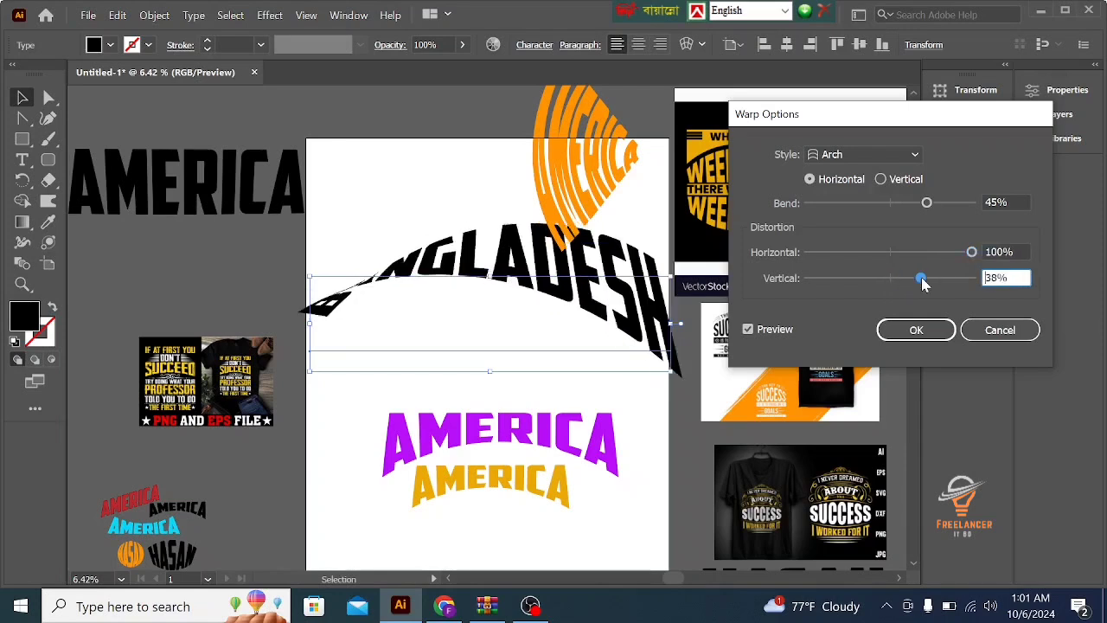
{"action": "left_click", "coordinate": [893, 279]}
{"action": "left_click_drag", "start_coordinate": [893, 279], "coordinate": [884, 277]}
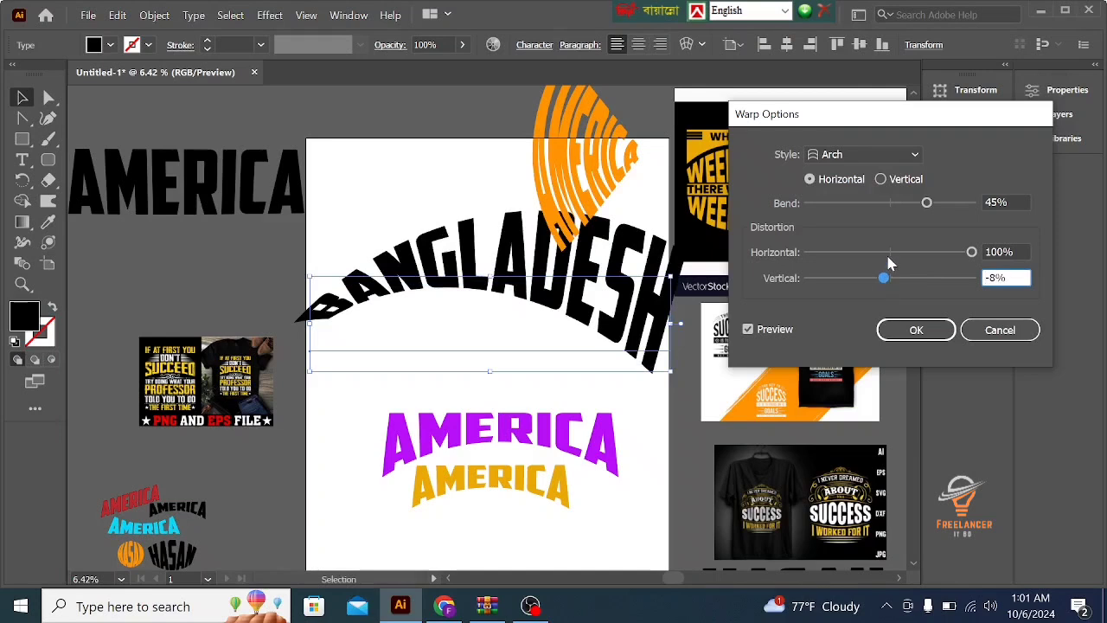
{"action": "left_click", "coordinate": [889, 255]}
{"action": "left_click", "coordinate": [897, 277]}
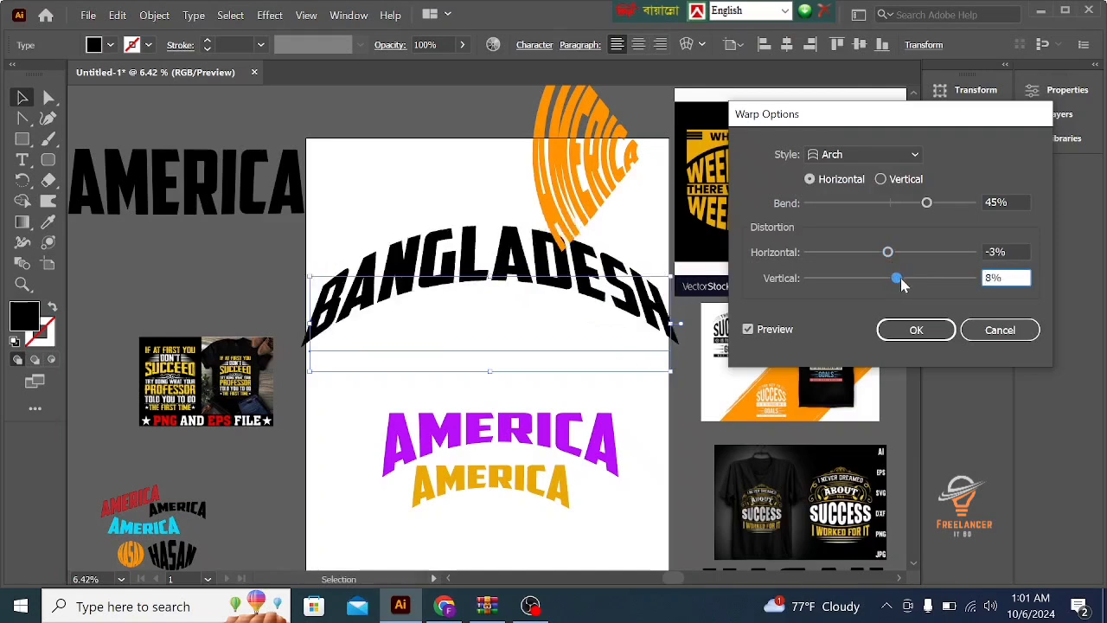
{"action": "mouse_move", "coordinate": [900, 278]}
{"action": "left_mouse_down"}
{"action": "mouse_move", "coordinate": [918, 280]}
{"action": "mouse_move", "coordinate": [826, 279]}
{"action": "mouse_move", "coordinate": [887, 278]}
{"action": "left_mouse_up"}
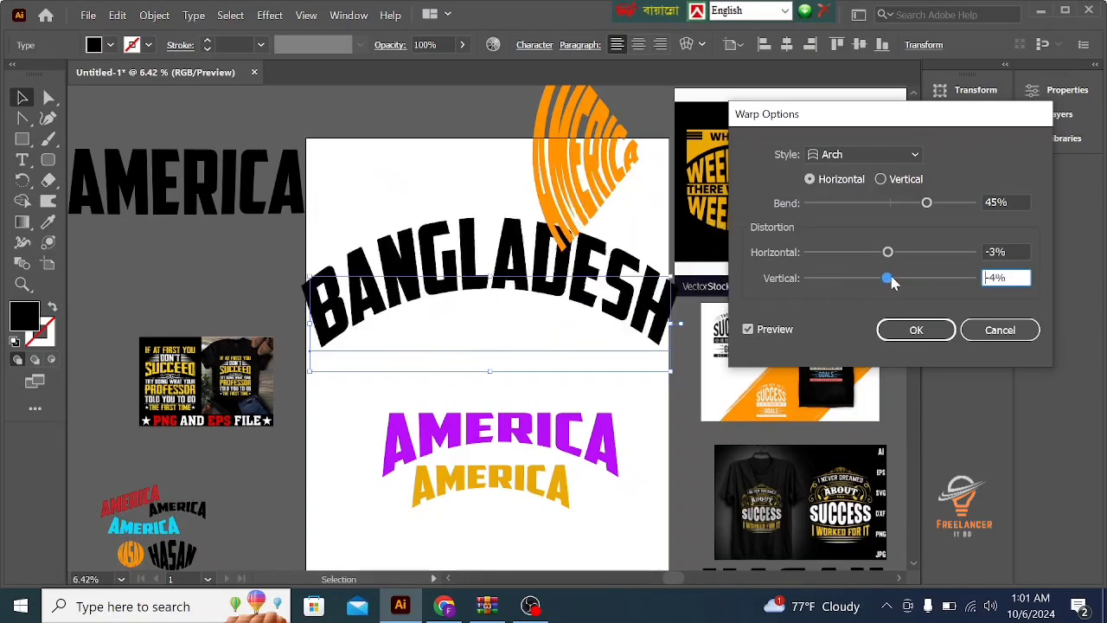
{"action": "left_click", "coordinate": [888, 253]}
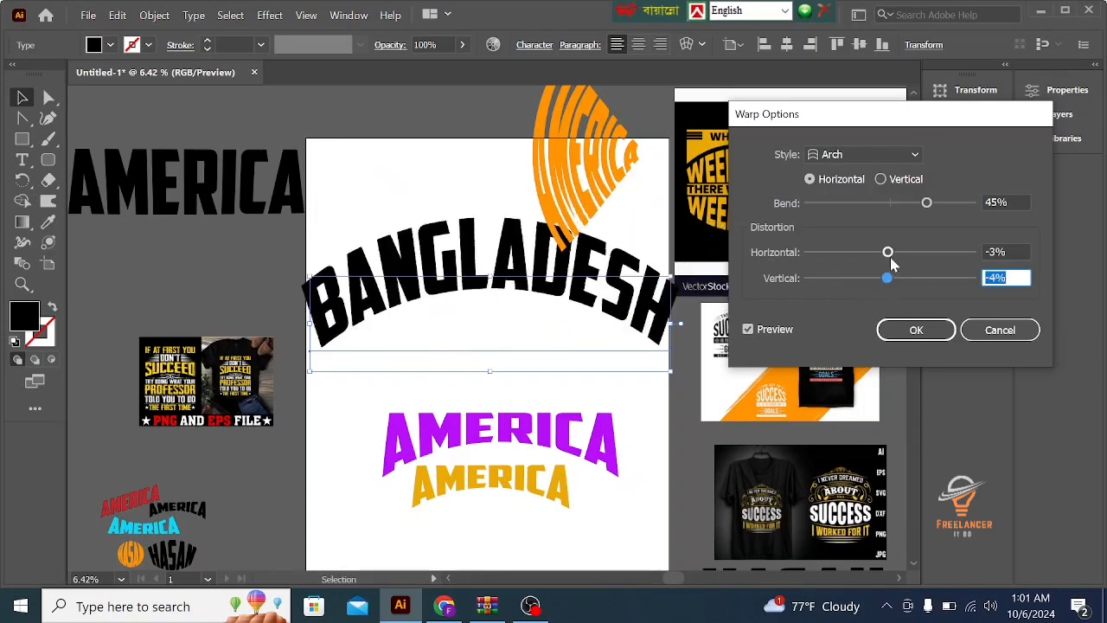
- Switch the Arch warp to vertical, set the bend to -57%, try -74% horizontal distortion, and apply it with 28%
{"action": "left_click", "coordinate": [880, 179]}
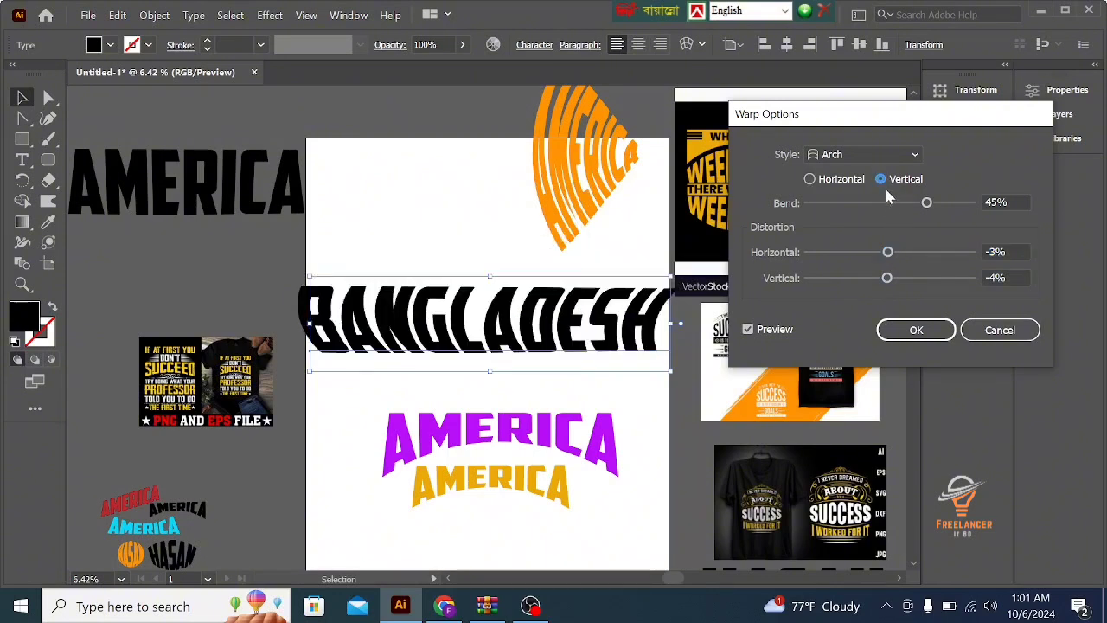
{"action": "left_click_drag", "start_coordinate": [890, 211], "coordinate": [844, 205]}
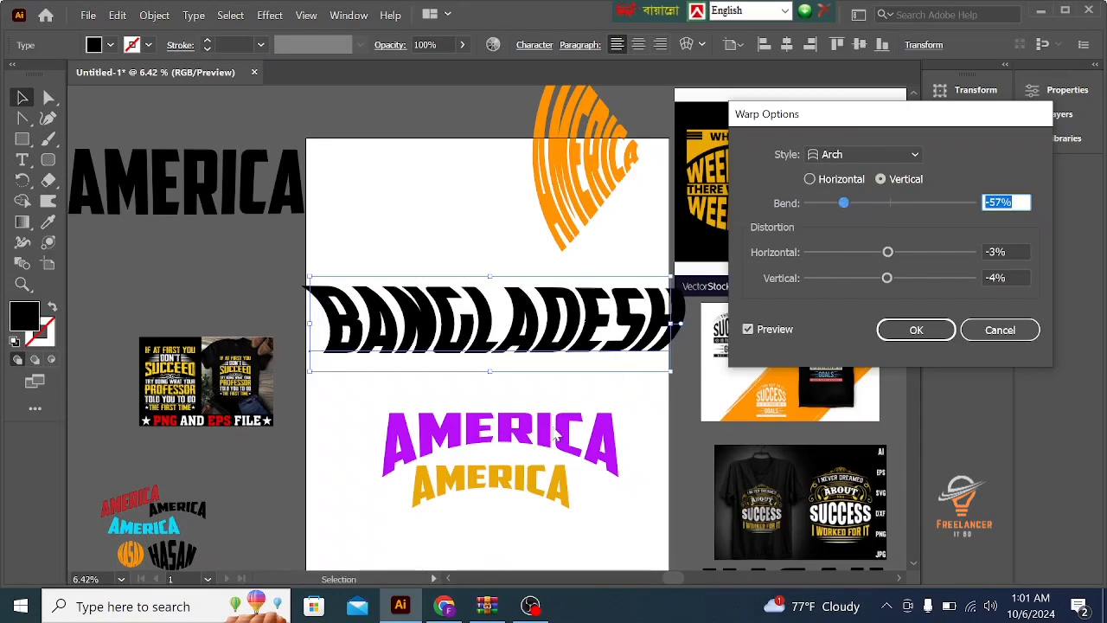
{"action": "left_click_drag", "start_coordinate": [884, 251], "coordinate": [830, 253]}
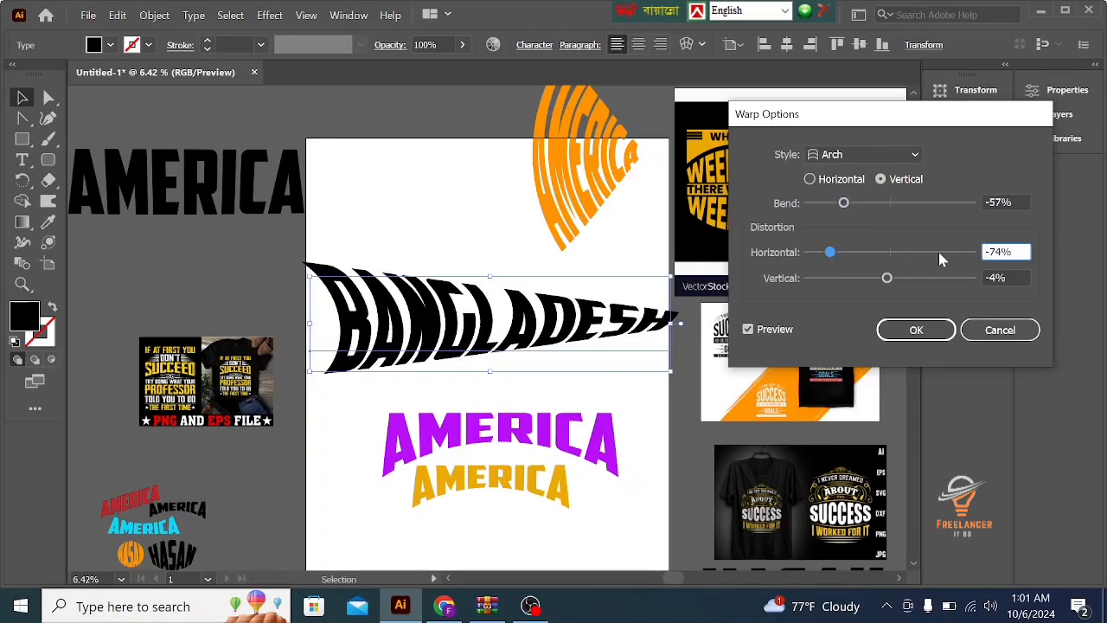
{"action": "left_click", "coordinate": [911, 252]}
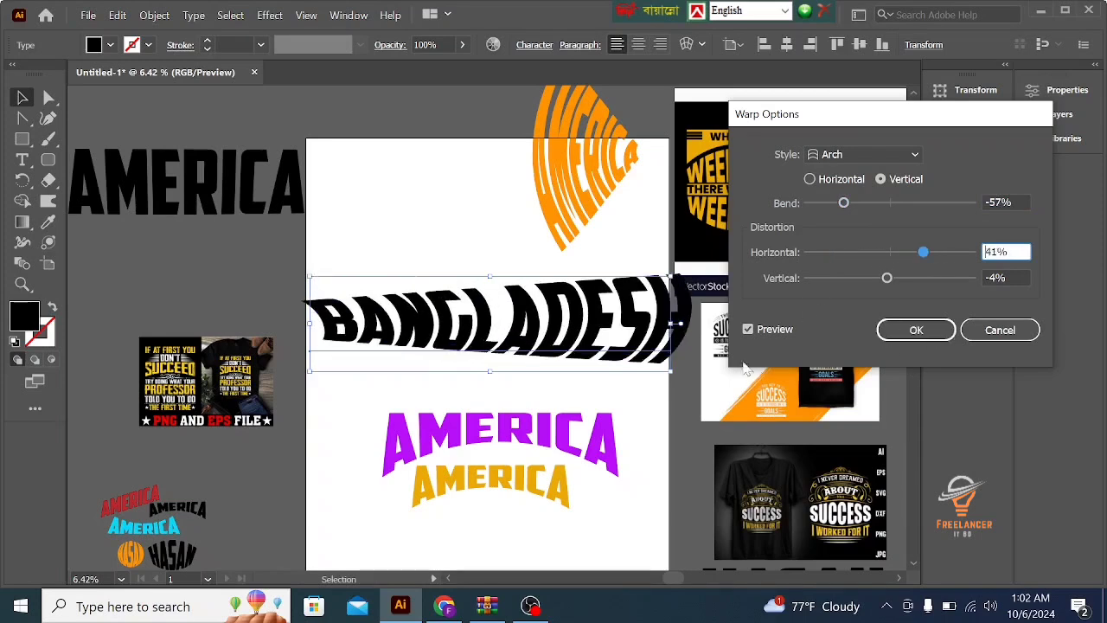
{"action": "left_click", "coordinate": [916, 329]}
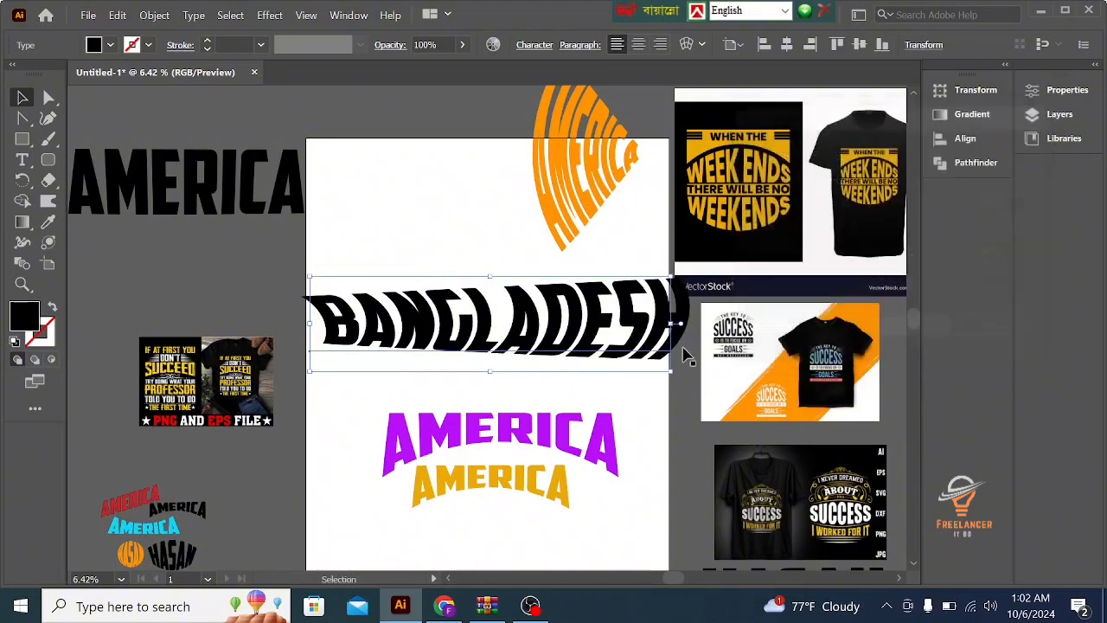
{"action": "left_click", "coordinate": [413, 318]}
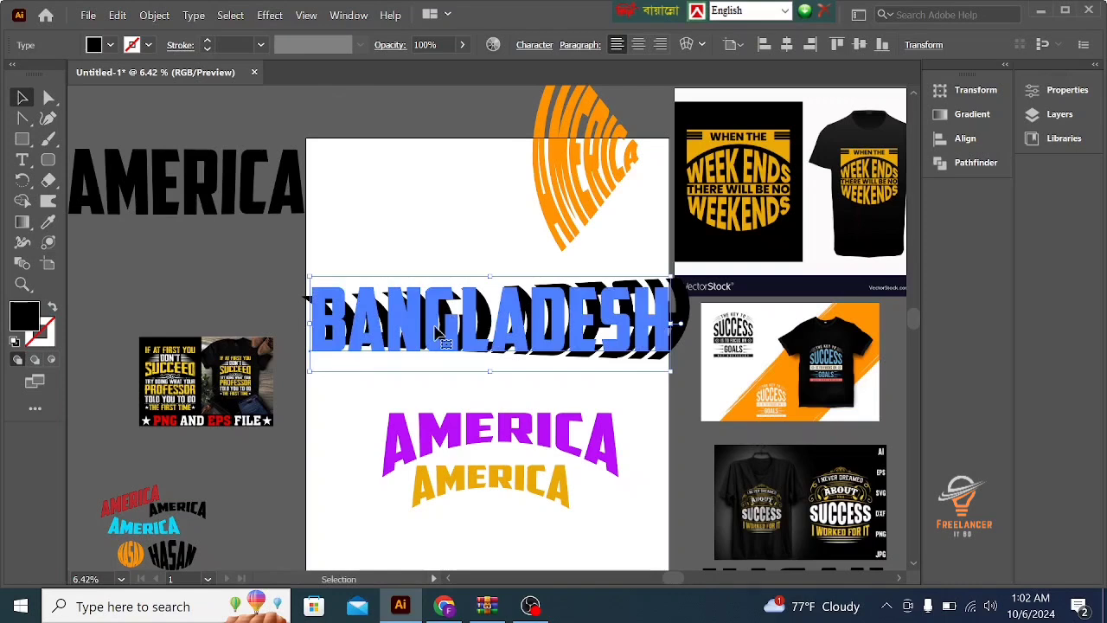
{"action": "left_click", "coordinate": [270, 15]}
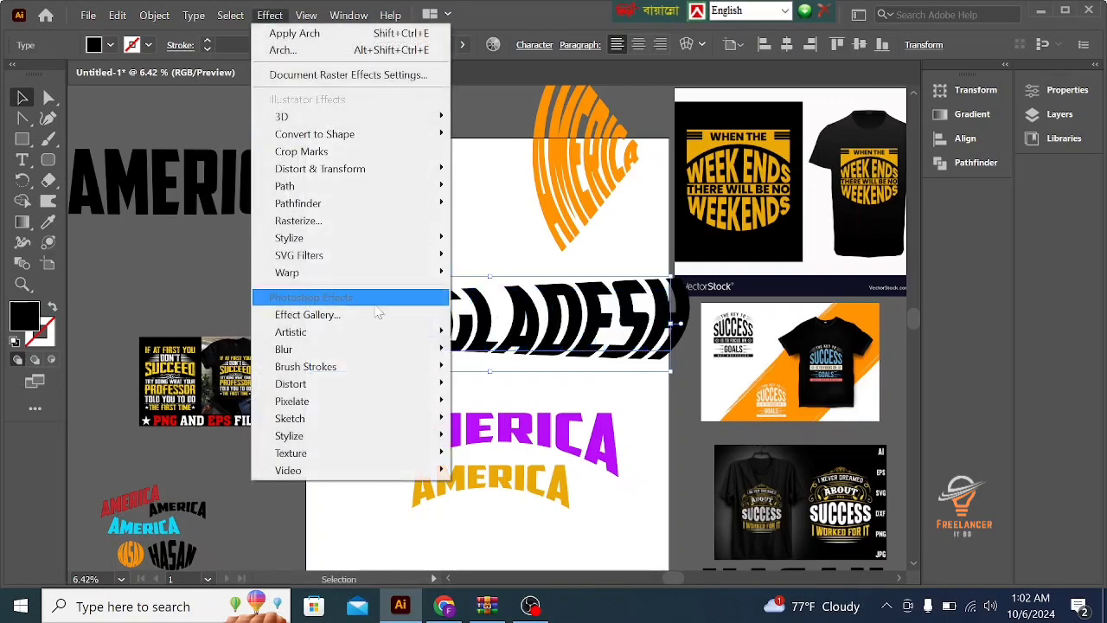
{"action": "mouse_move", "coordinate": [363, 276]}
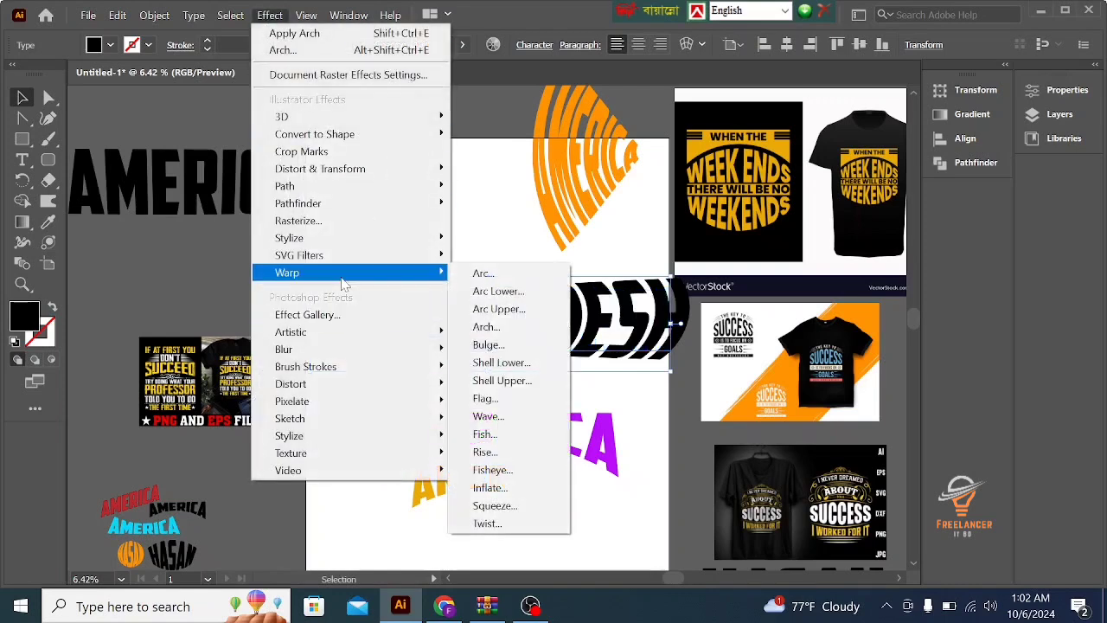
{"action": "left_click", "coordinate": [497, 331]}
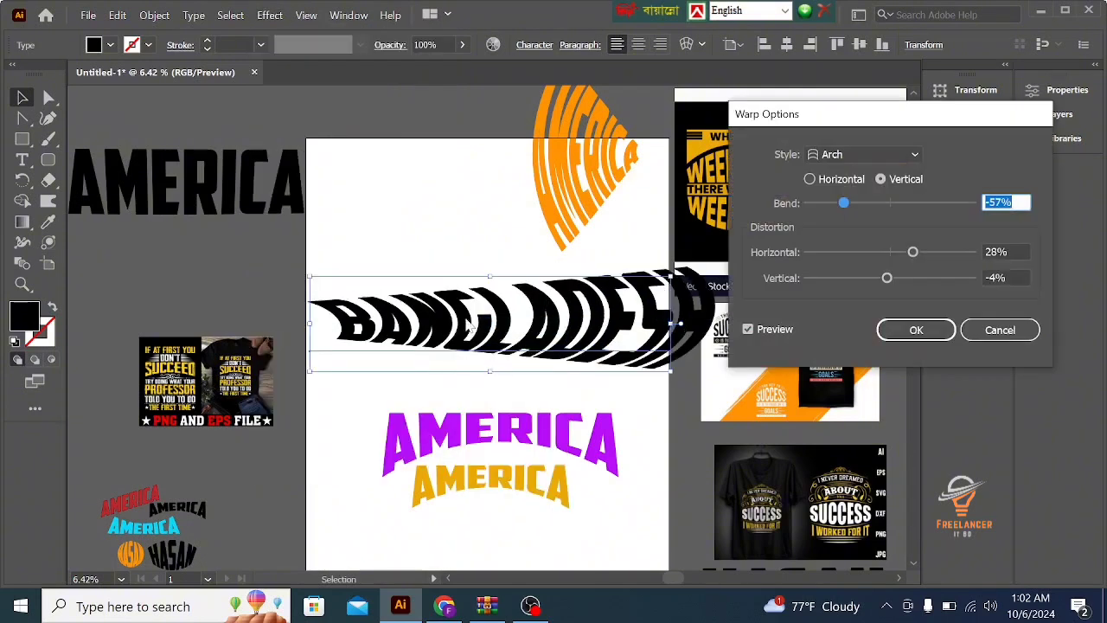
{"action": "left_click", "coordinate": [916, 330]}
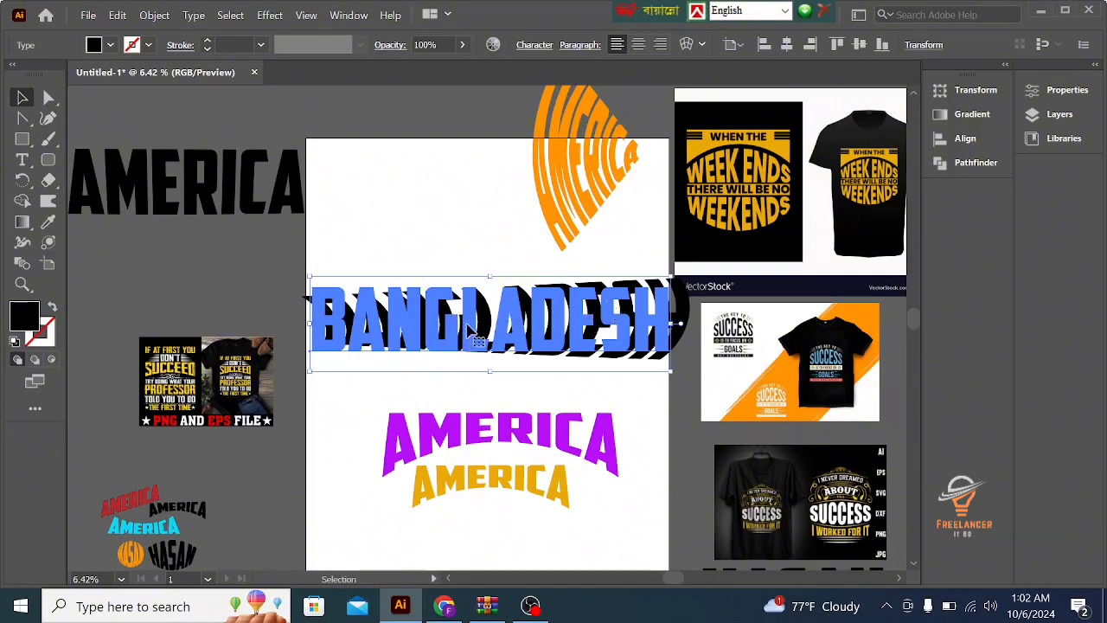
{"action": "key", "text": "Escape"}
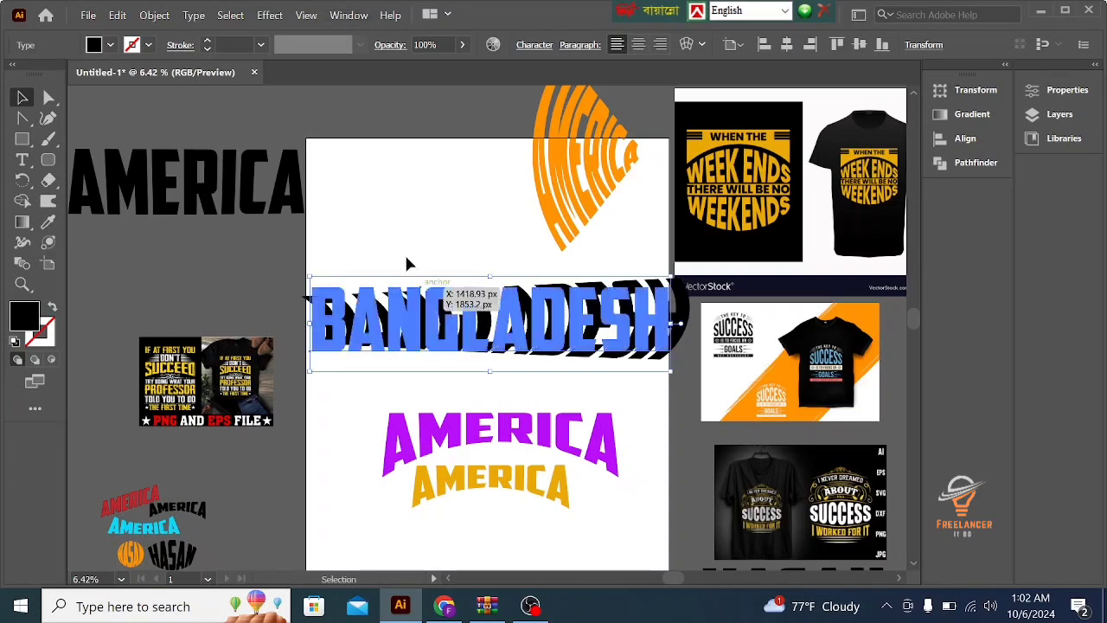
- Show the BANGLADESH text's appearance attributes and hide its Arc Lower and Arc warps
{"action": "left_click", "coordinate": [338, 18]}
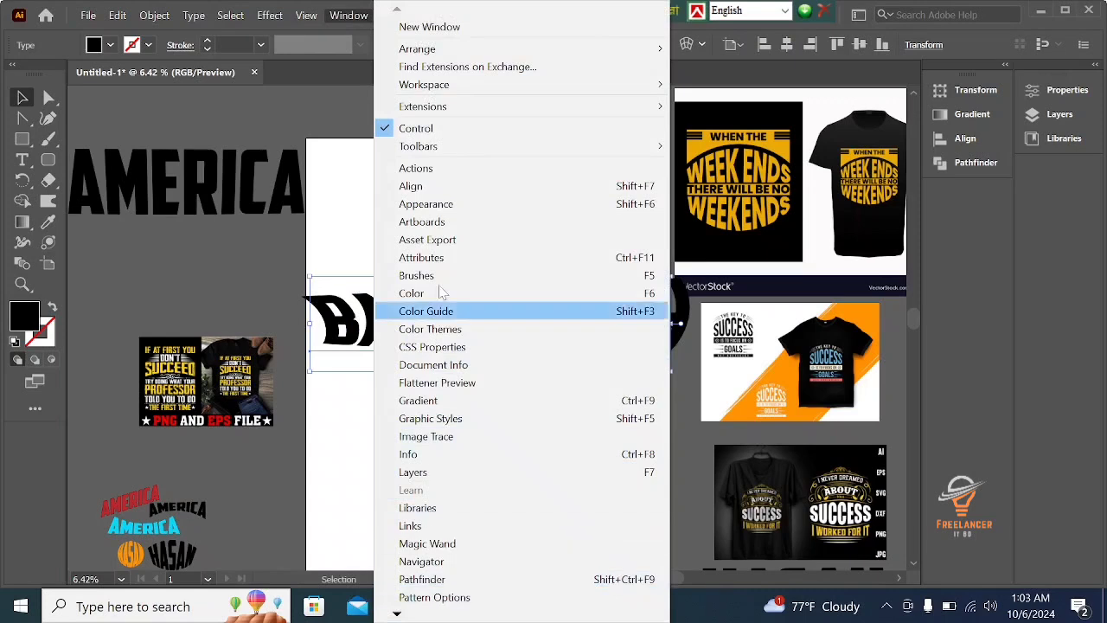
{"action": "left_click", "coordinate": [432, 204]}
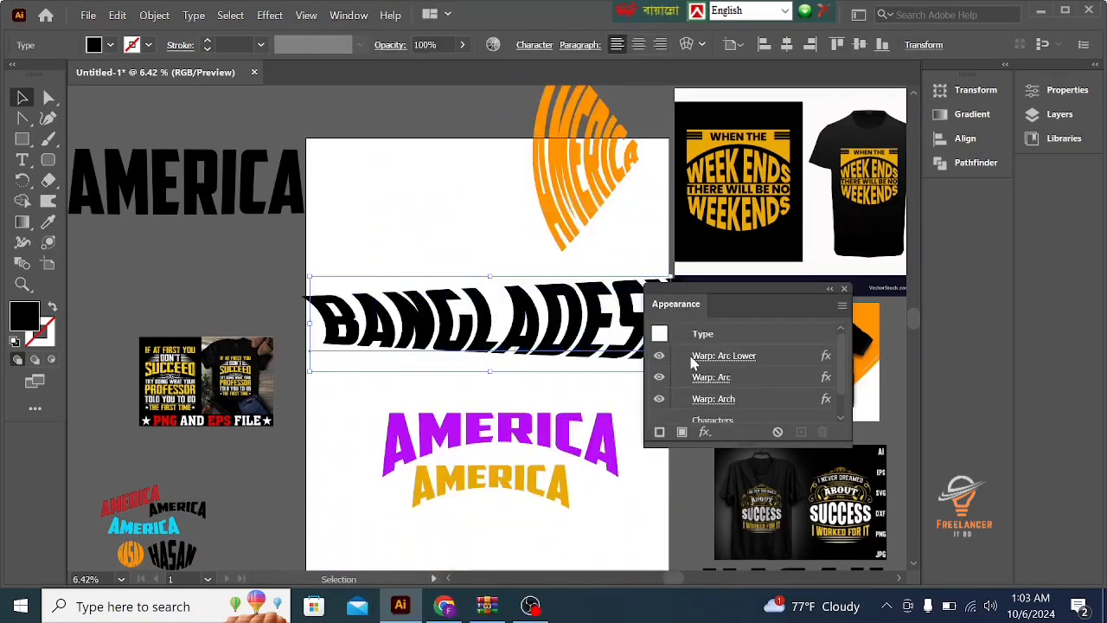
{"action": "left_click_drag", "start_coordinate": [662, 328], "coordinate": [545, 333]}
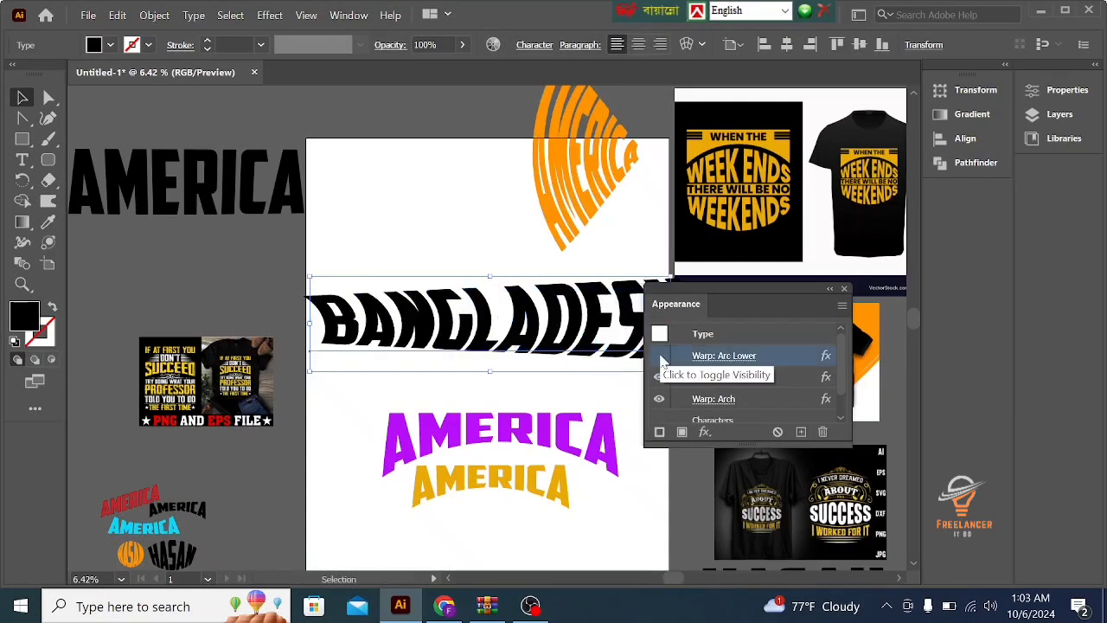
{"action": "left_click", "coordinate": [659, 377]}
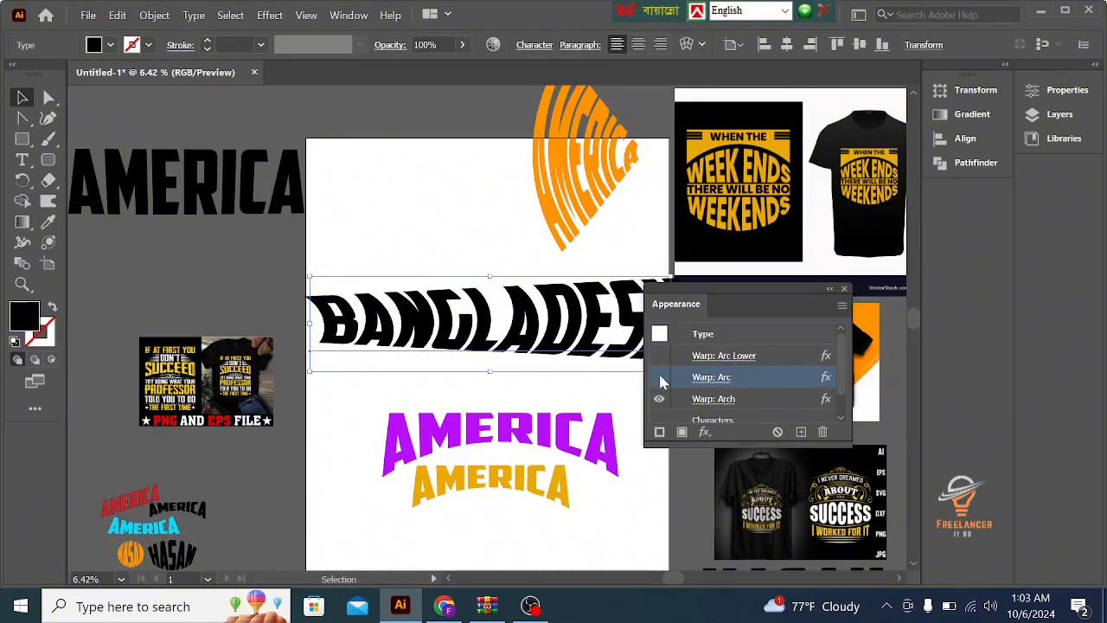
- Toggle the visibility of the Arch warp on BANGLADESH to compare the text with and without it, ending with it shown
{"action": "left_click", "coordinate": [659, 399]}
{"action": "left_click", "coordinate": [660, 400]}
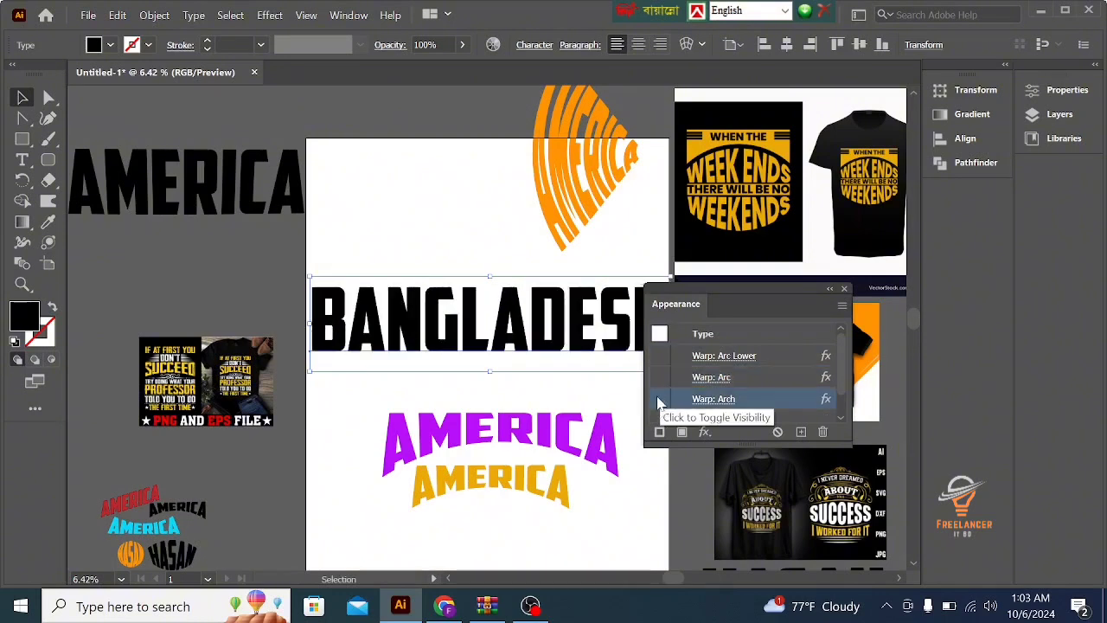
{"action": "left_click", "coordinate": [659, 399]}
{"action": "left_click", "coordinate": [659, 399]}
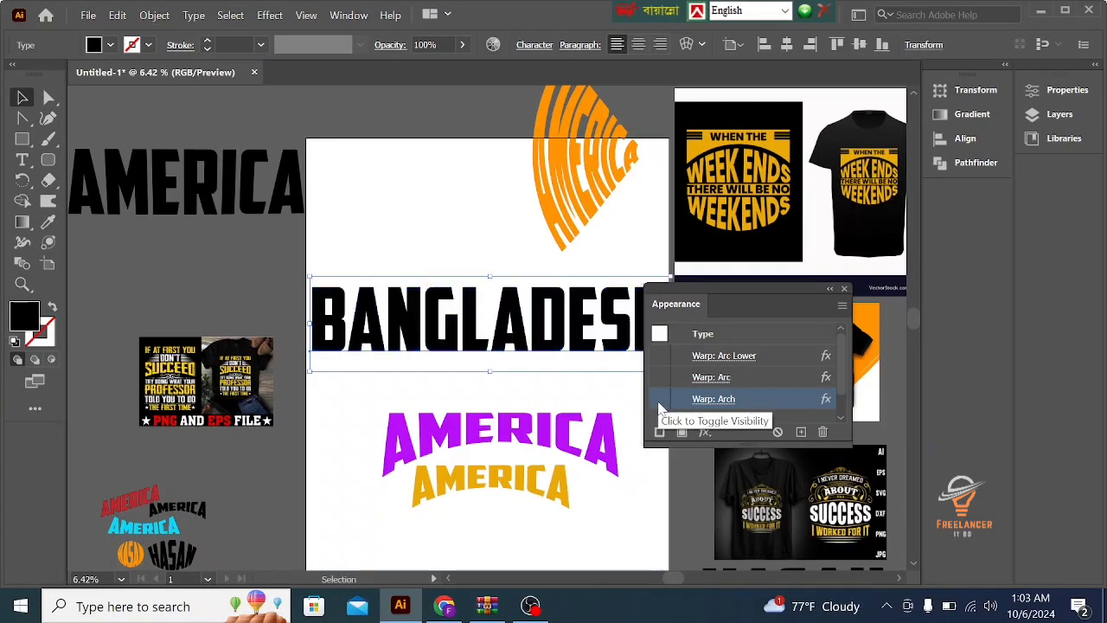
{"action": "left_click", "coordinate": [659, 398]}
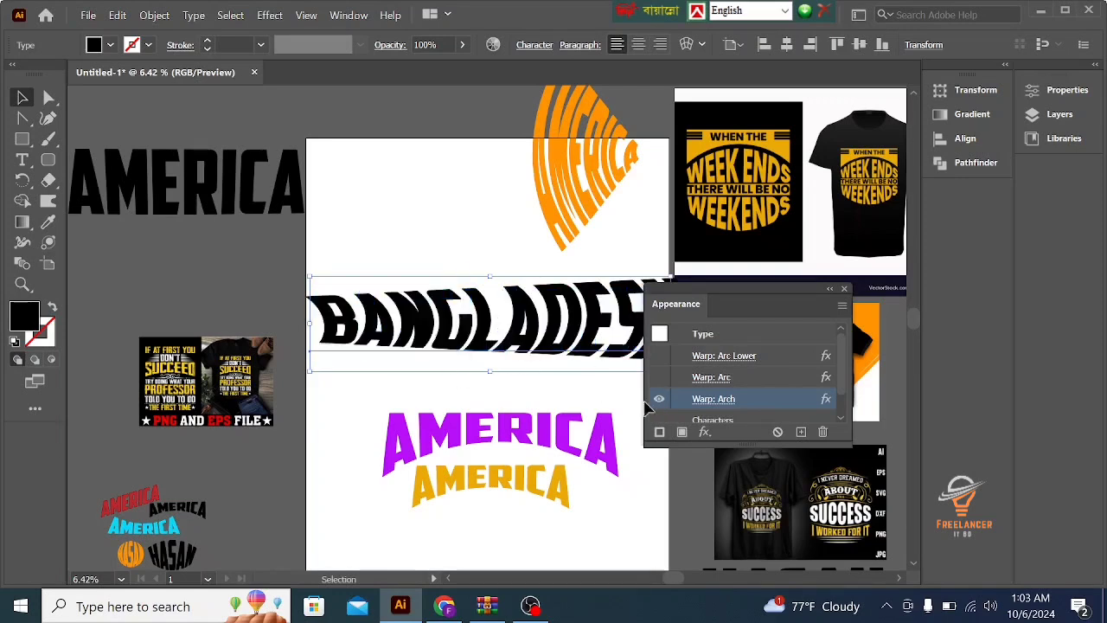
- Review the BANGLADESH appearance attributes, open the Arc Lower warp's options and cancel them
{"action": "scroll", "coordinate": [661, 394], "scroll_direction": "down", "scroll_amount": 1}
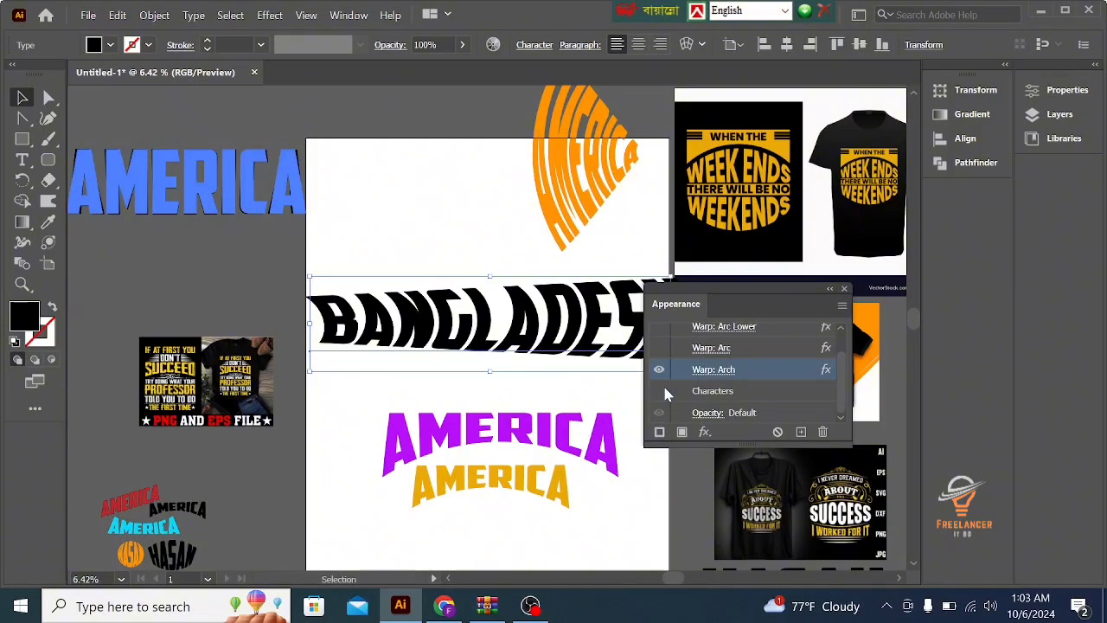
{"action": "scroll", "coordinate": [665, 391], "scroll_direction": "up", "scroll_amount": 1}
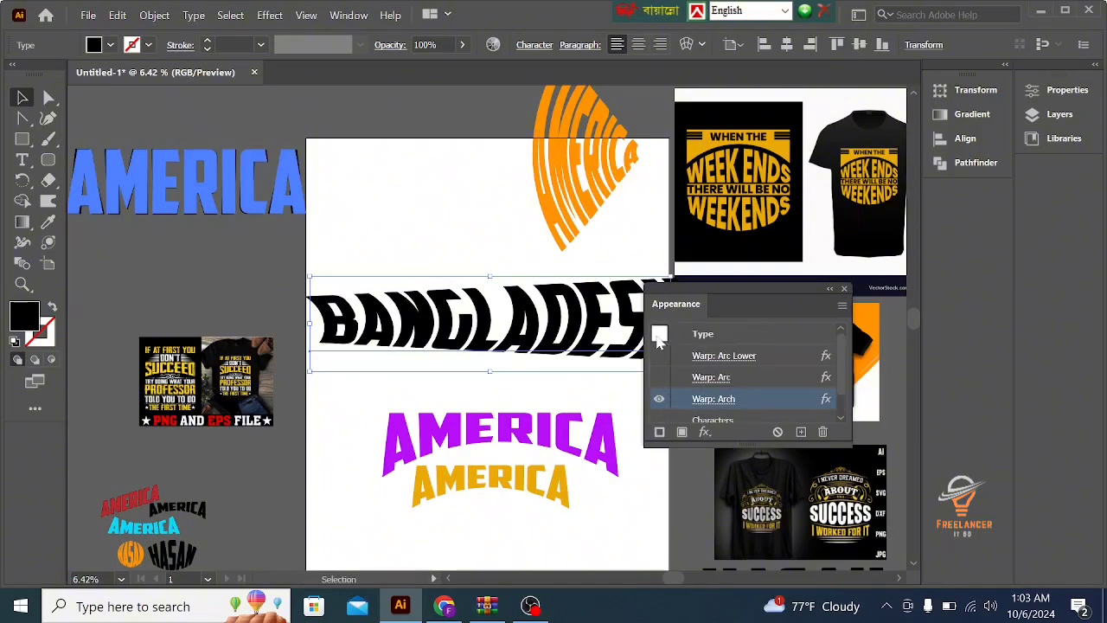
{"action": "left_click", "coordinate": [657, 340]}
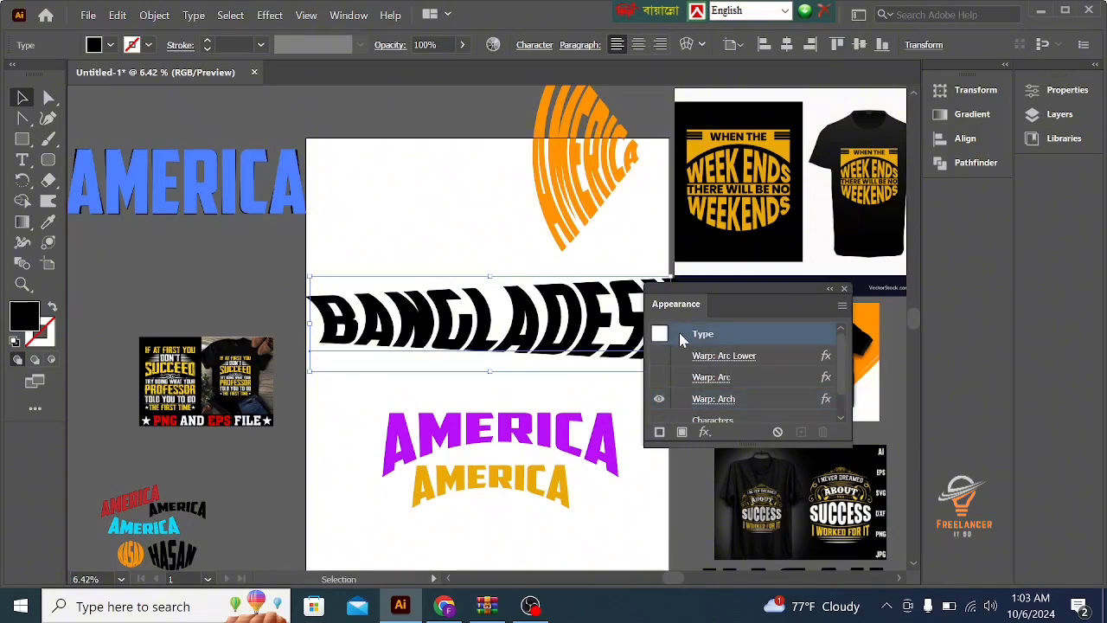
{"action": "left_click", "coordinate": [709, 357]}
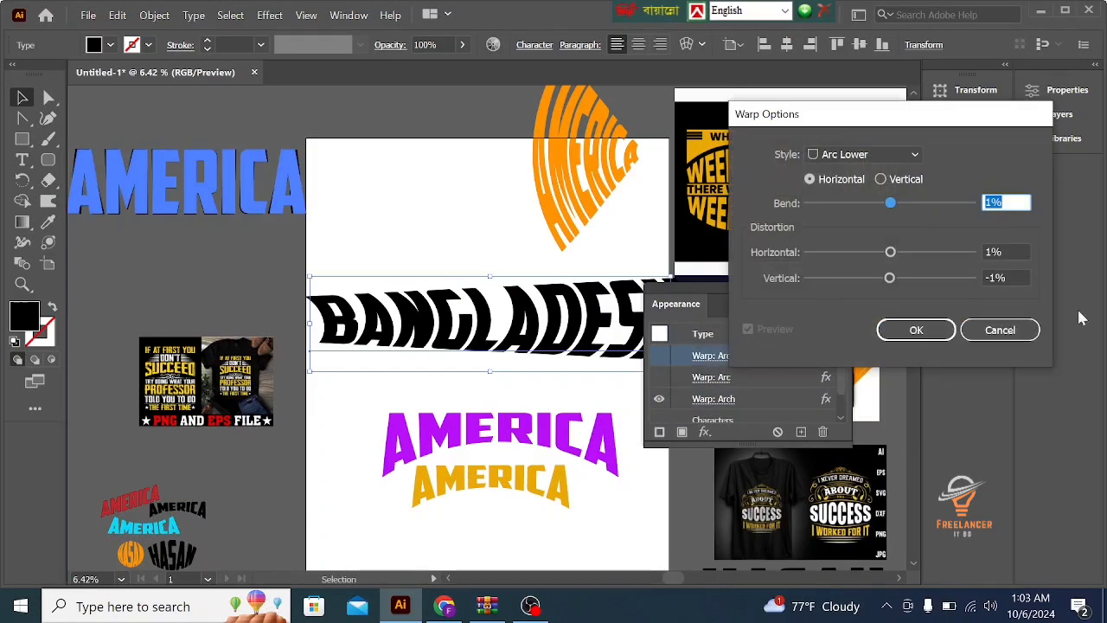
{"action": "left_click", "coordinate": [1005, 330]}
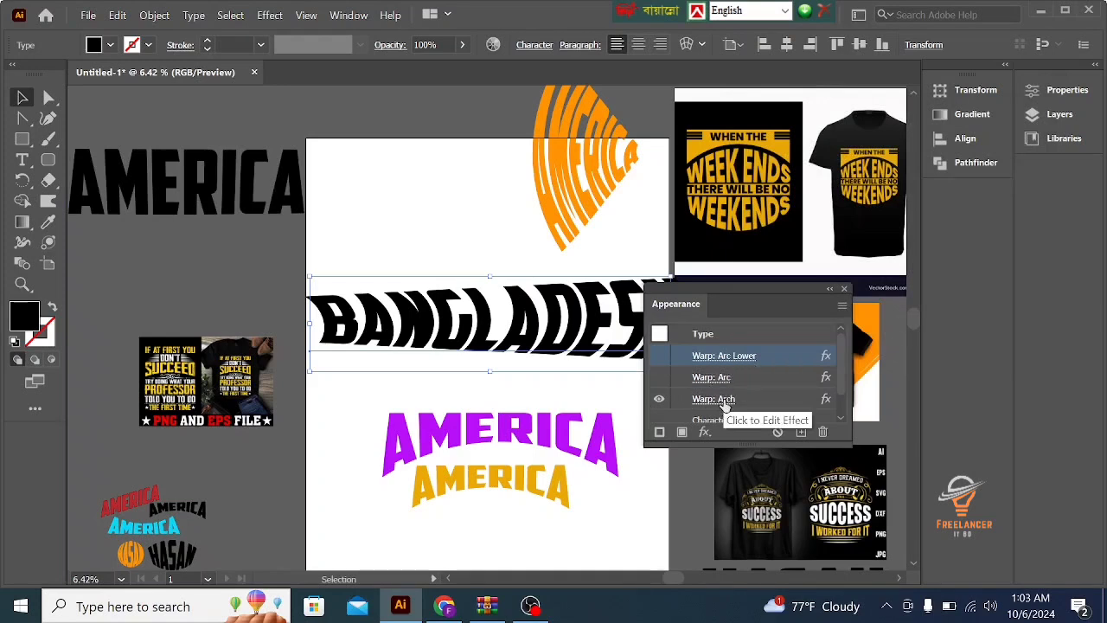
- Add a new fill and stroke to the BANGLADESH text's appearance and color the stroke bright green
{"action": "left_click", "coordinate": [682, 433]}
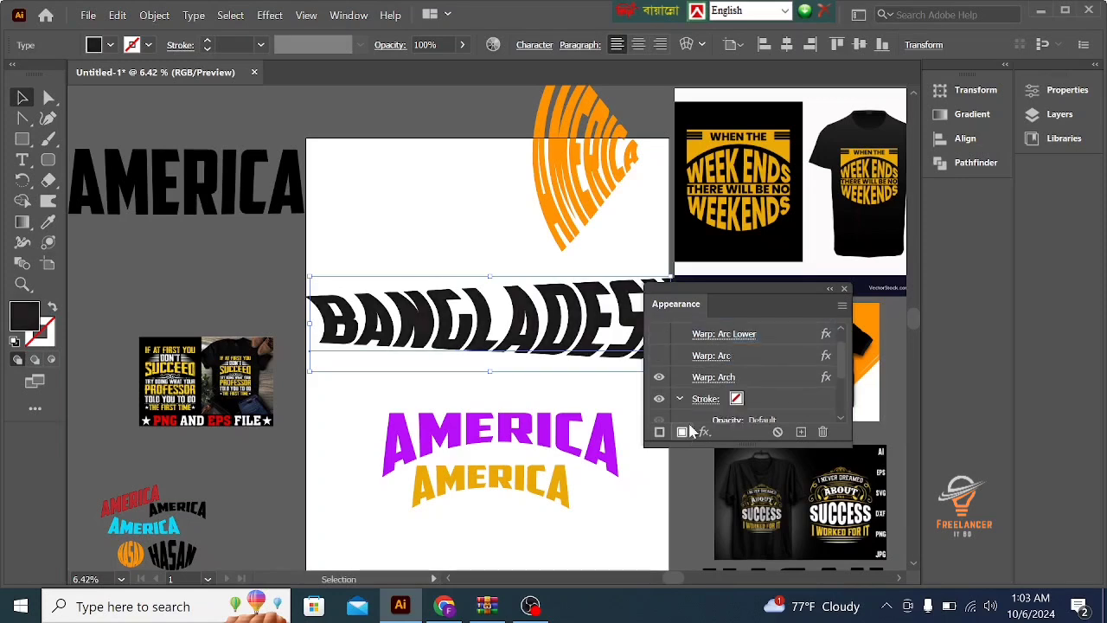
{"action": "left_click", "coordinate": [736, 398]}
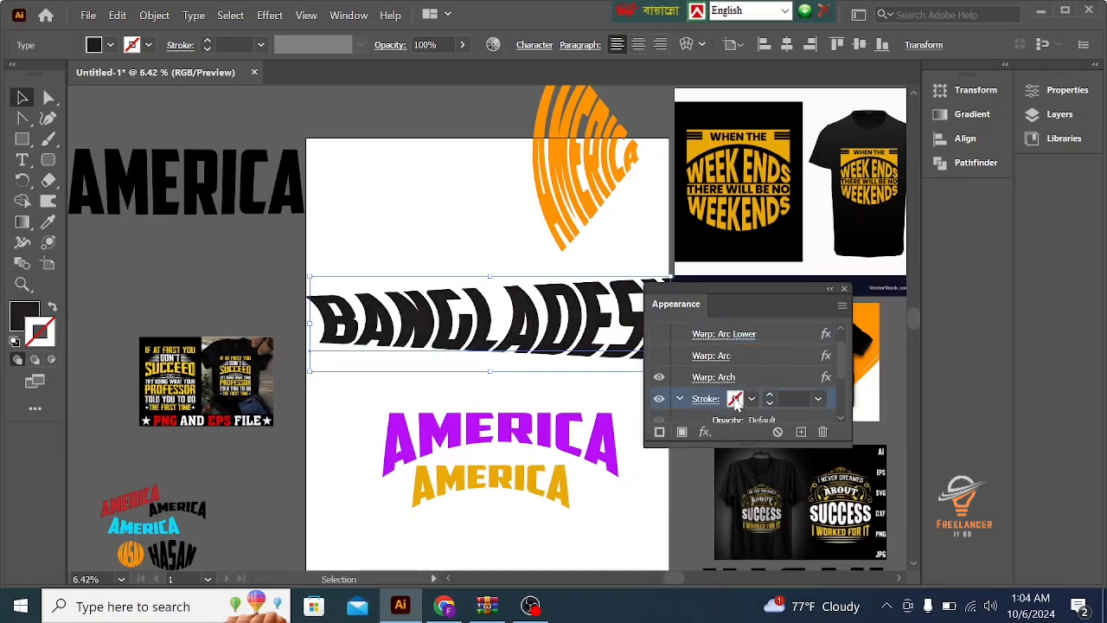
{"action": "left_click", "coordinate": [735, 398]}
{"action": "left_click", "coordinate": [623, 427]}
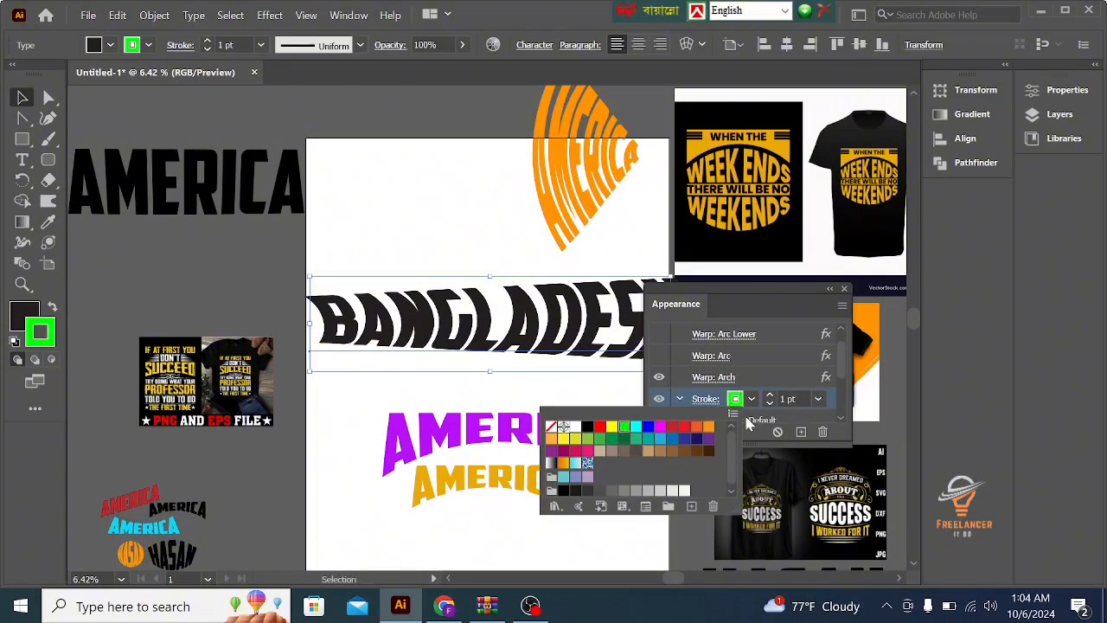
{"action": "left_click", "coordinate": [683, 405]}
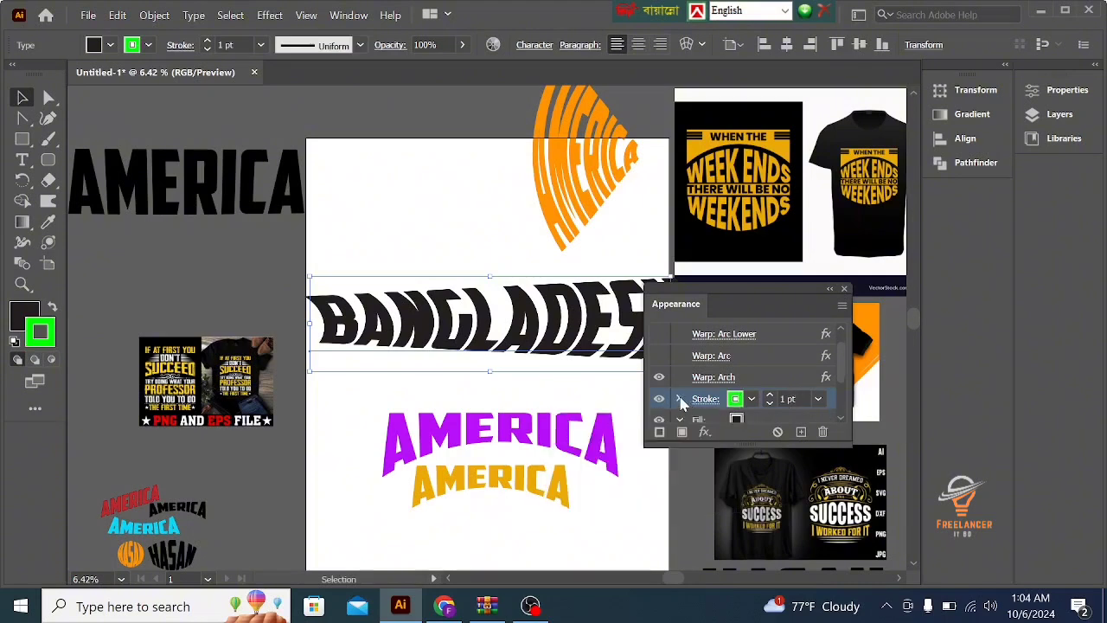
{"action": "left_click", "coordinate": [680, 400]}
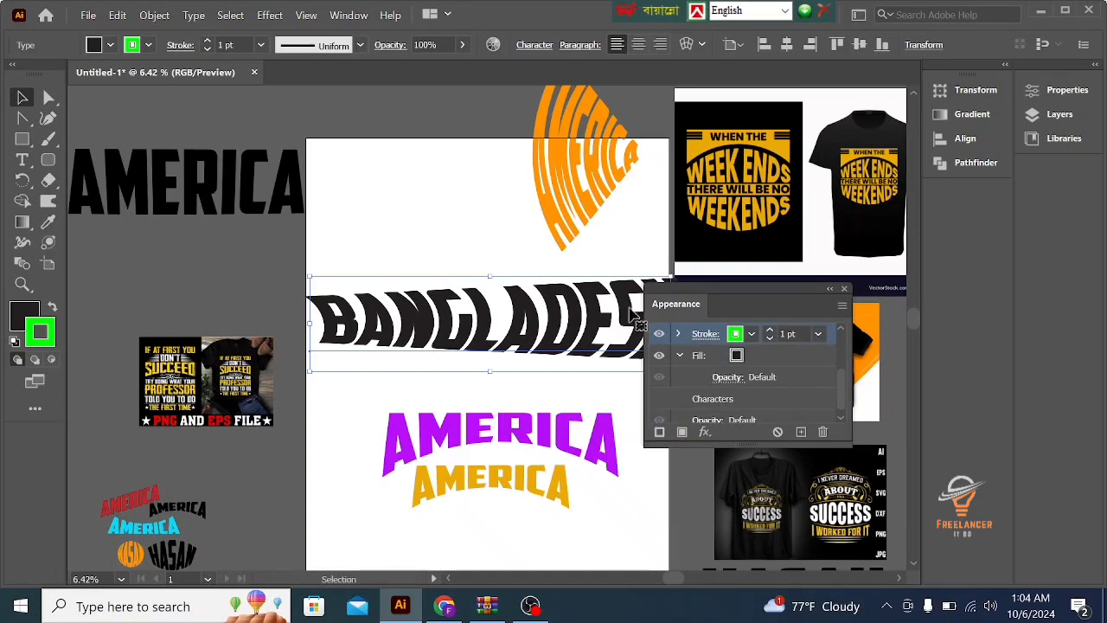
- Recolor the BANGLADESH fill, trying red, green, cyan, blue, orange and lighter blue swatches before settling on dark blue
{"action": "double_click", "coordinate": [480, 333]}
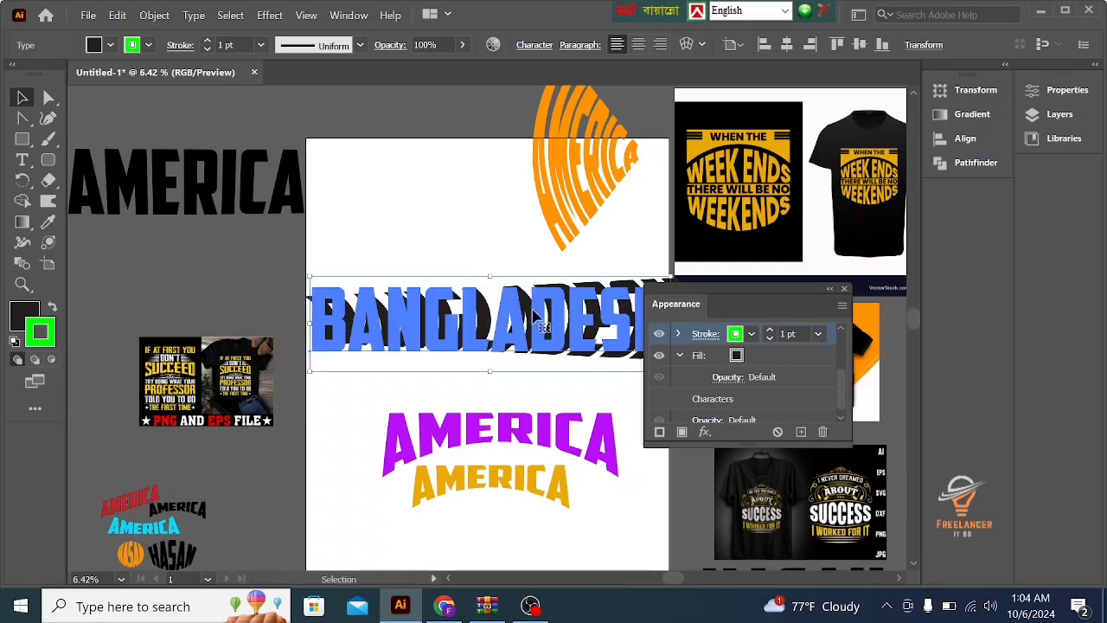
{"action": "key", "text": "Escape"}
{"action": "left_click", "coordinate": [736, 356]}
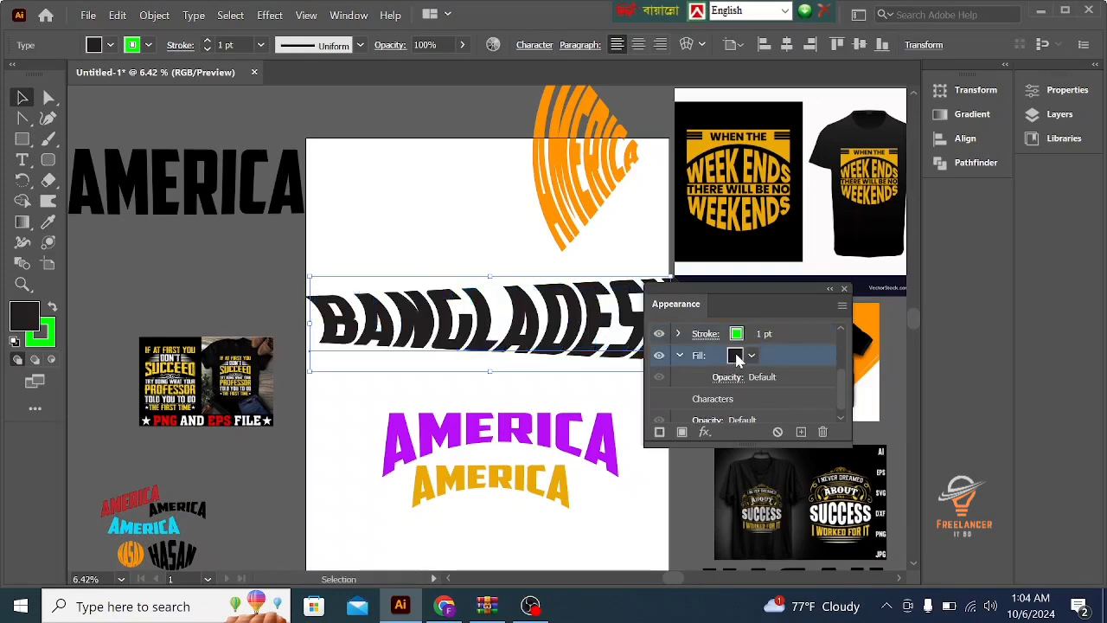
{"action": "left_click", "coordinate": [736, 355]}
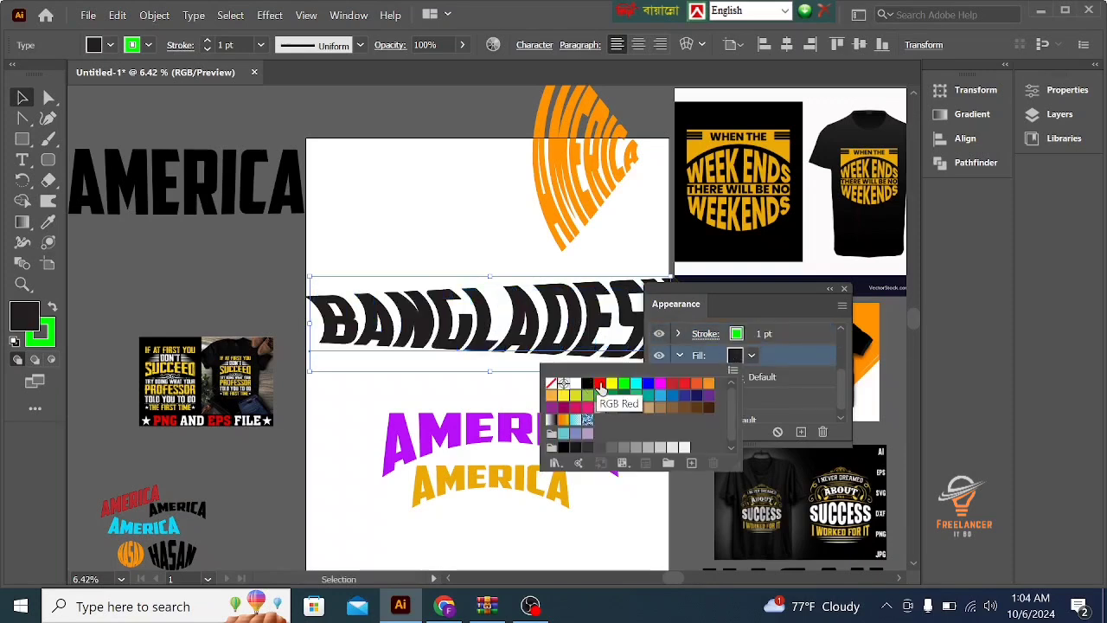
{"action": "left_click", "coordinate": [600, 385]}
{"action": "left_click", "coordinate": [624, 384]}
{"action": "left_click", "coordinate": [637, 384]}
{"action": "left_click", "coordinate": [651, 385]}
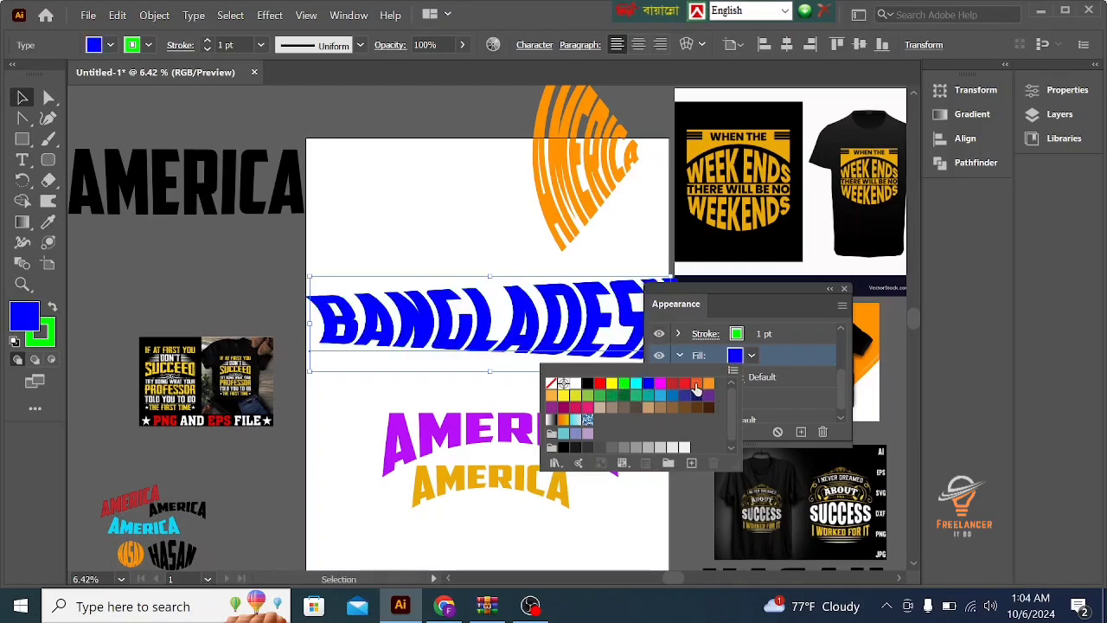
{"action": "left_click", "coordinate": [697, 384]}
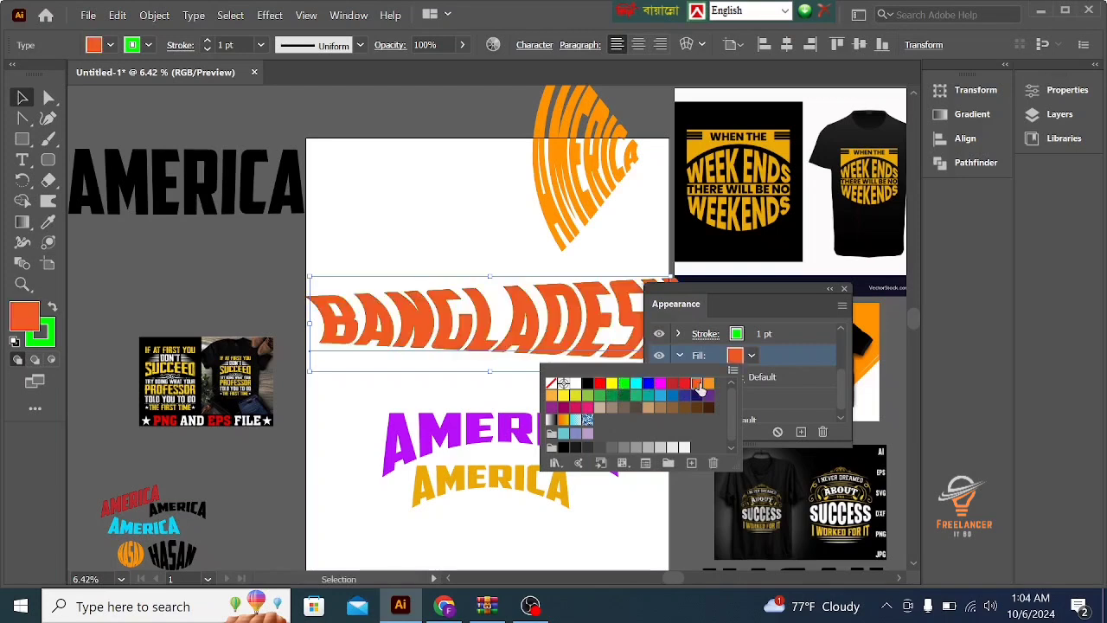
{"action": "left_click", "coordinate": [673, 395]}
{"action": "left_click", "coordinate": [660, 396]}
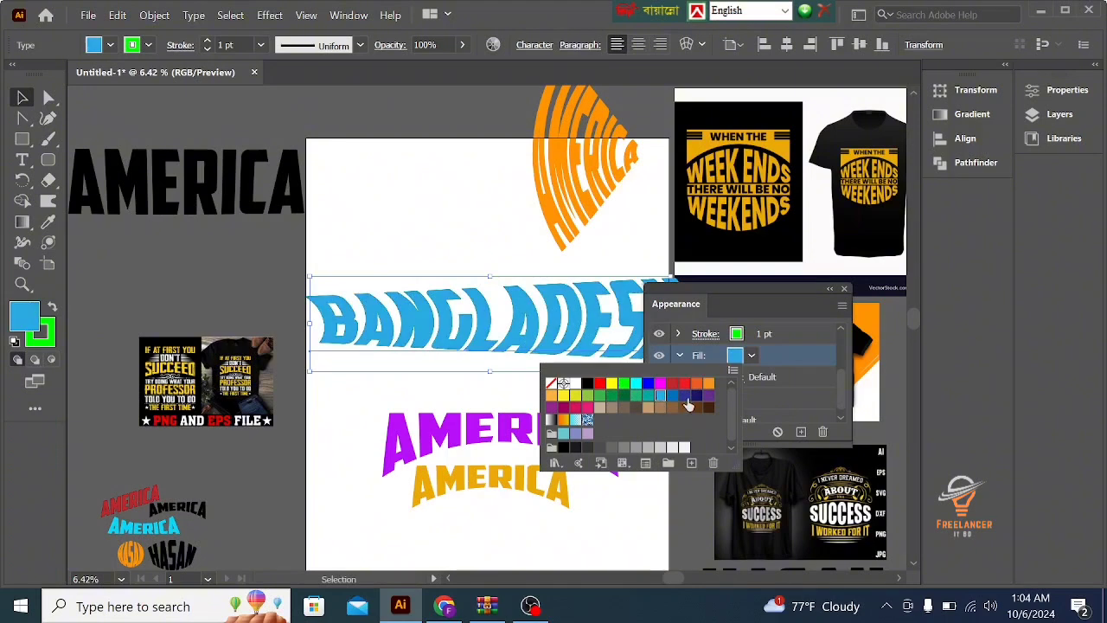
{"action": "left_click", "coordinate": [673, 395]}
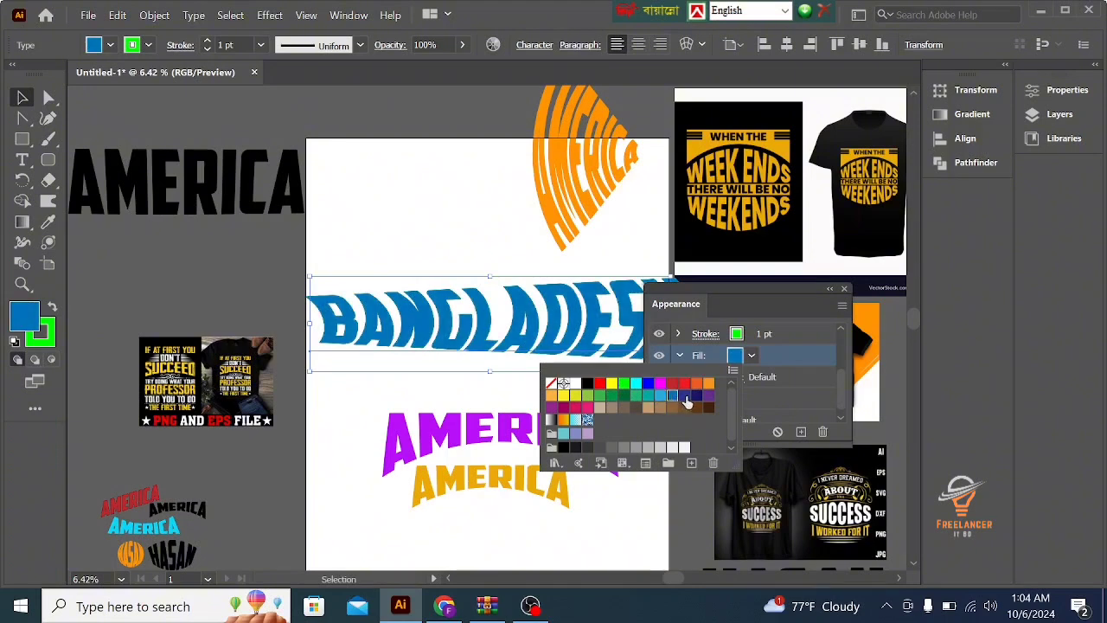
{"action": "left_click", "coordinate": [685, 395]}
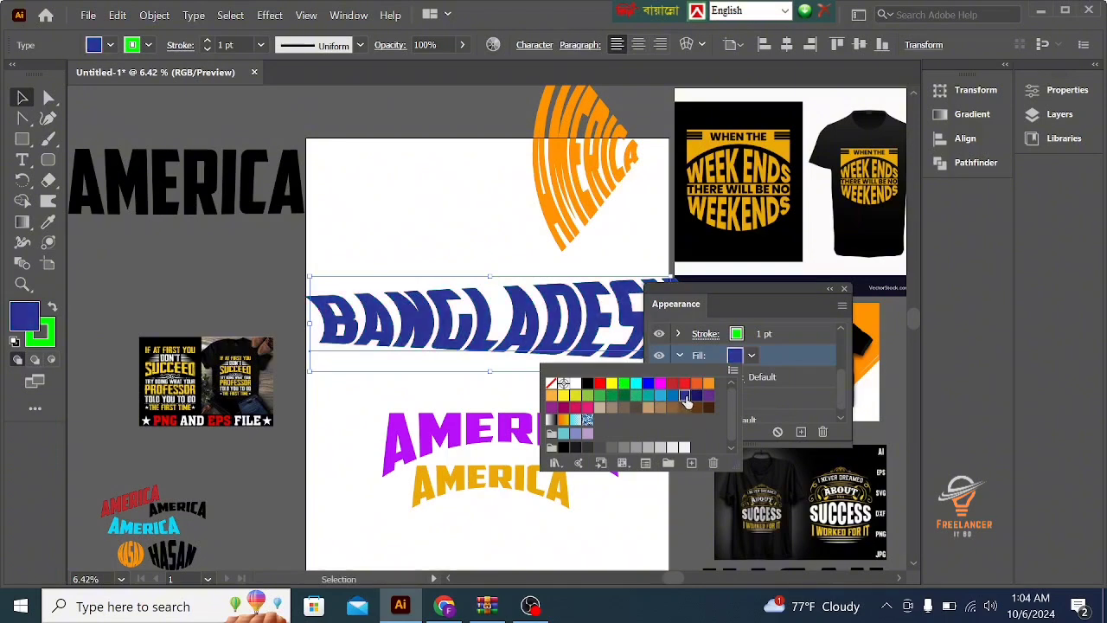
{"action": "left_click", "coordinate": [736, 305]}
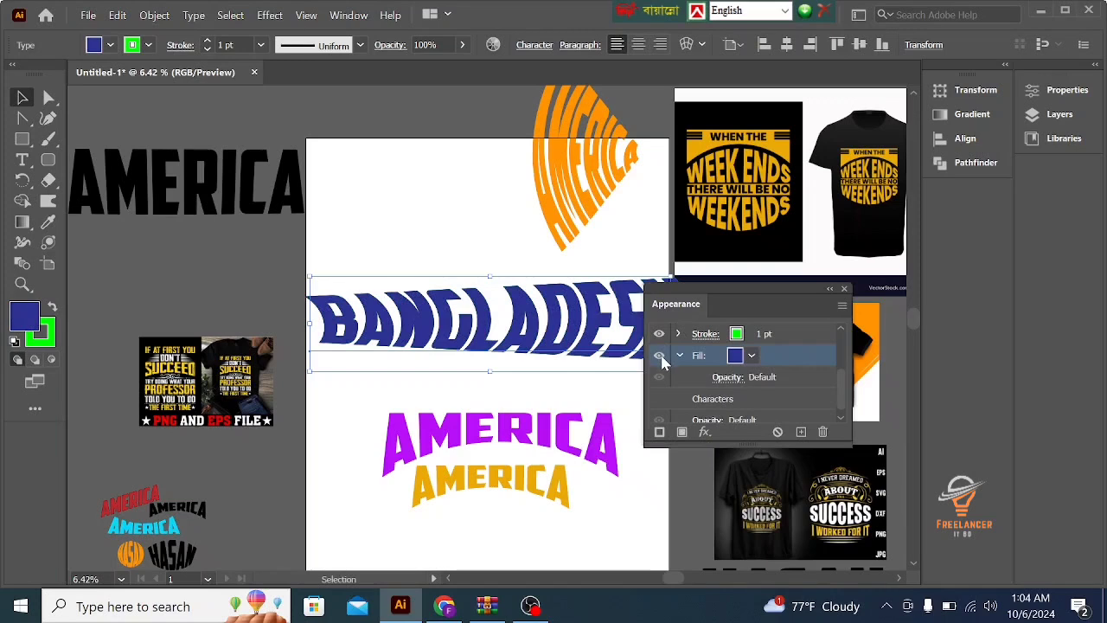
- Review the top of BANGLADESH's appearance attributes and move the Appearance panel clear of the word
{"action": "scroll", "coordinate": [662, 356], "scroll_direction": "up", "scroll_amount": 2}
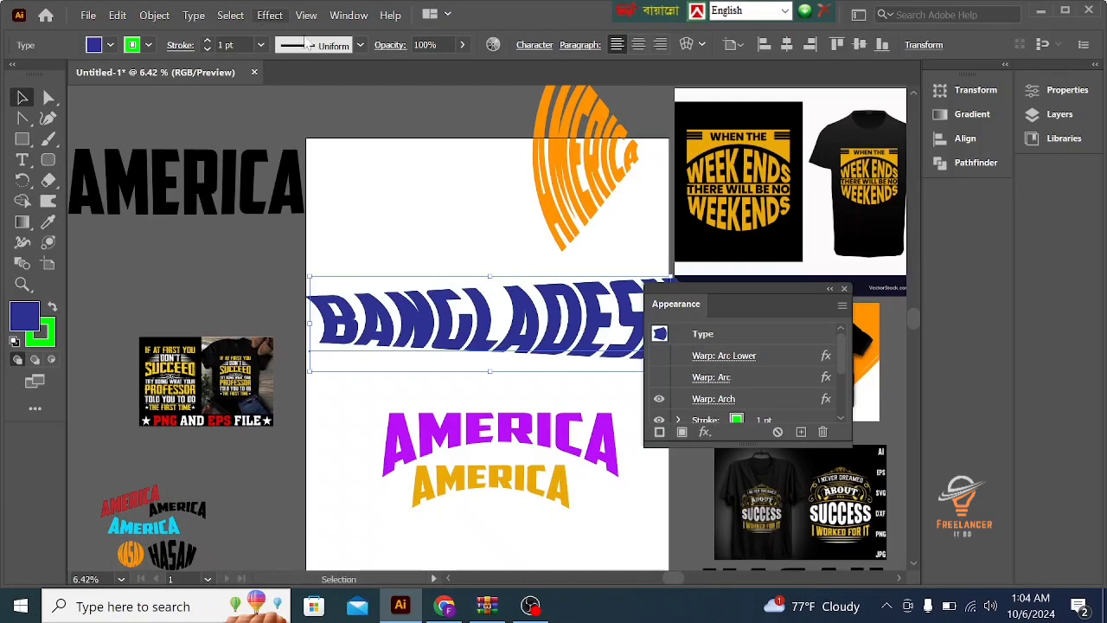
{"action": "left_click", "coordinate": [349, 14]}
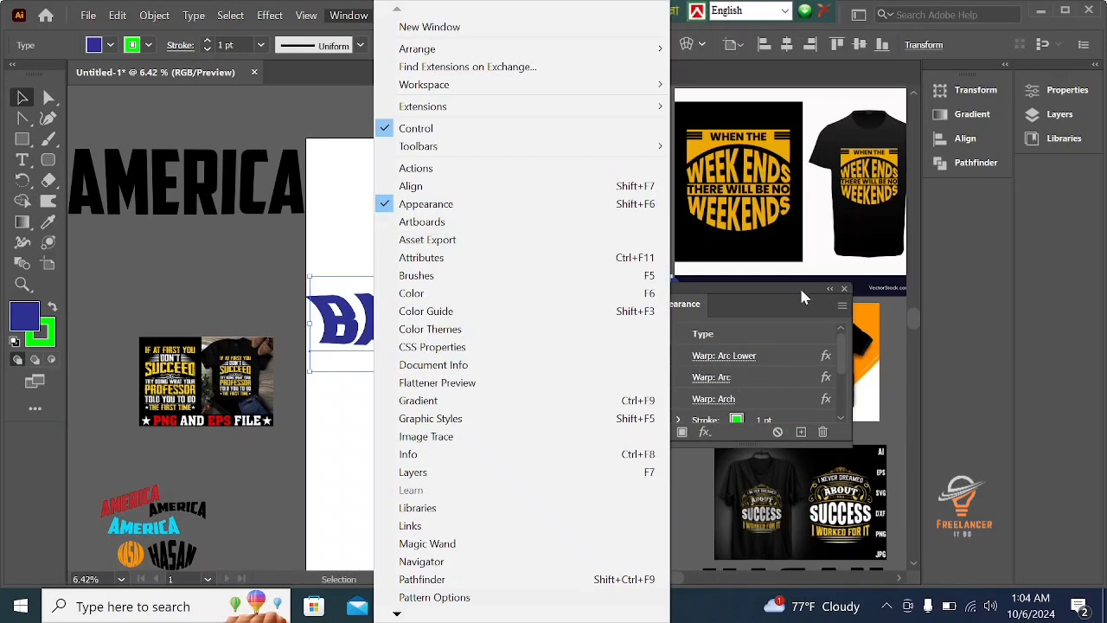
{"action": "left_click", "coordinate": [865, 322]}
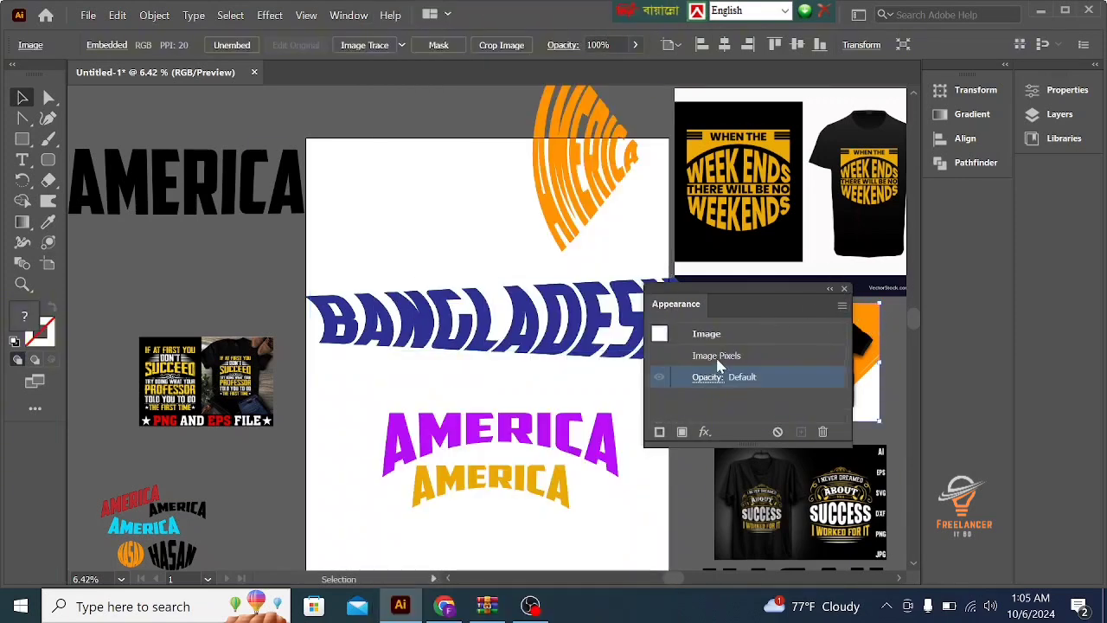
{"action": "left_click_drag", "start_coordinate": [793, 289], "coordinate": [1004, 234]}
- Expand the appearance of the warped BANGLADESH text and deselect it
{"action": "left_click", "coordinate": [584, 336]}
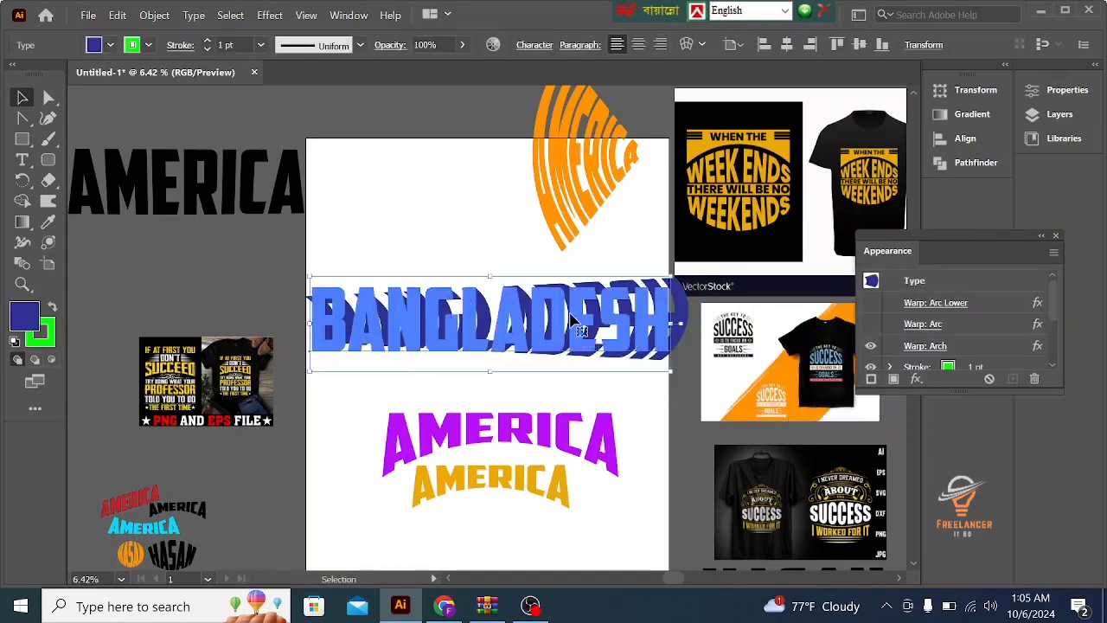
{"action": "left_click", "coordinate": [154, 14]}
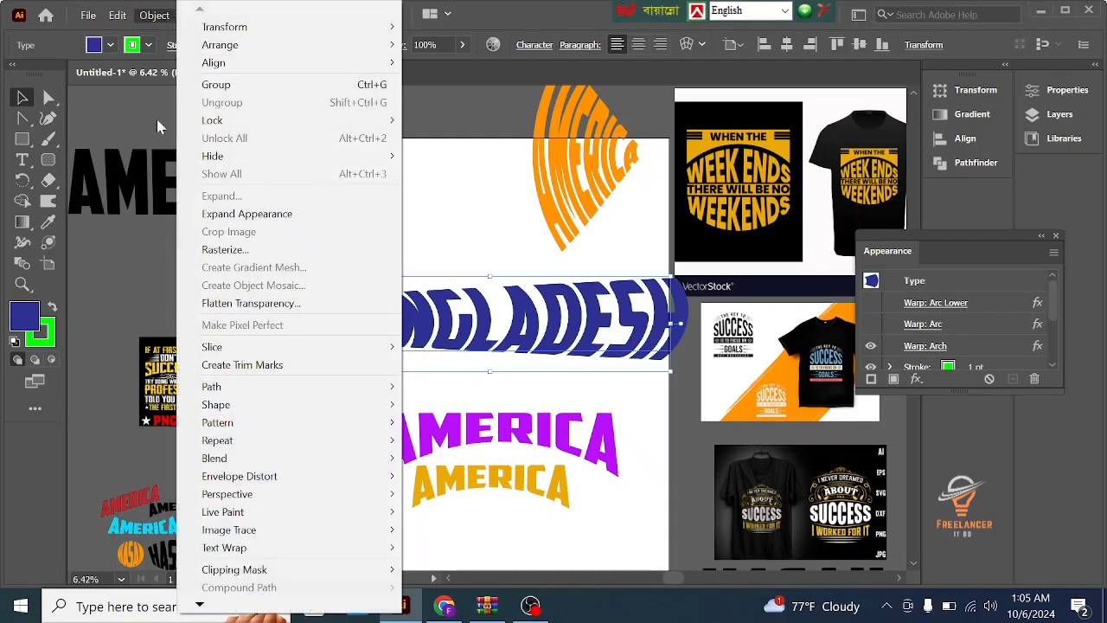
{"action": "left_click", "coordinate": [218, 215]}
{"action": "left_click", "coordinate": [342, 382]}
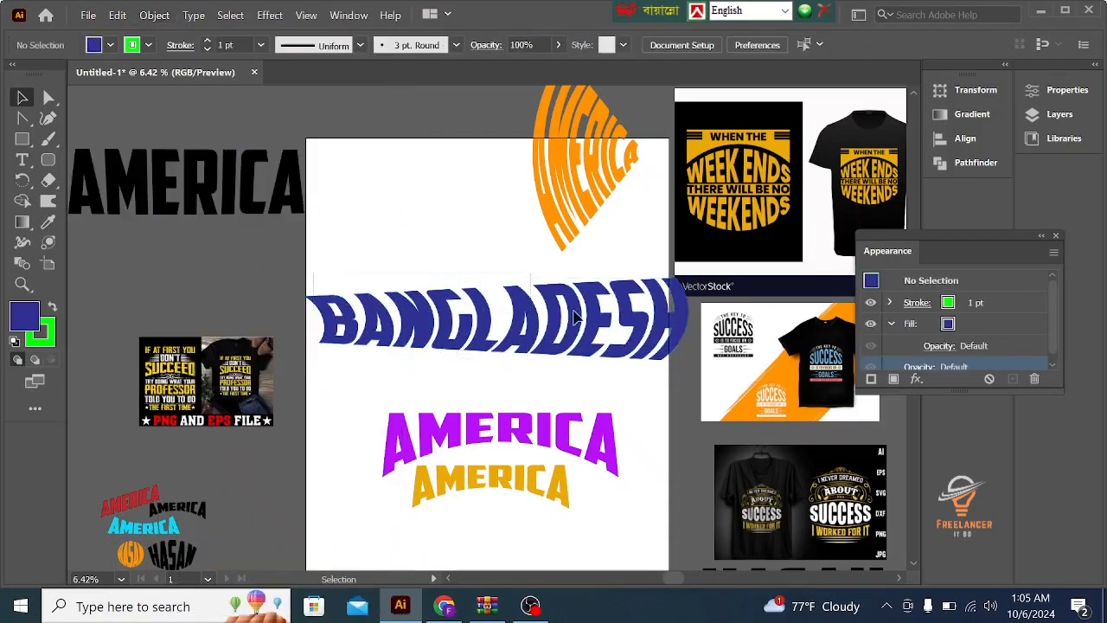
- Shrink the expanded BANGLADESH group to less than half its width and place it just below the gold AMERICA text
{"action": "left_click", "coordinate": [647, 319]}
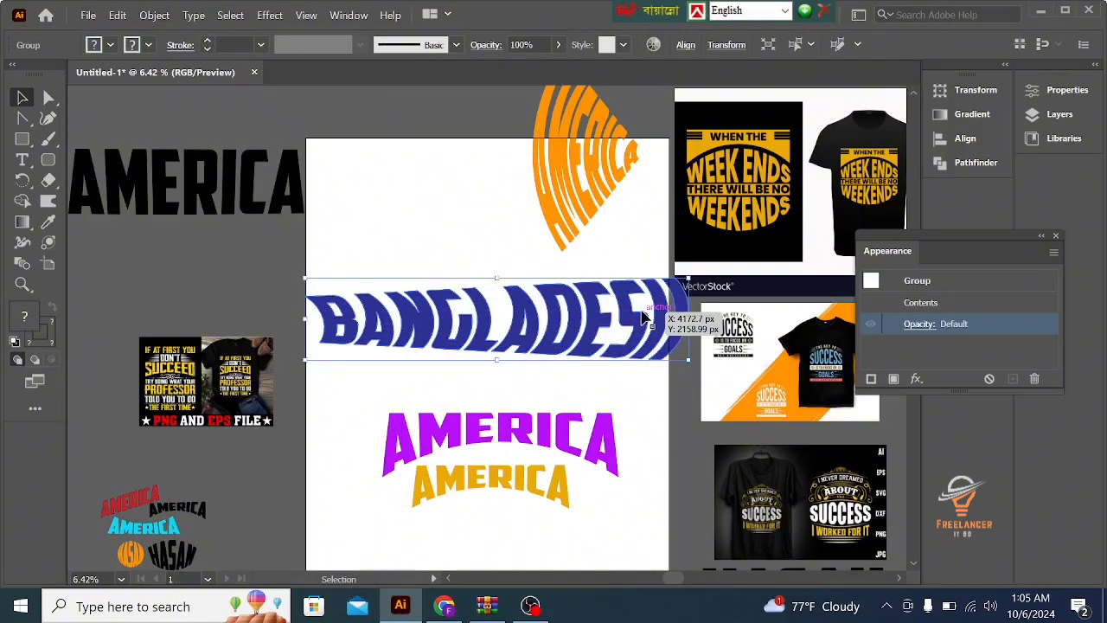
{"action": "left_click_drag", "start_coordinate": [690, 363], "coordinate": [636, 340]}
{"action": "left_click_drag", "start_coordinate": [558, 327], "coordinate": [607, 531]}
{"action": "left_click", "coordinate": [654, 464]}
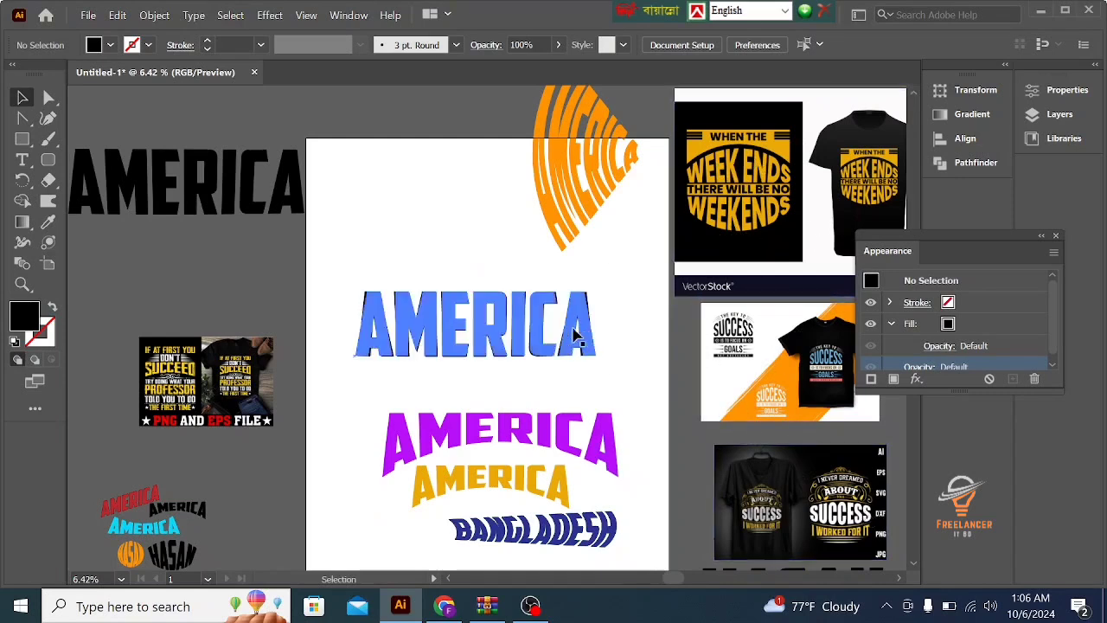
- Select the black AMERICA text in the middle of the artboard and open the choice of Warp effects for it
{"action": "left_click", "coordinate": [499, 351]}
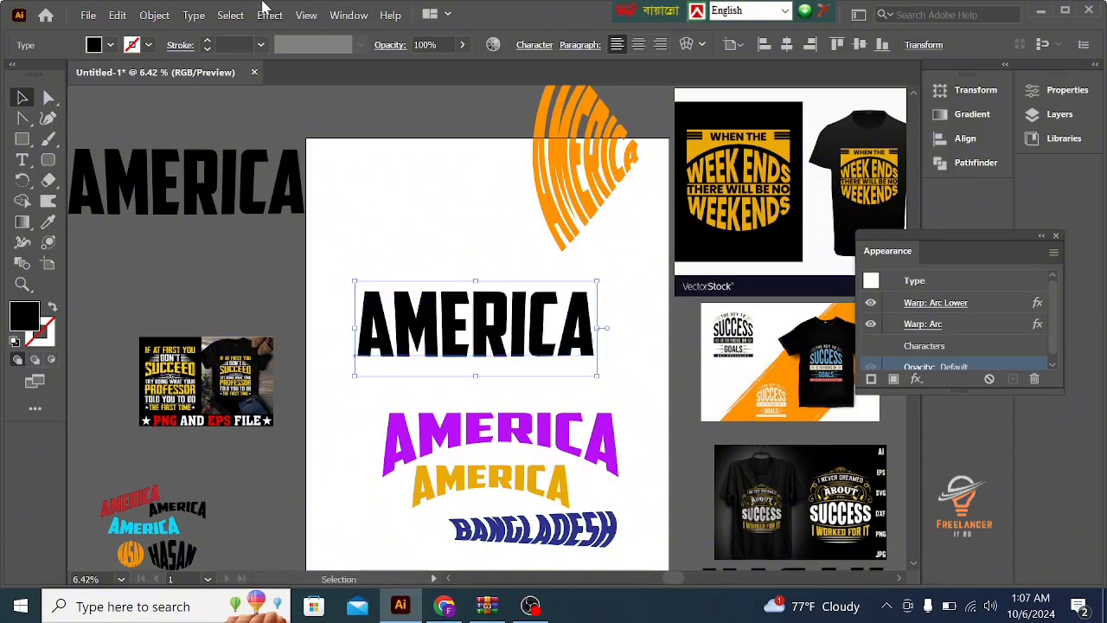
{"action": "left_click", "coordinate": [266, 16]}
{"action": "mouse_move", "coordinate": [318, 272]}
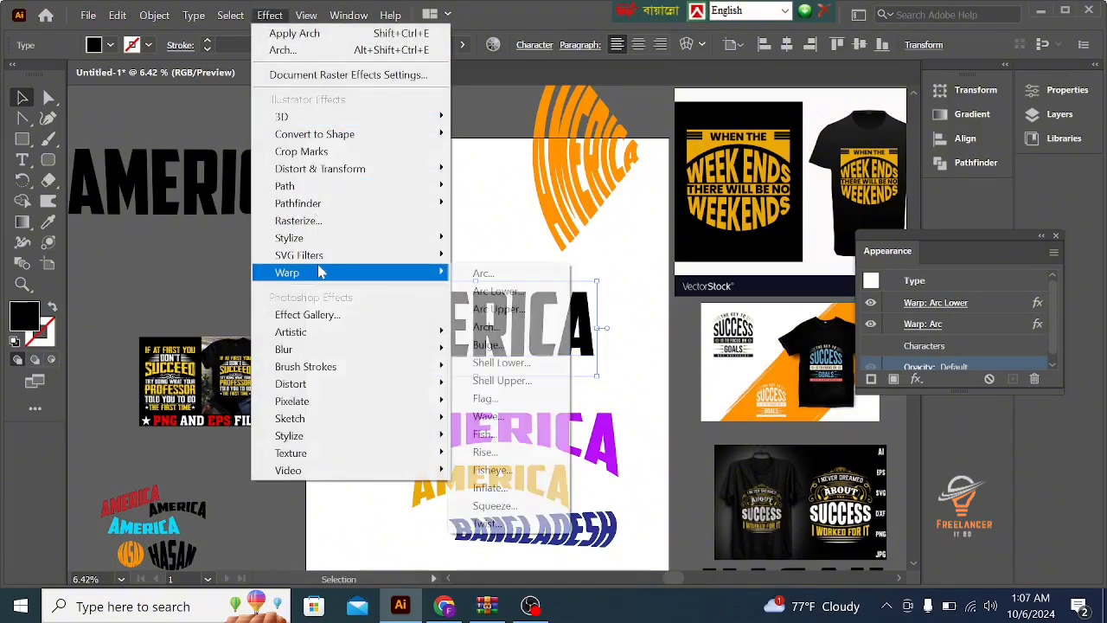
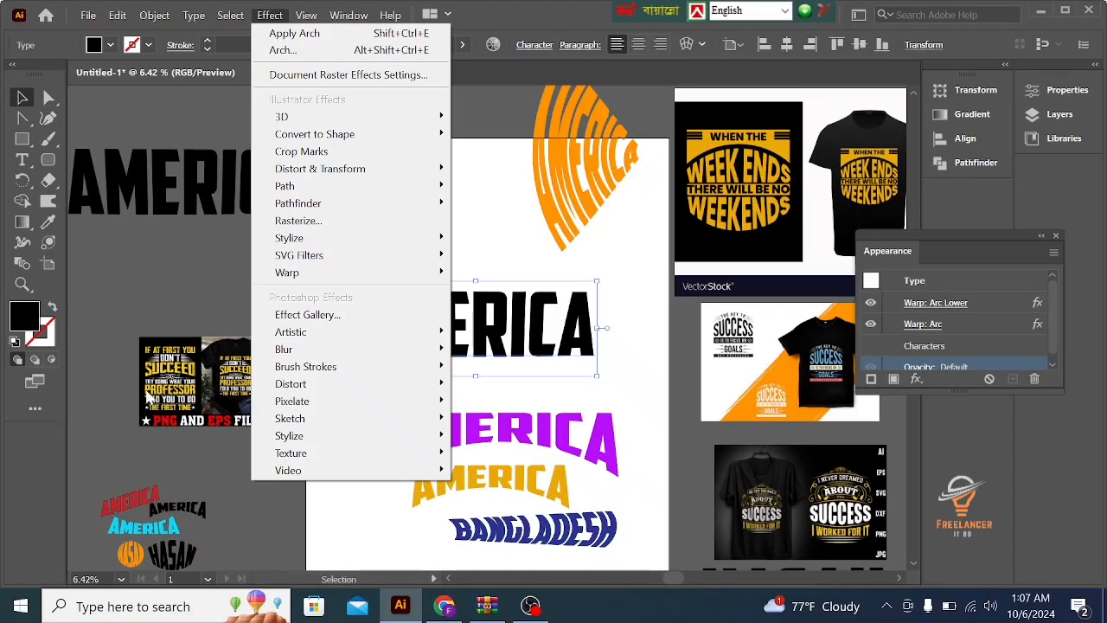
- Try a vertical Shell Lower warp on the black AMERICA text with the bend set to 5%
{"action": "mouse_move", "coordinate": [297, 371]}
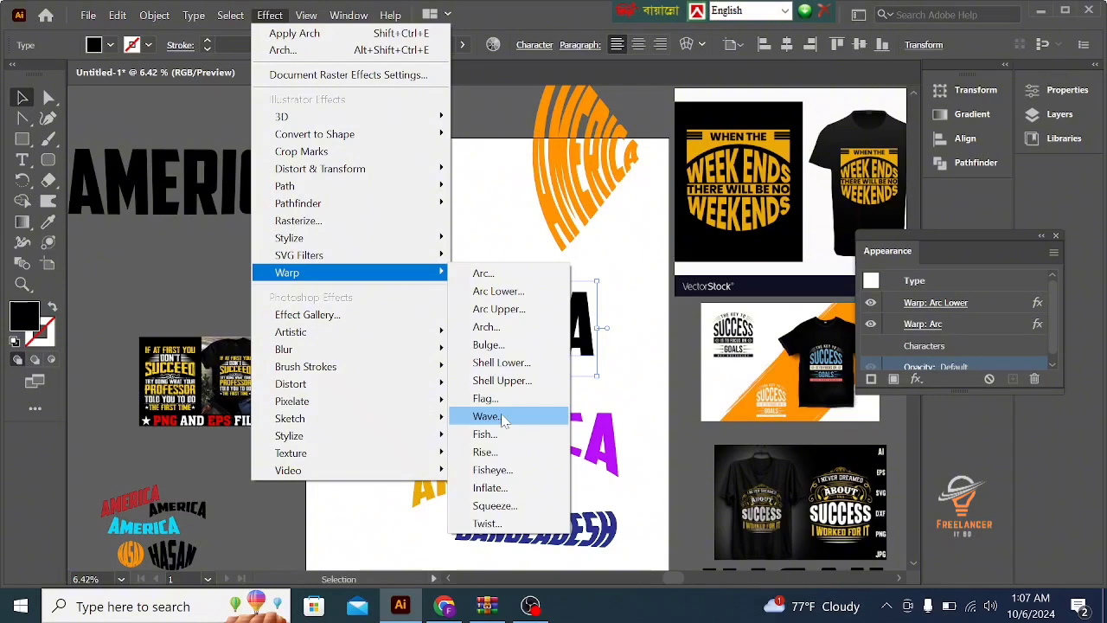
{"action": "left_click", "coordinate": [503, 363]}
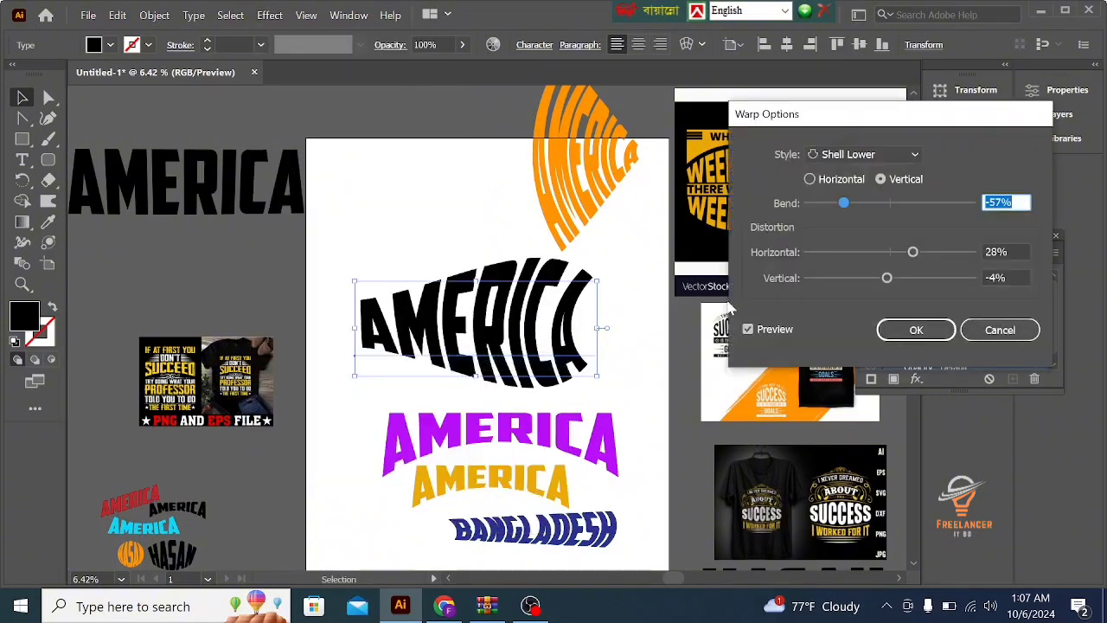
{"action": "left_click", "coordinate": [882, 203]}
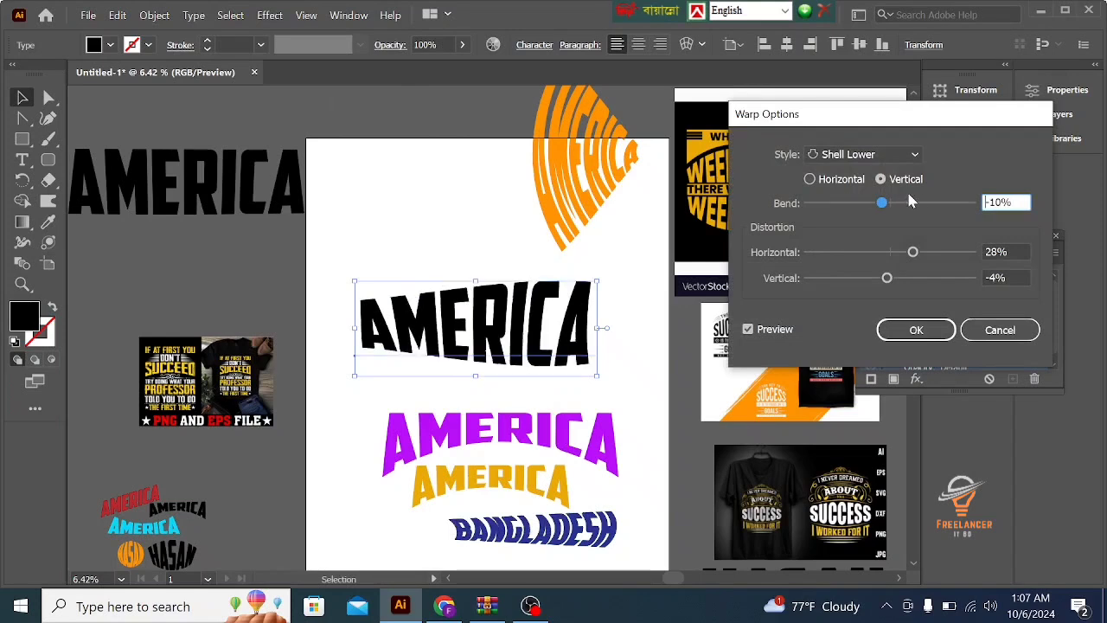
{"action": "left_click", "coordinate": [944, 202]}
{"action": "left_click", "coordinate": [916, 201]}
{"action": "left_click", "coordinate": [893, 201]}
- Try different distortions for the Shell Lower warp, ending at -5% horizontal and -3% vertical, and discard the warp
{"action": "left_click", "coordinate": [855, 251]}
{"action": "left_click", "coordinate": [869, 251]}
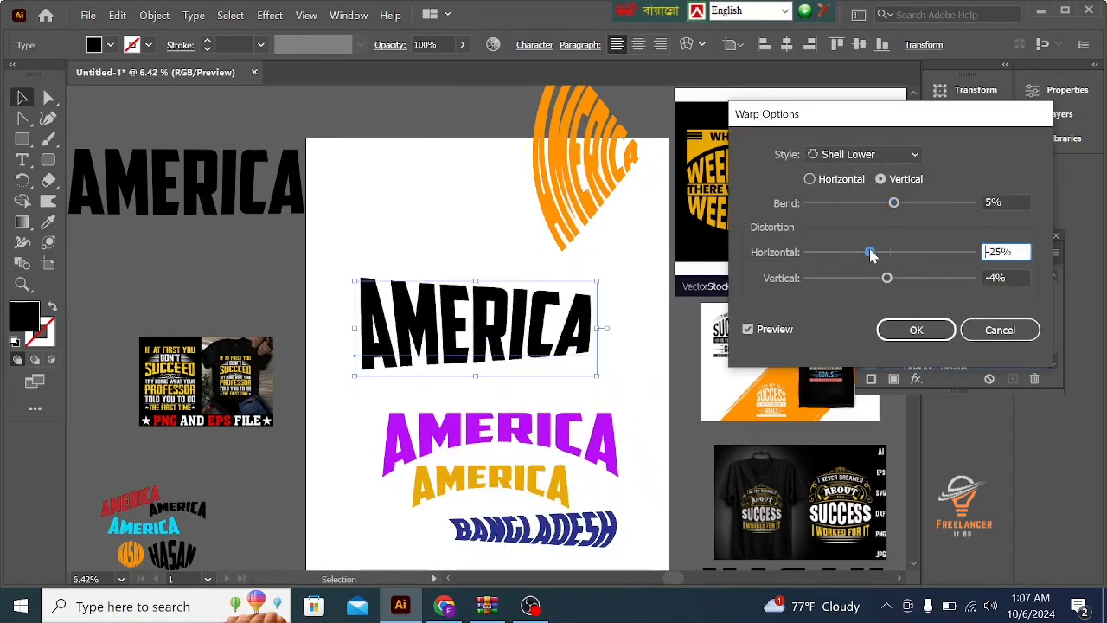
{"action": "left_click", "coordinate": [838, 251]}
{"action": "left_click", "coordinate": [869, 251]}
{"action": "left_click", "coordinate": [920, 252]}
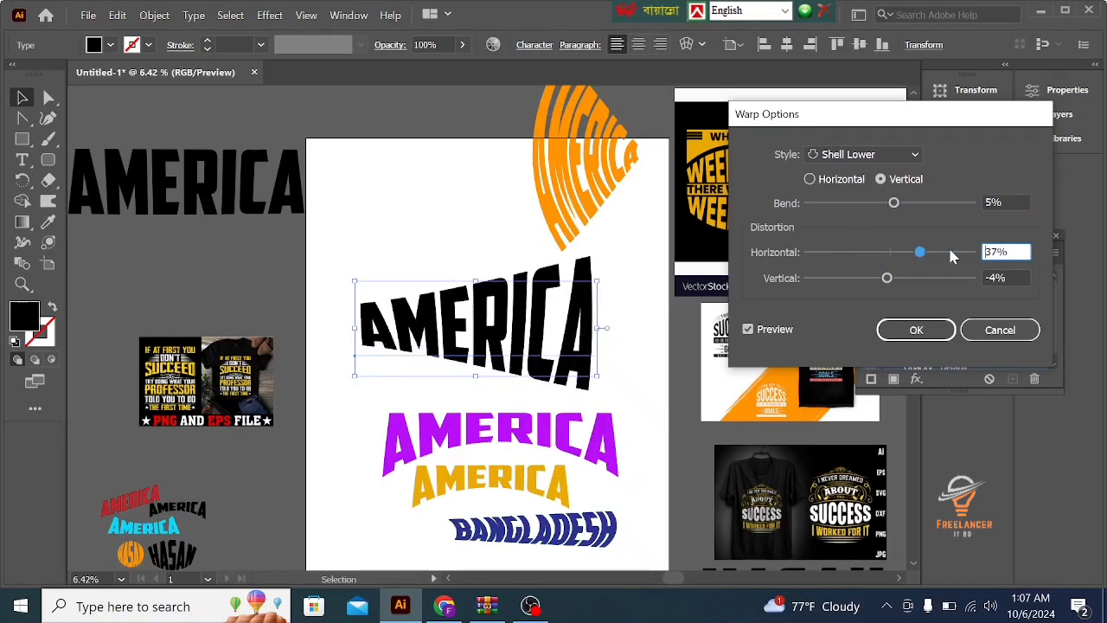
{"action": "left_click", "coordinate": [950, 252]}
{"action": "left_click", "coordinate": [955, 251]}
{"action": "left_click_drag", "start_coordinate": [948, 278], "coordinate": [891, 255]}
{"action": "left_click", "coordinate": [846, 252]}
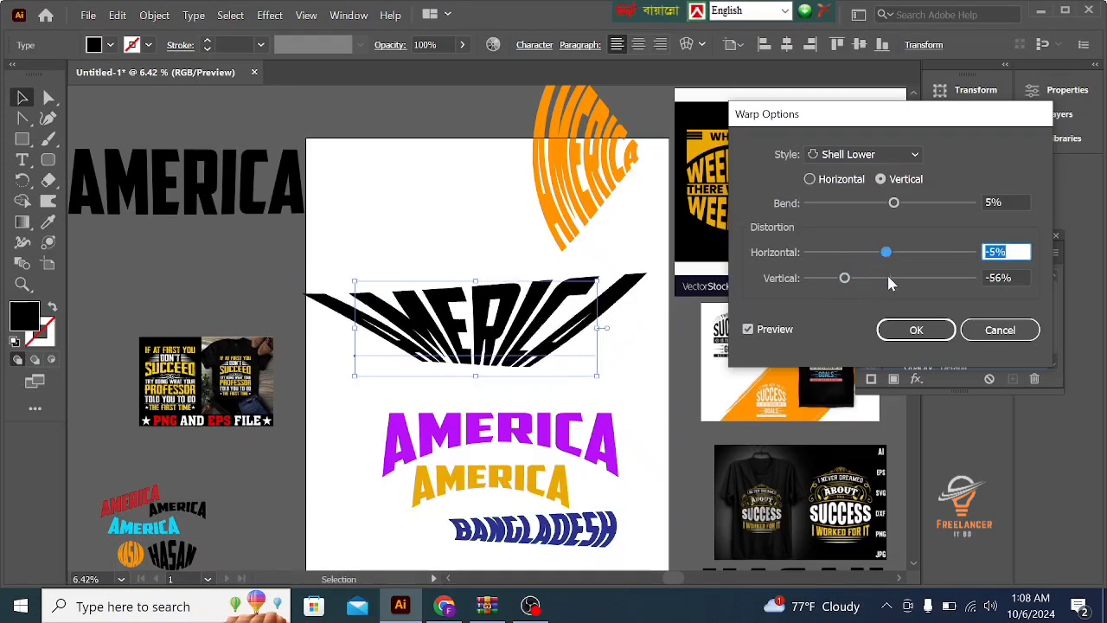
{"action": "left_click", "coordinate": [888, 278]}
{"action": "left_click", "coordinate": [969, 340]}
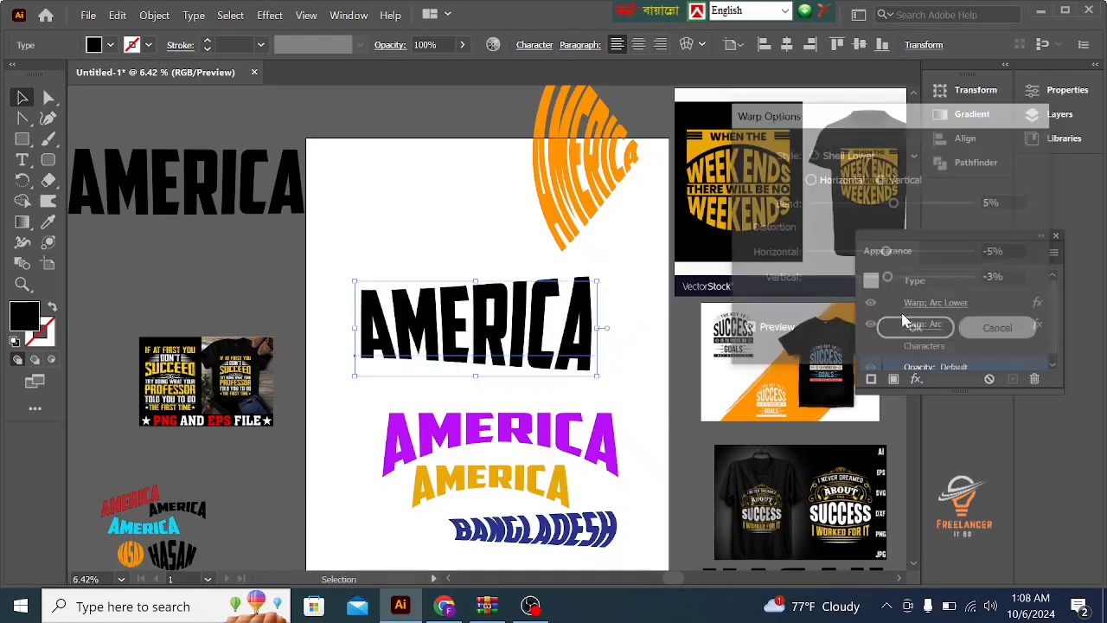
- Try a vertical Shell Upper warp on the black AMERICA text with 40% bend, -51% horizontal and 26% vertical distortion, and discard it
{"action": "left_click", "coordinate": [270, 16]}
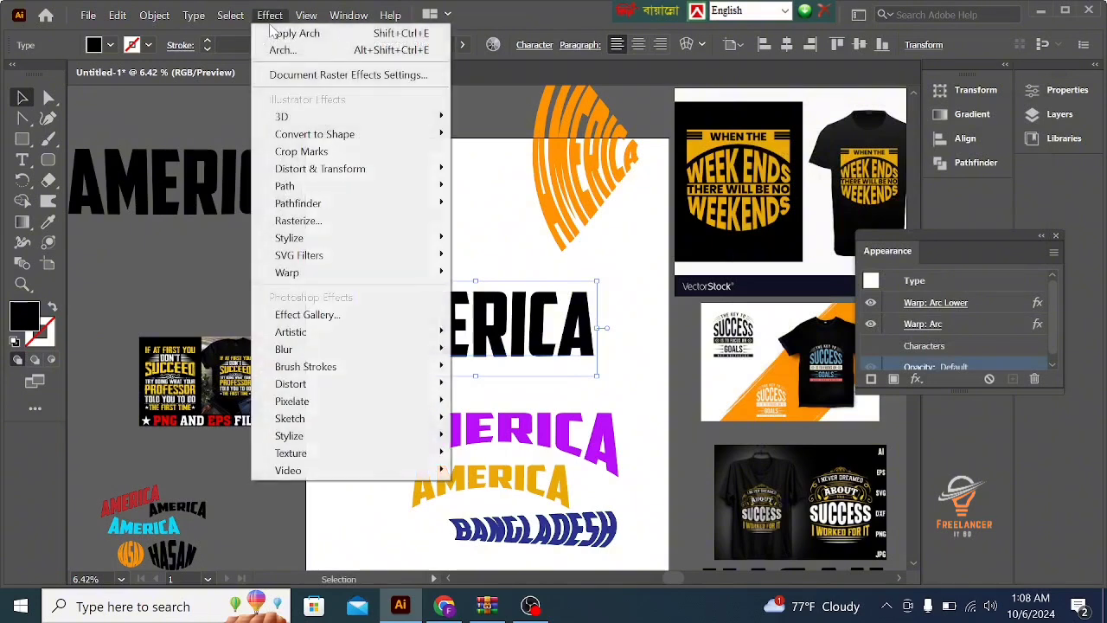
{"action": "mouse_move", "coordinate": [316, 277]}
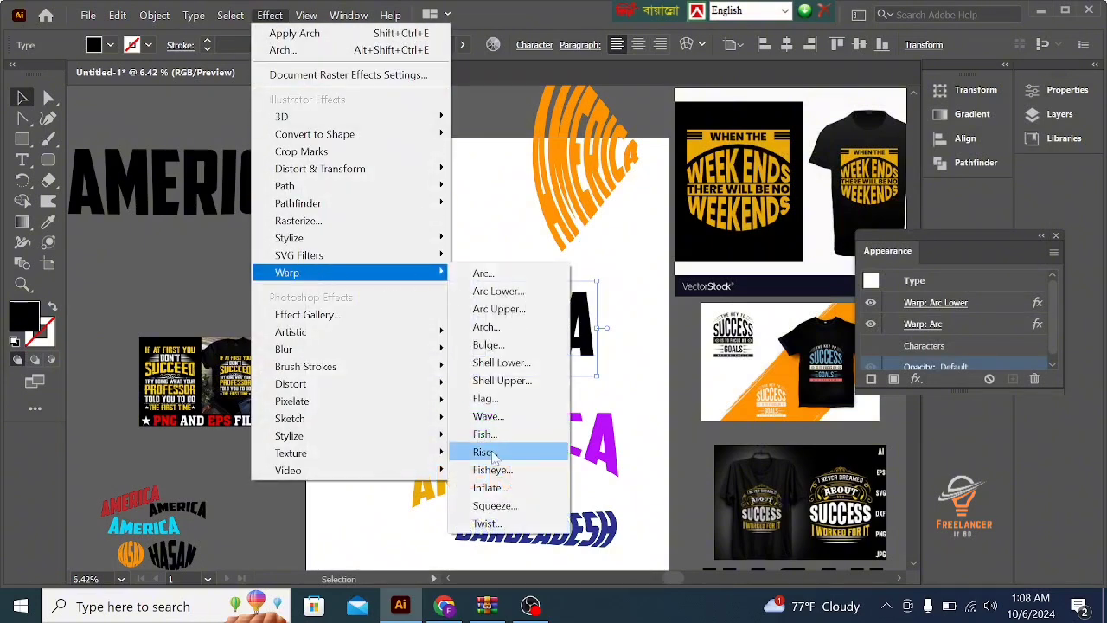
{"action": "left_click", "coordinate": [524, 380]}
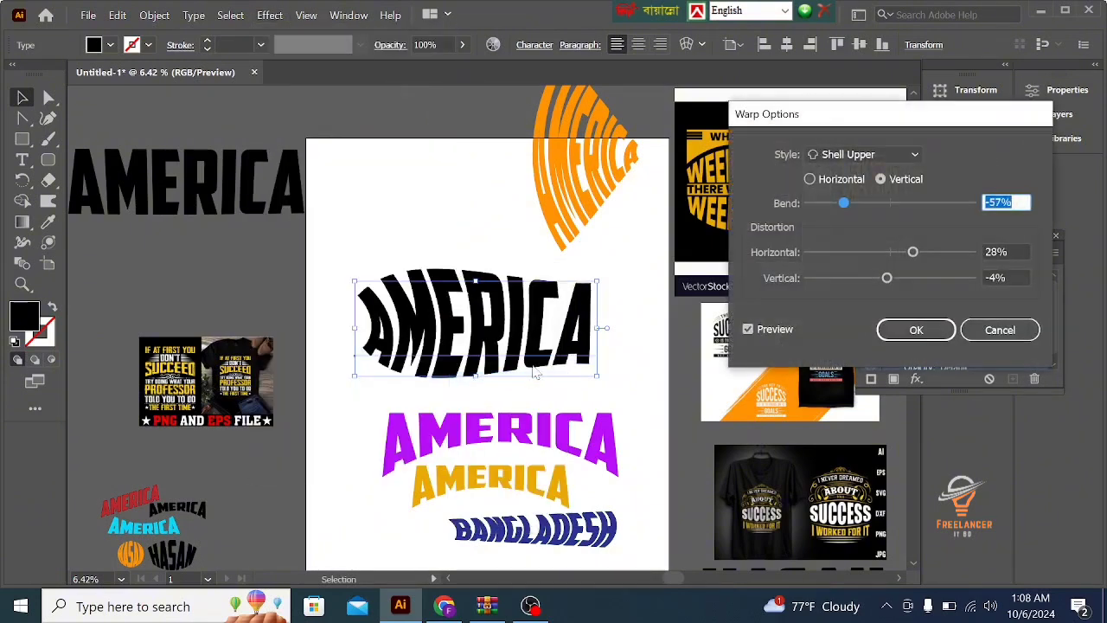
{"action": "left_click_drag", "start_coordinate": [844, 202], "coordinate": [924, 203]}
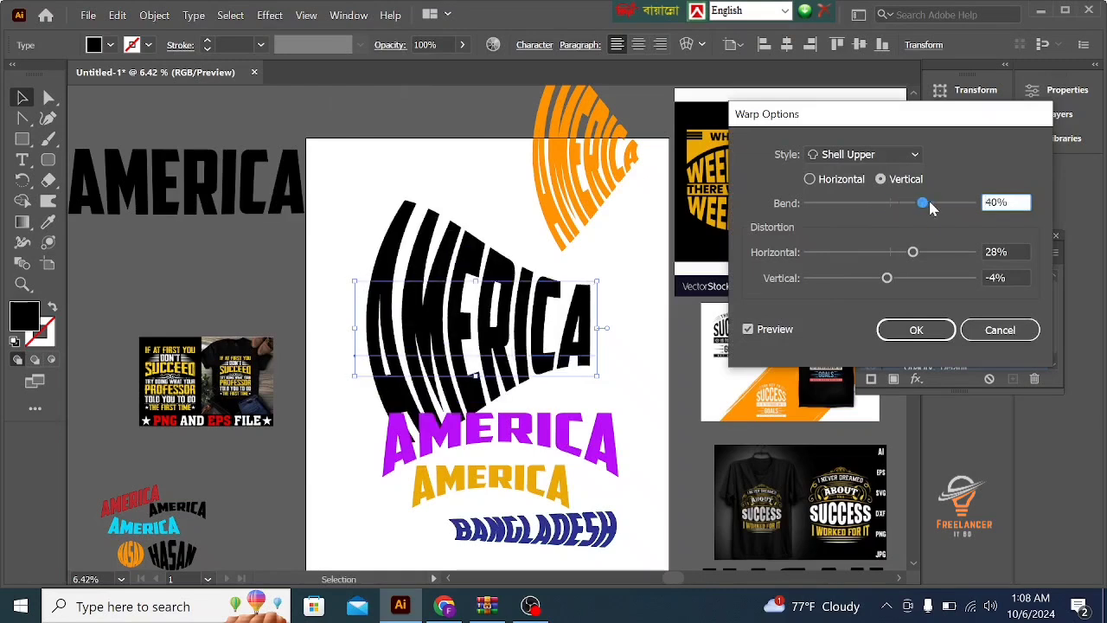
{"action": "left_click_drag", "start_coordinate": [930, 253], "coordinate": [893, 279]}
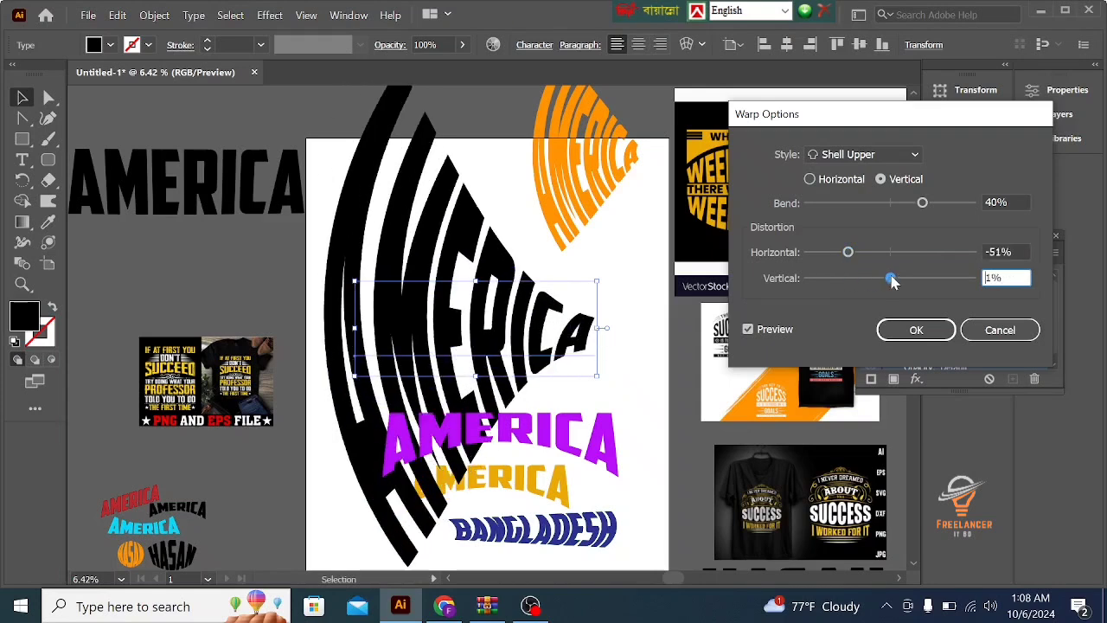
{"action": "left_click", "coordinate": [911, 278]}
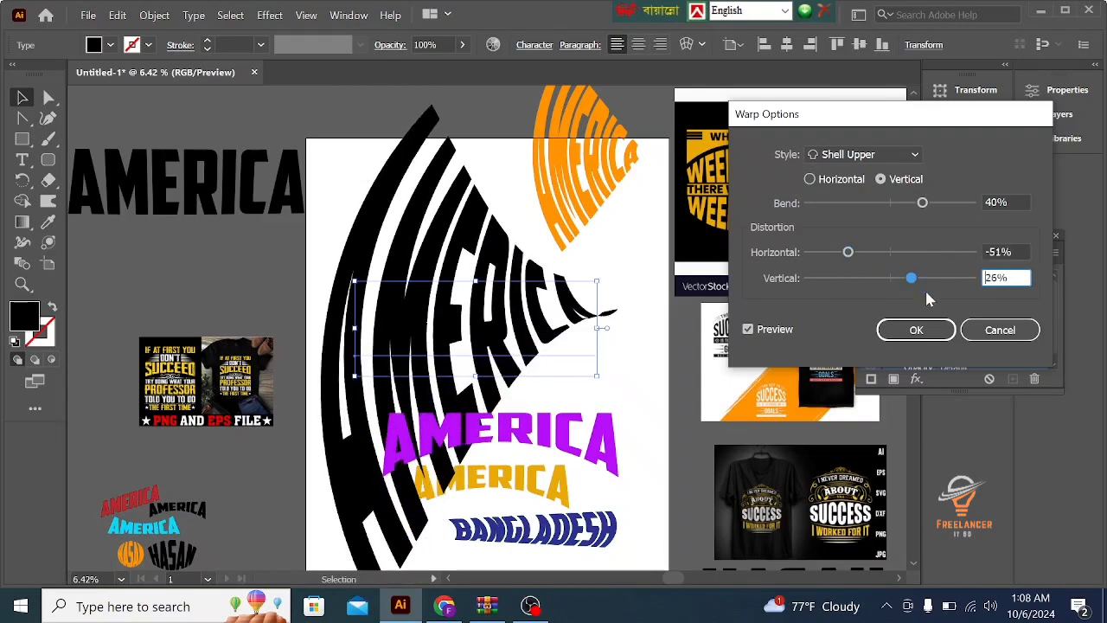
{"action": "left_click", "coordinate": [995, 329]}
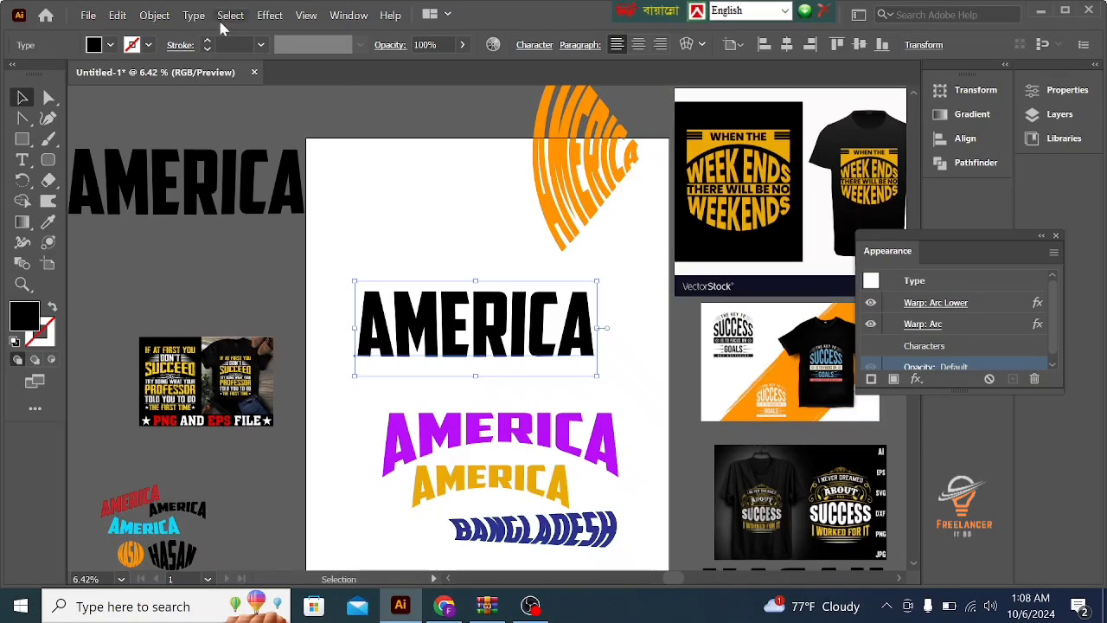
- Start a Flag warp on the black AMERICA text with horizontal orientation and a -34% bend
{"action": "left_click", "coordinate": [270, 19]}
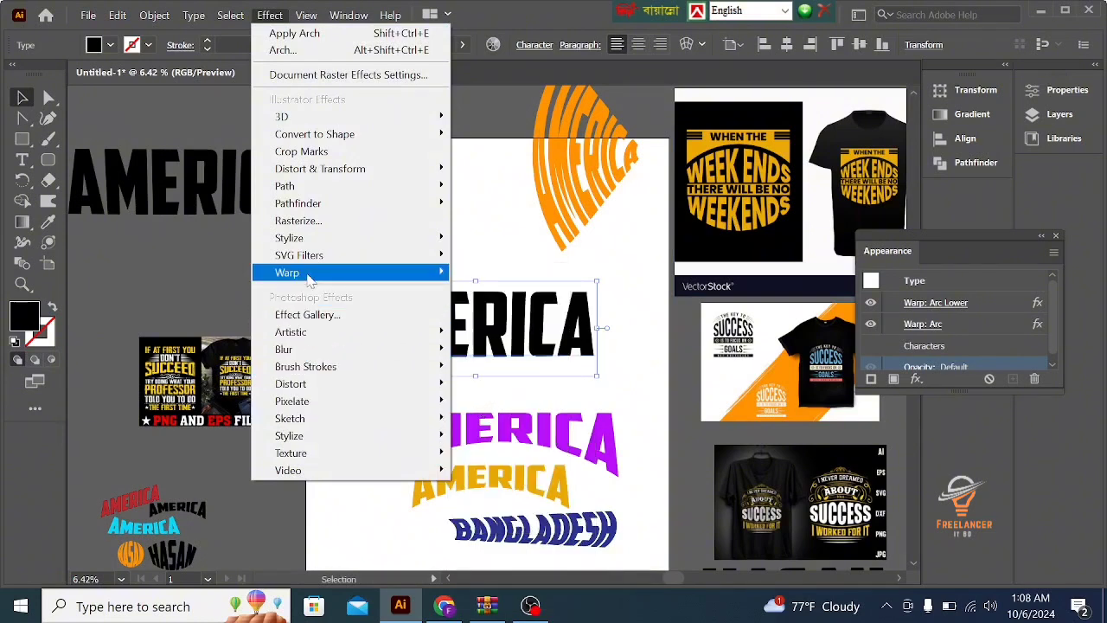
{"action": "mouse_move", "coordinate": [312, 273]}
{"action": "left_click", "coordinate": [484, 400]}
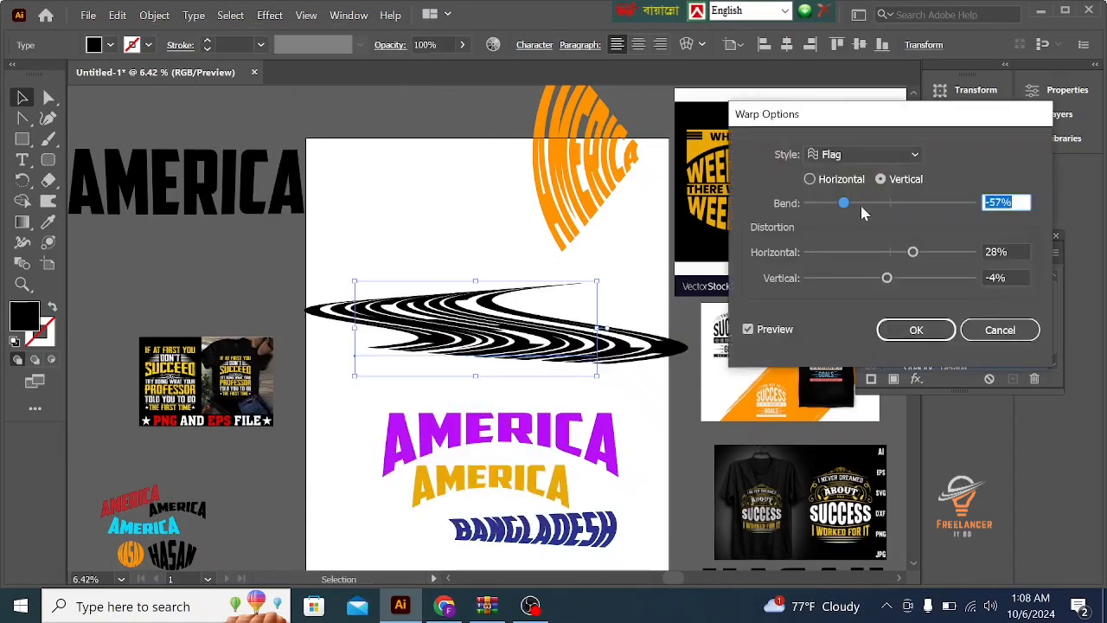
{"action": "left_click", "coordinate": [860, 203]}
{"action": "left_click", "coordinate": [809, 179]}
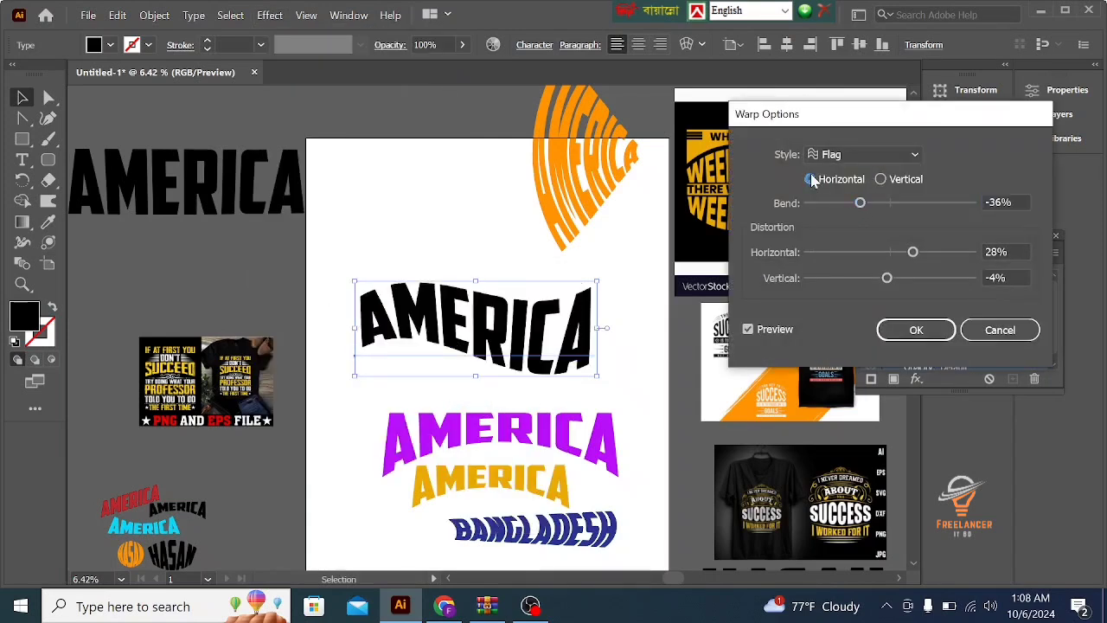
{"action": "left_click", "coordinate": [869, 202]}
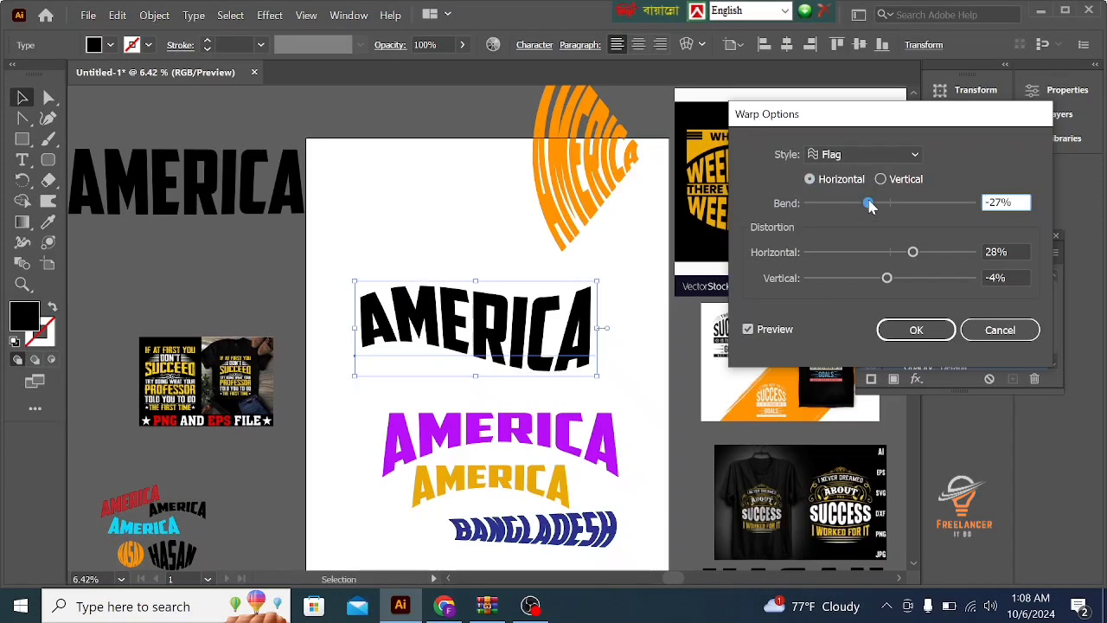
{"action": "left_click_drag", "start_coordinate": [869, 205], "coordinate": [852, 208]}
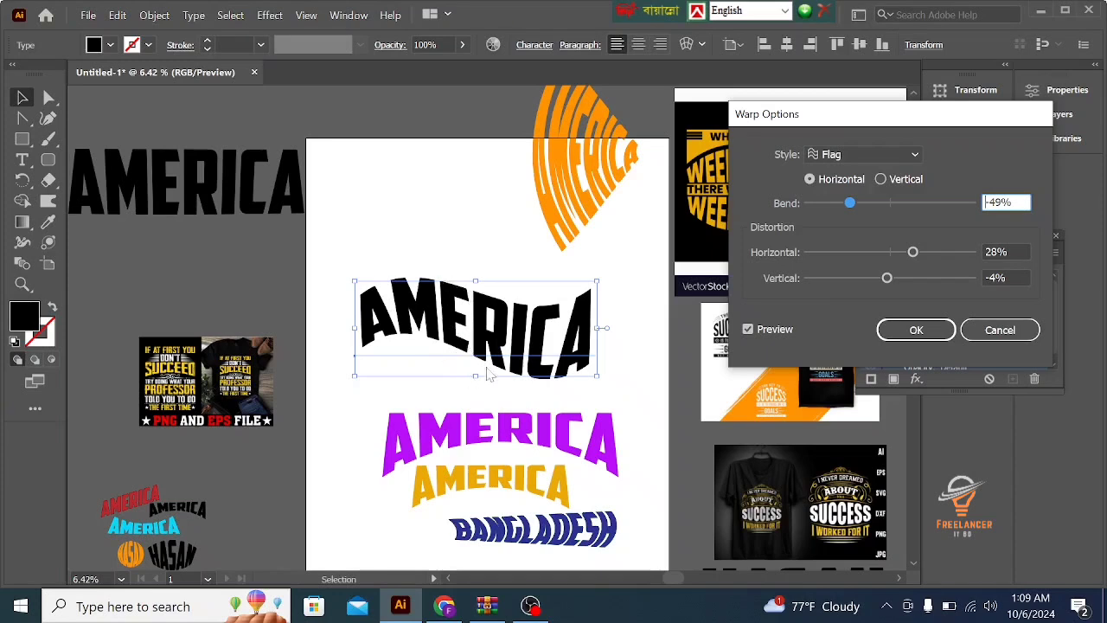
{"action": "left_click_drag", "start_coordinate": [856, 201], "coordinate": [864, 204]}
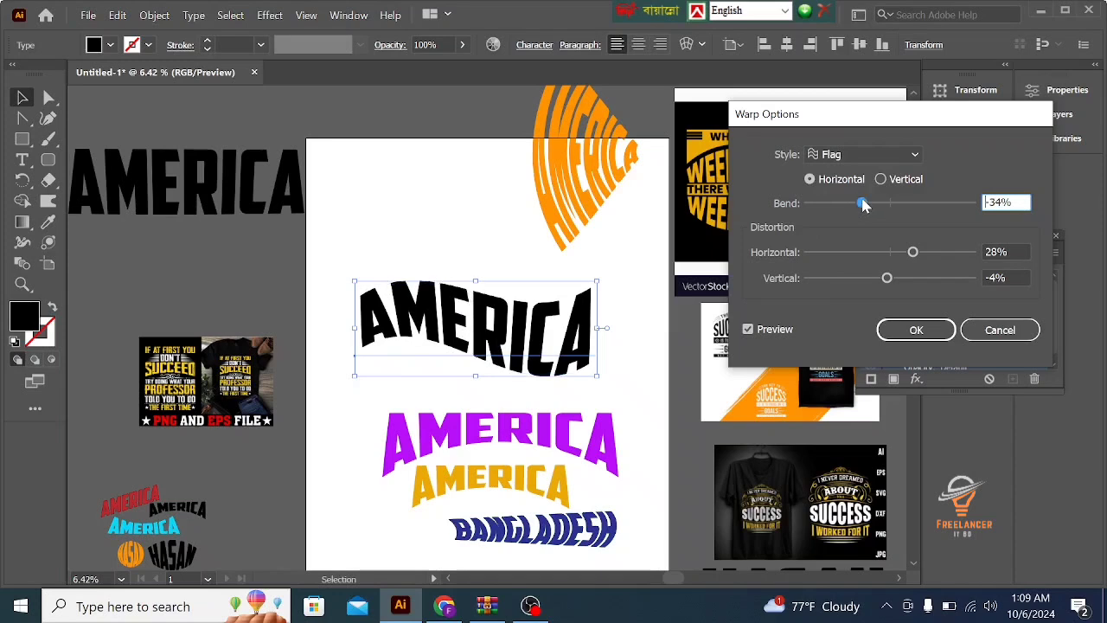
- Set the Flag warp's distortion to 41% horizontal and 8% vertical
{"action": "left_click", "coordinate": [924, 252]}
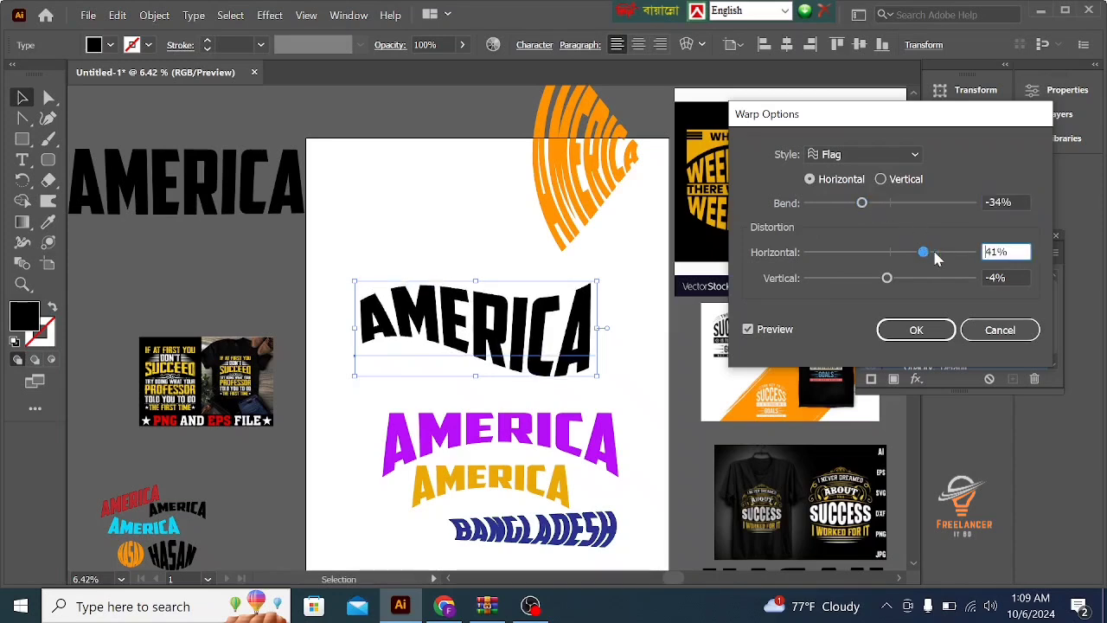
{"action": "left_click", "coordinate": [897, 279]}
{"action": "left_click_drag", "start_coordinate": [897, 279], "coordinate": [871, 286]}
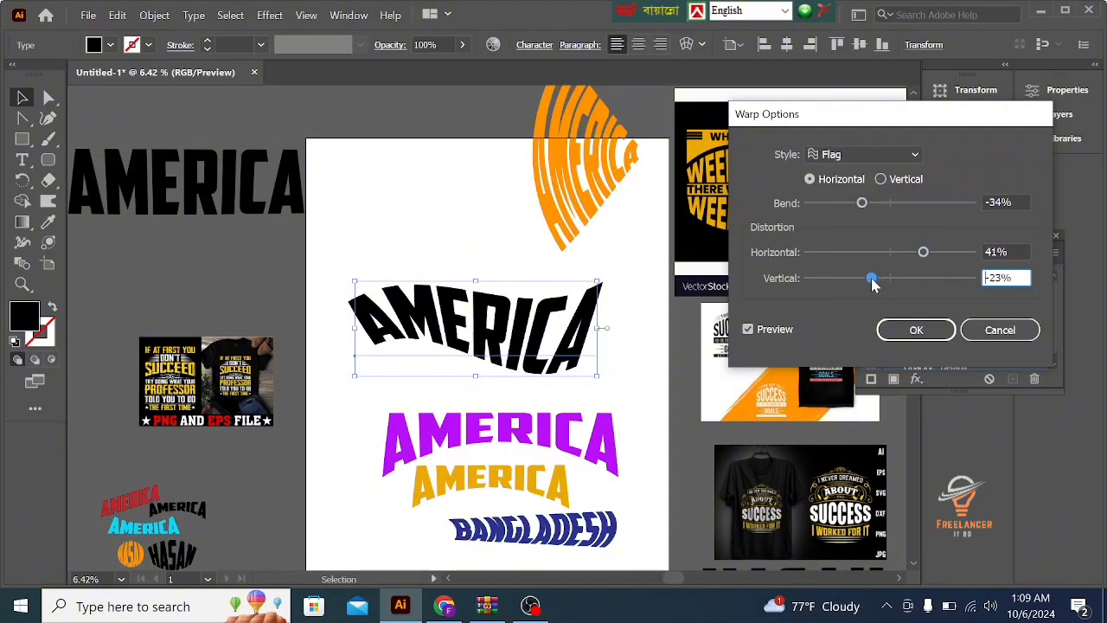
{"action": "left_click", "coordinate": [878, 279]}
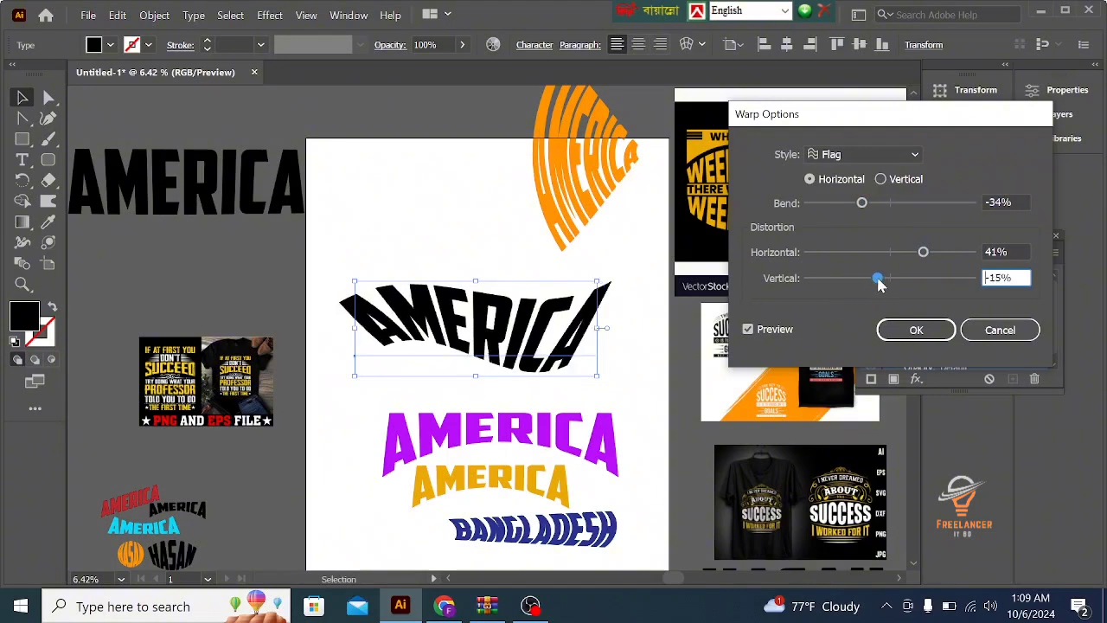
{"action": "left_click", "coordinate": [883, 278]}
{"action": "left_click", "coordinate": [891, 282]}
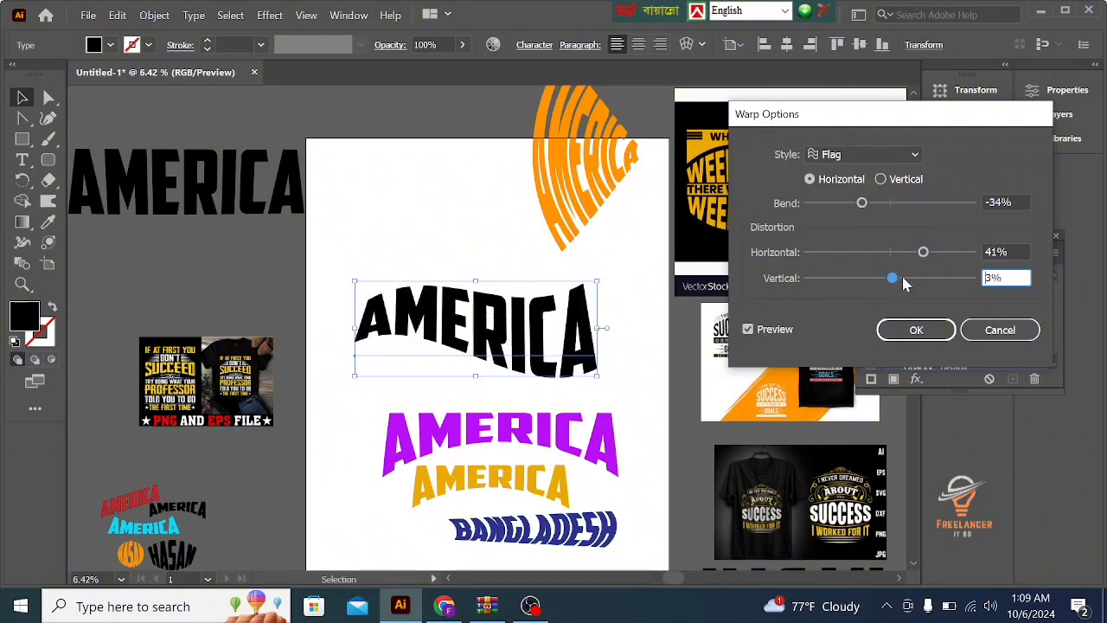
{"action": "left_click", "coordinate": [911, 284]}
{"action": "left_click", "coordinate": [896, 282]}
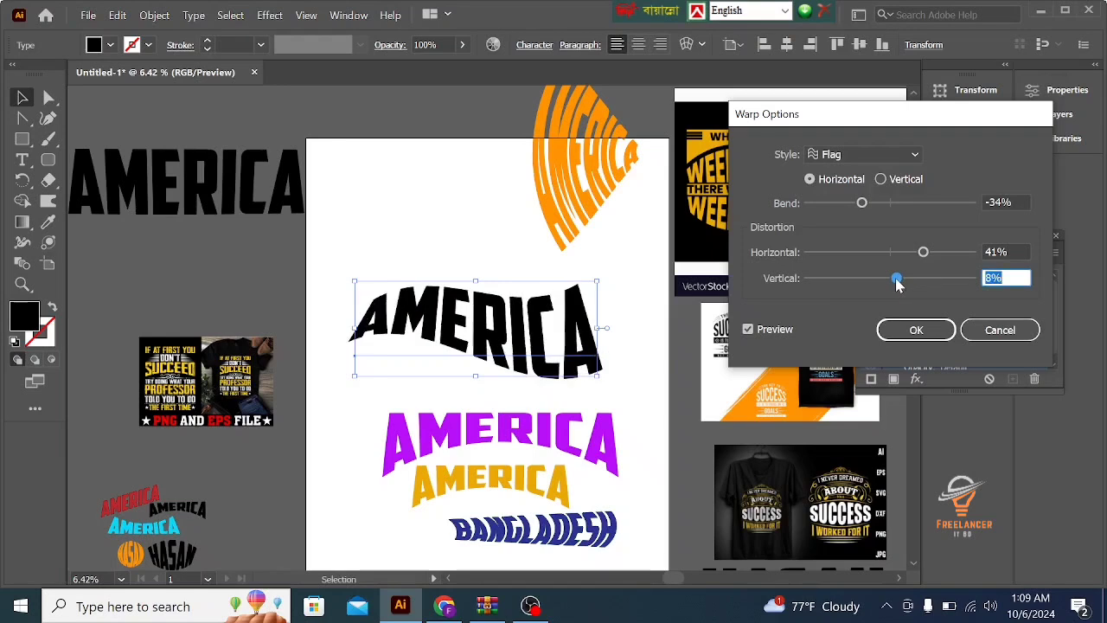
- Set the Flag warp's horizontal distortion to -5% and its bend to -48%, and apply the warp
{"action": "left_click", "coordinate": [886, 253]}
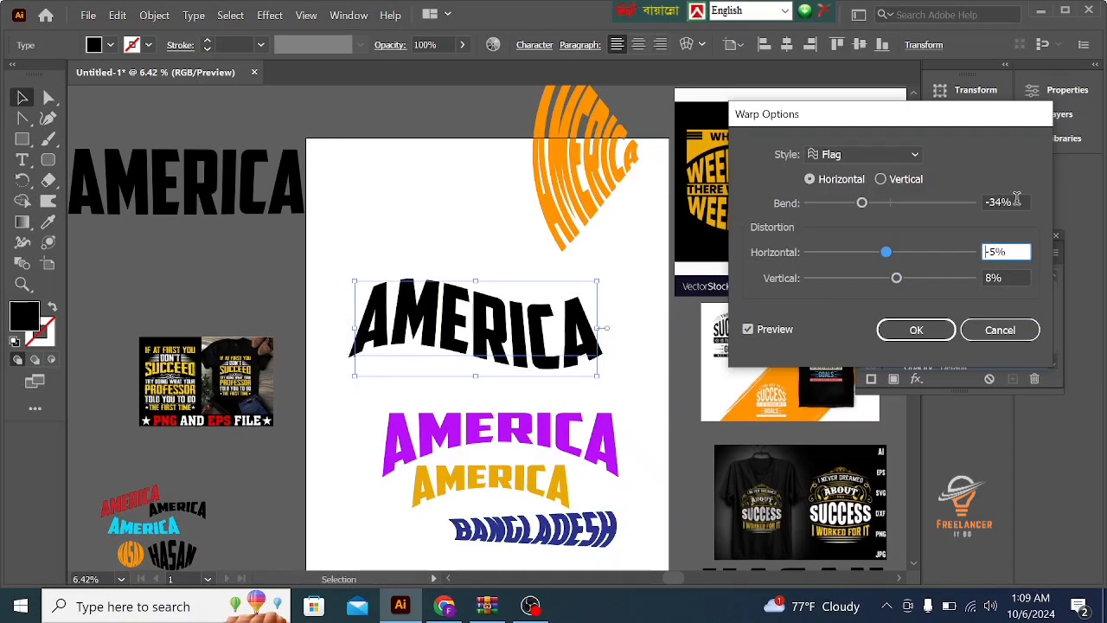
{"action": "mouse_move", "coordinate": [862, 208]}
{"action": "left_mouse_down"}
{"action": "mouse_move", "coordinate": [883, 205]}
{"action": "mouse_move", "coordinate": [856, 212]}
{"action": "left_mouse_up"}
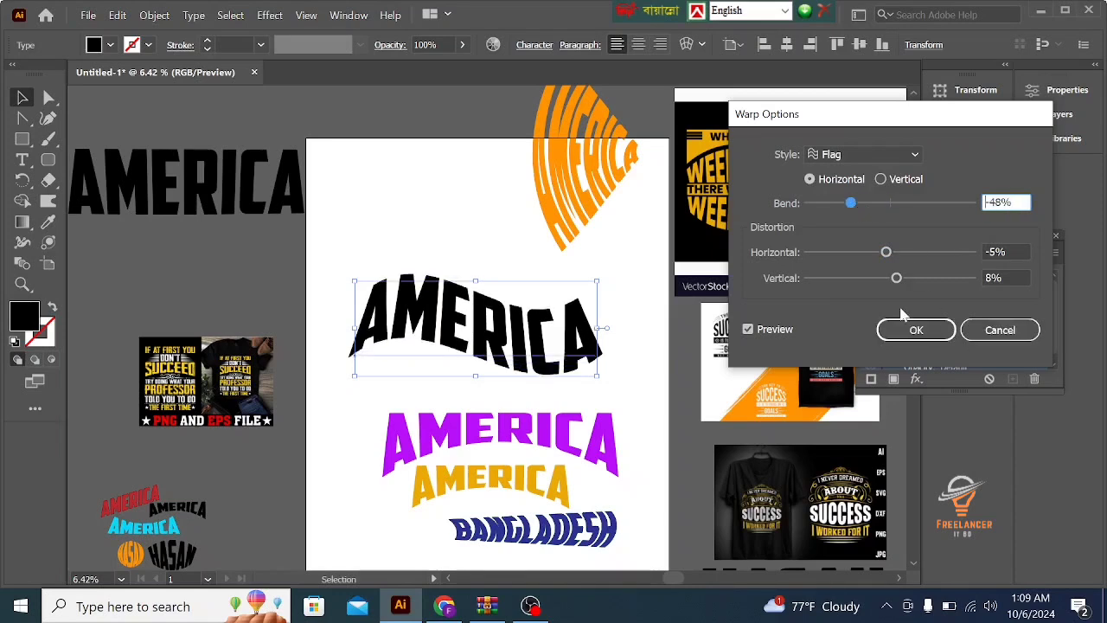
{"action": "left_click", "coordinate": [916, 330]}
- Select the flag-warped AMERICA text and expand its appearance
{"action": "left_click", "coordinate": [447, 237]}
{"action": "left_click", "coordinate": [449, 297]}
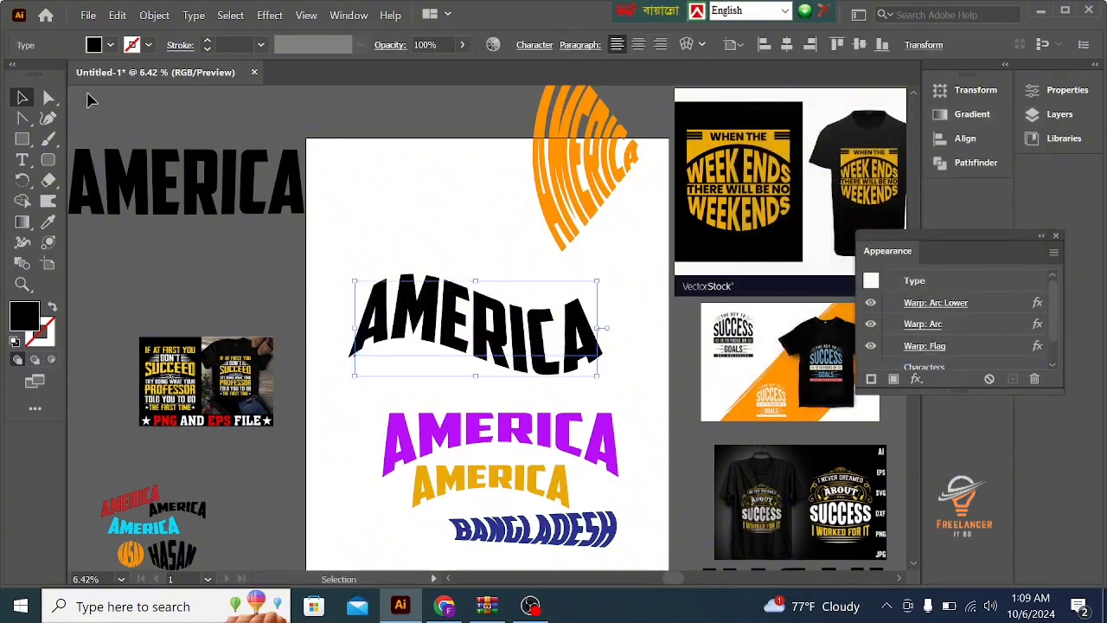
{"action": "left_click", "coordinate": [154, 15]}
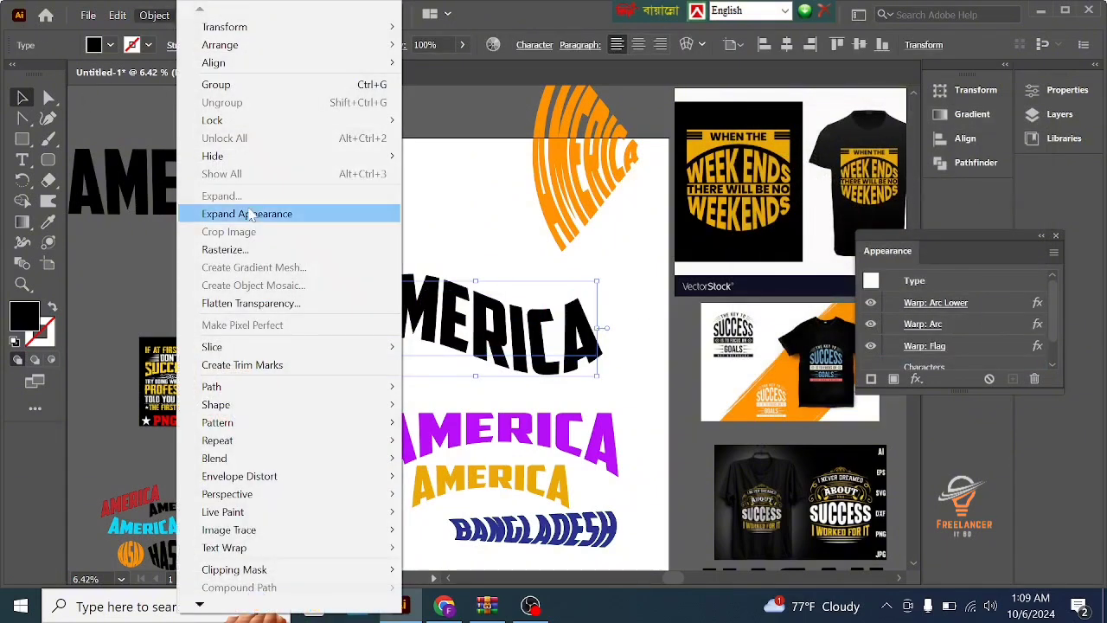
{"action": "left_click", "coordinate": [249, 215]}
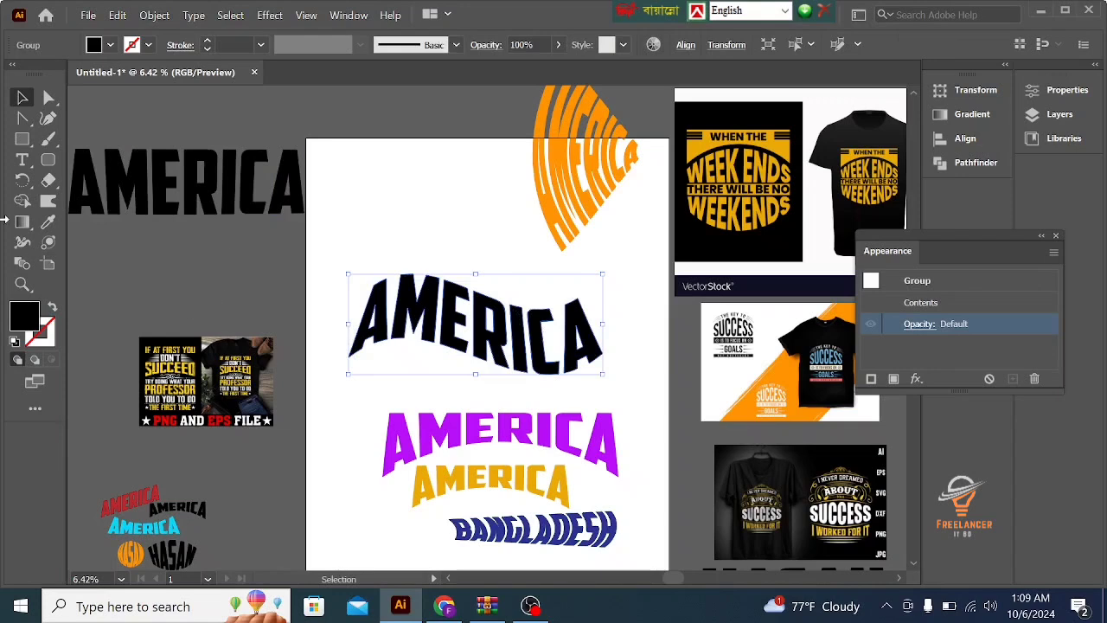
- Recolor the expanded AMERICA group with the muted blue sampled from the SUCCESS T-shirt design and deselect it
{"action": "left_click", "coordinate": [47, 222]}
{"action": "left_click", "coordinate": [165, 249]}
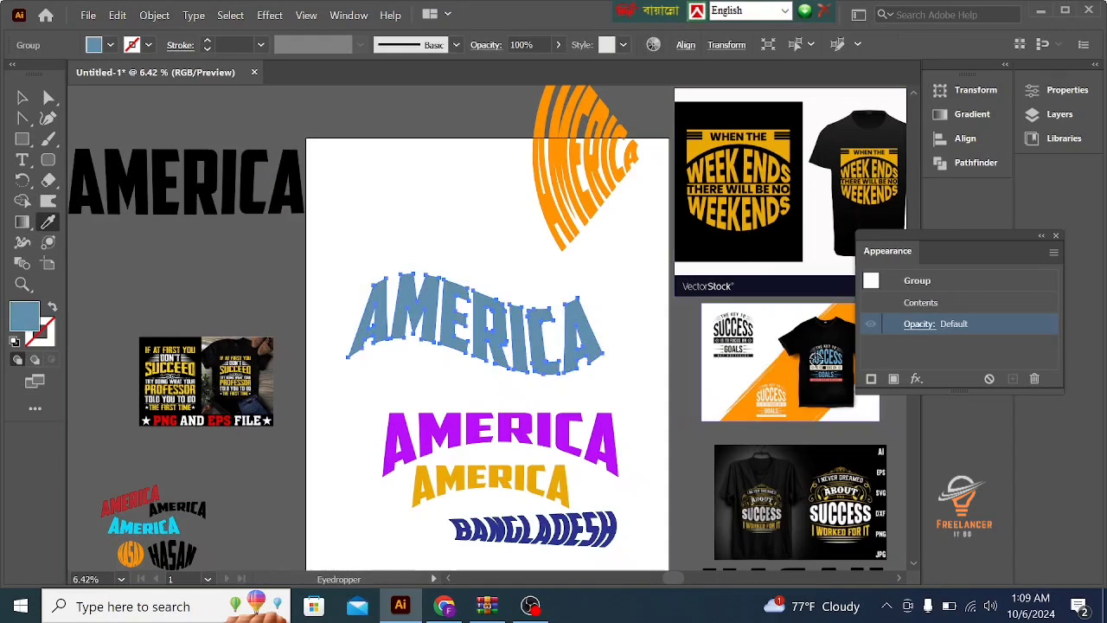
{"action": "left_click", "coordinate": [24, 97]}
{"action": "left_click", "coordinate": [383, 209]}
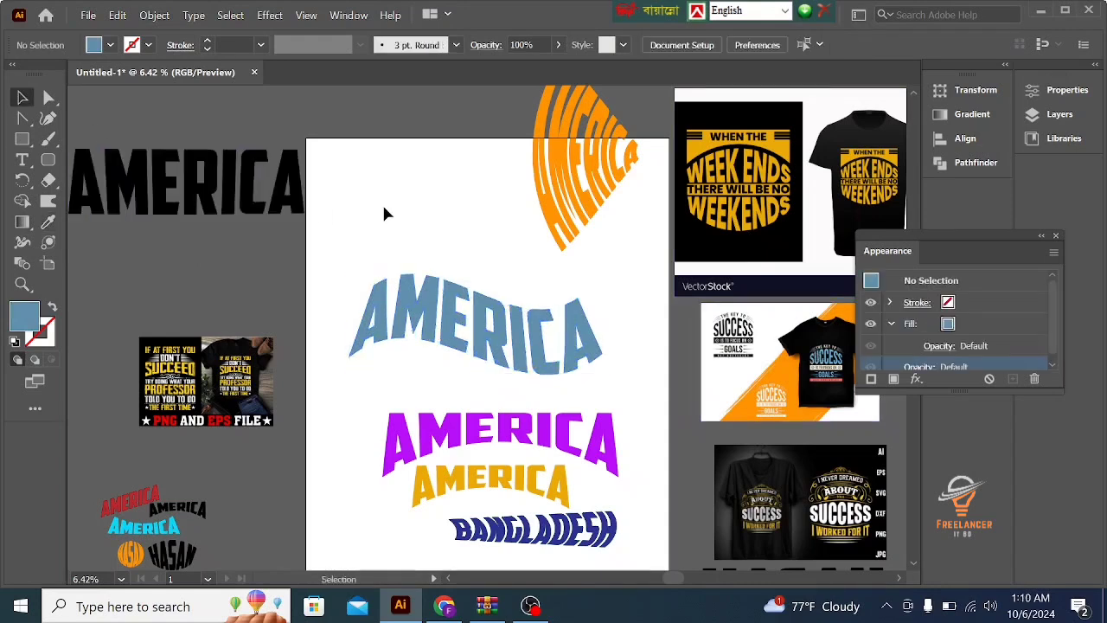
- Shrink the blue AMERICA group to about half its width and place it beside BANGLADESH, near the artboard's left edge
{"action": "left_click", "coordinate": [483, 344]}
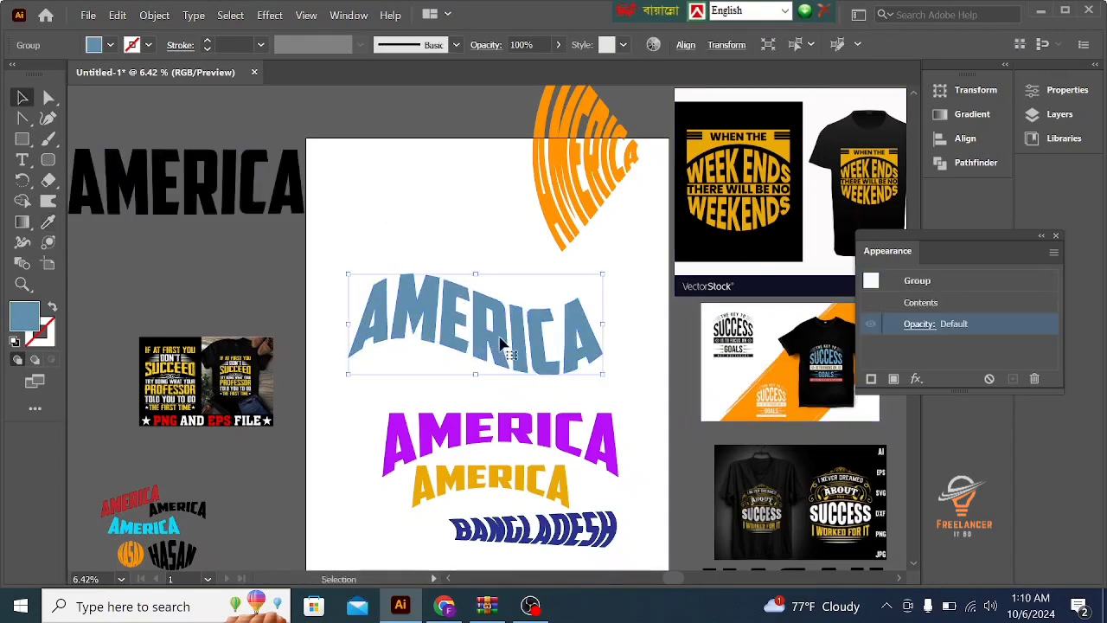
{"action": "left_click_drag", "start_coordinate": [604, 378], "coordinate": [543, 354]}
{"action": "left_click_drag", "start_coordinate": [471, 339], "coordinate": [378, 549]}
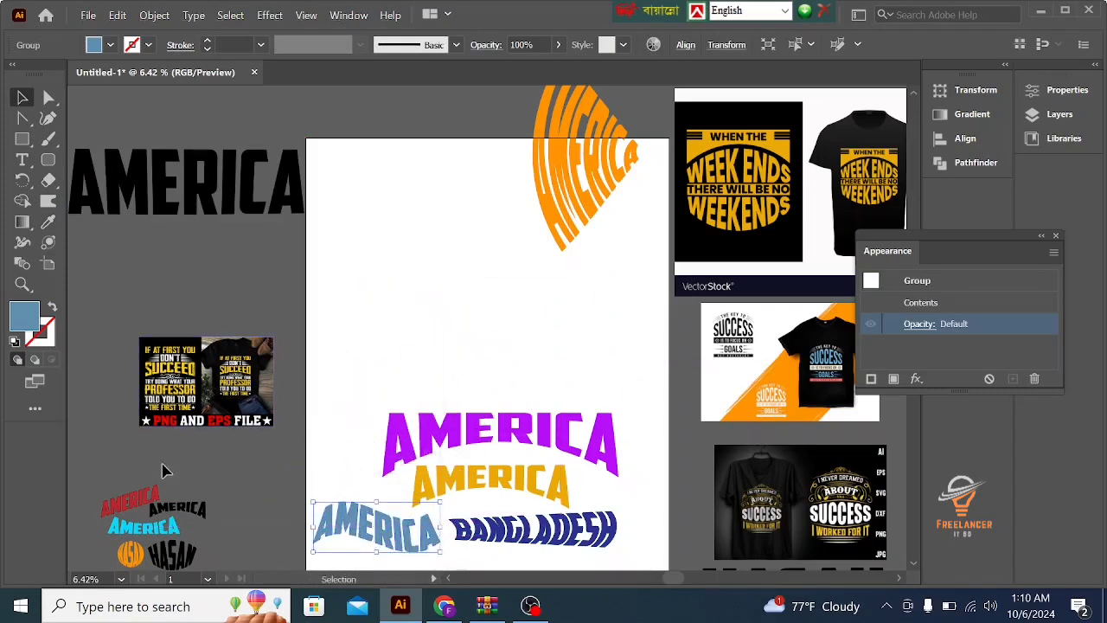
- Copy the black AMERICA text beside the artboard and place the duplicate on the artboard above the purple AMERICA
{"action": "left_click", "coordinate": [192, 205]}
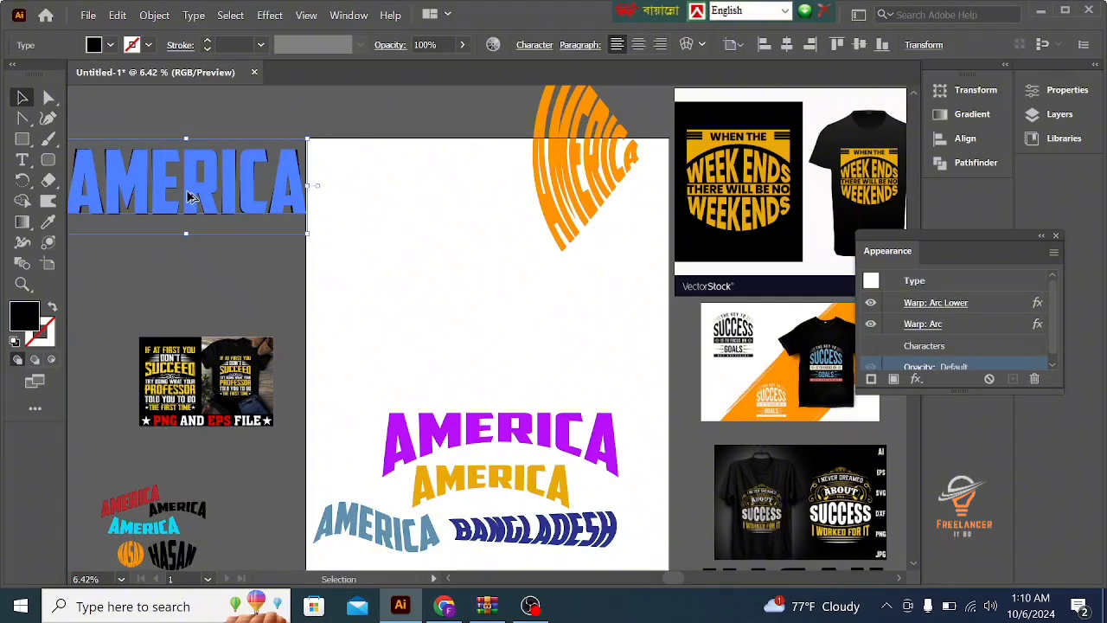
{"action": "key", "text": "alt+space"}
{"action": "left_click", "coordinate": [344, 236]}
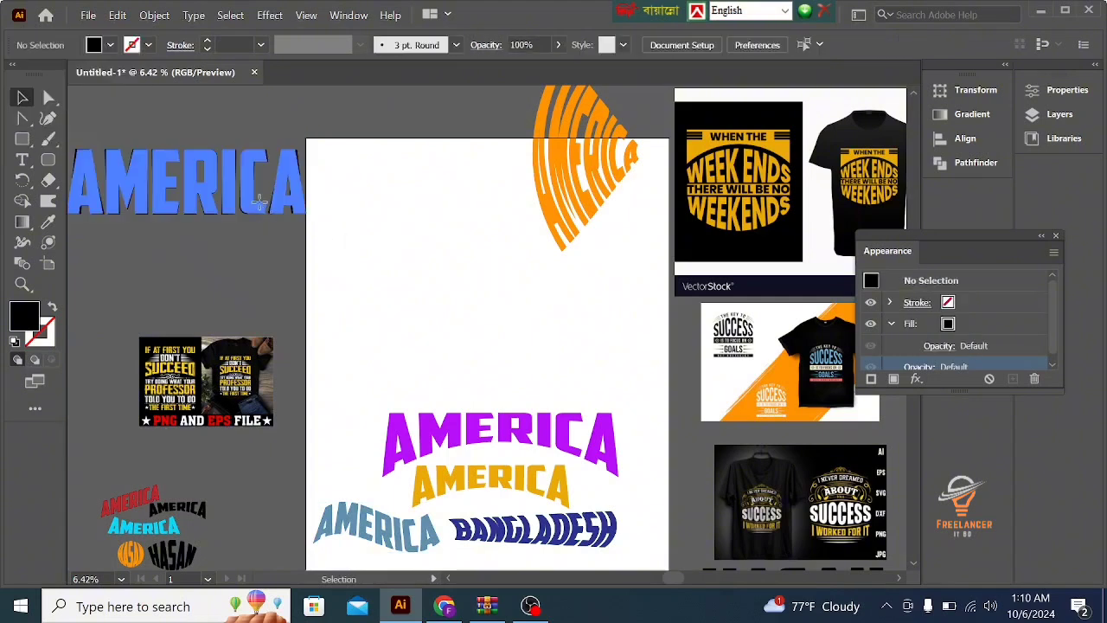
{"action": "left_click", "coordinate": [264, 208]}
{"action": "left_click_drag", "start_coordinate": [259, 207], "coordinate": [555, 360]}
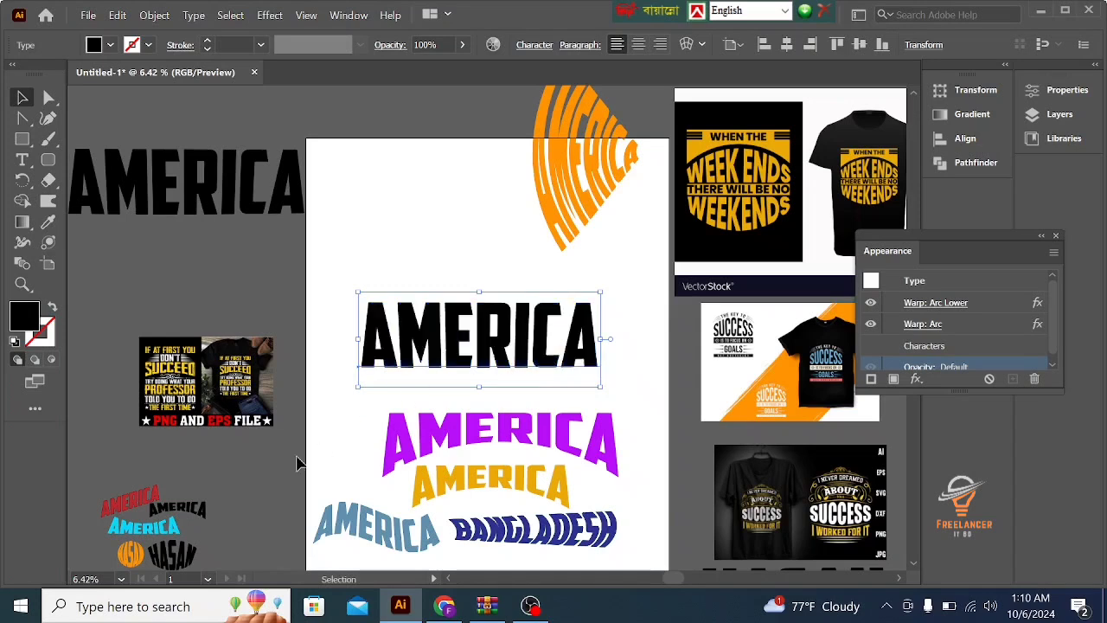
{"action": "scroll", "coordinate": [234, 421], "scroll_direction": "down", "scroll_amount": 1}
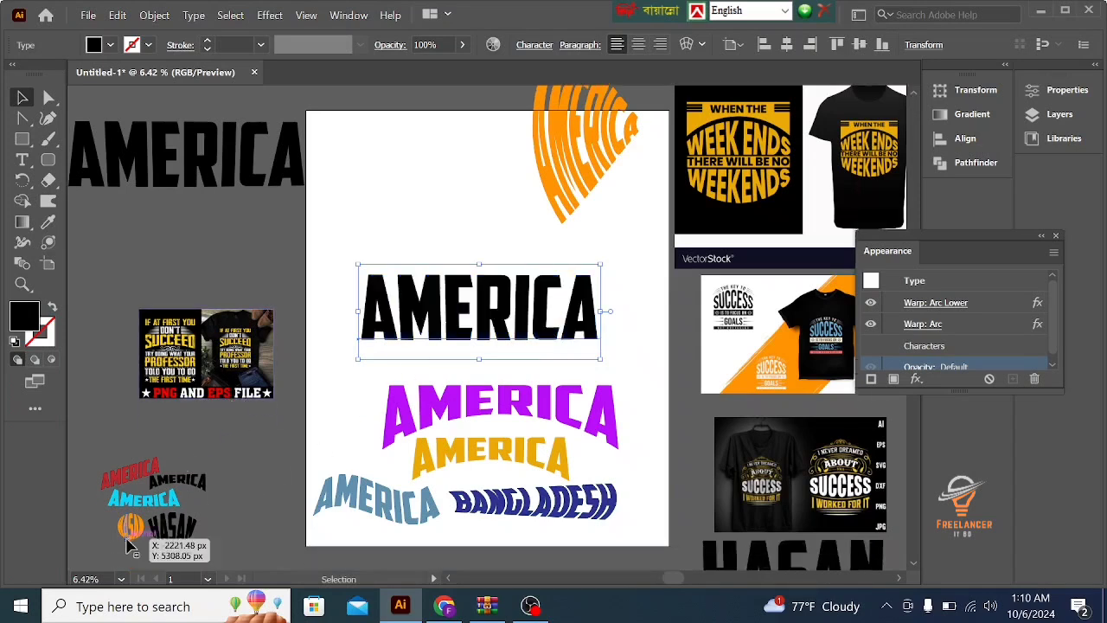
{"action": "left_click", "coordinate": [270, 15]}
{"action": "mouse_move", "coordinate": [298, 275]}
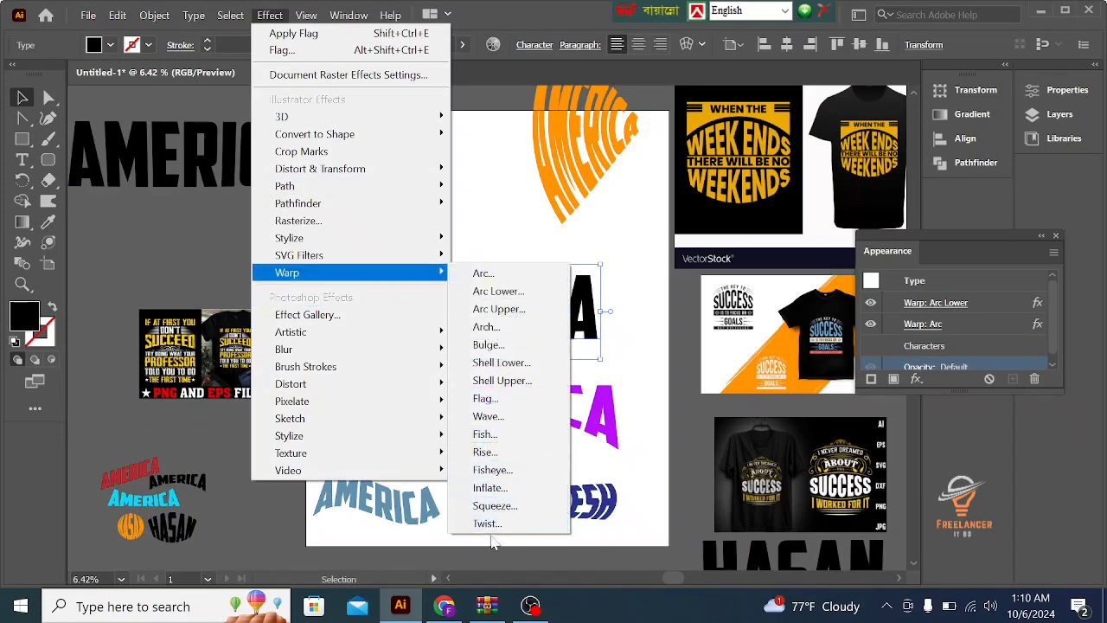
{"action": "left_click", "coordinate": [482, 435]}
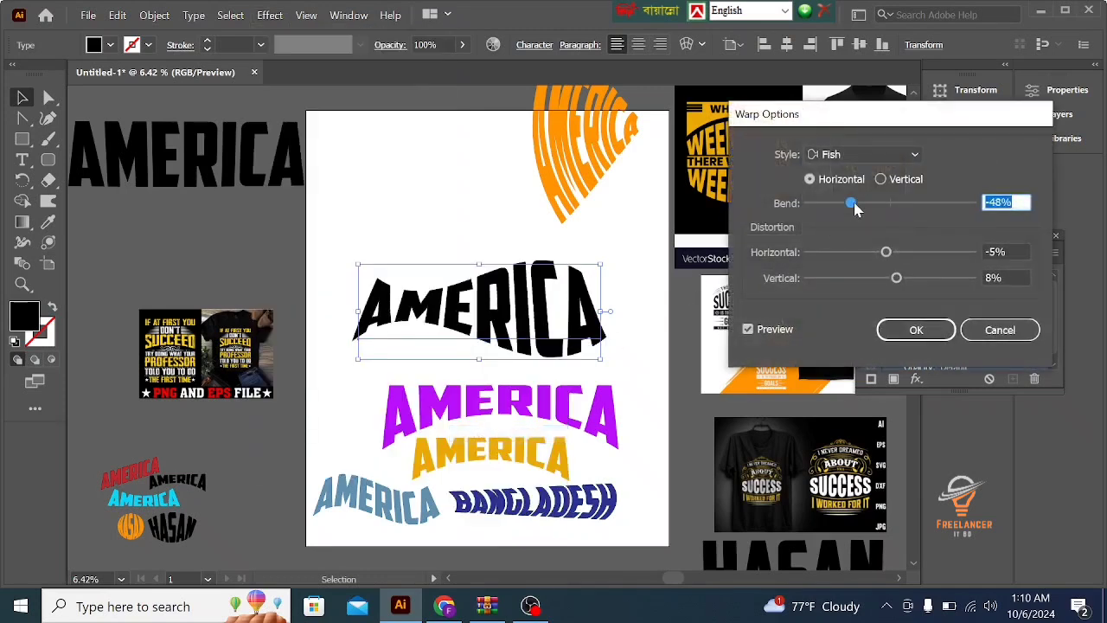
{"action": "left_click_drag", "start_coordinate": [855, 205], "coordinate": [897, 202]}
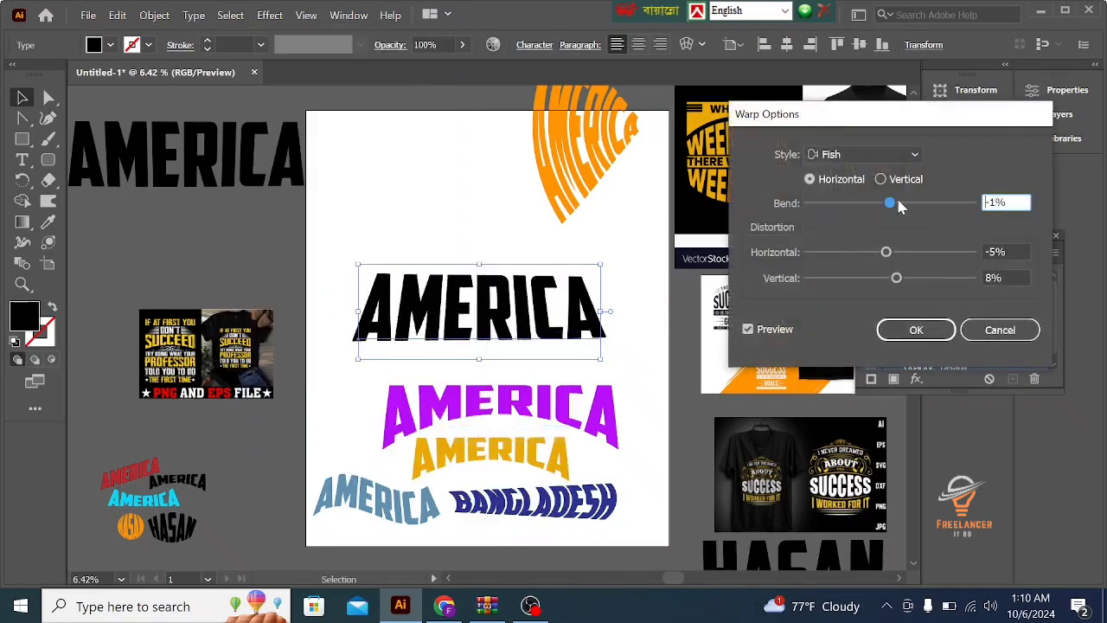
{"action": "left_click_drag", "start_coordinate": [878, 254], "coordinate": [922, 259]}
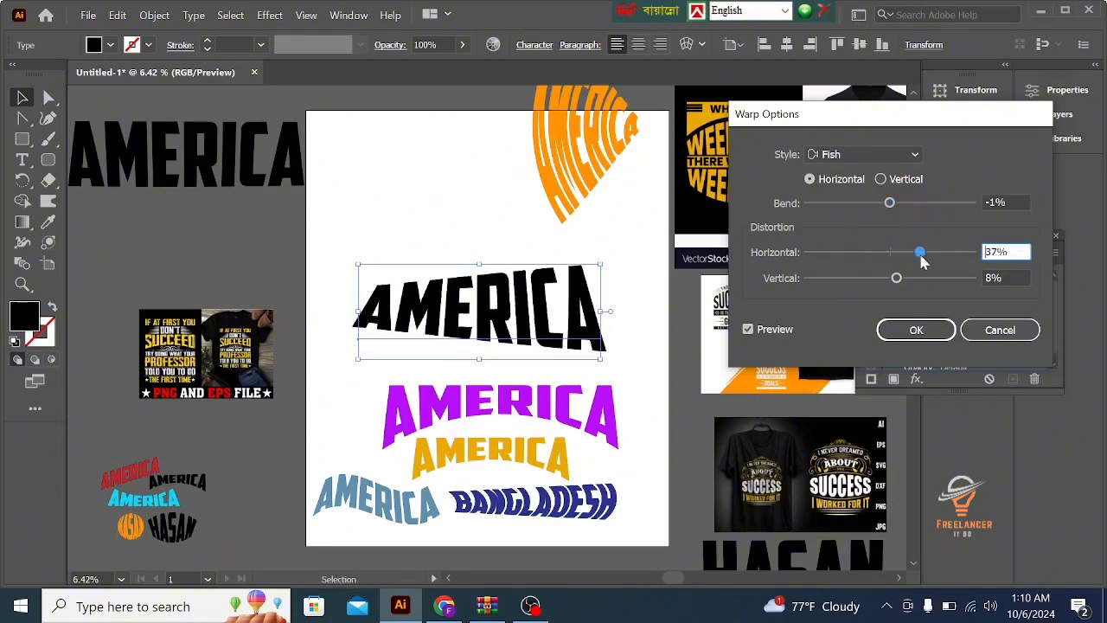
{"action": "left_click_drag", "start_coordinate": [854, 278], "coordinate": [929, 278]}
{"action": "left_click", "coordinate": [999, 329]}
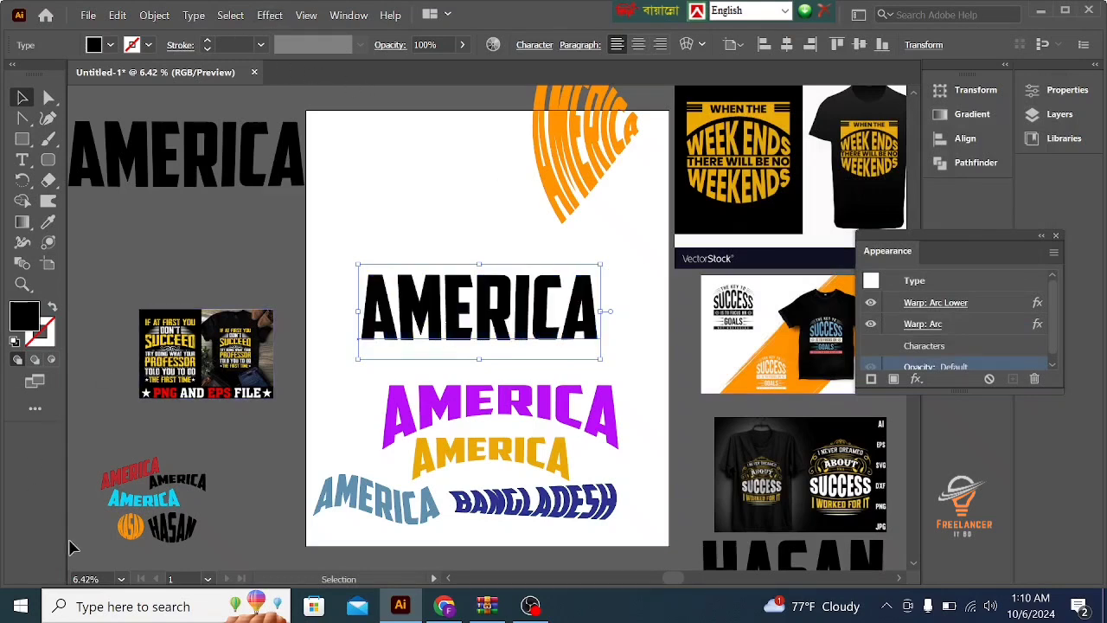
- Enlarge the small orange circular lettering group to about three times its size, place it in the artboard's upper-left area and deselect it
{"action": "left_click", "coordinate": [129, 526]}
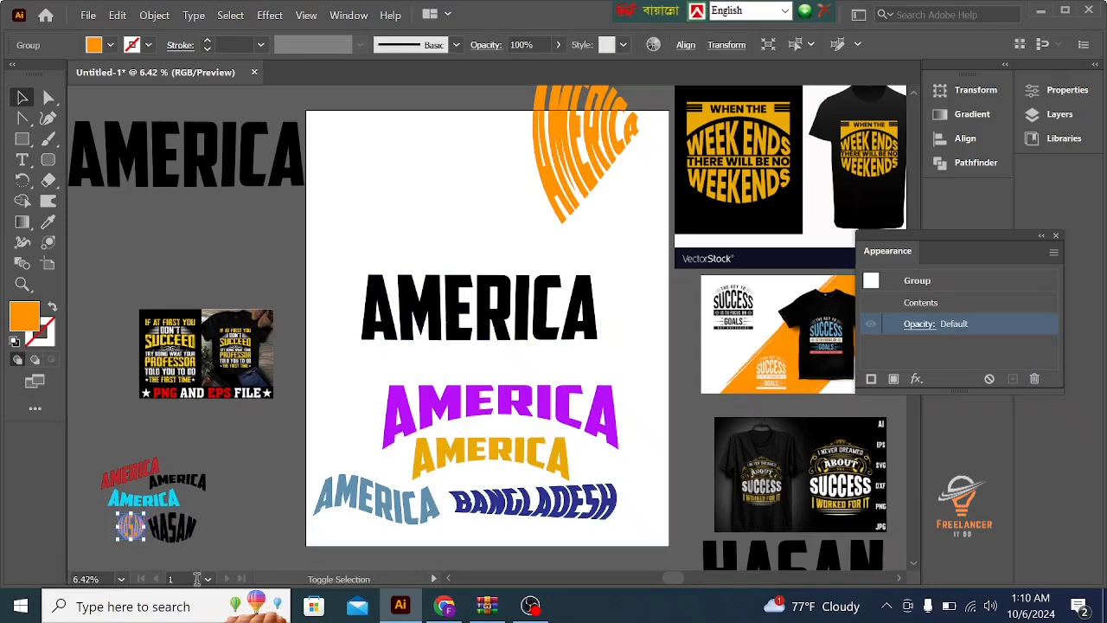
{"action": "left_click_drag", "start_coordinate": [149, 543], "coordinate": [401, 201]}
{"action": "left_click", "coordinate": [467, 227]}
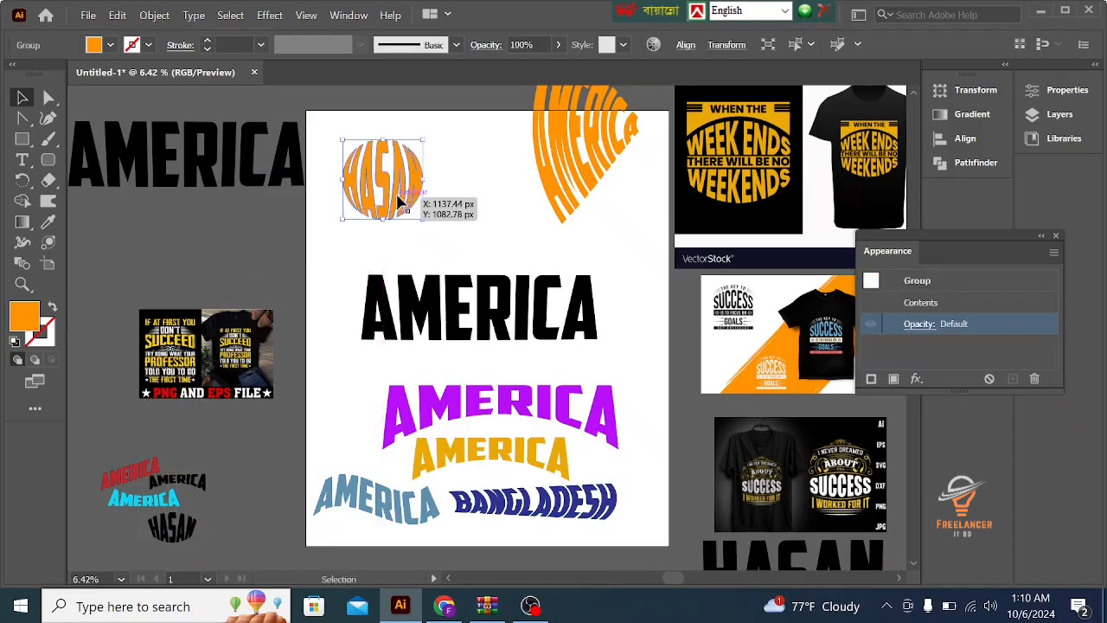
{"action": "left_click", "coordinate": [472, 202]}
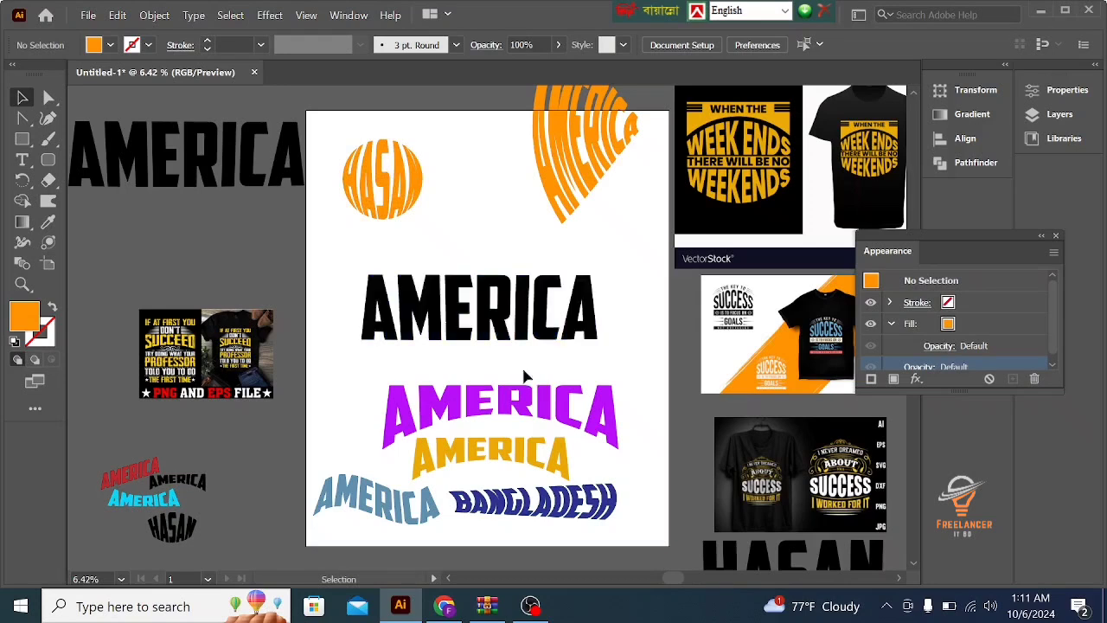
- Move the black AMERICA text on the artboard down until it sits directly above the purple AMERICA
{"action": "left_click", "coordinate": [468, 318]}
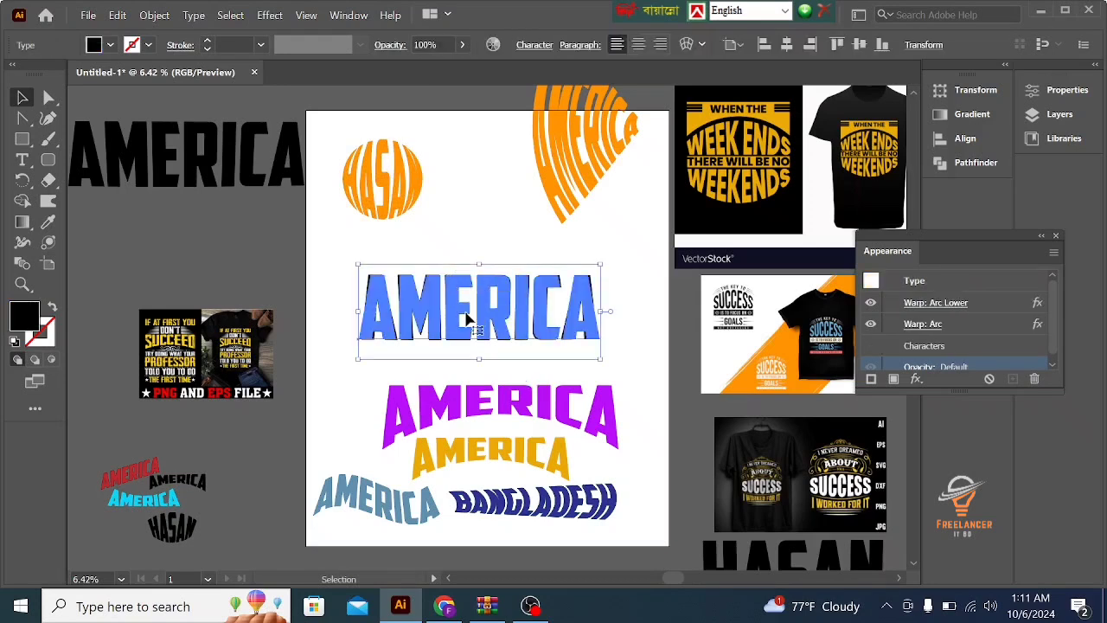
{"action": "left_click_drag", "start_coordinate": [468, 318], "coordinate": [469, 341]}
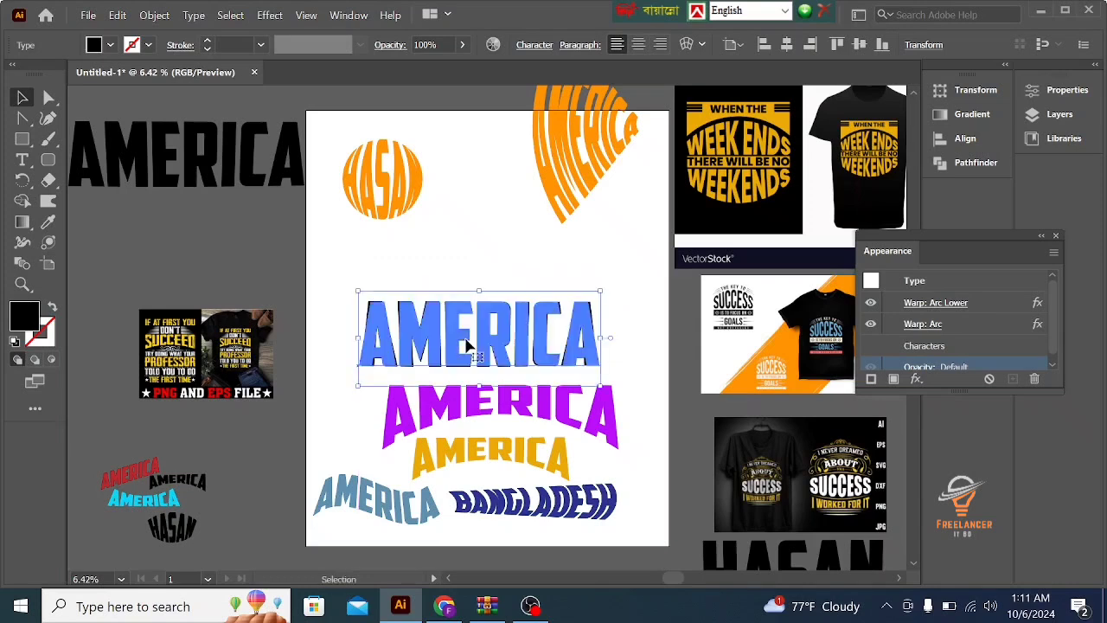
{"action": "left_click", "coordinate": [447, 246]}
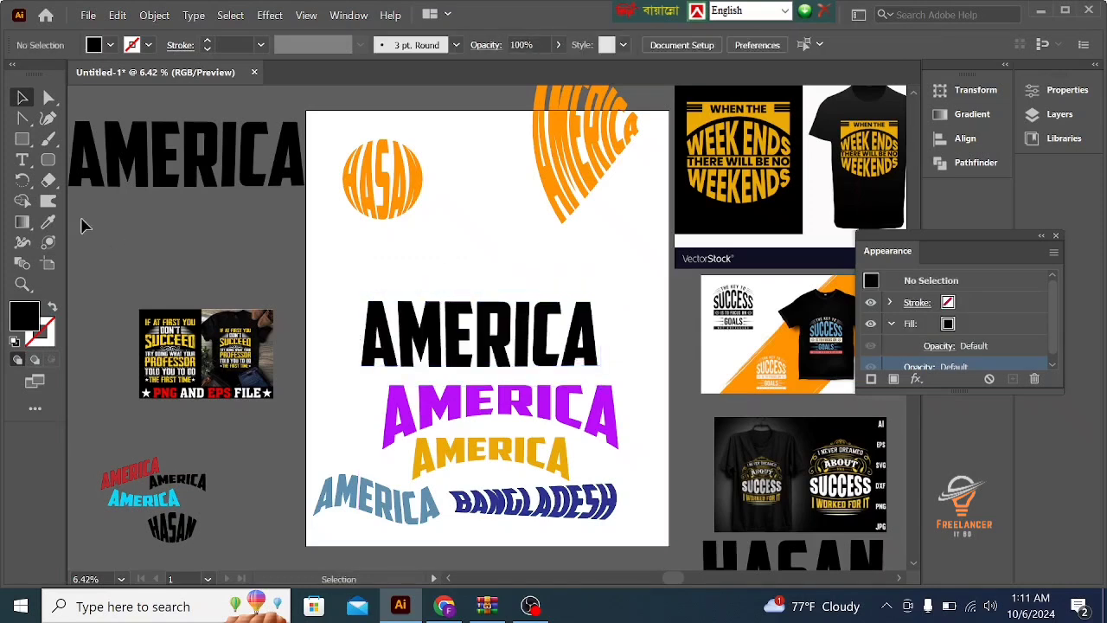
- Draw a solid black circle about 1480 px in diameter above the black AMERICA text with the Ellipse tool
{"action": "left_click", "coordinate": [22, 138]}
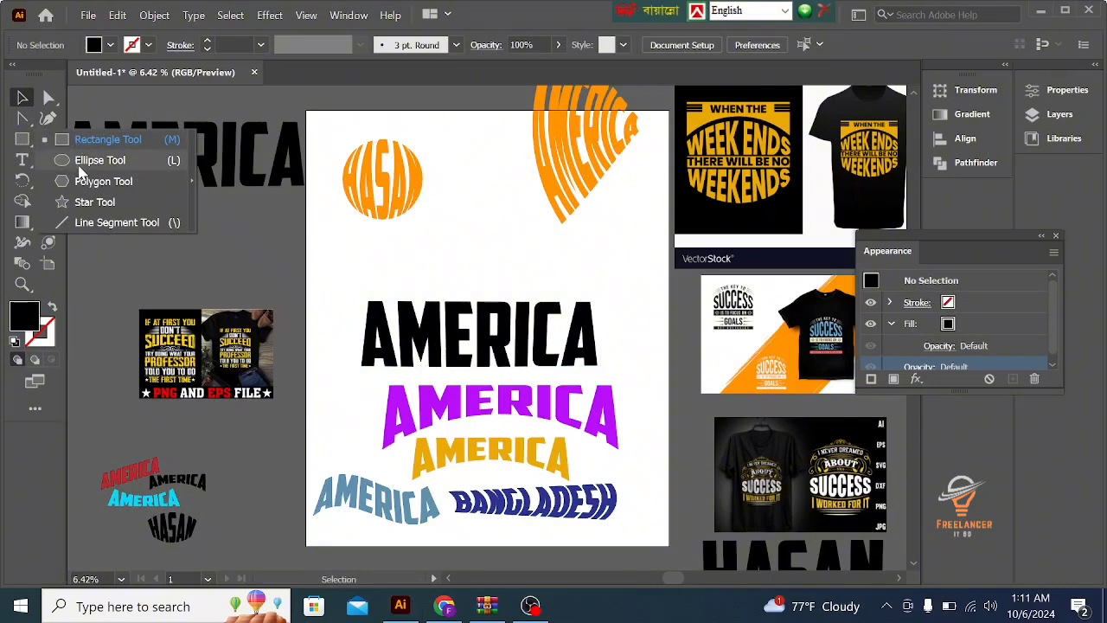
{"action": "left_click", "coordinate": [86, 160]}
{"action": "left_click_drag", "start_coordinate": [462, 235], "coordinate": [522, 268]}
{"action": "left_click", "coordinate": [22, 98]}
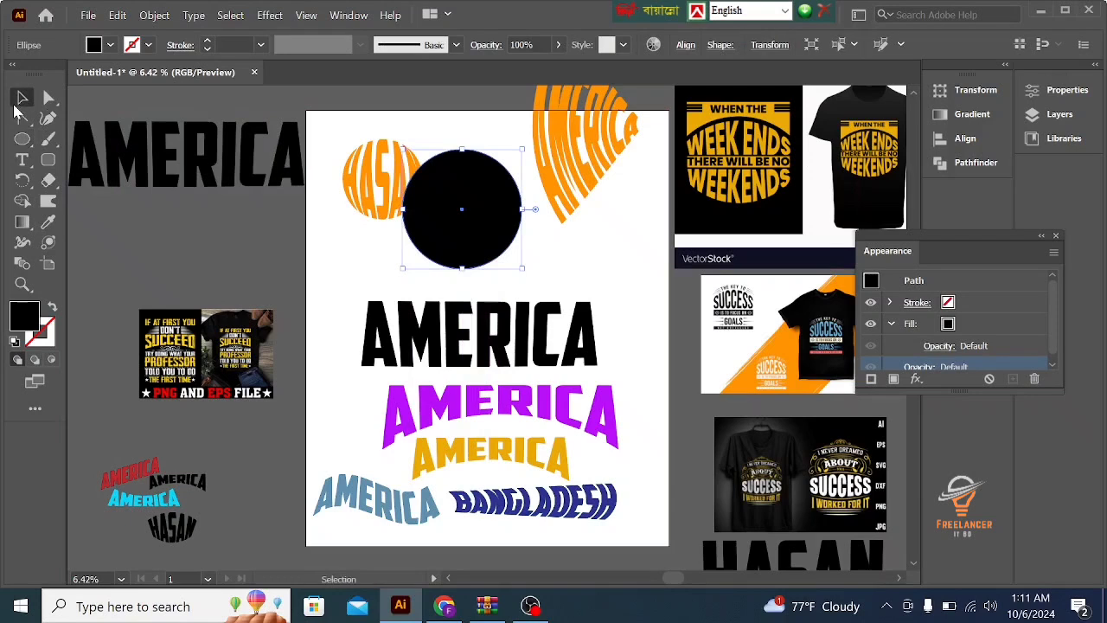
- Position the black circle just above the AMERICA text and shift the orange circular lettering closer to the artboard's upper-left corner
{"action": "left_click_drag", "start_coordinate": [457, 227], "coordinate": [467, 307]}
{"action": "left_click_drag", "start_coordinate": [563, 257], "coordinate": [501, 335]}
{"action": "left_click", "coordinate": [611, 271]}
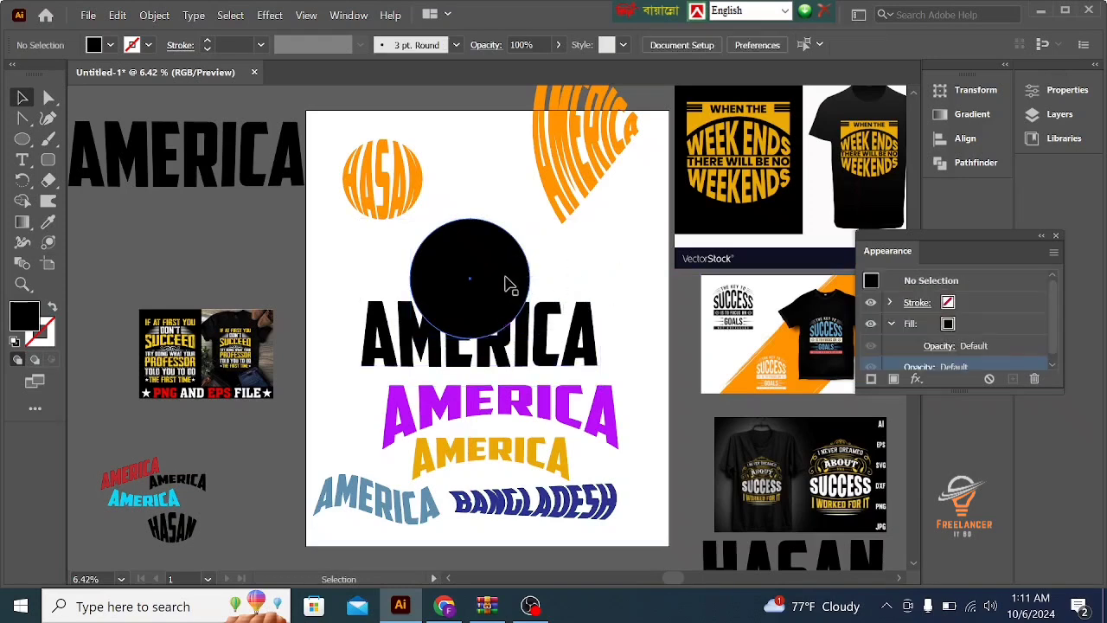
{"action": "left_click_drag", "start_coordinate": [487, 289], "coordinate": [489, 226]}
{"action": "mouse_move", "coordinate": [386, 197]}
{"action": "left_mouse_down"}
{"action": "mouse_move", "coordinate": [374, 164]}
{"action": "mouse_move", "coordinate": [367, 186]}
{"action": "left_mouse_up"}
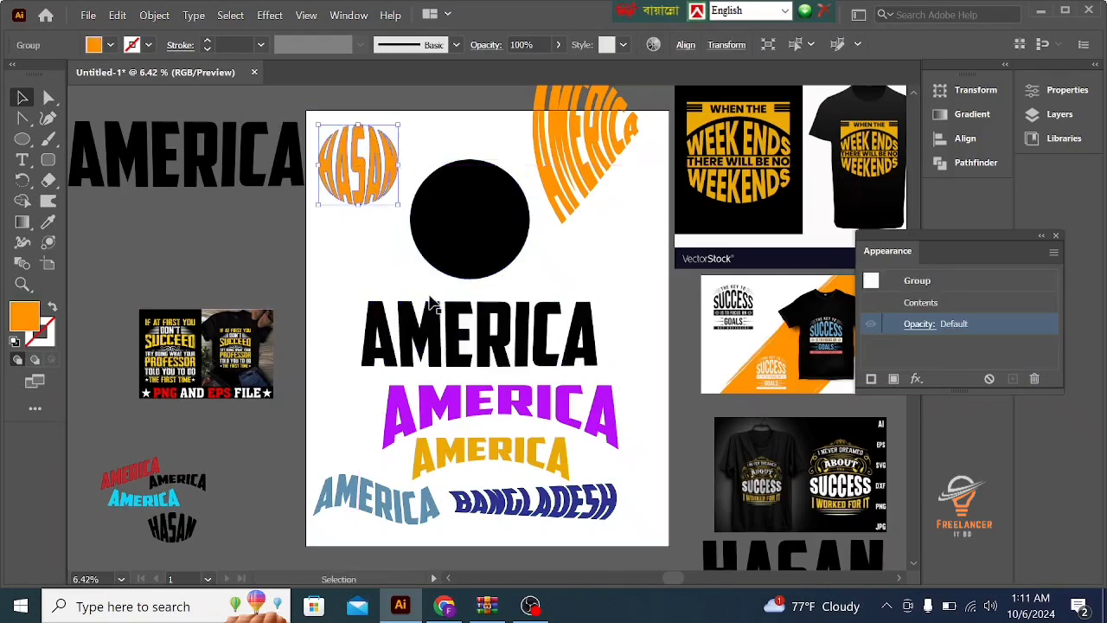
{"action": "left_click", "coordinate": [427, 318]}
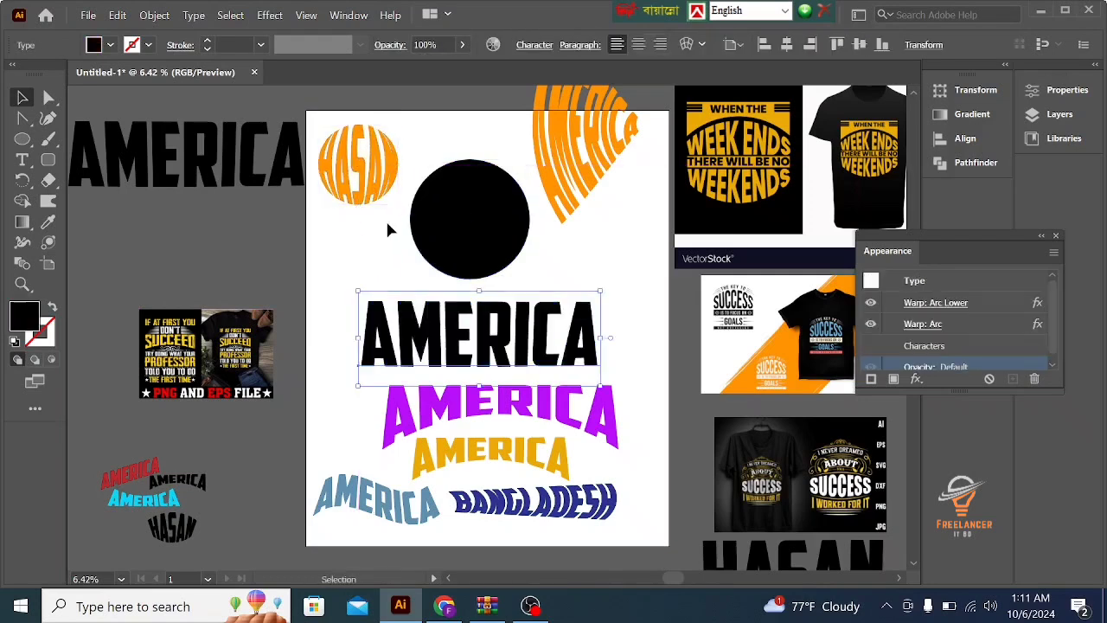
{"action": "left_click", "coordinate": [411, 275]}
{"action": "left_click", "coordinate": [376, 303]}
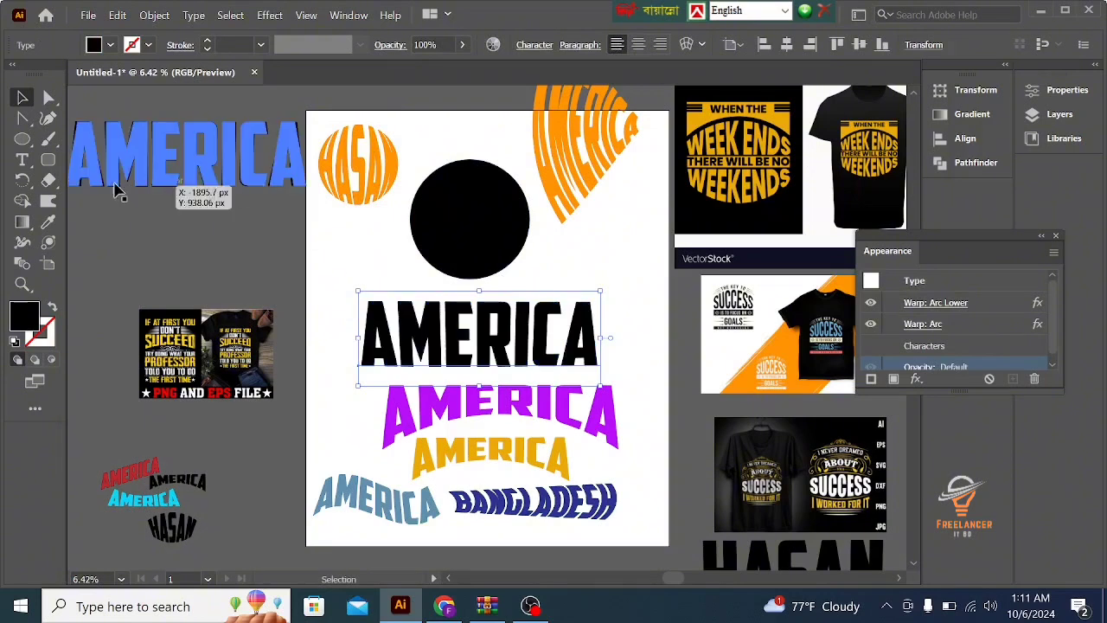
- Recolor the black circle with the gold sampled from the gold AMERICA text and deselect it
{"action": "left_click", "coordinate": [498, 222]}
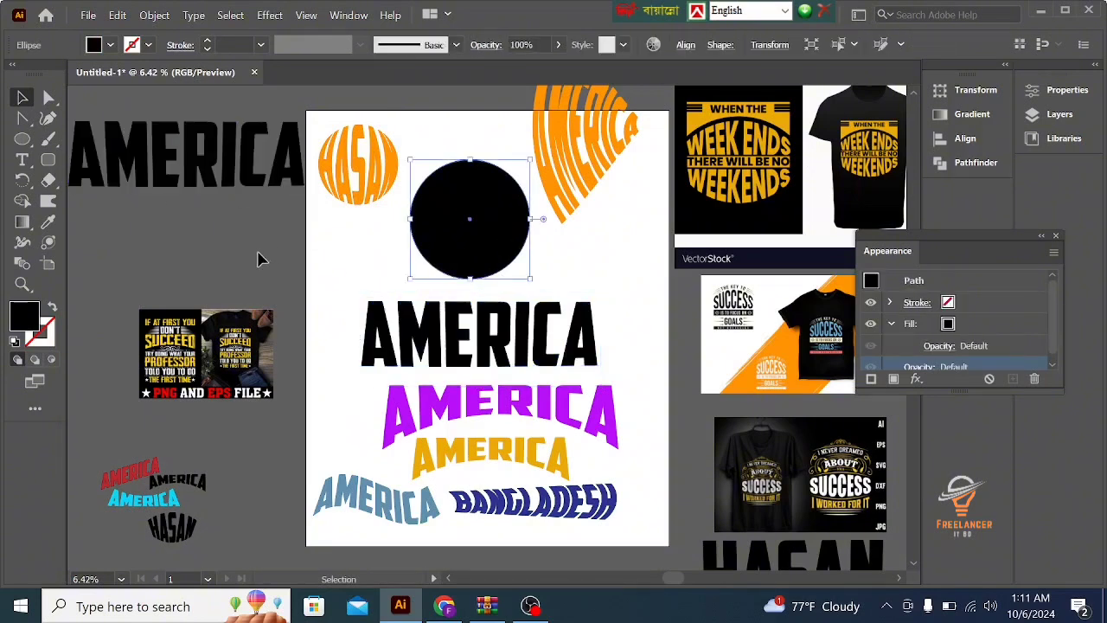
{"action": "left_click", "coordinate": [47, 225]}
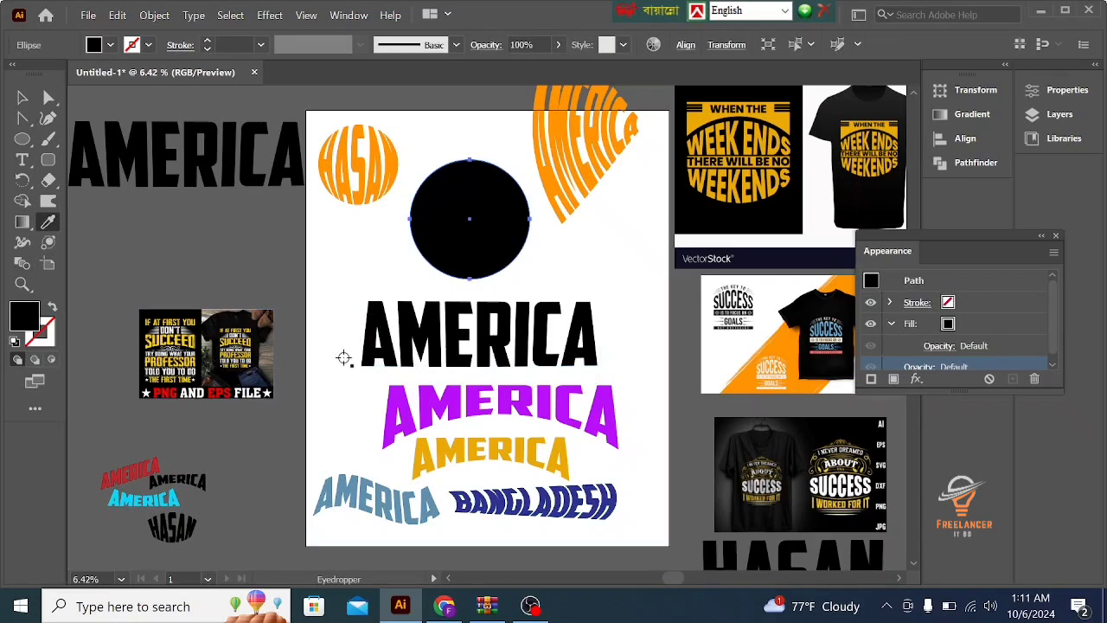
{"action": "left_click", "coordinate": [422, 454]}
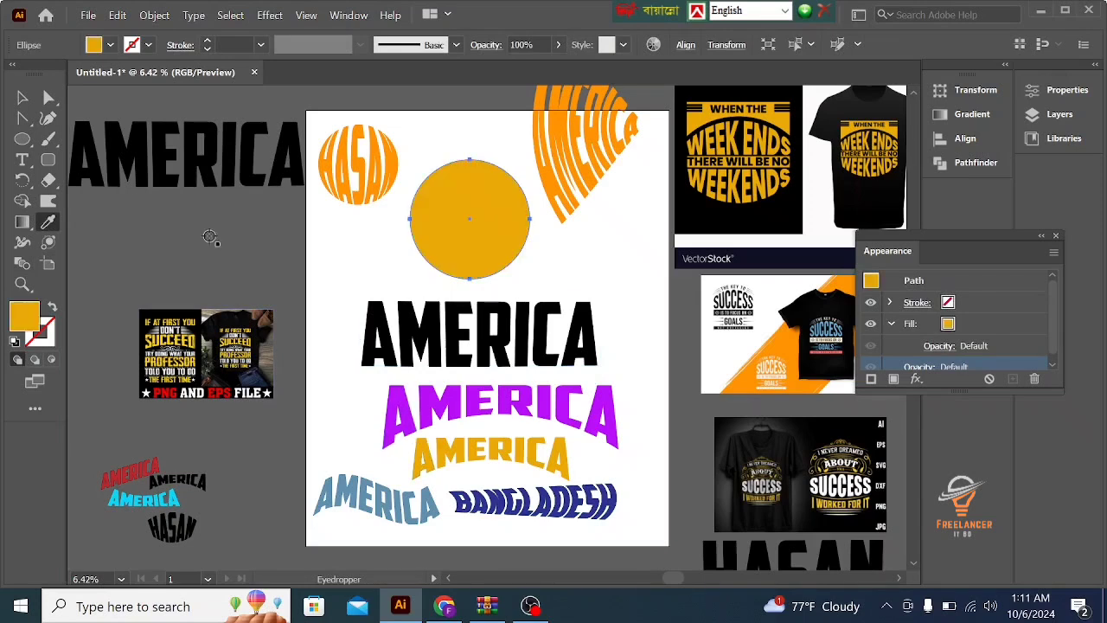
{"action": "key", "text": "v"}
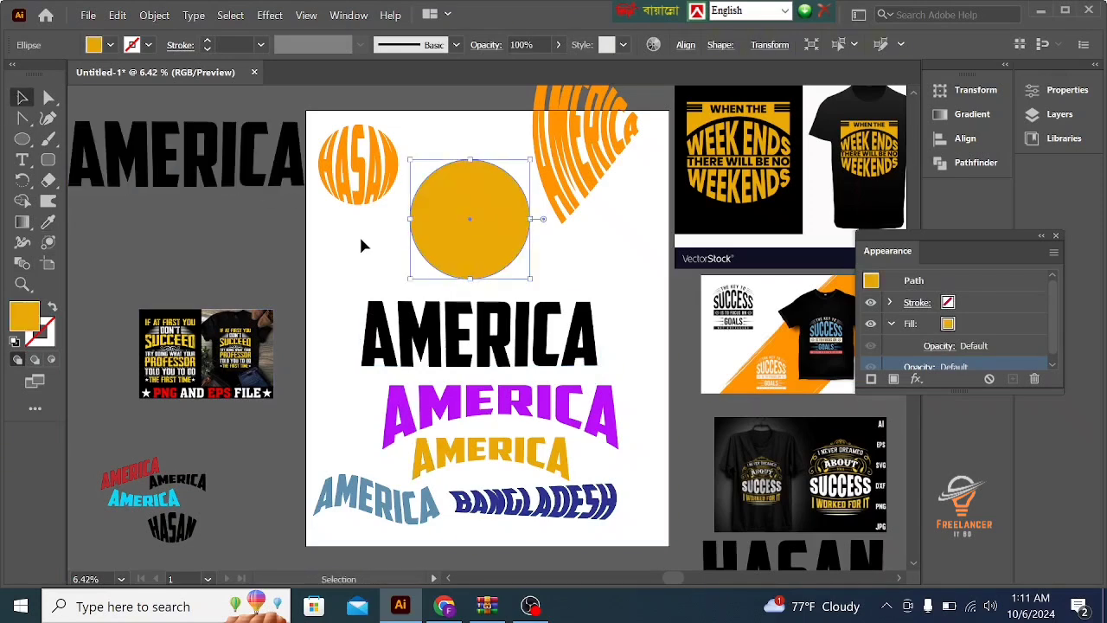
{"action": "left_click", "coordinate": [362, 244]}
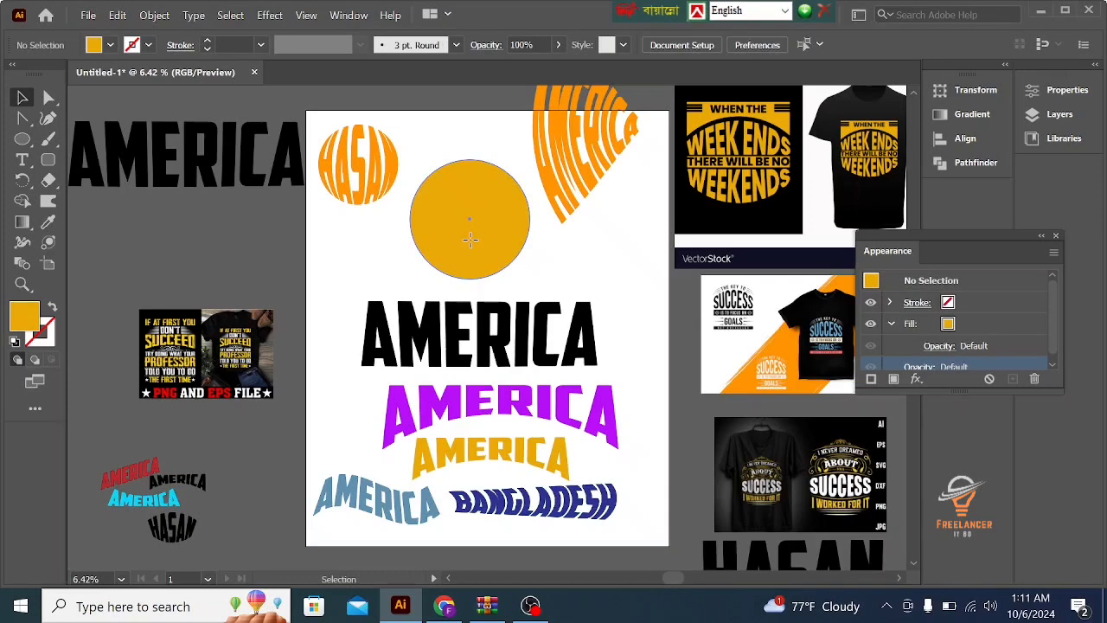
- Overlap the gold circle on the black AMERICA text and envelope-distort the text with the circle as the top object
{"action": "left_click", "coordinate": [469, 240]}
{"action": "left_click_drag", "start_coordinate": [471, 252], "coordinate": [471, 307]}
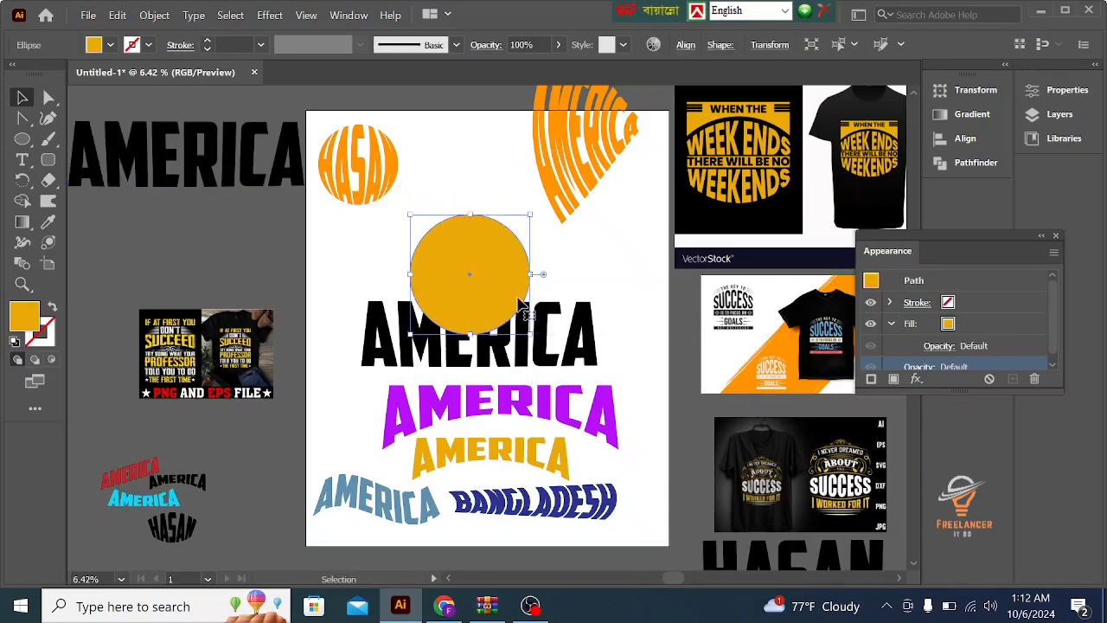
{"action": "left_click_drag", "start_coordinate": [565, 251], "coordinate": [471, 318]}
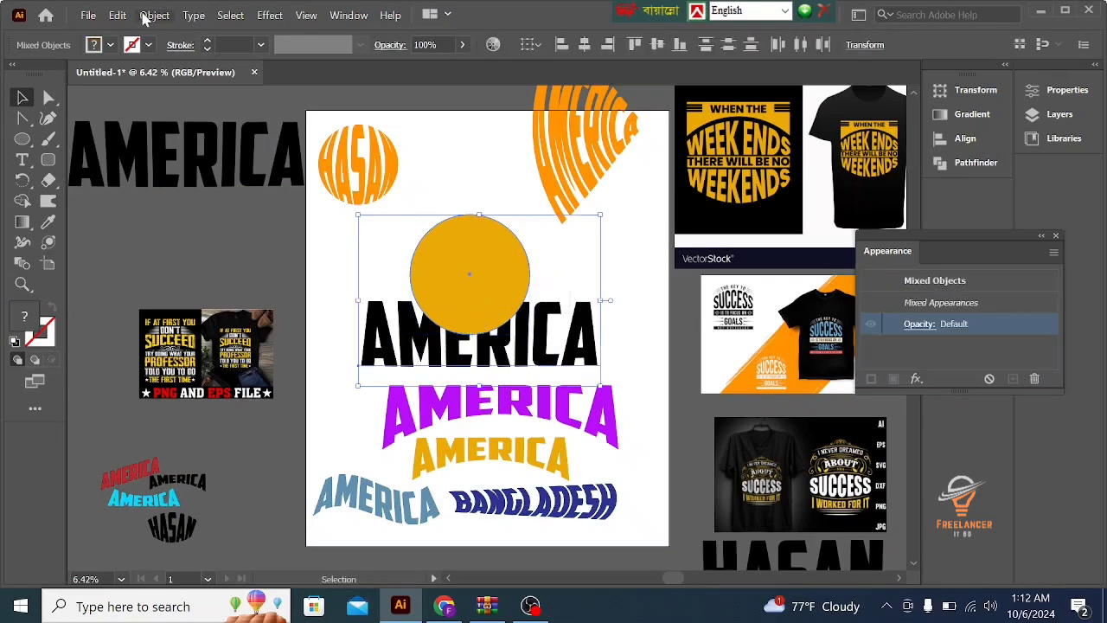
{"action": "left_click", "coordinate": [146, 18]}
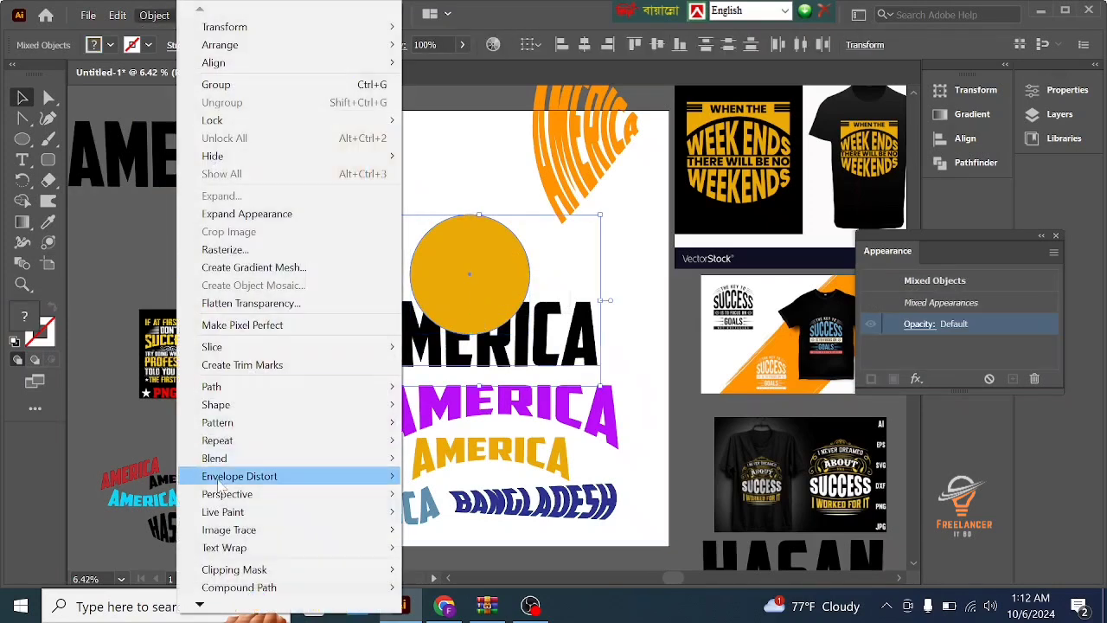
{"action": "mouse_move", "coordinate": [218, 481]}
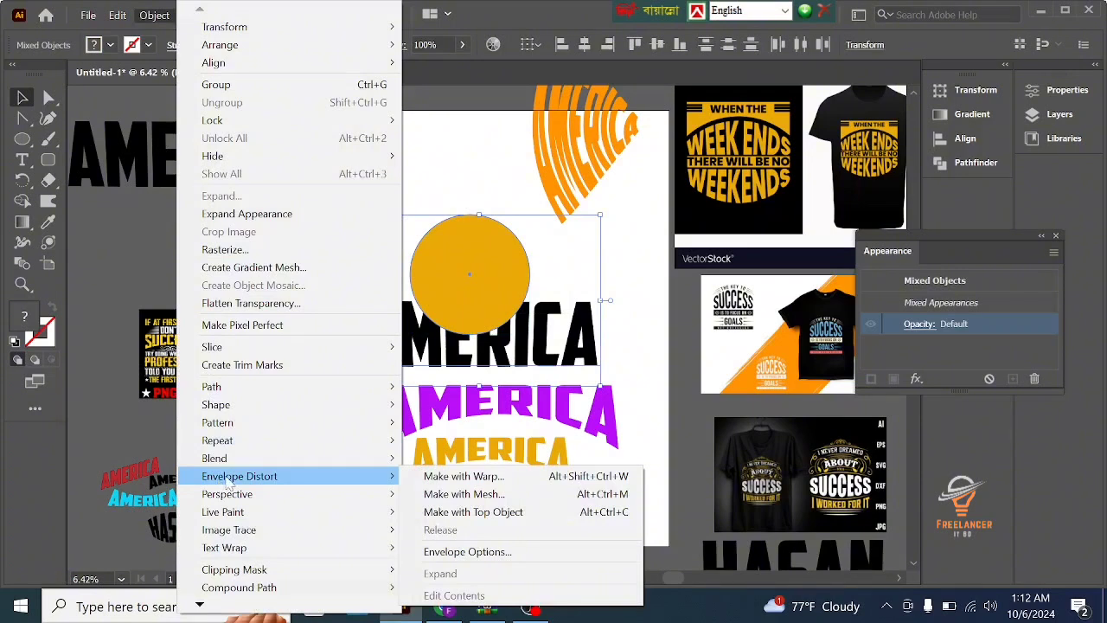
{"action": "left_click", "coordinate": [491, 514]}
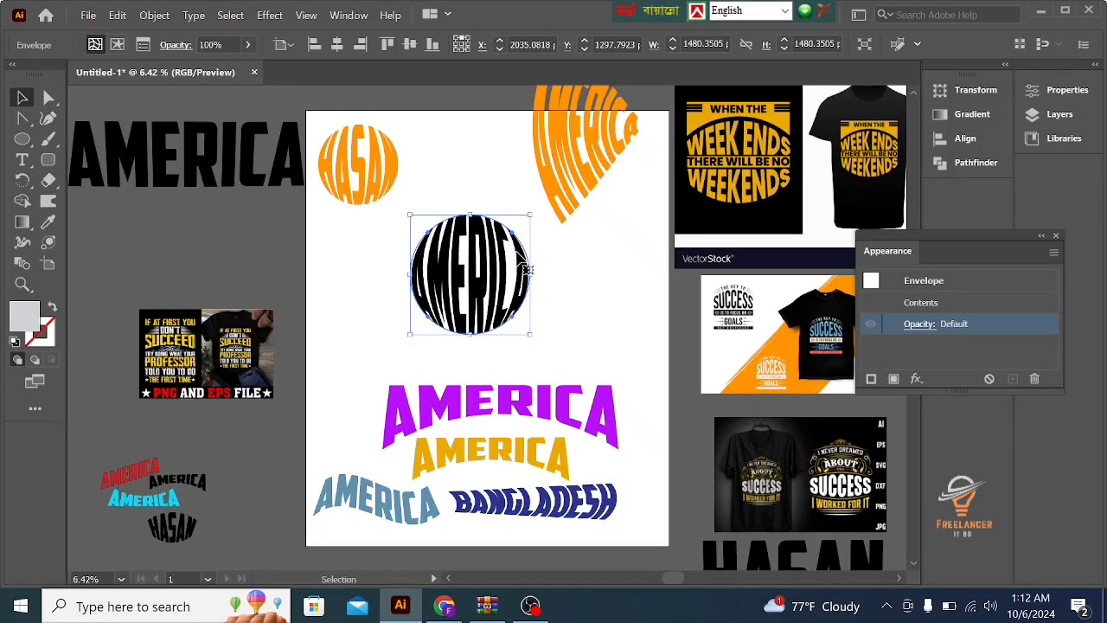
- Undo the envelope distortion and move the gold circle back up, clear of the AMERICA text
{"action": "key", "text": "ctrl+z"}
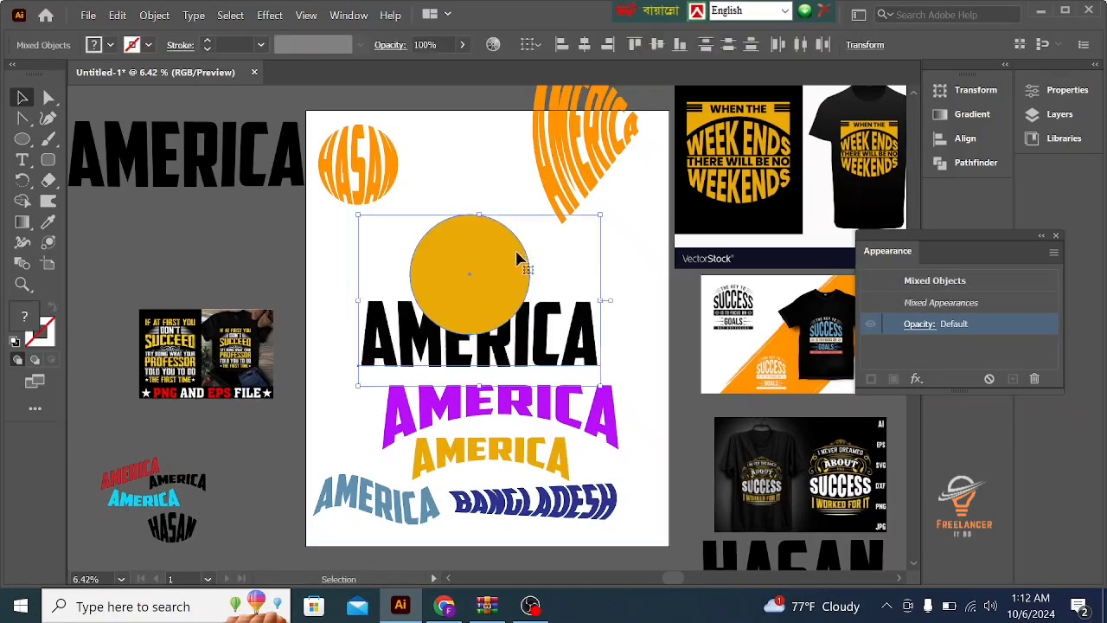
{"action": "left_click", "coordinate": [464, 168]}
{"action": "left_click_drag", "start_coordinate": [470, 279], "coordinate": [461, 203]}
- Replace the wording of the black AMERICA text above the purple AMERICA with a first name in capitals
{"action": "left_click", "coordinate": [550, 329]}
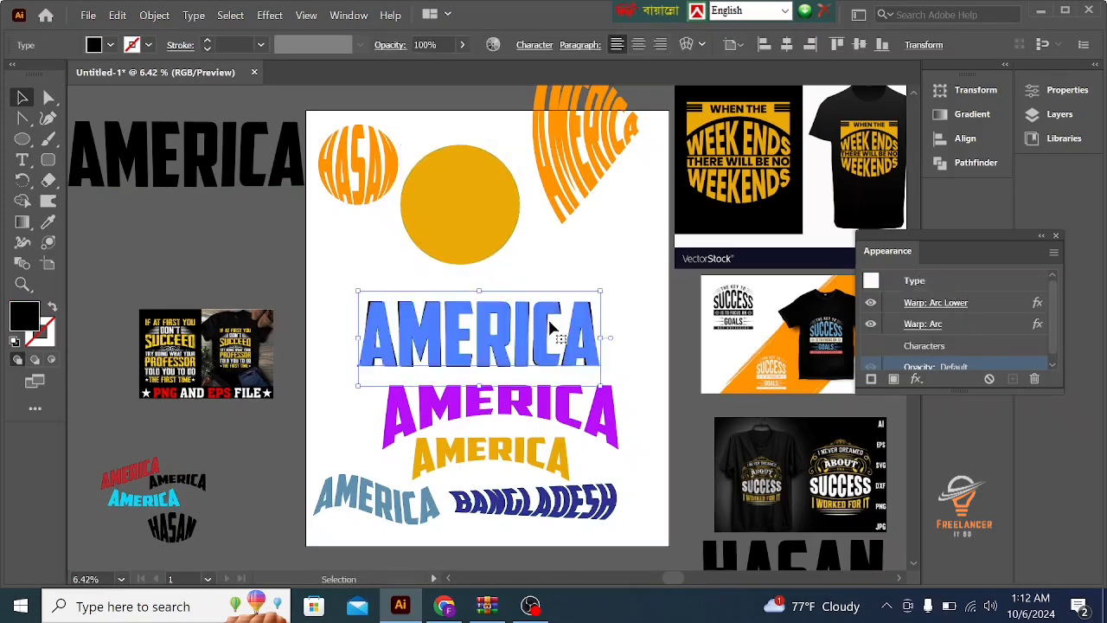
{"action": "double_click", "coordinate": [550, 329]}
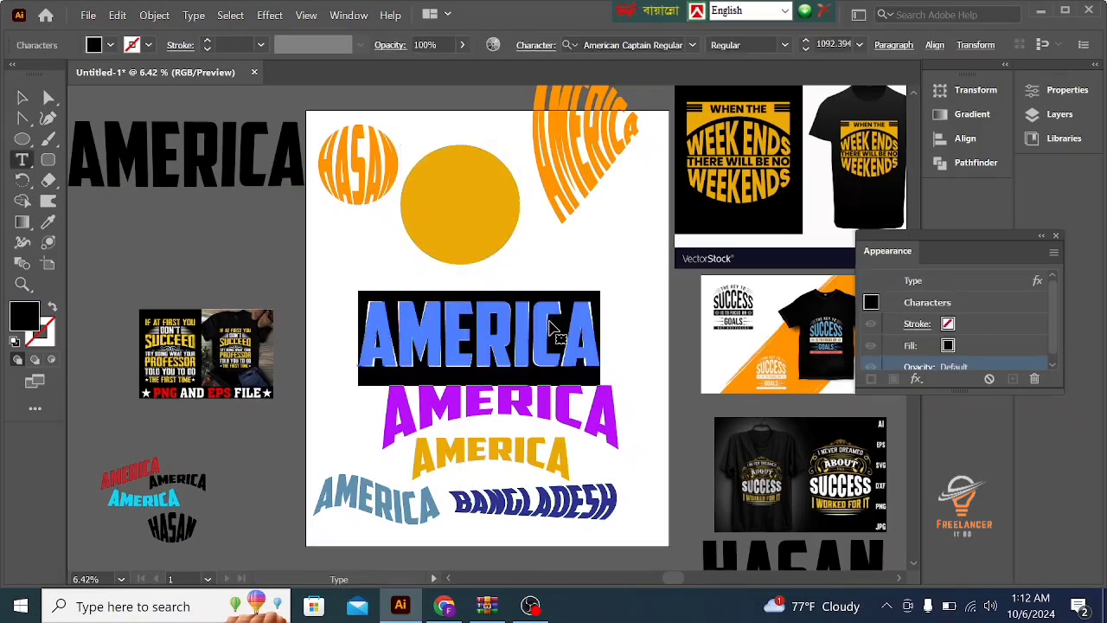
{"action": "type", "text": "K"}
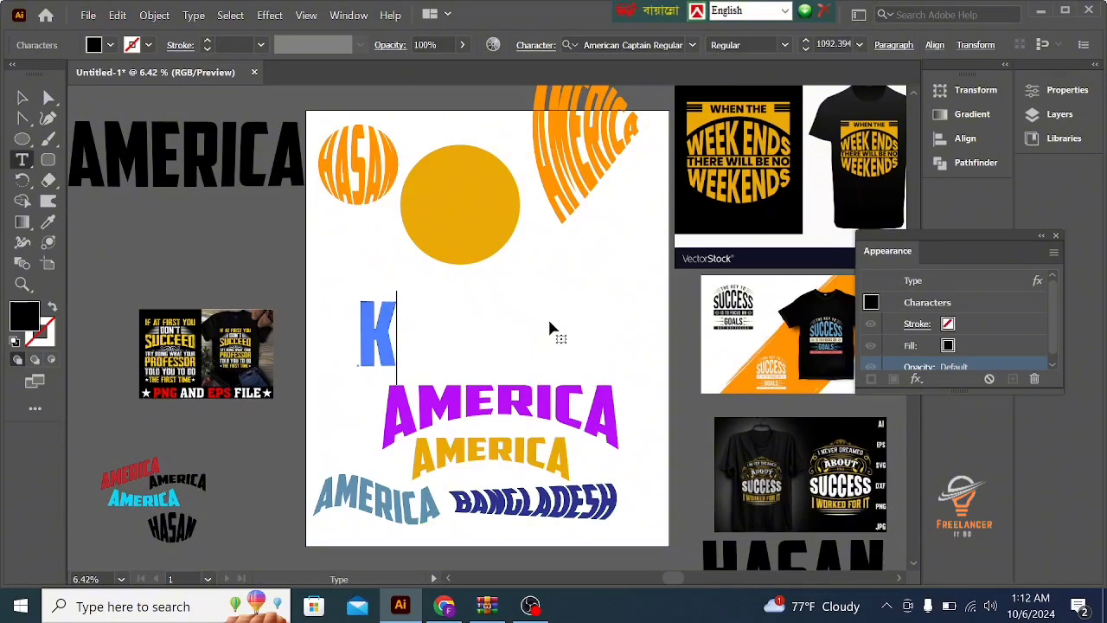
{"action": "type", "text": "AMRUL"}
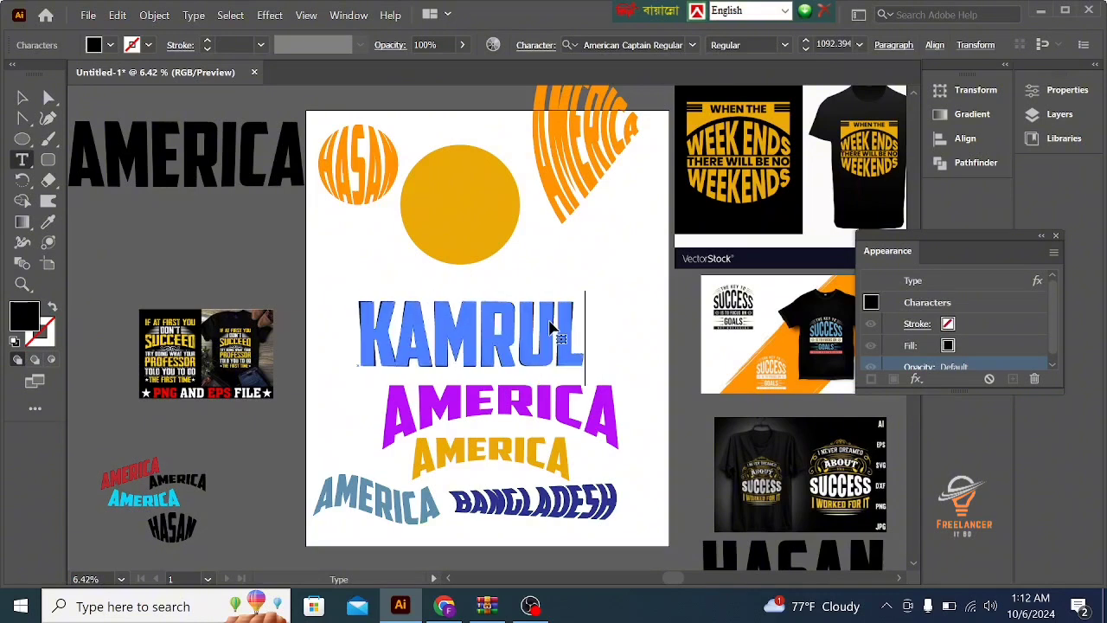
{"action": "left_click", "coordinate": [17, 100]}
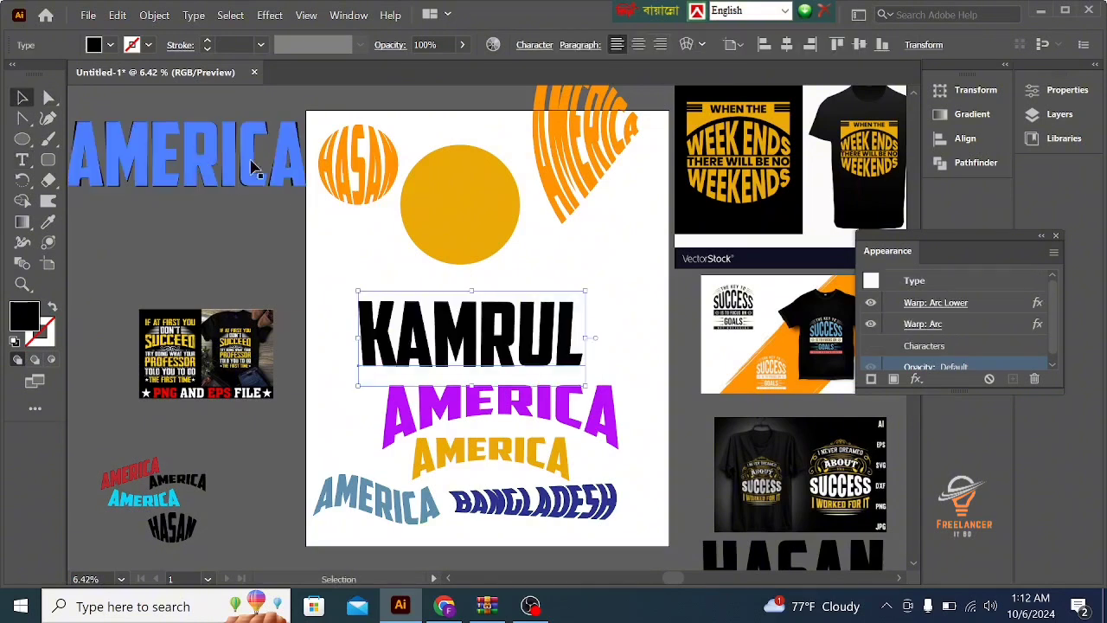
- Overlap the gold circle on the new black name text and envelope-distort the text with the circle as the top object
{"action": "left_click", "coordinate": [447, 220]}
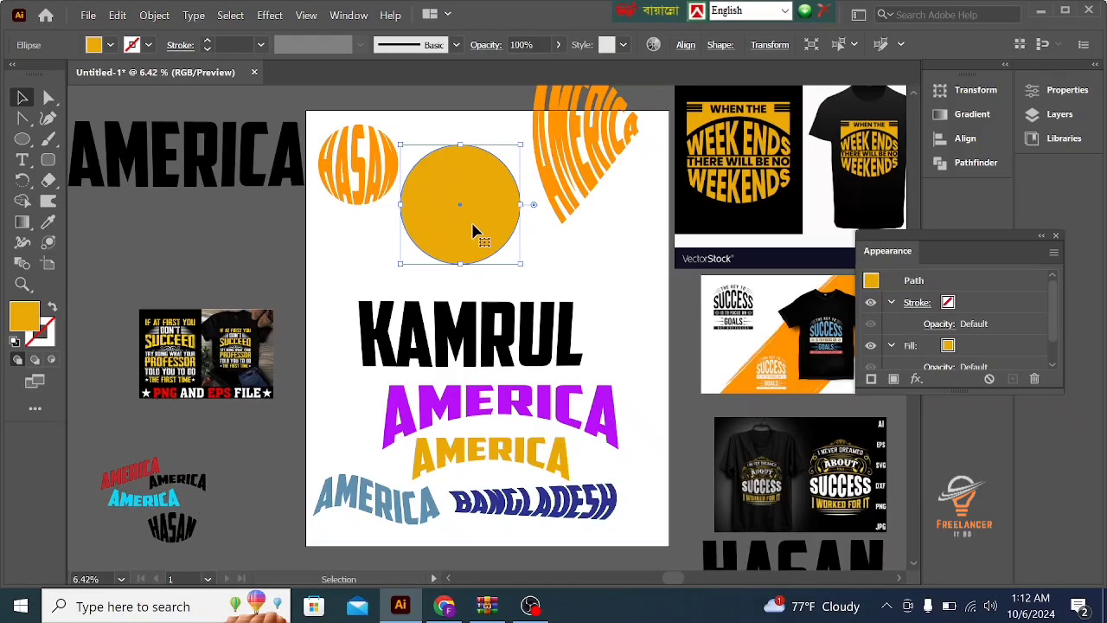
{"action": "left_click_drag", "start_coordinate": [474, 232], "coordinate": [471, 303]}
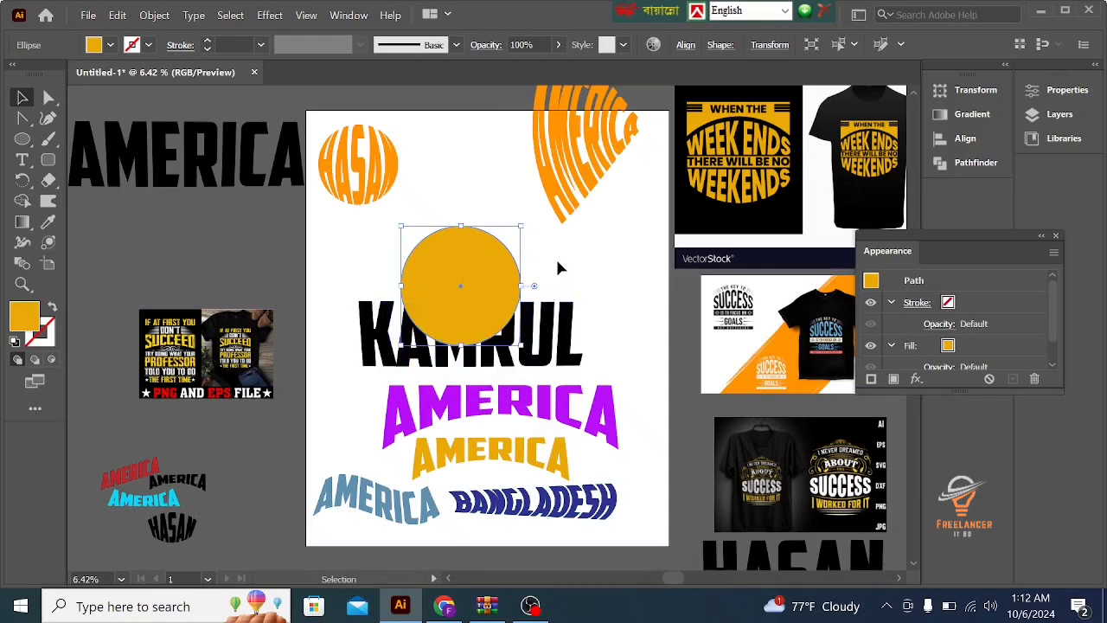
{"action": "left_click_drag", "start_coordinate": [557, 262], "coordinate": [498, 323]}
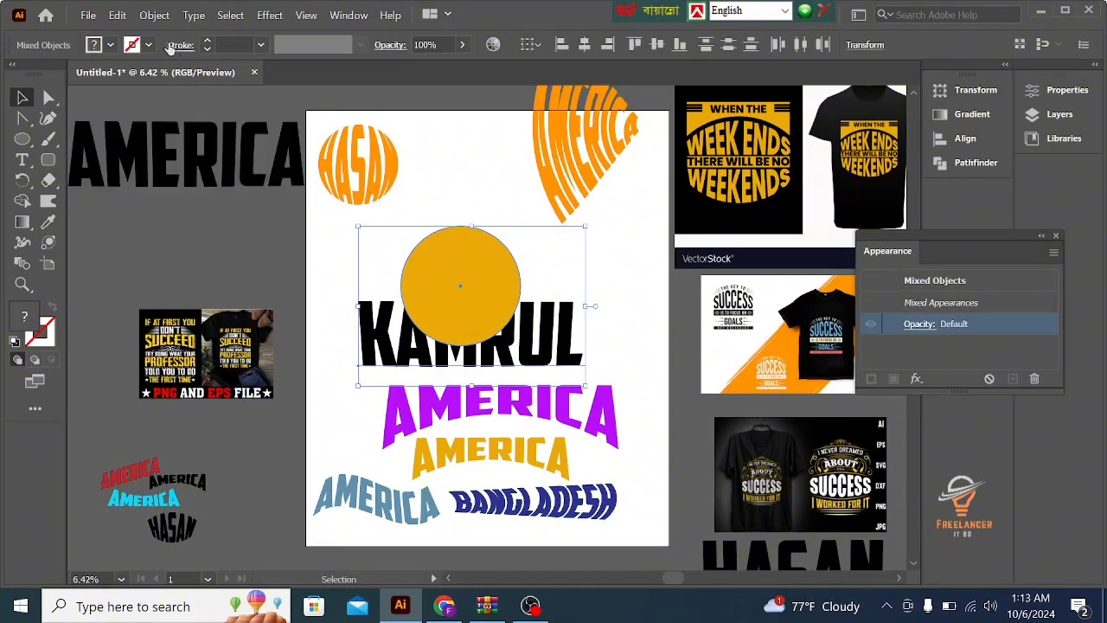
{"action": "left_click", "coordinate": [154, 14]}
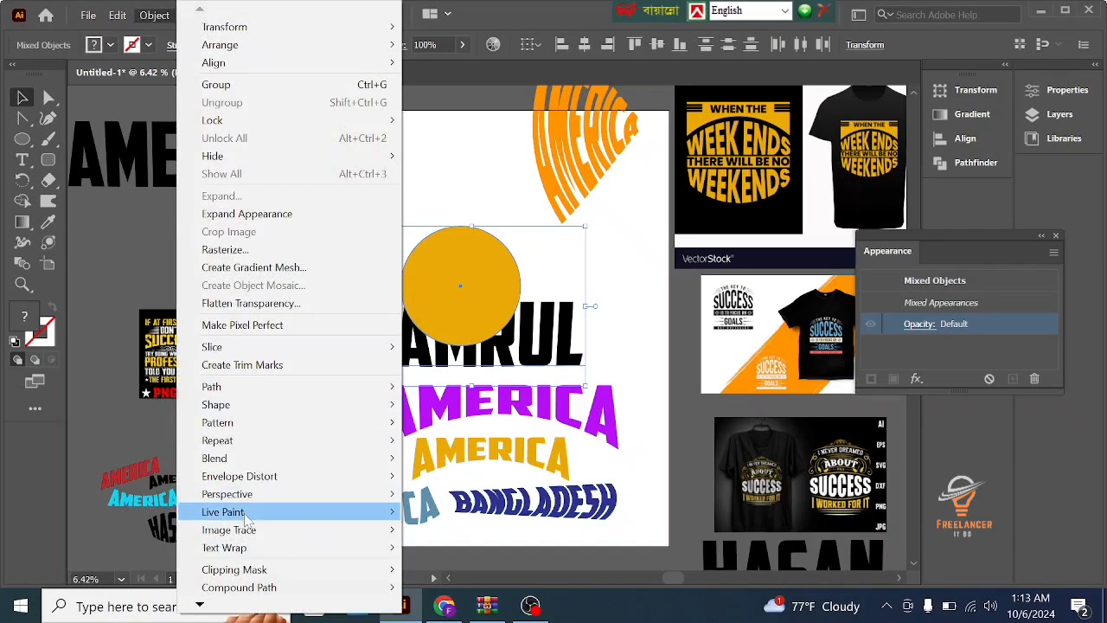
{"action": "mouse_move", "coordinate": [246, 491]}
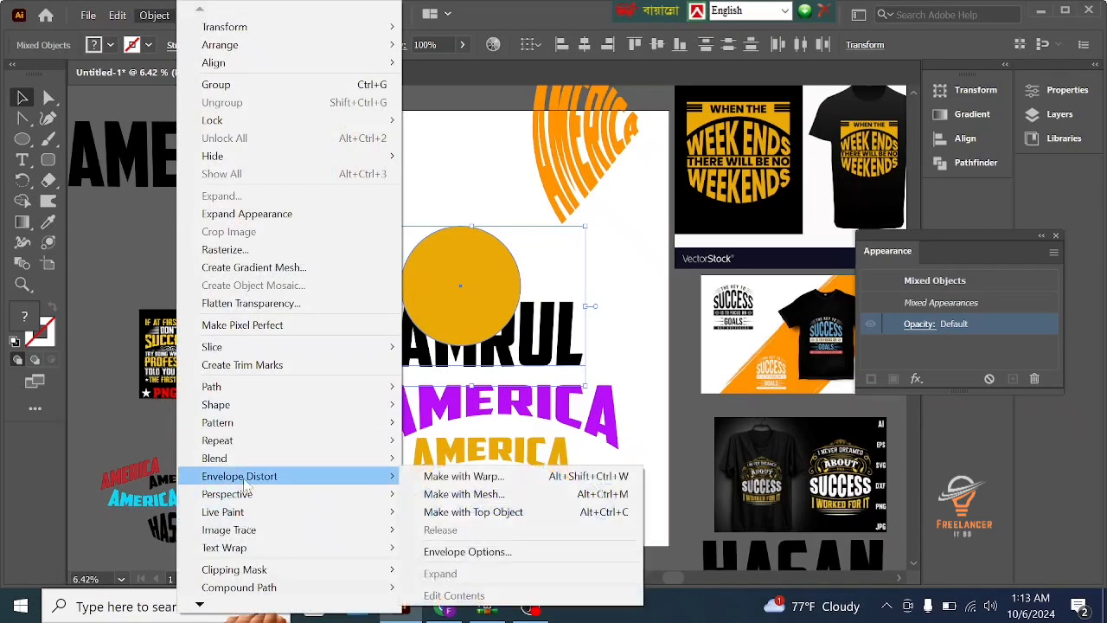
{"action": "left_click", "coordinate": [455, 515]}
- Move the black circular lettering to the artboard's left edge, beneath the orange circular lettering, and leave everything deselected
{"action": "left_click", "coordinate": [573, 293]}
{"action": "left_click_drag", "start_coordinate": [472, 285], "coordinate": [384, 294]}
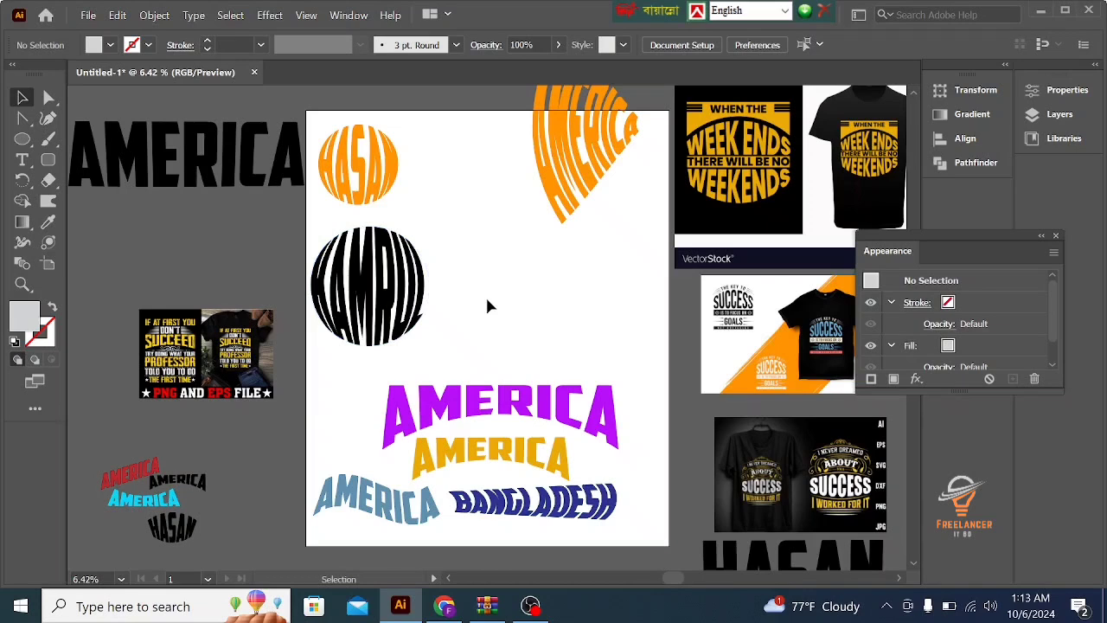
{"action": "left_click", "coordinate": [415, 320]}
{"action": "left_click", "coordinate": [275, 348]}
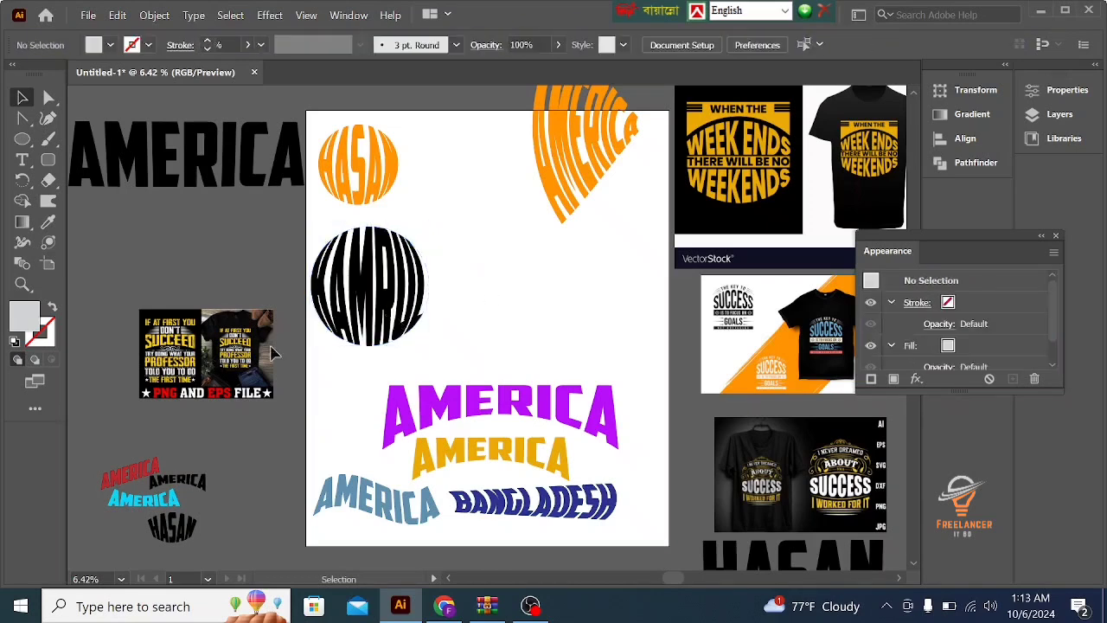
{"action": "left_click", "coordinate": [151, 462]}
{"action": "left_click", "coordinate": [167, 438]}
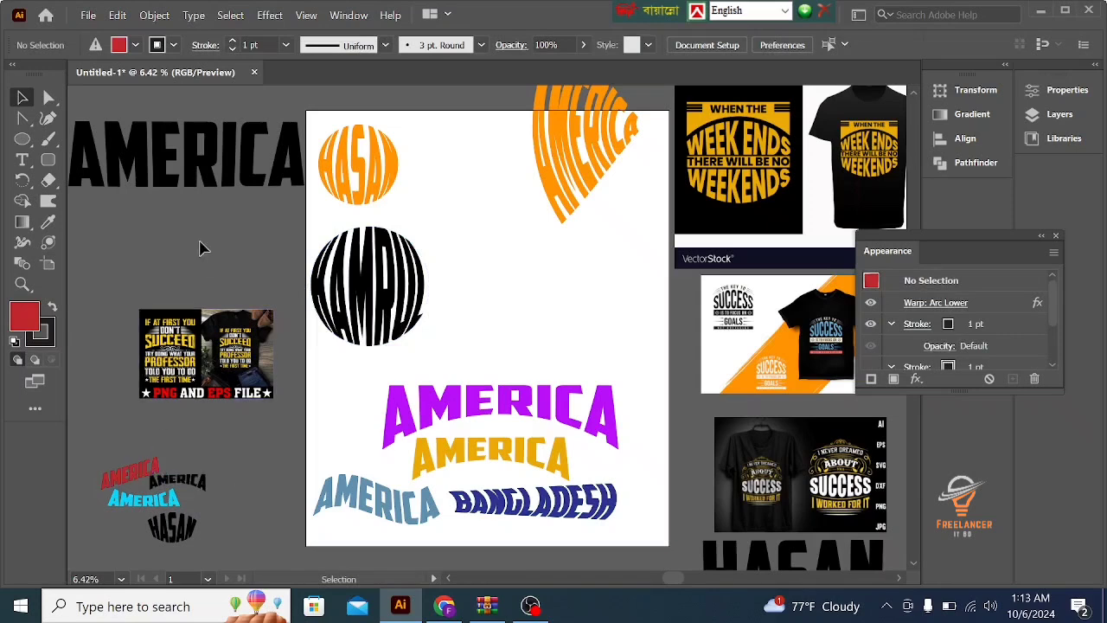
- Duplicate the large black AMERICA text from the pasteboard to beside the black circular lettering and scale the copy down proportionally
{"action": "left_click", "coordinate": [205, 181]}
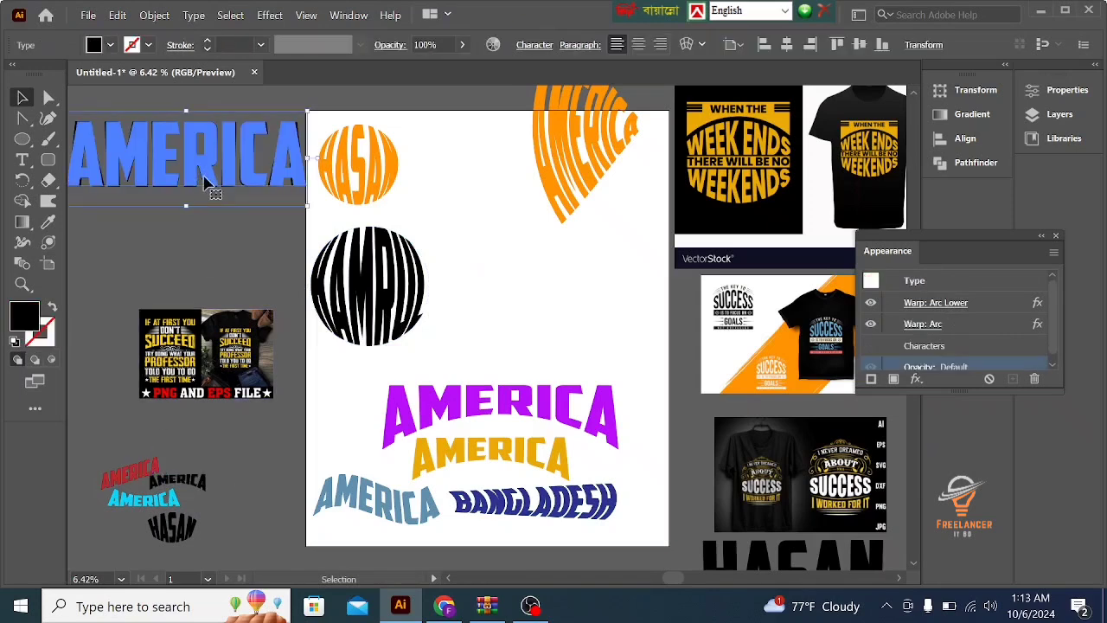
{"action": "left_click_drag", "start_coordinate": [229, 185], "coordinate": [562, 322]}
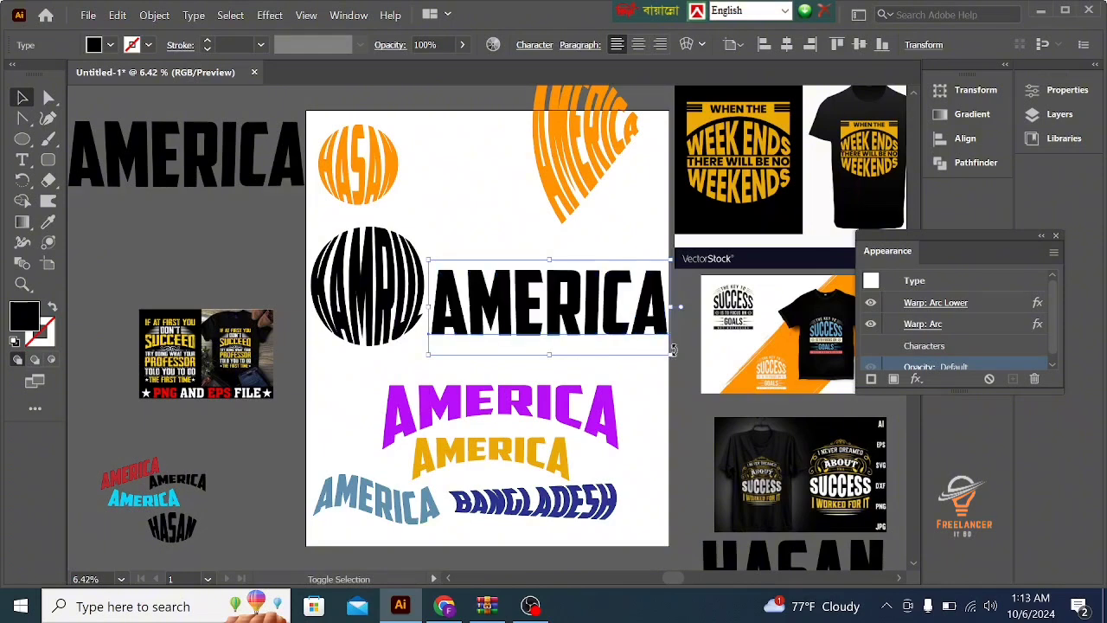
{"action": "mouse_move", "coordinate": [672, 353]}
{"action": "left_mouse_down"}
{"action": "mouse_move", "coordinate": [648, 324]}
{"action": "mouse_move", "coordinate": [653, 347]}
{"action": "left_mouse_up"}
{"action": "left_click", "coordinate": [585, 359]}
{"action": "left_click", "coordinate": [586, 324]}
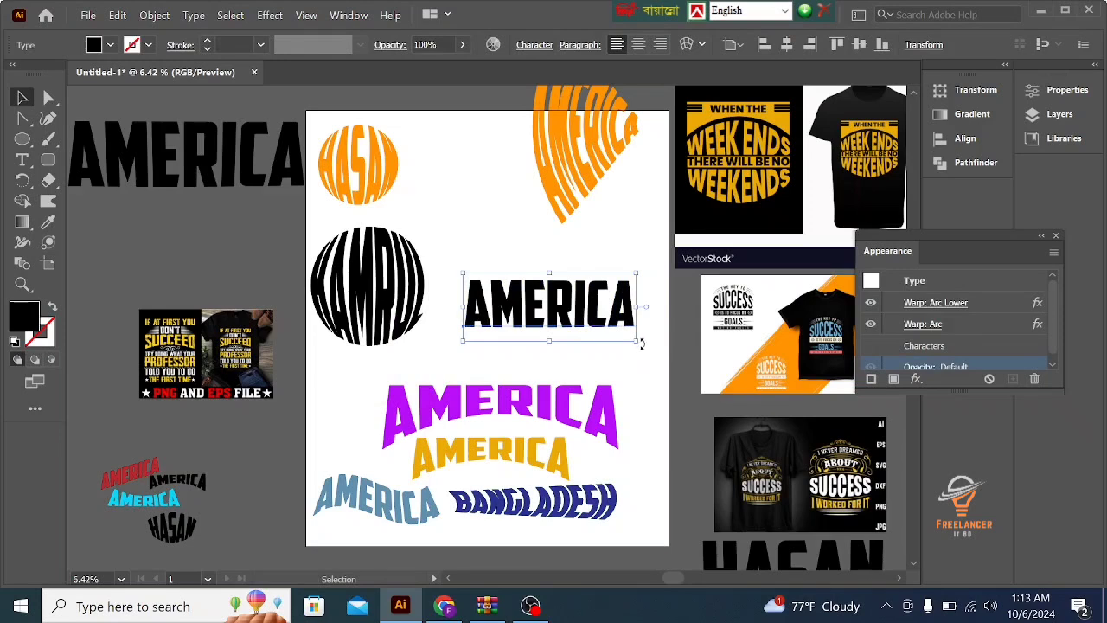
- Move the reduced black AMERICA copy slightly upward on the artboard and deselect it
{"action": "left_click_drag", "start_coordinate": [641, 345], "coordinate": [605, 319]}
{"action": "key", "text": "ctrl+z"}
{"action": "left_click_drag", "start_coordinate": [593, 310], "coordinate": [593, 294]}
{"action": "left_click", "coordinate": [589, 331]}
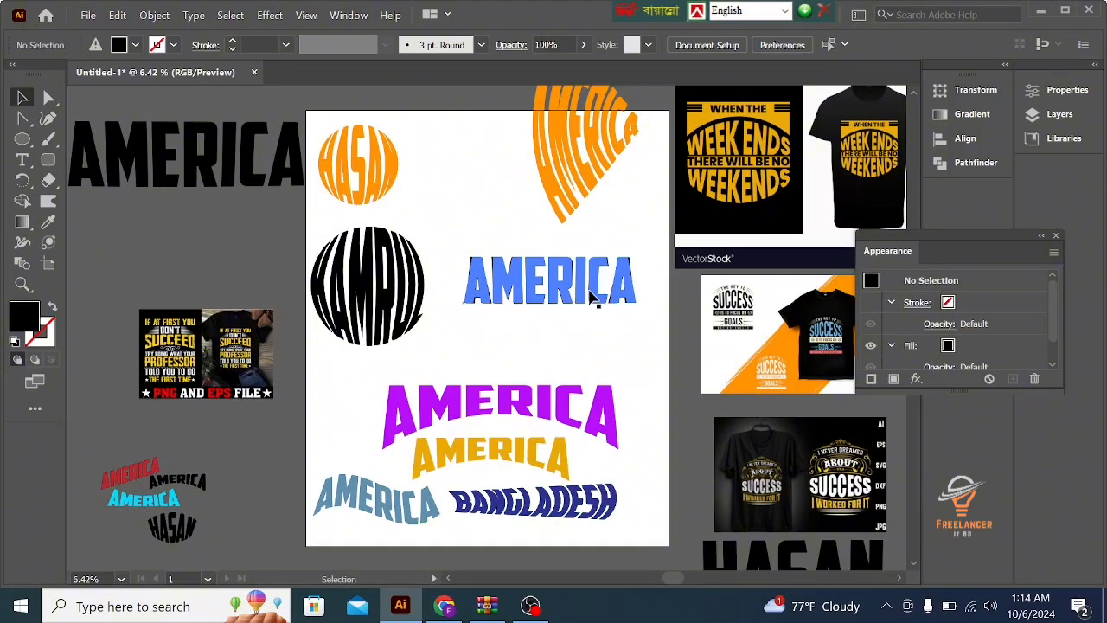
- Rotate the black AMERICA copy slightly counterclockwise so the word rises toward its end, then deselect it
{"action": "left_click", "coordinate": [493, 305]}
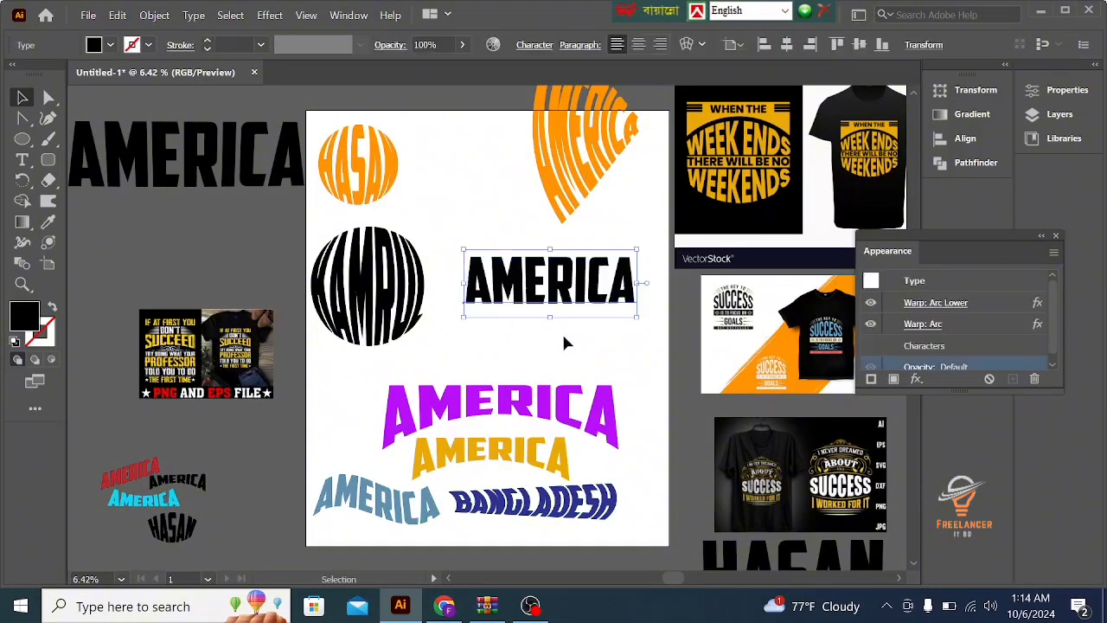
{"action": "left_click_drag", "start_coordinate": [640, 318], "coordinate": [627, 300]}
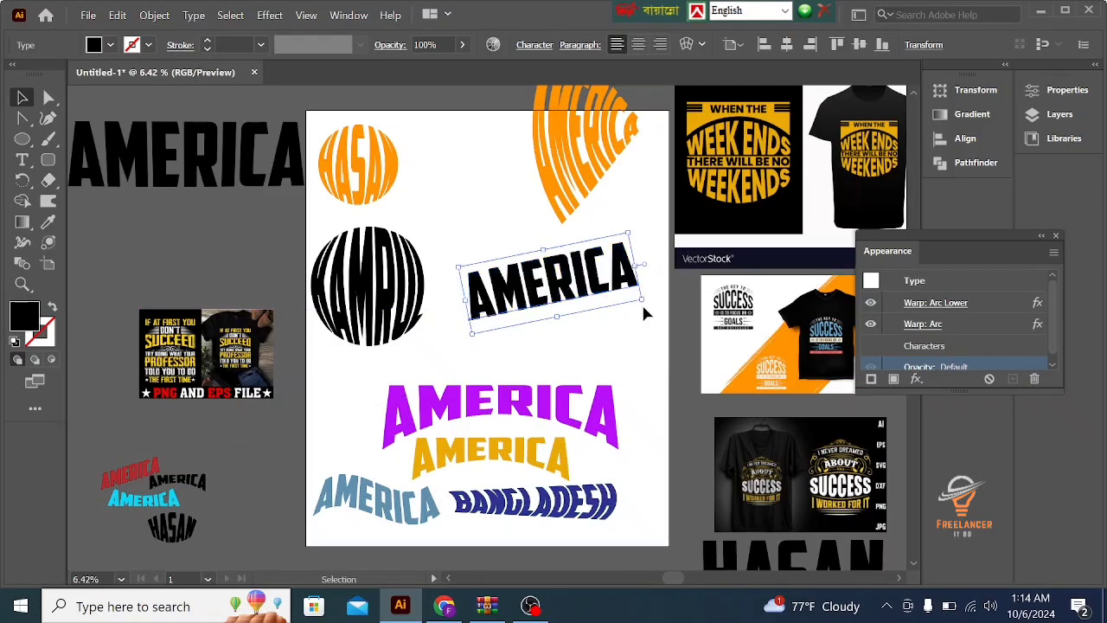
{"action": "left_click_drag", "start_coordinate": [649, 305], "coordinate": [644, 330]}
{"action": "left_click", "coordinate": [629, 336]}
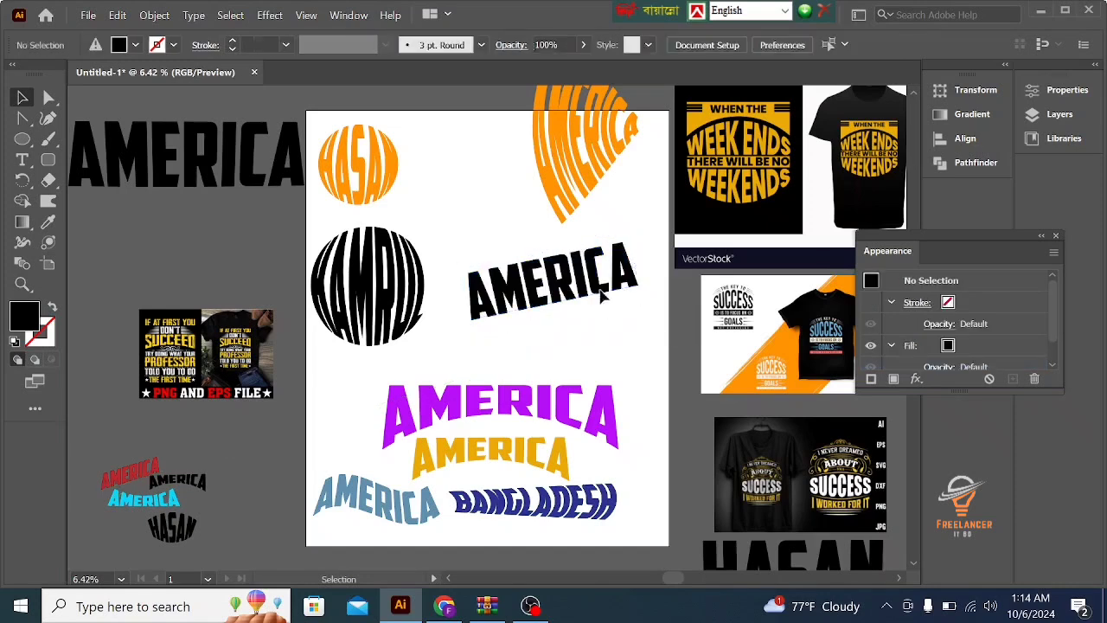
{"action": "left_click", "coordinate": [597, 290]}
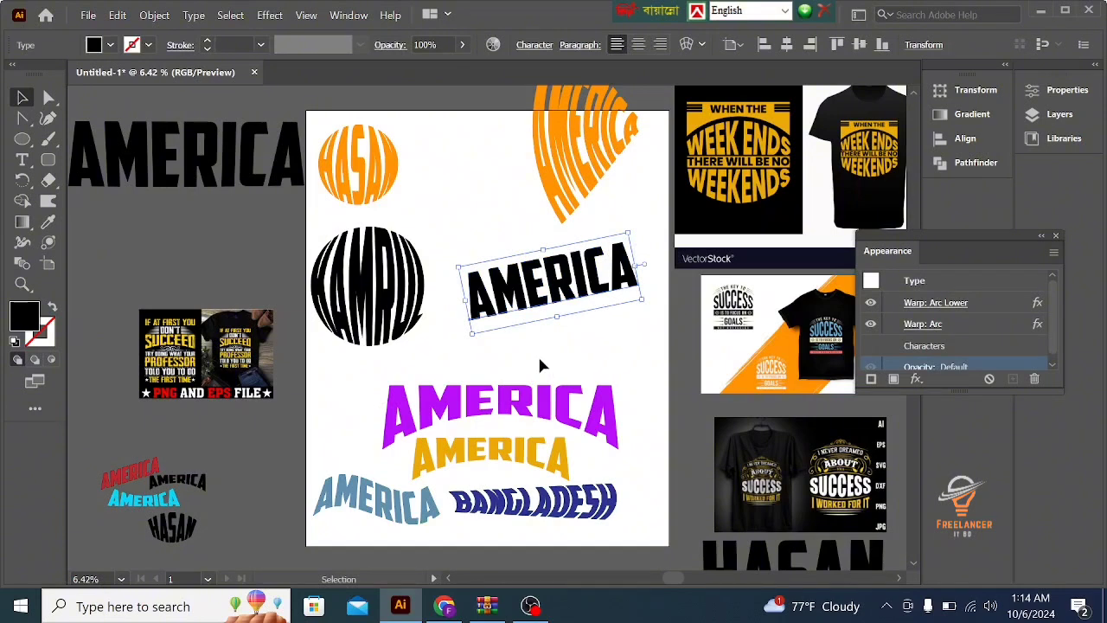
{"action": "left_click", "coordinate": [516, 363]}
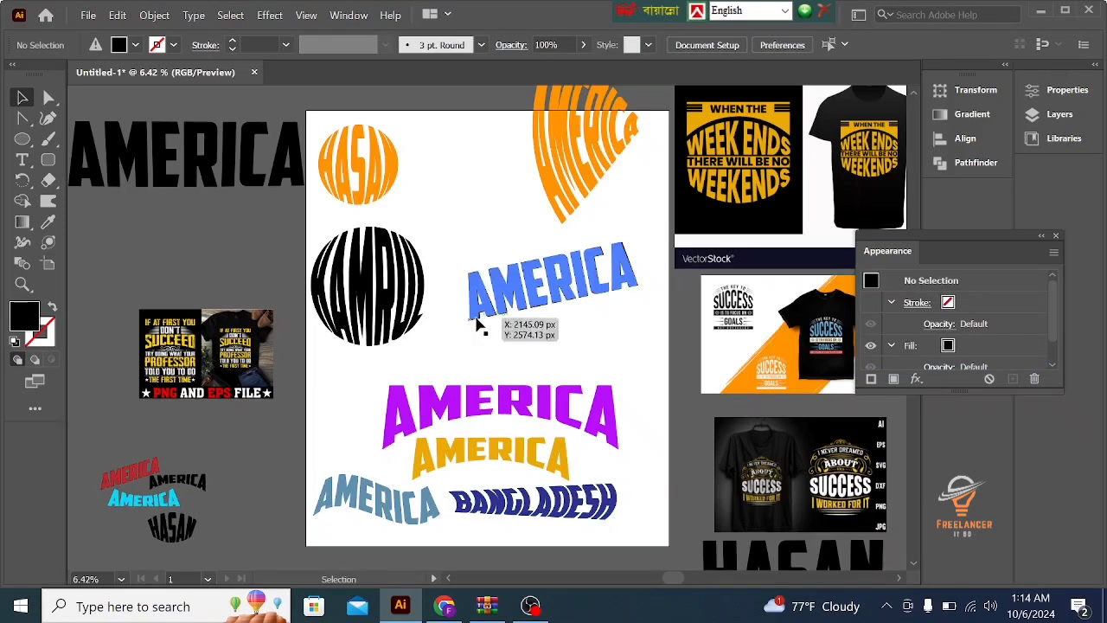
- Try shearing the rotated black AMERICA text by -17° along the vertical axis
{"action": "left_click", "coordinate": [583, 294]}
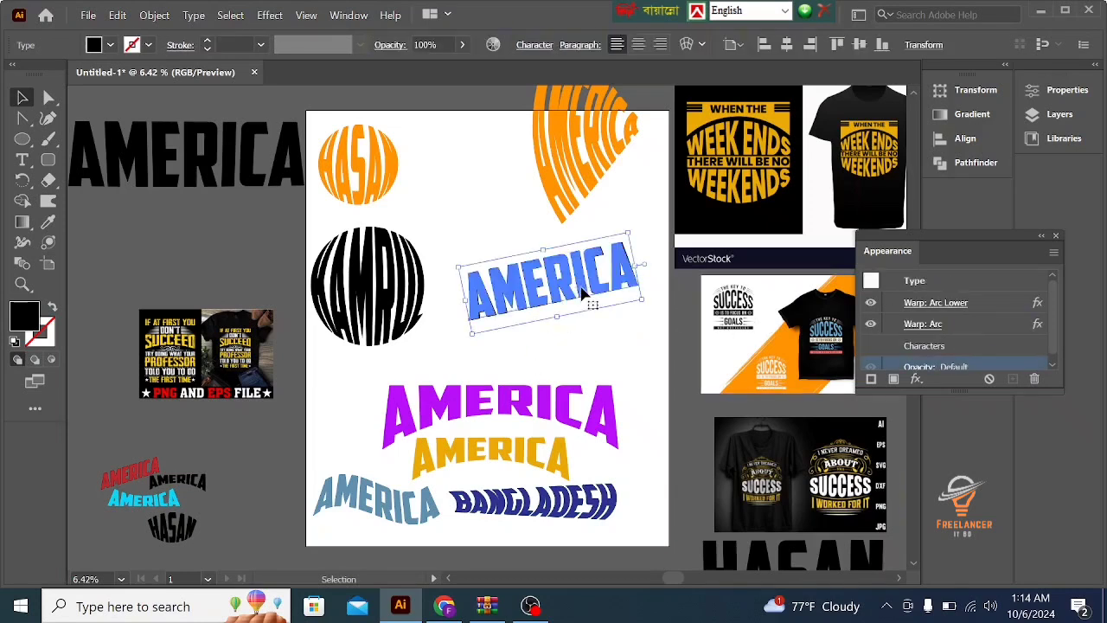
{"action": "right_click", "coordinate": [583, 294]}
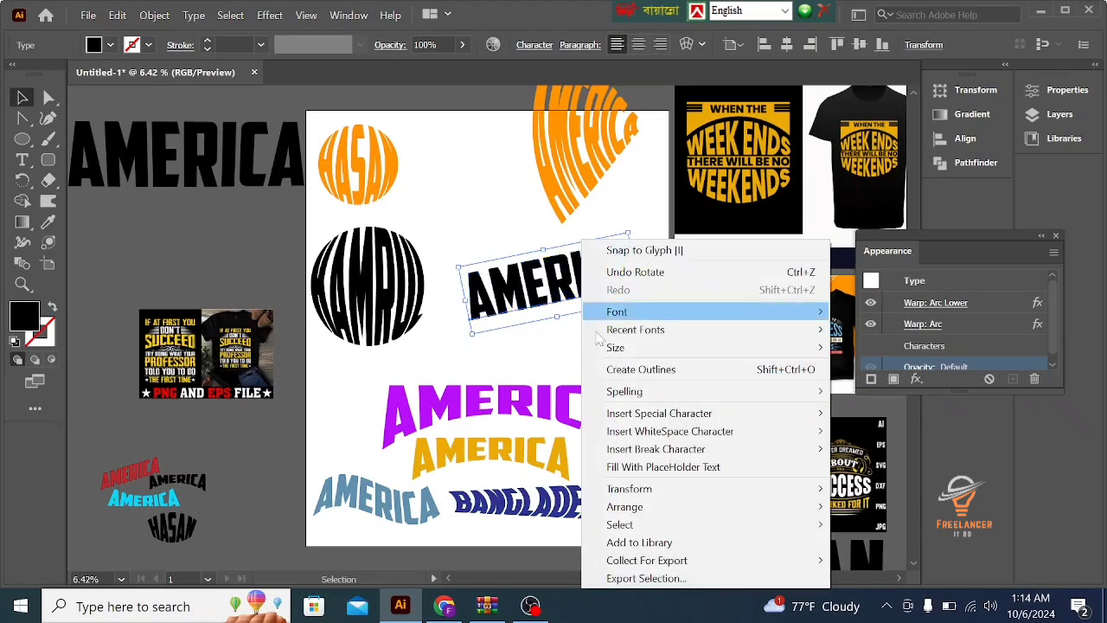
{"action": "mouse_move", "coordinate": [658, 507]}
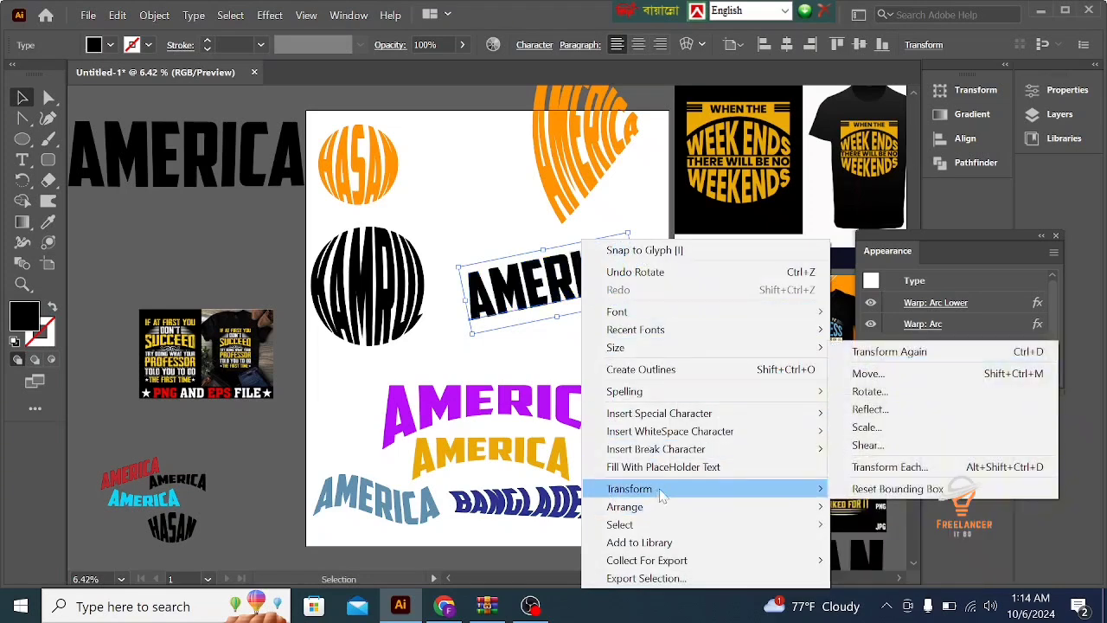
{"action": "left_click", "coordinate": [867, 446]}
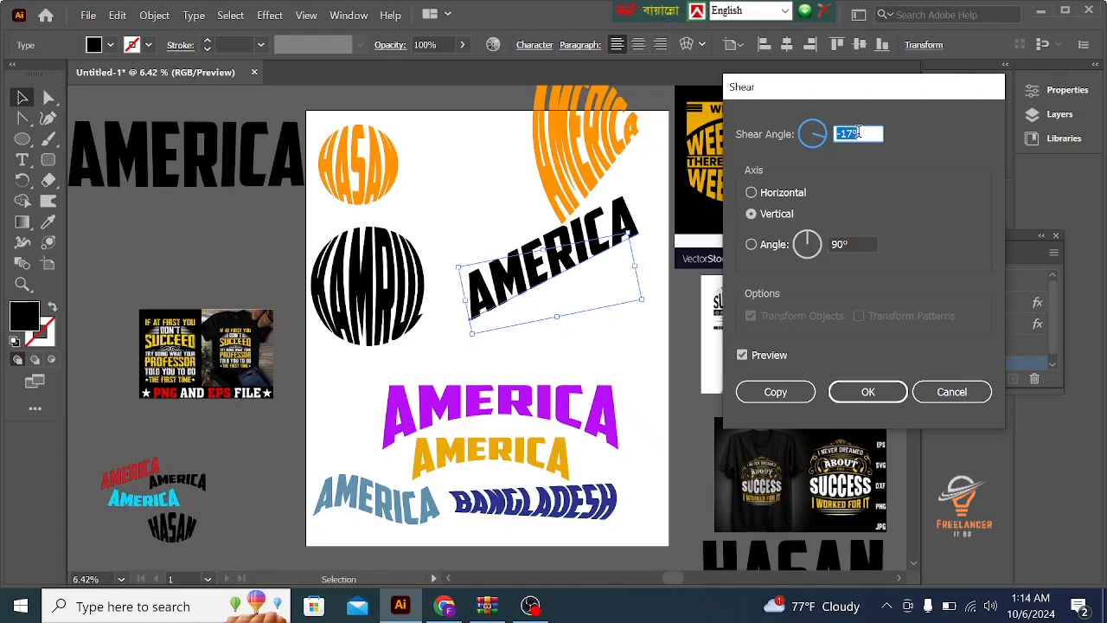
{"action": "key", "text": "BackSpace"}
{"action": "left_click", "coordinate": [869, 392]}
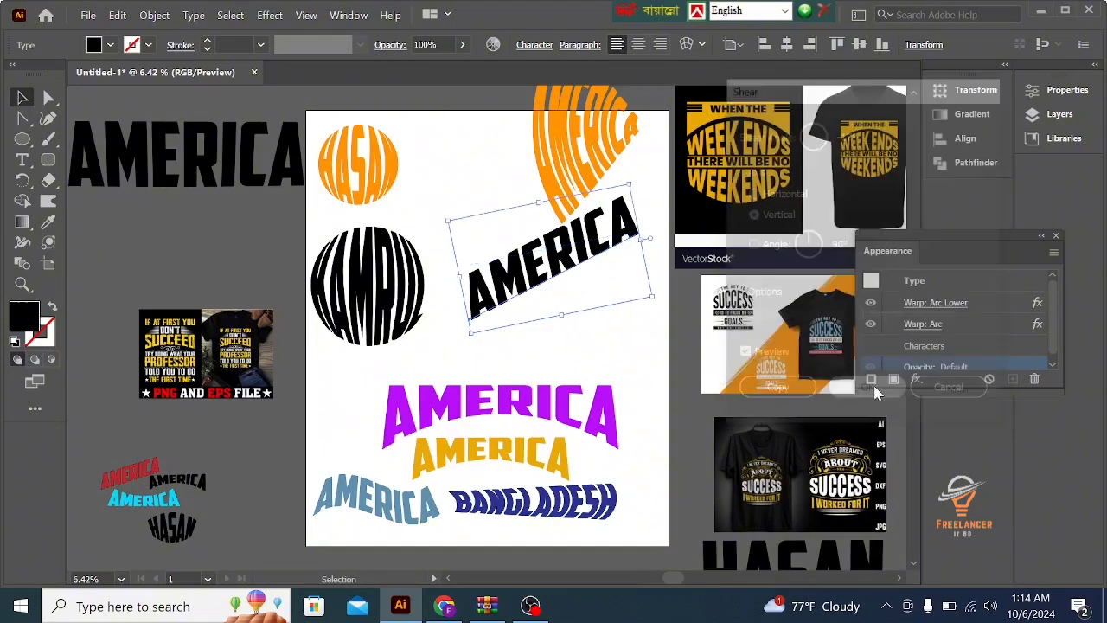
{"action": "left_click", "coordinate": [605, 317]}
{"action": "left_click_drag", "start_coordinate": [564, 284], "coordinate": [571, 277]}
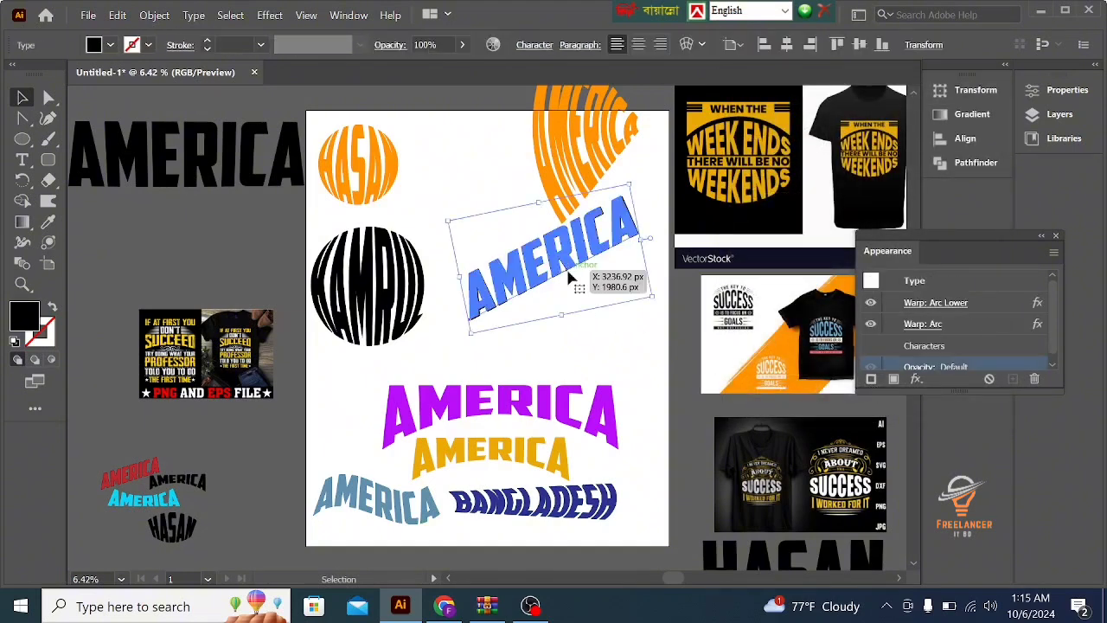
{"action": "key", "text": "ctrl+z"}
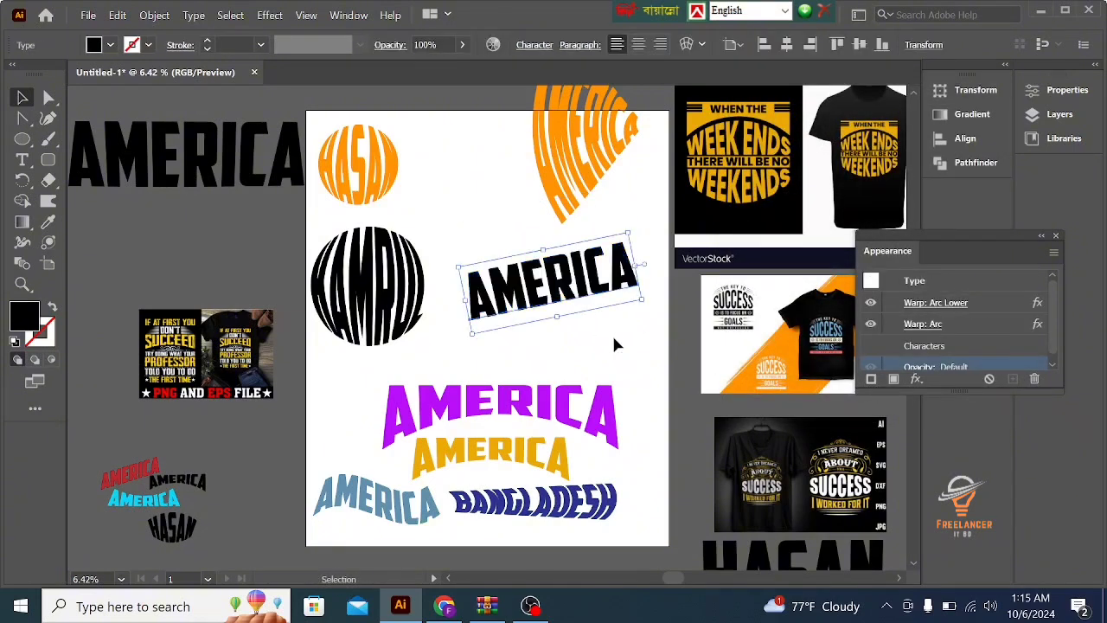
{"action": "left_click", "coordinate": [611, 333]}
- Apply a shear angle of 0° along the vertical axis to the rotated black AMERICA text and reselect it
{"action": "left_click", "coordinate": [580, 297]}
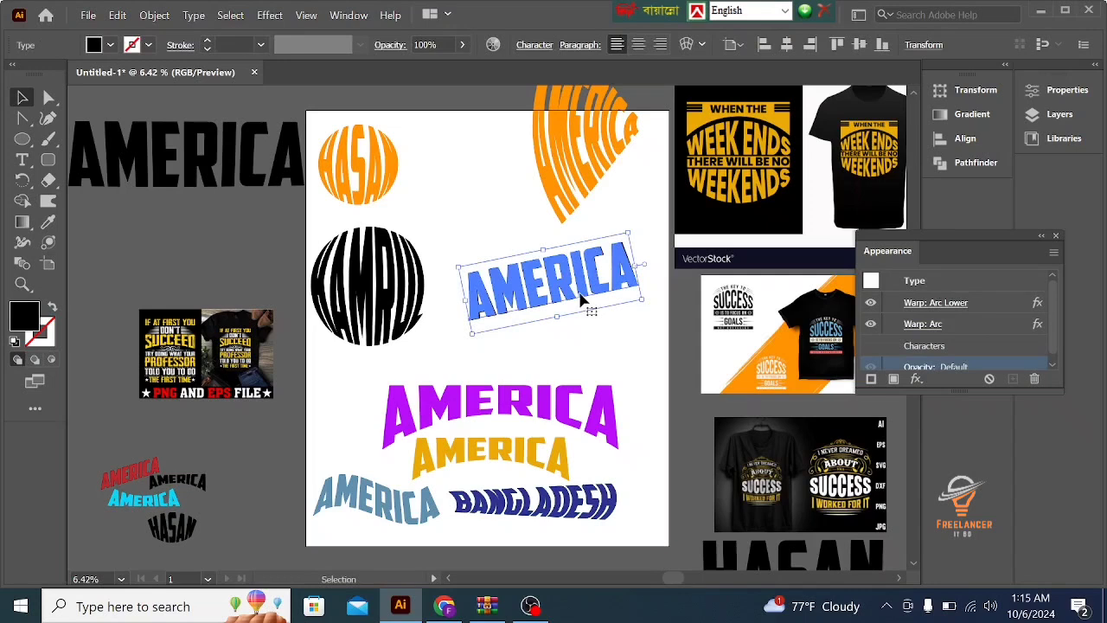
{"action": "right_click", "coordinate": [581, 297]}
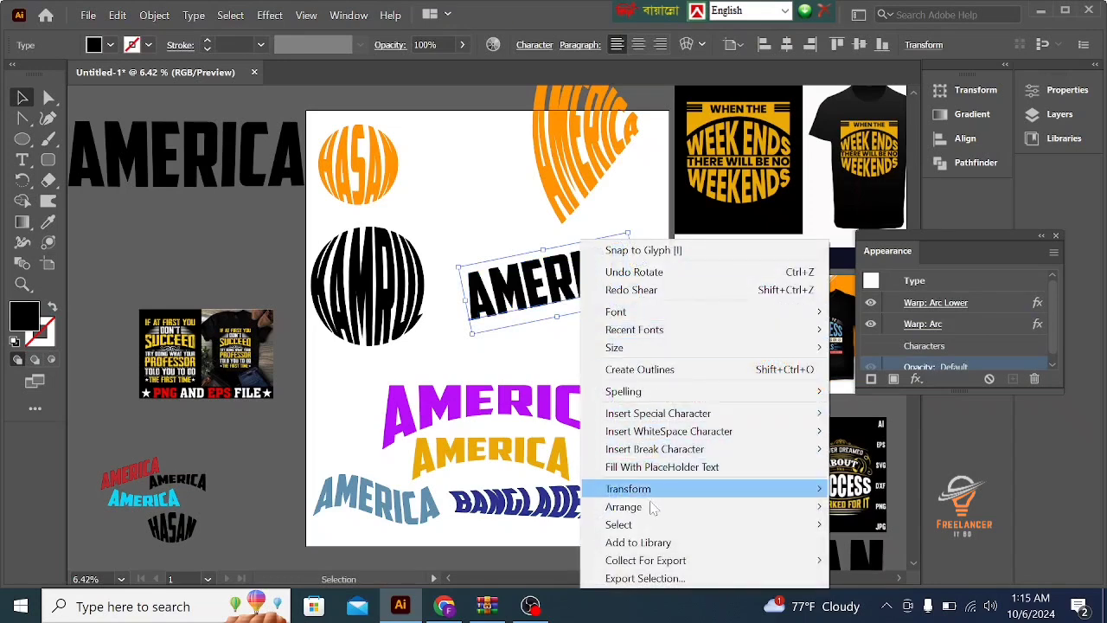
{"action": "mouse_move", "coordinate": [693, 491]}
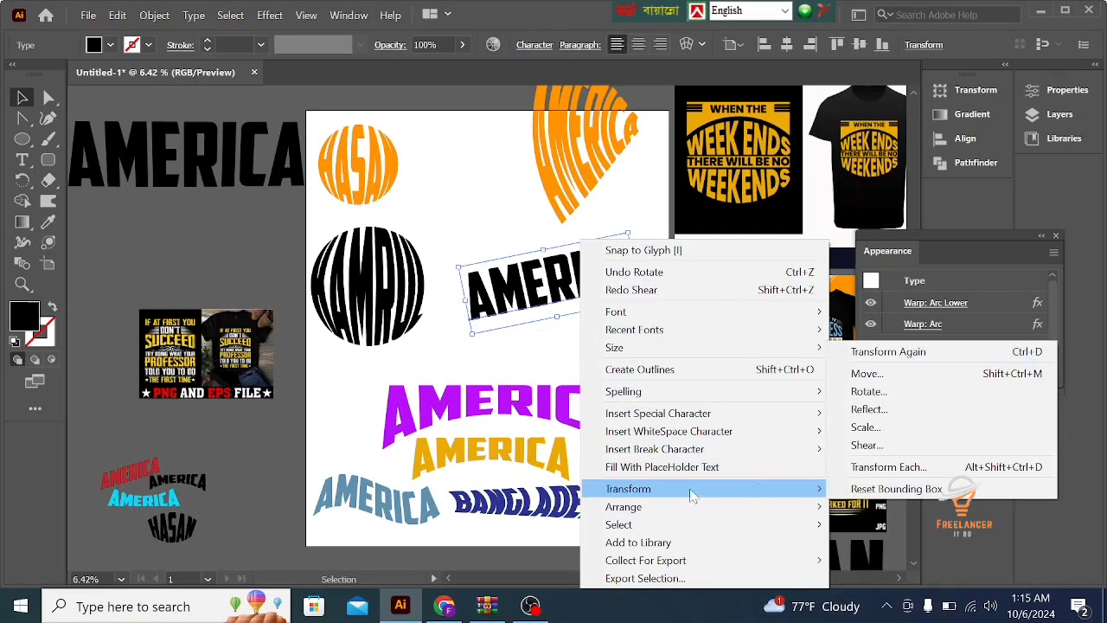
{"action": "left_click", "coordinate": [864, 444]}
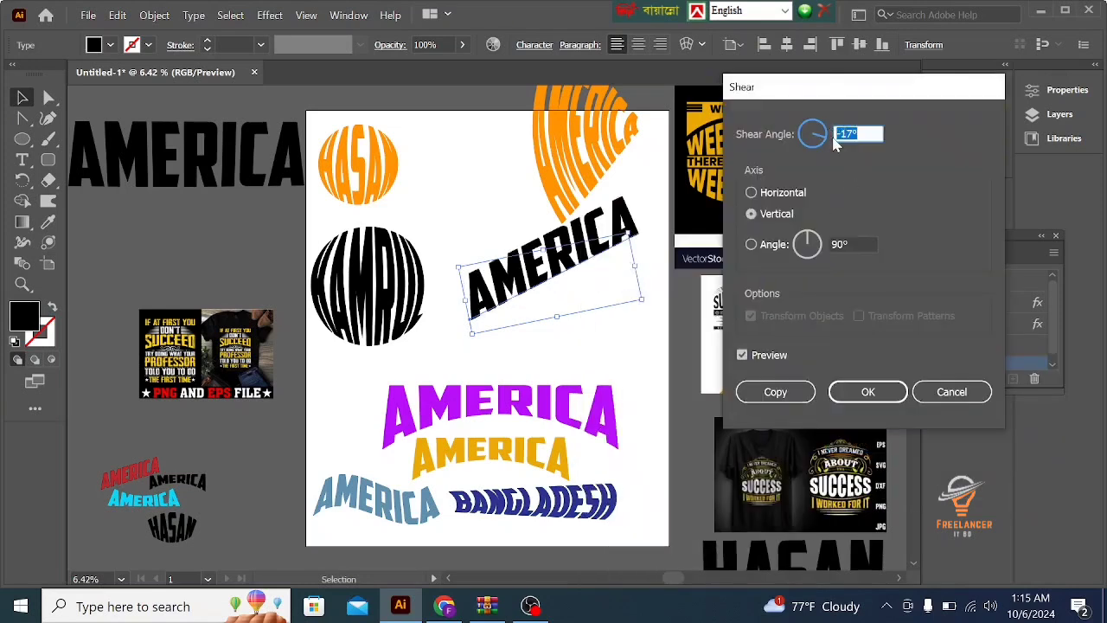
{"action": "type", "text": "0"}
{"action": "left_click", "coordinate": [867, 391]}
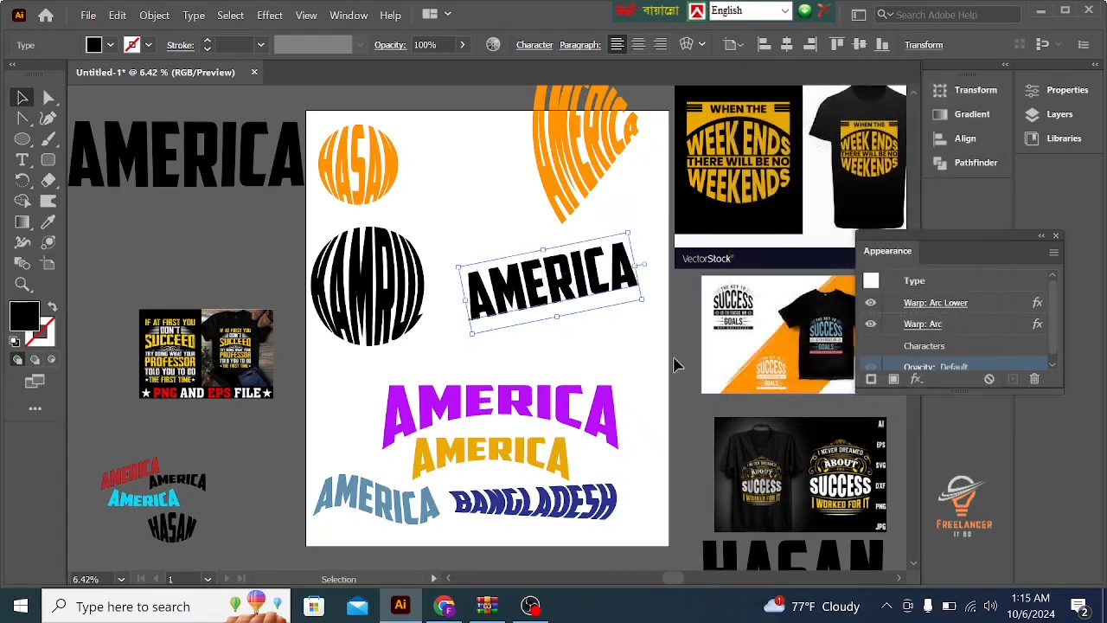
{"action": "left_click", "coordinate": [608, 334]}
{"action": "left_click", "coordinate": [589, 295]}
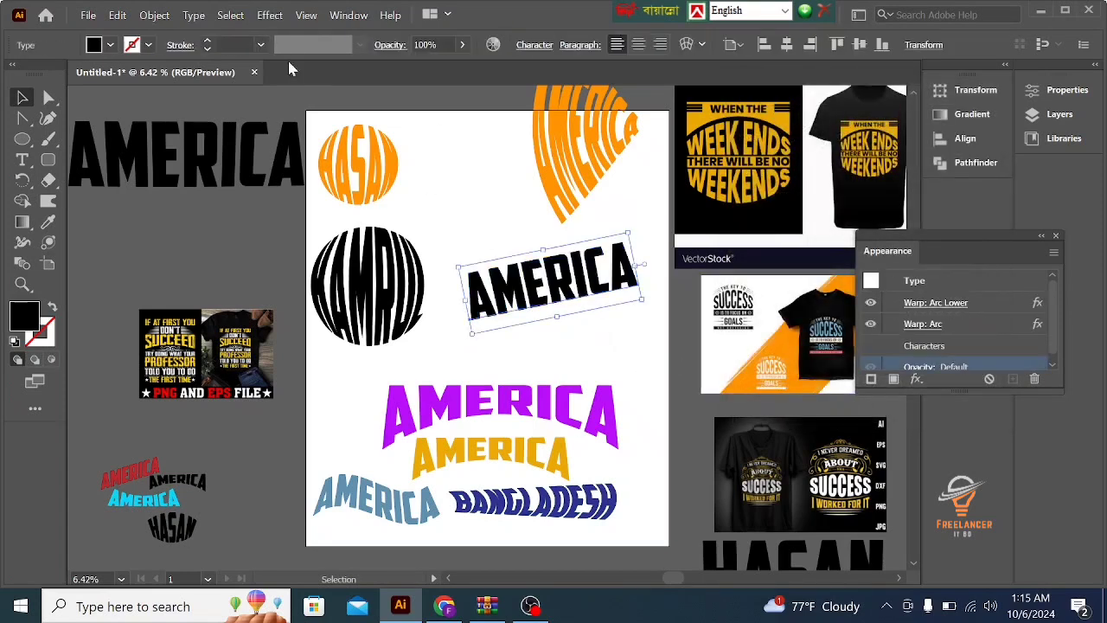
- Start shearing the rotated black AMERICA text along the vertical axis and preview an angle of -21°
{"action": "right_click", "coordinate": [505, 276]}
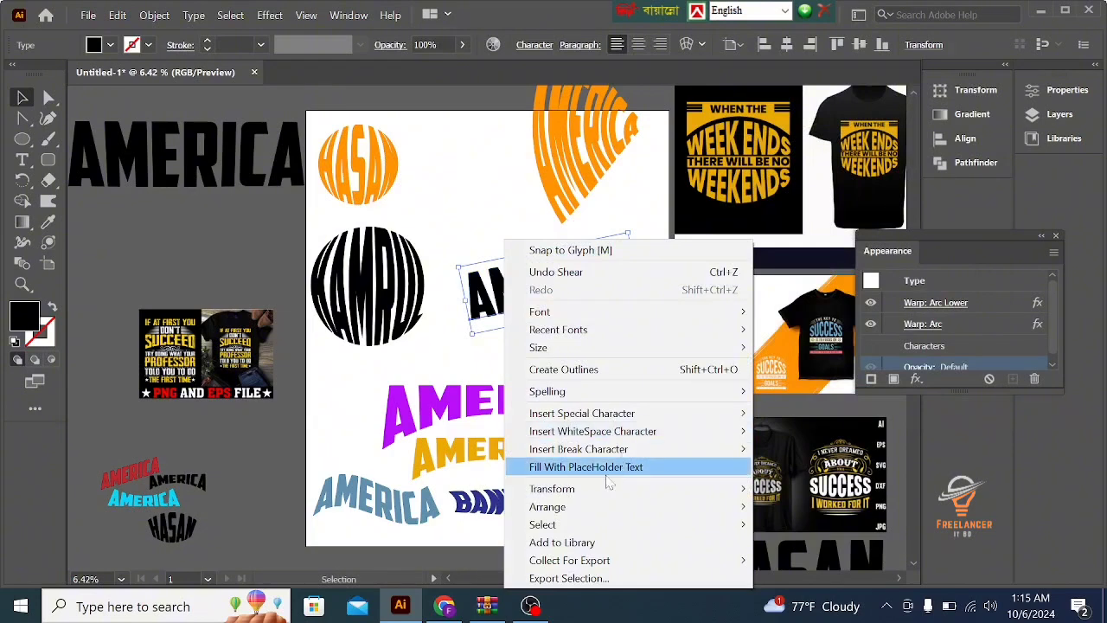
{"action": "mouse_move", "coordinate": [558, 496]}
{"action": "left_click", "coordinate": [816, 445]}
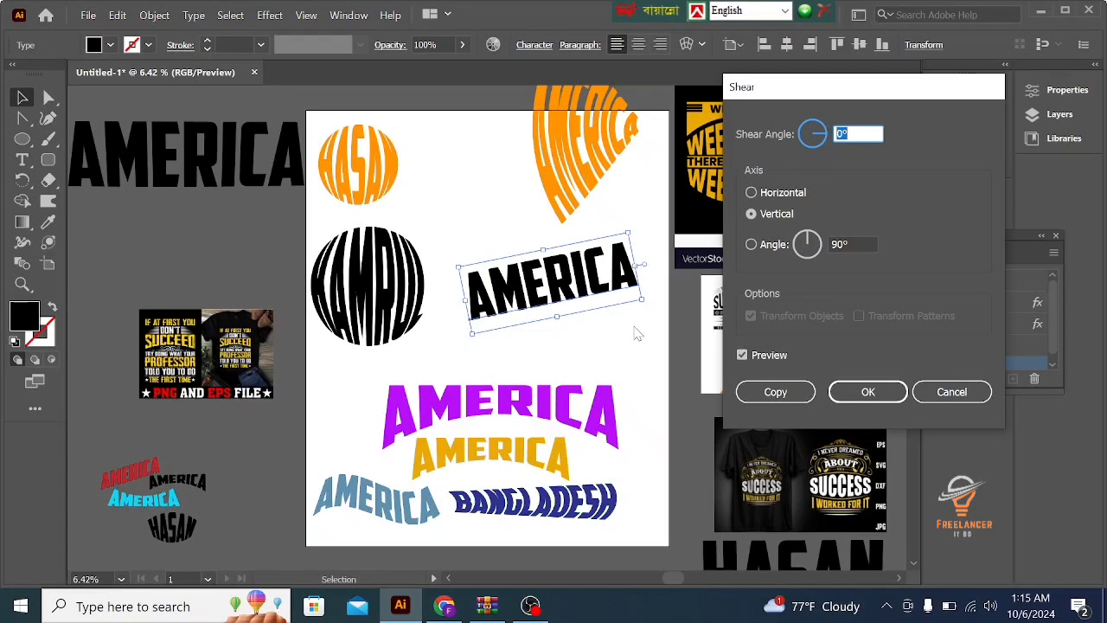
{"action": "left_click", "coordinate": [840, 133]}
{"action": "double_click", "coordinate": [843, 132]}
{"action": "key", "text": "Down"}
{"action": "key", "text": "Down"}
{"action": "key", "text": "Down"}
{"action": "key", "text": "Down"}
{"action": "key", "text": "Down"}
{"action": "key", "text": "Down"}
{"action": "key", "text": "Down"}
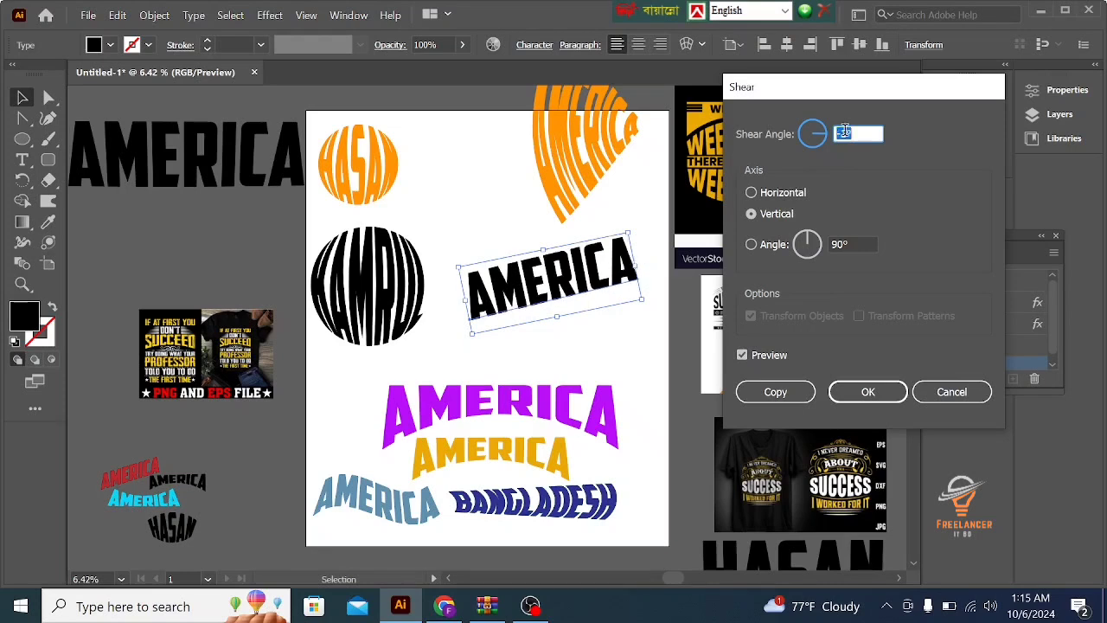
{"action": "key", "text": "Down"}
{"action": "key", "text": "Down"}
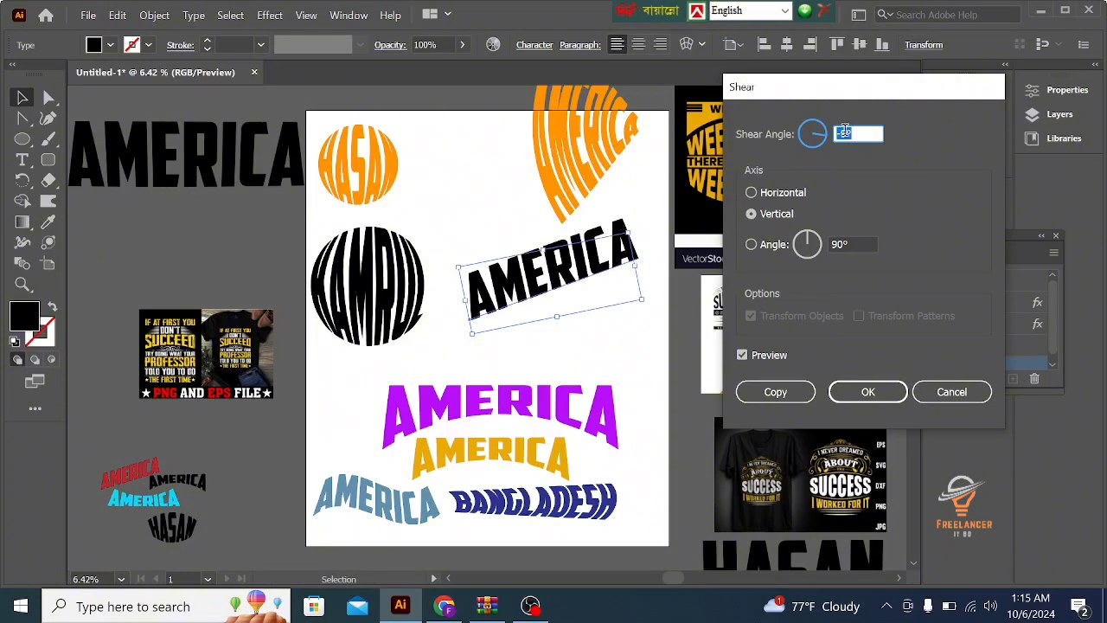
{"action": "key", "text": "Down"}
{"action": "key", "text": "Down"}
{"action": "key", "text": "Down"}
{"action": "key", "text": "Down"}
{"action": "key", "text": "Down"}
{"action": "key", "text": "Down"}
{"action": "key", "text": "Down"}
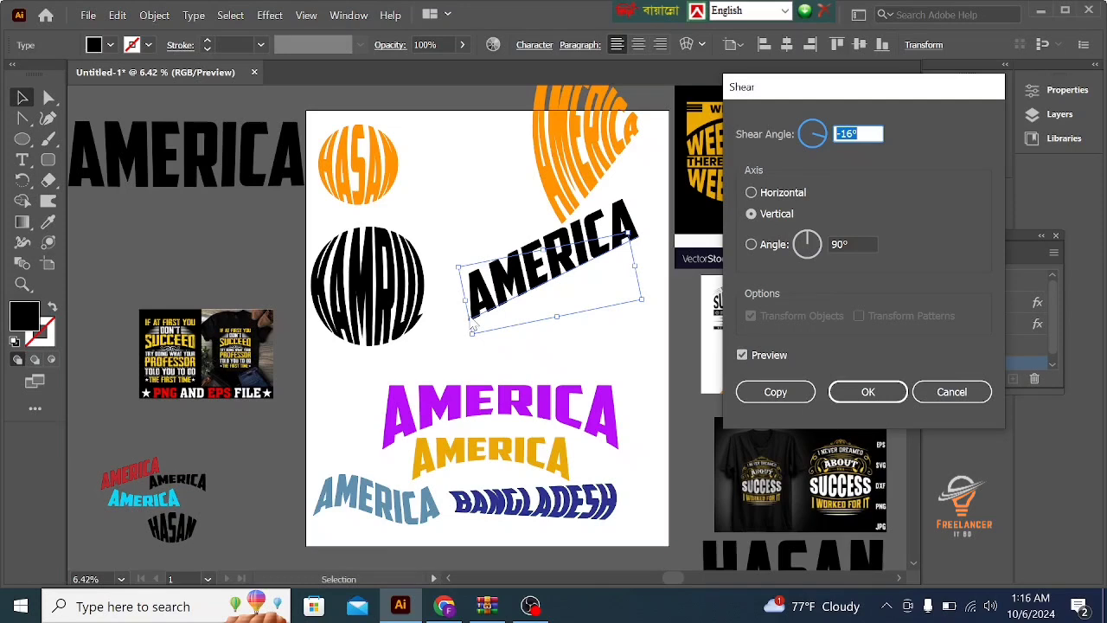
{"action": "key", "text": "Down"}
{"action": "key", "text": "Down"}
{"action": "key", "text": "Down"}
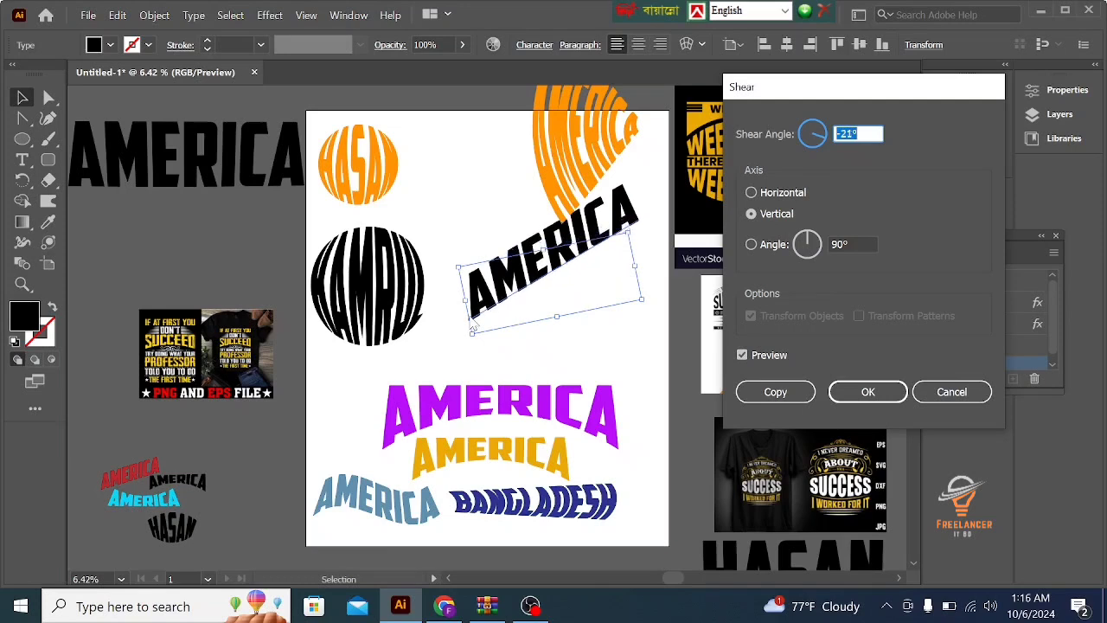
- Preview the vertical shear of the black AMERICA text in the opposite direction, up to 28°
{"action": "key", "text": "Up"}
{"action": "key", "text": "Up"}
{"action": "key", "text": "Up"}
{"action": "key", "text": "Up"}
{"action": "key", "text": "Up"}
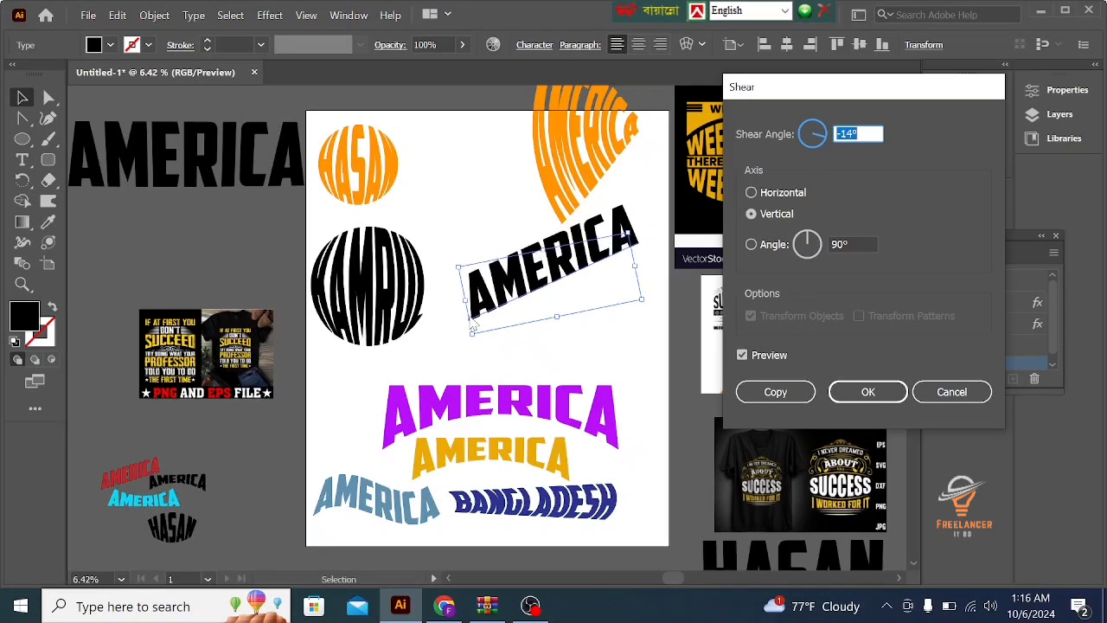
{"action": "key", "text": "Up"}
{"action": "key", "text": "Up"}
{"action": "key", "text": "Up"}
{"action": "key", "text": "Up"}
{"action": "key", "text": "Up"}
{"action": "key", "text": "Up"}
{"action": "key", "text": "Up"}
{"action": "key", "text": "Up"}
{"action": "key", "text": "Up"}
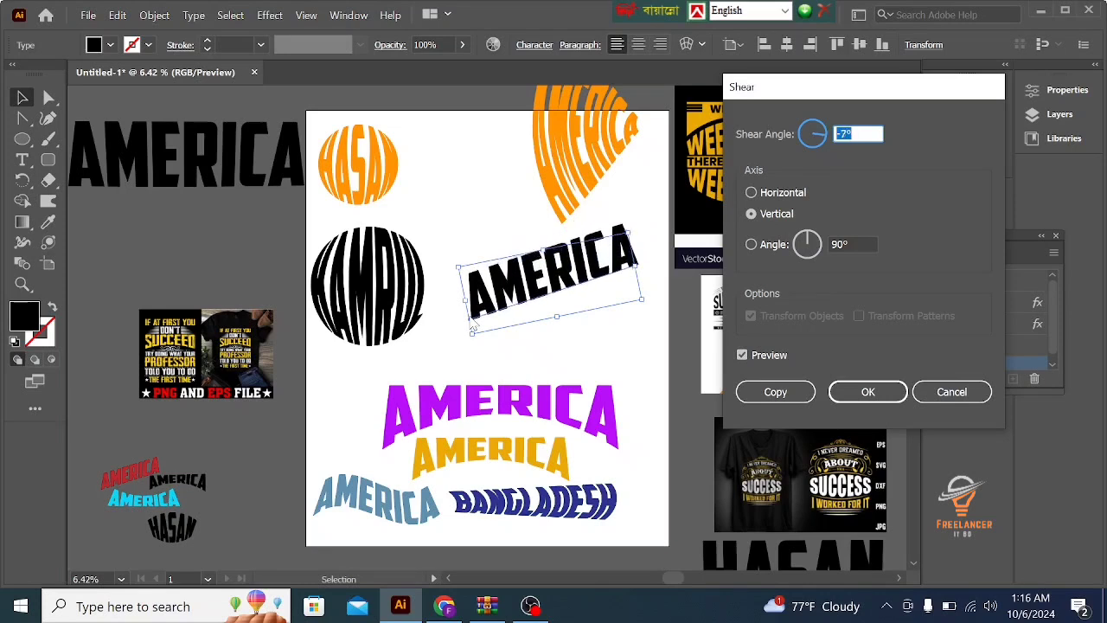
{"action": "key", "text": "Up"}
{"action": "key", "text": "Up"}
{"action": "key", "text": "Up"}
{"action": "key", "text": "Up"}
{"action": "key", "text": "Up"}
{"action": "key", "text": "Up"}
{"action": "key", "text": "Up"}
{"action": "key", "text": "Up"}
{"action": "key", "text": "Up"}
{"action": "key", "text": "Up"}
{"action": "key", "text": "Up"}
{"action": "key", "text": "Up"}
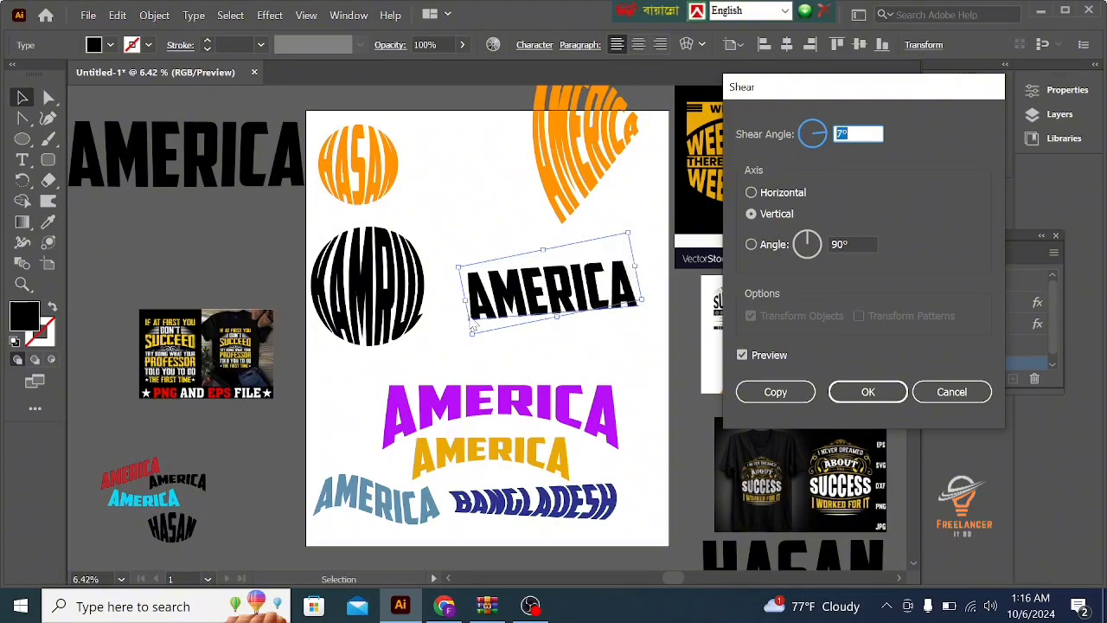
{"action": "key", "text": "Up"}
{"action": "key", "text": "Up"}
{"action": "key", "text": "Up"}
{"action": "key", "text": "Up"}
{"action": "key", "text": "Up"}
{"action": "key", "text": "Up"}
{"action": "key", "text": "Up"}
{"action": "key", "text": "Up"}
{"action": "key", "text": "Up"}
{"action": "key", "text": "Up"}
{"action": "key", "text": "Up"}
{"action": "key", "text": "Up"}
{"action": "key", "text": "Up"}
{"action": "key", "text": "Up"}
{"action": "key", "text": "Up"}
{"action": "key", "text": "Up"}
{"action": "key", "text": "Up"}
{"action": "key", "text": "Up"}
{"action": "key", "text": "Up"}
{"action": "key", "text": "Up"}
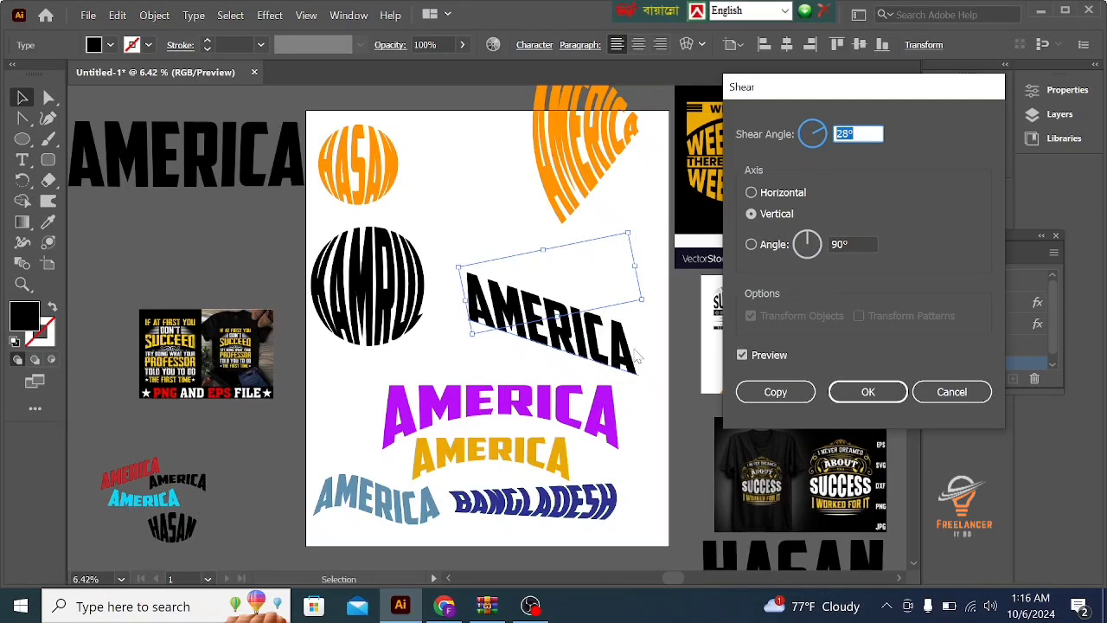
- Apply a shear angle of -17° along the vertical axis to the rotated black AMERICA text
{"action": "key", "text": "Down"}
{"action": "key", "text": "Down"}
{"action": "key", "text": "Down"}
{"action": "key", "text": "Down"}
{"action": "key", "text": "Down"}
{"action": "key", "text": "Down"}
{"action": "key", "text": "Down"}
{"action": "key", "text": "Down"}
{"action": "key", "text": "Down"}
{"action": "key", "text": "Down"}
{"action": "key", "text": "Down"}
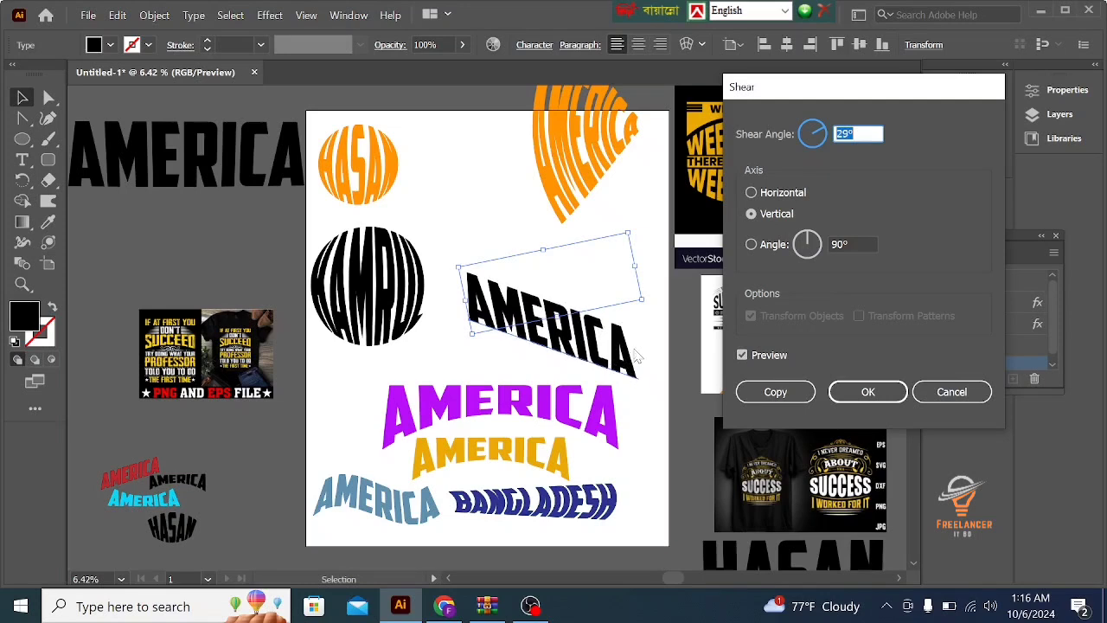
{"action": "key", "text": "Down"}
{"action": "key", "text": "Down"}
{"action": "key", "text": "Down"}
{"action": "key", "text": "Down"}
{"action": "key", "text": "Down"}
{"action": "key", "text": "Down"}
{"action": "key", "text": "Down"}
{"action": "key", "text": "Down"}
{"action": "key", "text": "Down"}
{"action": "key", "text": "Down"}
{"action": "key", "text": "Down"}
{"action": "key", "text": "Down"}
{"action": "key", "text": "Down"}
{"action": "key", "text": "Down"}
{"action": "key", "text": "Down"}
{"action": "key", "text": "Down"}
{"action": "key", "text": "Down"}
{"action": "key", "text": "Down"}
{"action": "key", "text": "Down"}
{"action": "key", "text": "Down"}
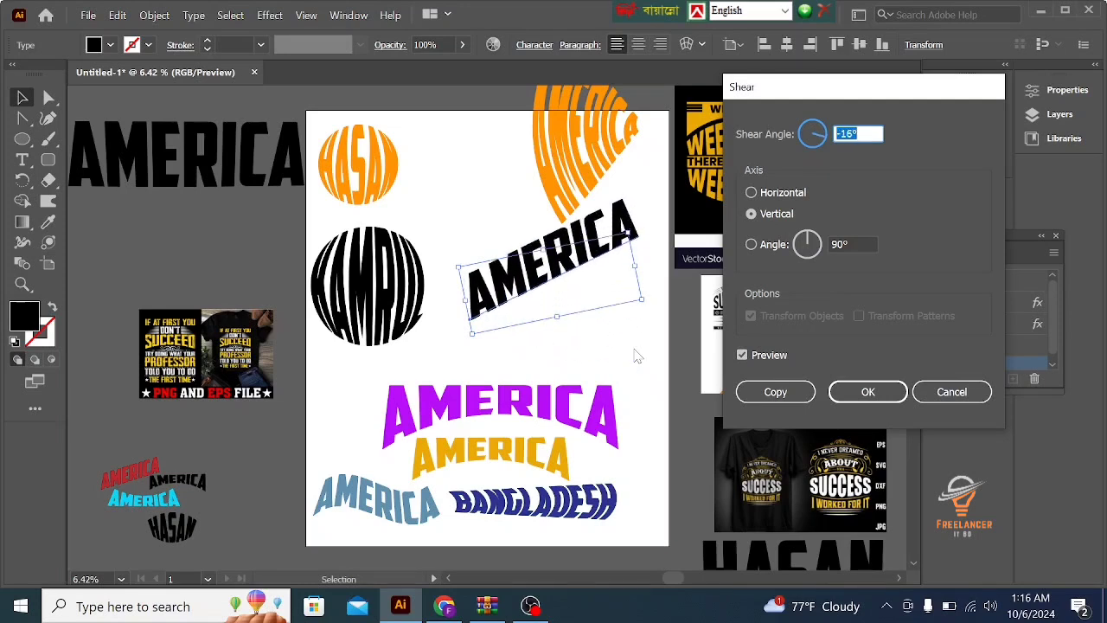
{"action": "left_click", "coordinate": [858, 392]}
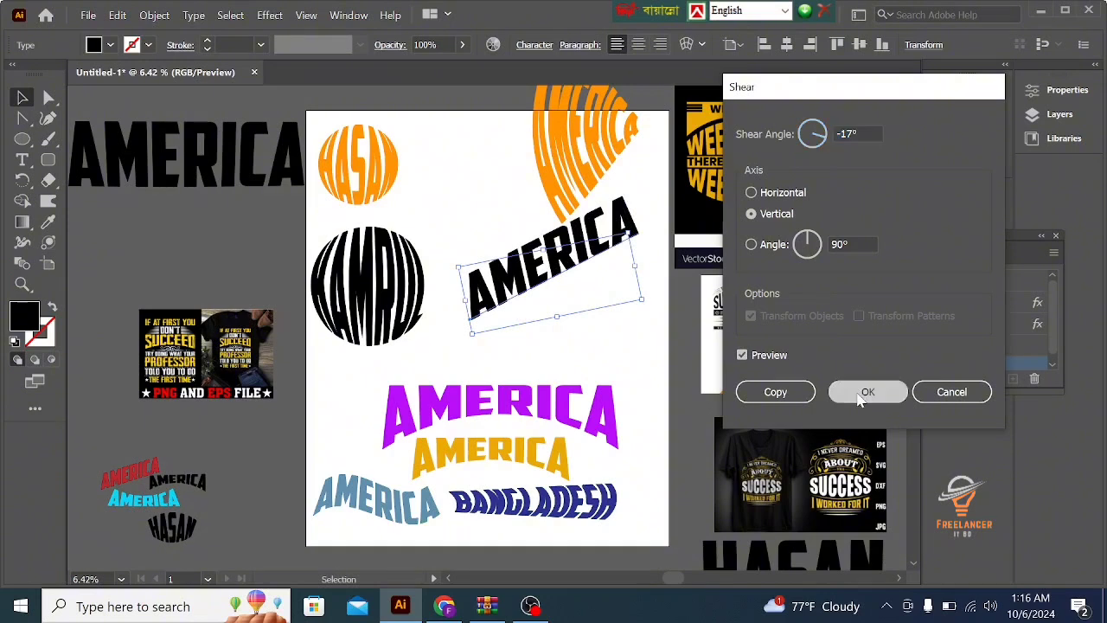
- Try to sample the small red AMERICA sample's color onto the sheared text with the Eyedropper and undo the change
{"action": "left_click", "coordinate": [50, 222]}
{"action": "left_click", "coordinate": [139, 462]}
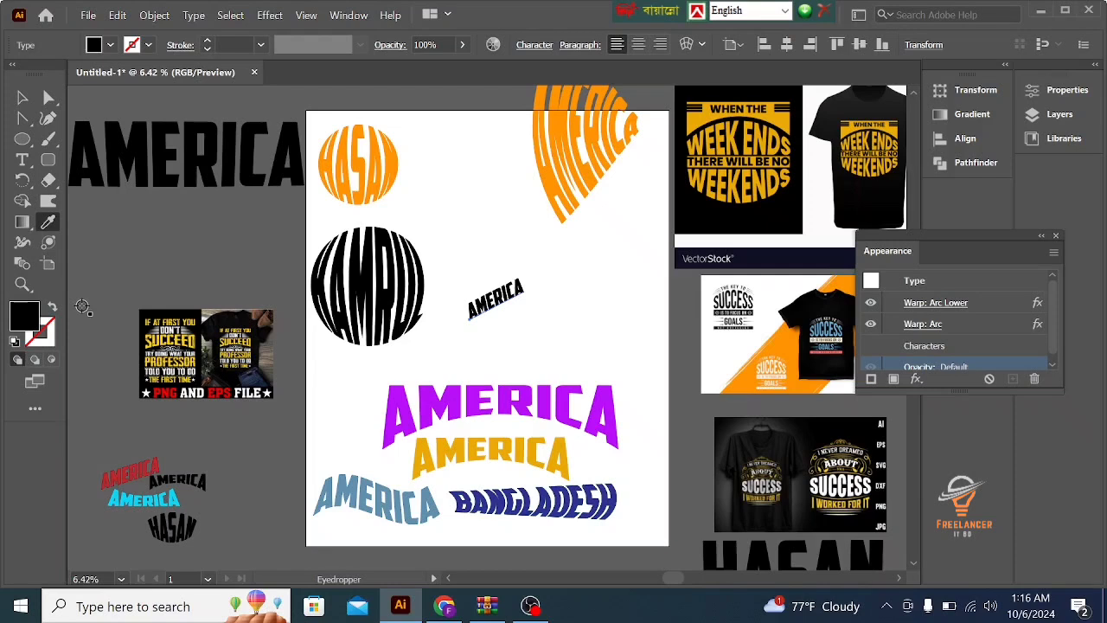
{"action": "key", "text": "ctrl+z"}
{"action": "left_click", "coordinate": [23, 99]}
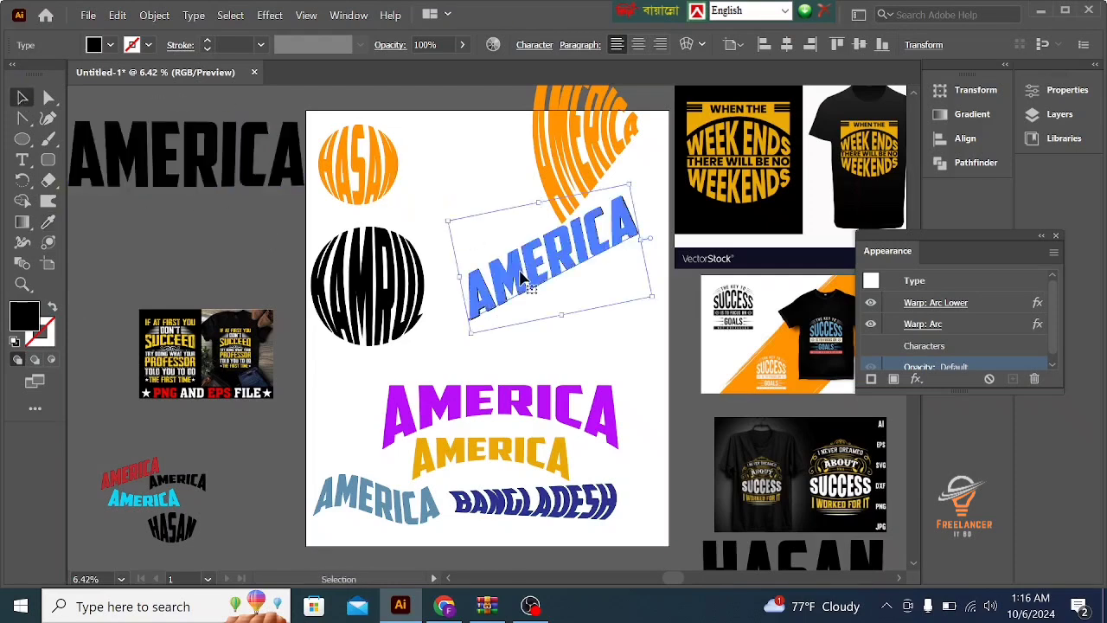
- Expand the appearance of the sheared black AMERICA text and reselect the resulting group
{"action": "left_click", "coordinate": [156, 15]}
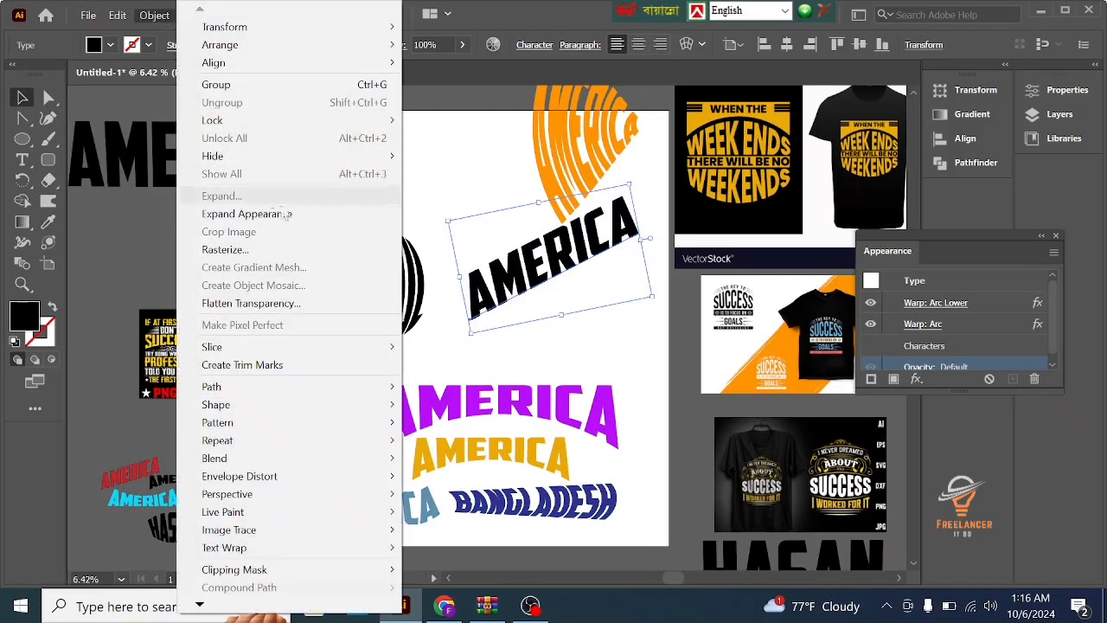
{"action": "left_click", "coordinate": [286, 214]}
{"action": "left_click", "coordinate": [240, 256]}
{"action": "left_click", "coordinate": [514, 294]}
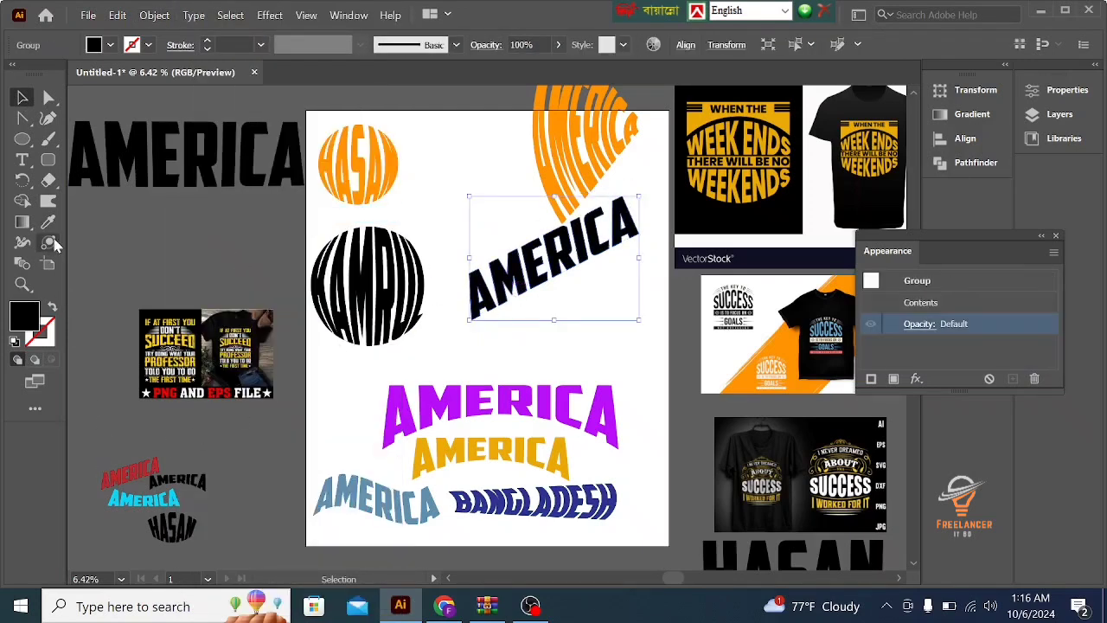
{"action": "left_click", "coordinate": [47, 222]}
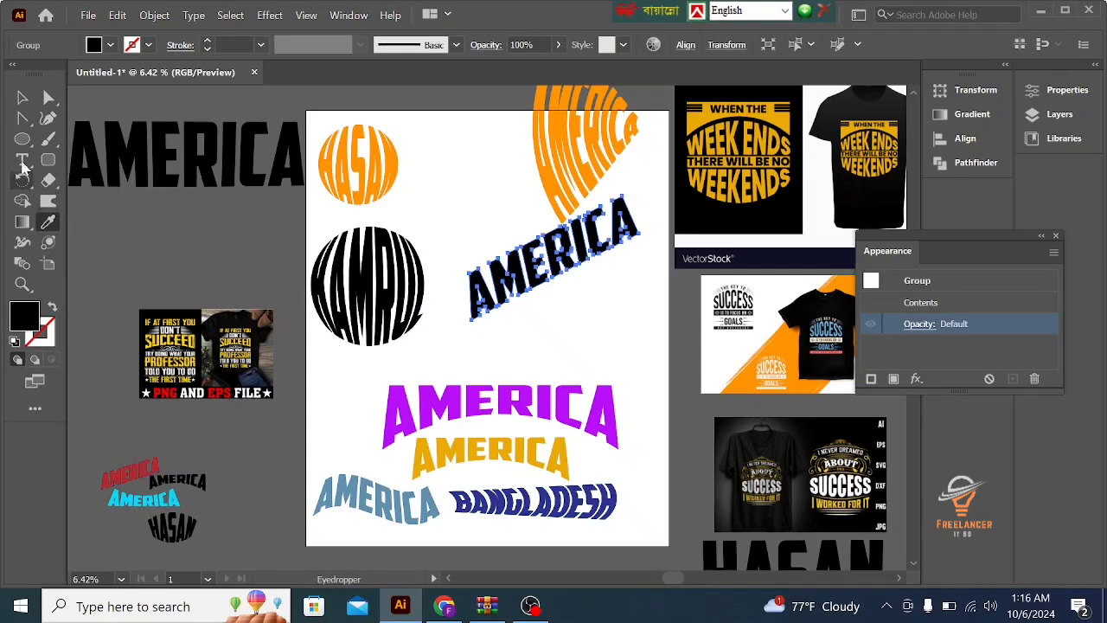
{"action": "left_click", "coordinate": [21, 98]}
{"action": "left_click", "coordinate": [190, 240]}
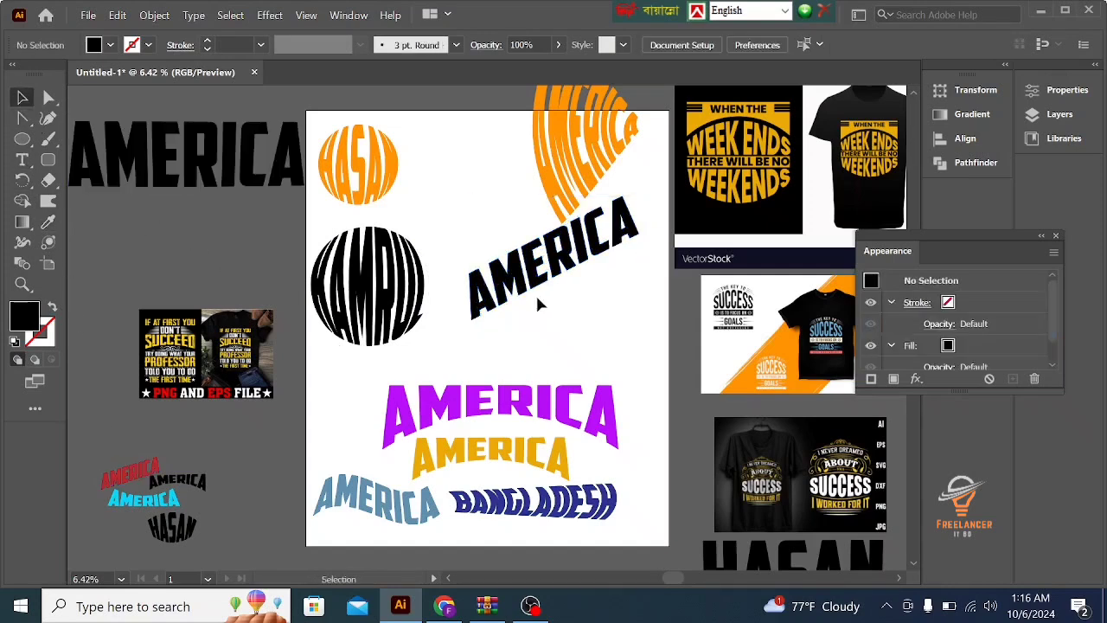
- Fill the expanded, sheared AMERICA group with bright red using the Color Picker and deselect it
{"action": "left_click", "coordinate": [519, 281]}
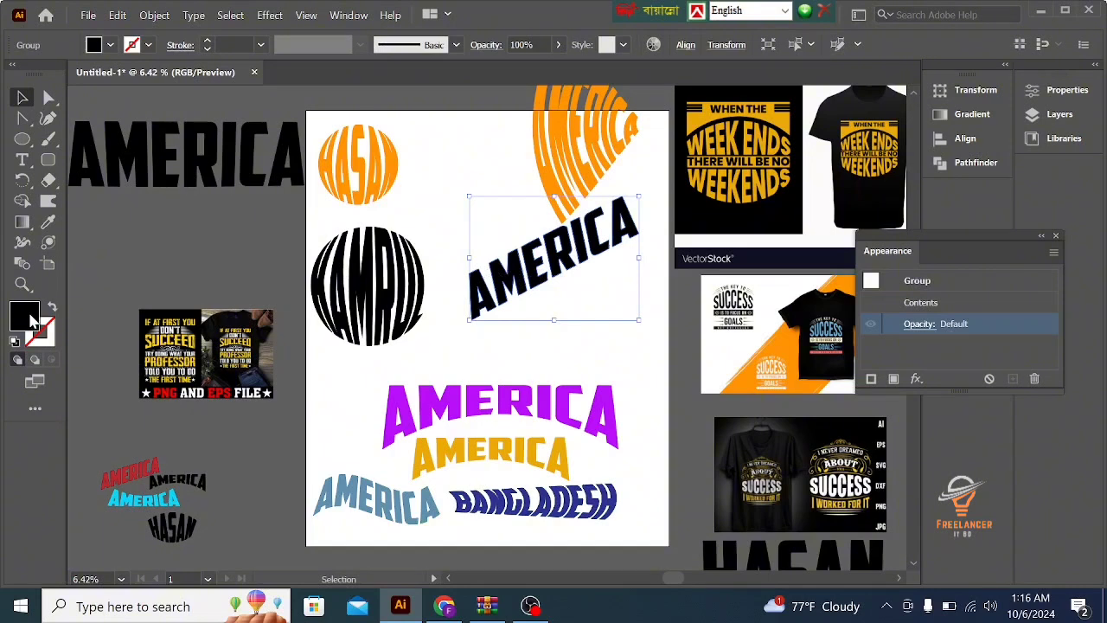
{"action": "double_click", "coordinate": [31, 320]}
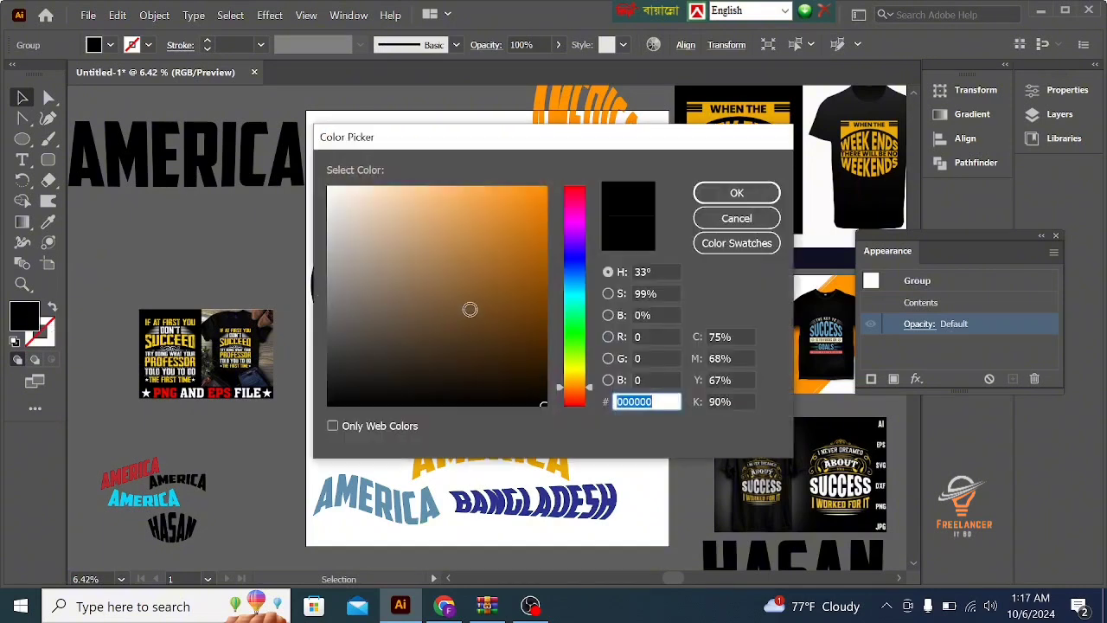
{"action": "left_click", "coordinate": [575, 398]}
{"action": "left_click_drag", "start_coordinate": [575, 398], "coordinate": [575, 404]}
{"action": "left_click", "coordinate": [536, 192]}
{"action": "left_click", "coordinate": [736, 193]}
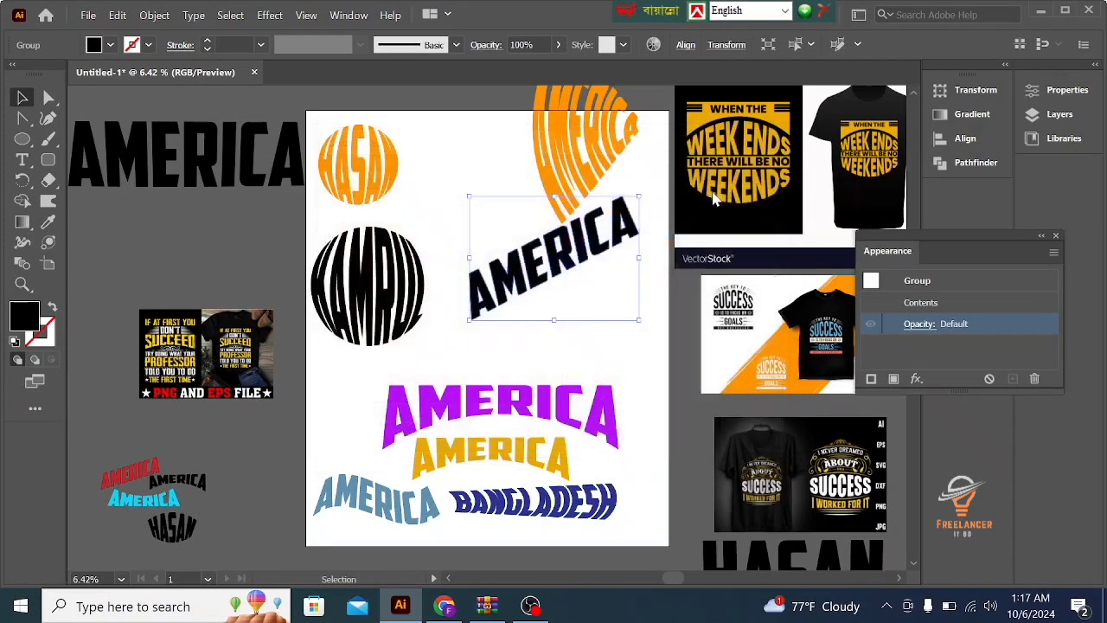
{"action": "left_click", "coordinate": [111, 239]}
- Move the red AMERICA lettering slightly down, clear of the orange warped word, close the Appearance settings and deselect everything
{"action": "left_click_drag", "start_coordinate": [529, 259], "coordinate": [533, 296]}
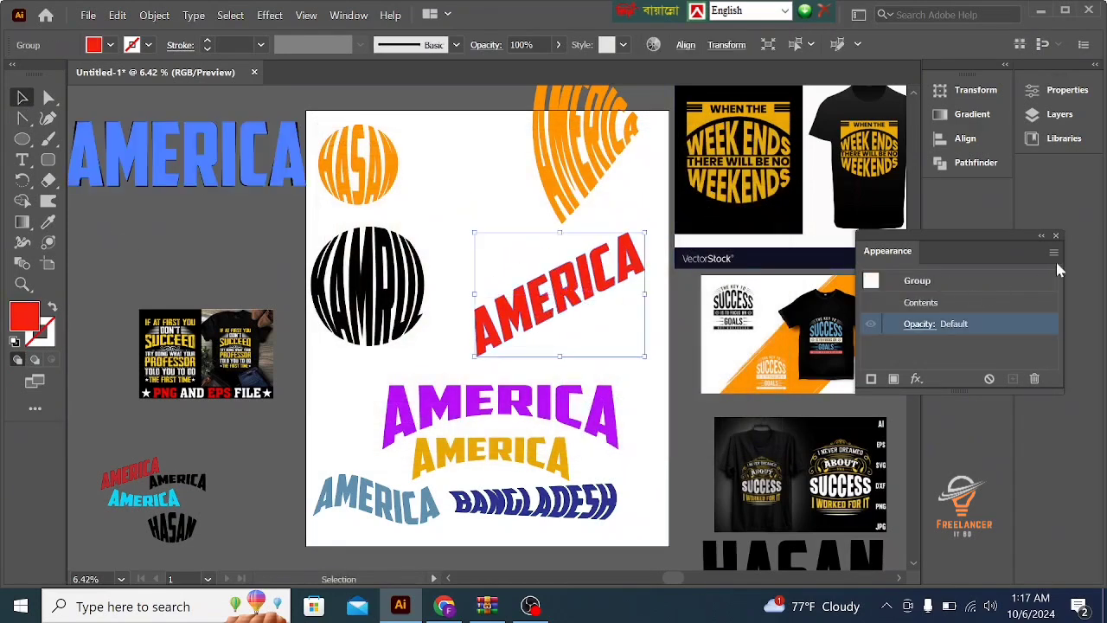
{"action": "left_click", "coordinate": [1055, 236]}
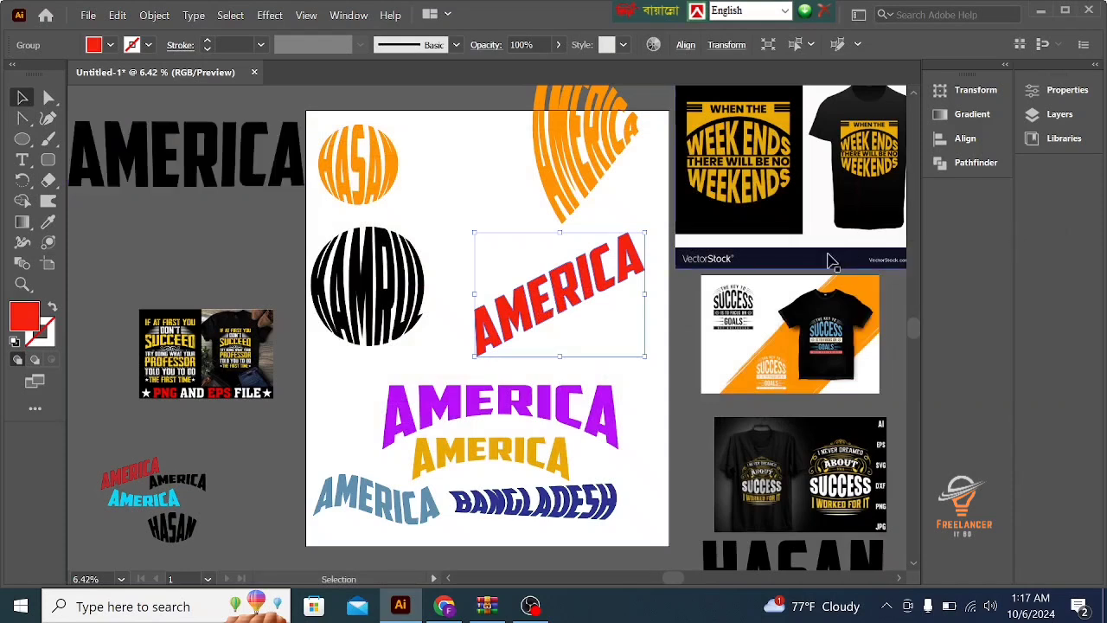
{"action": "left_click", "coordinate": [673, 384]}
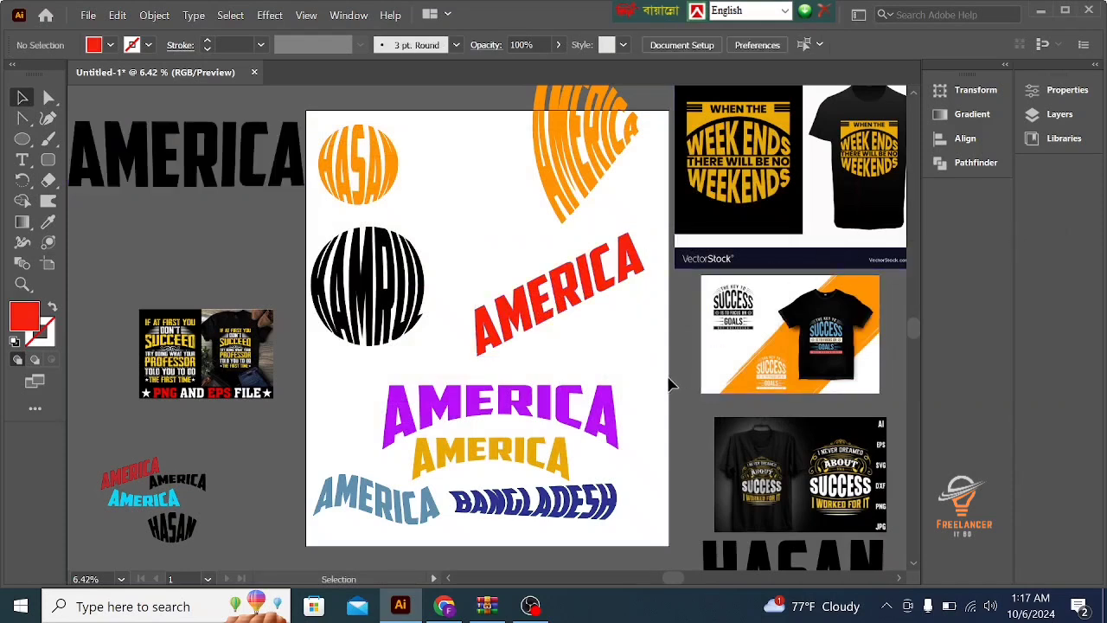
{"action": "scroll", "coordinate": [672, 384], "scroll_direction": "up", "scroll_amount": 1}
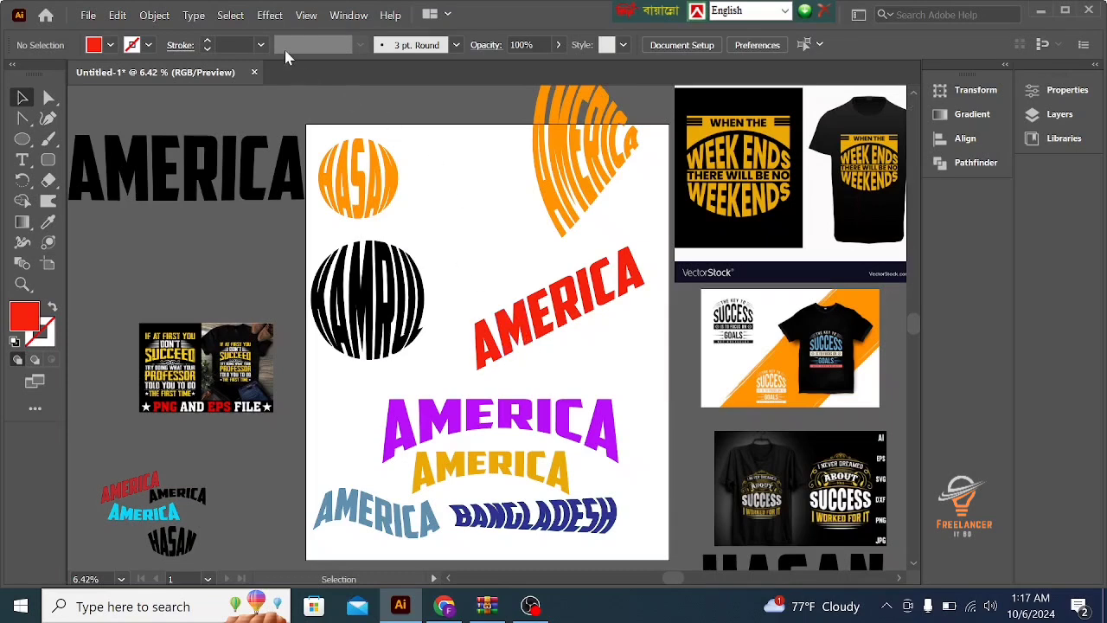
{"action": "left_click", "coordinate": [270, 14]}
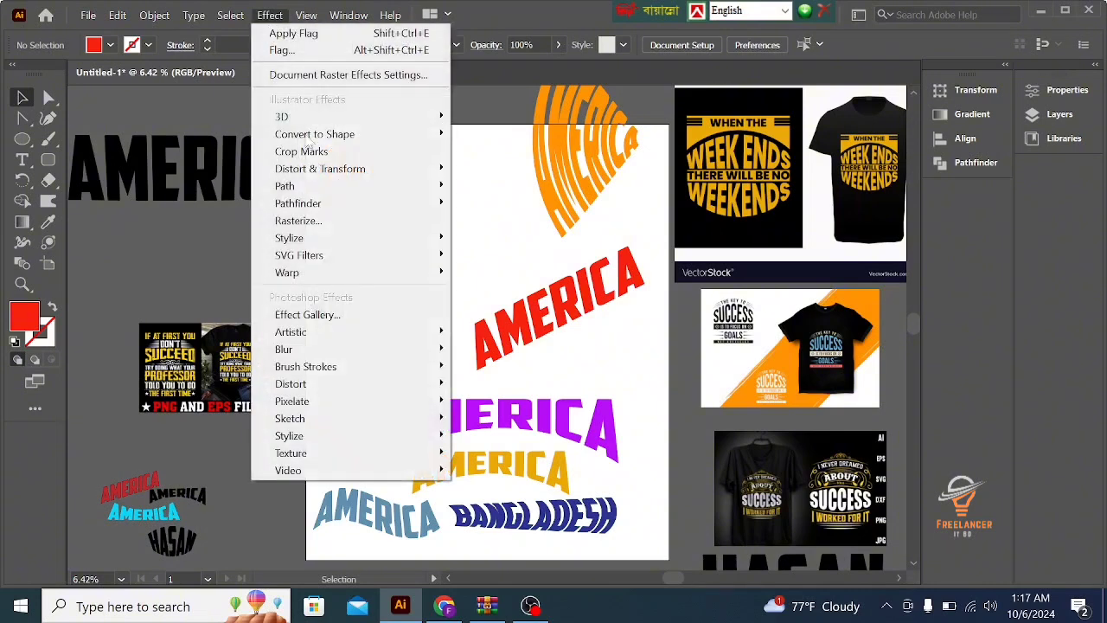
{"action": "mouse_move", "coordinate": [329, 279]}
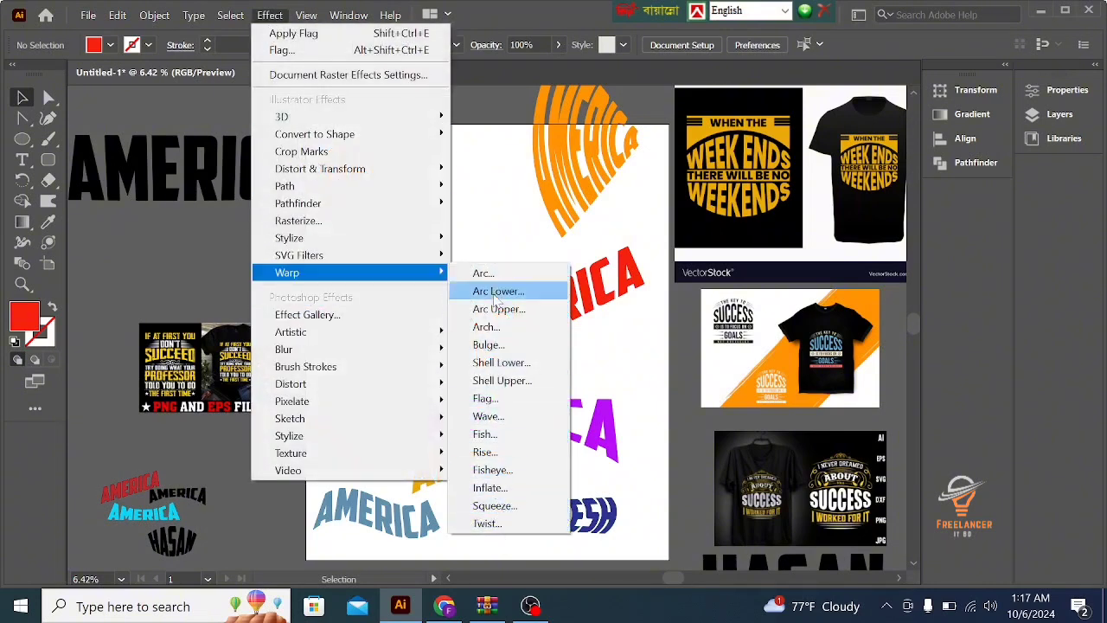
{"action": "left_click", "coordinate": [498, 218]}
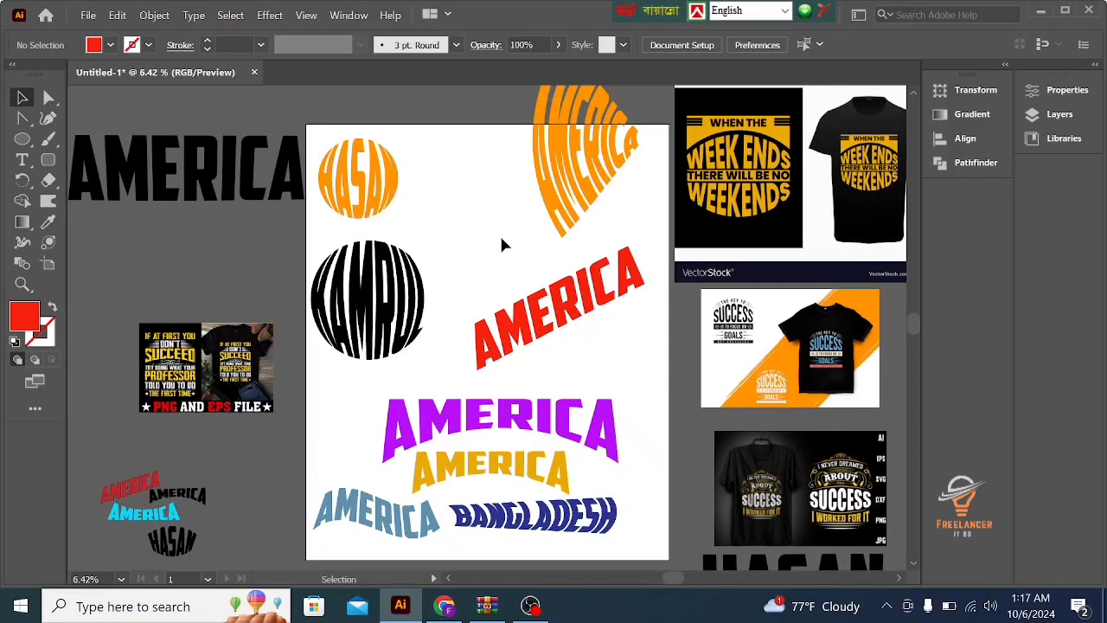
{"action": "scroll", "coordinate": [504, 245], "scroll_direction": "up", "scroll_amount": 1}
{"action": "scroll", "coordinate": [503, 245], "scroll_direction": "up", "scroll_amount": 2}
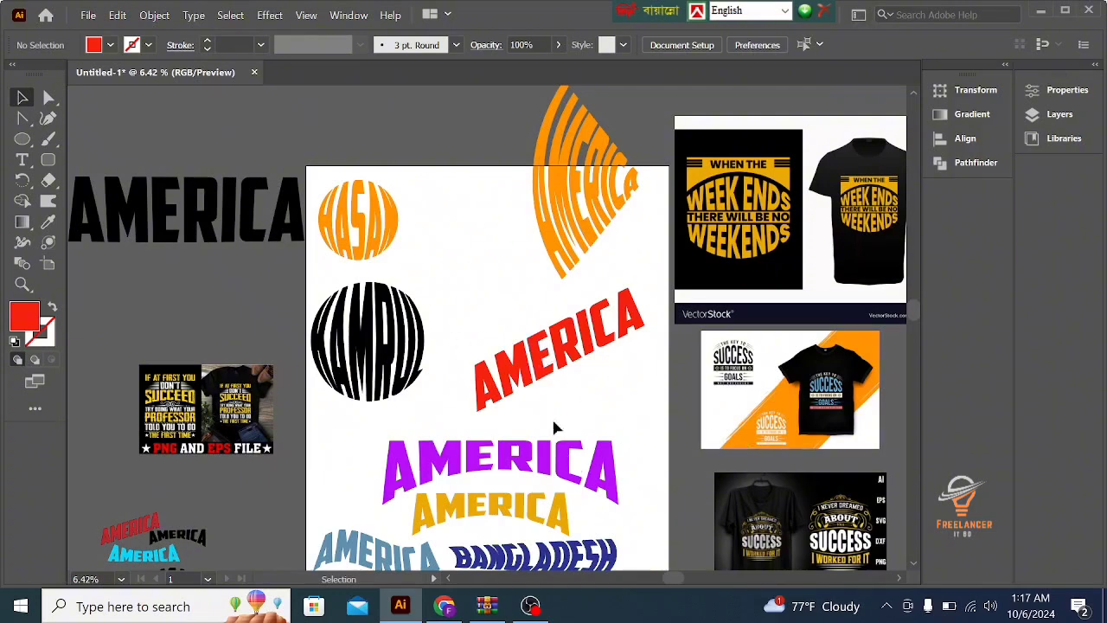
{"action": "scroll", "coordinate": [536, 446], "scroll_direction": "down", "scroll_amount": 1}
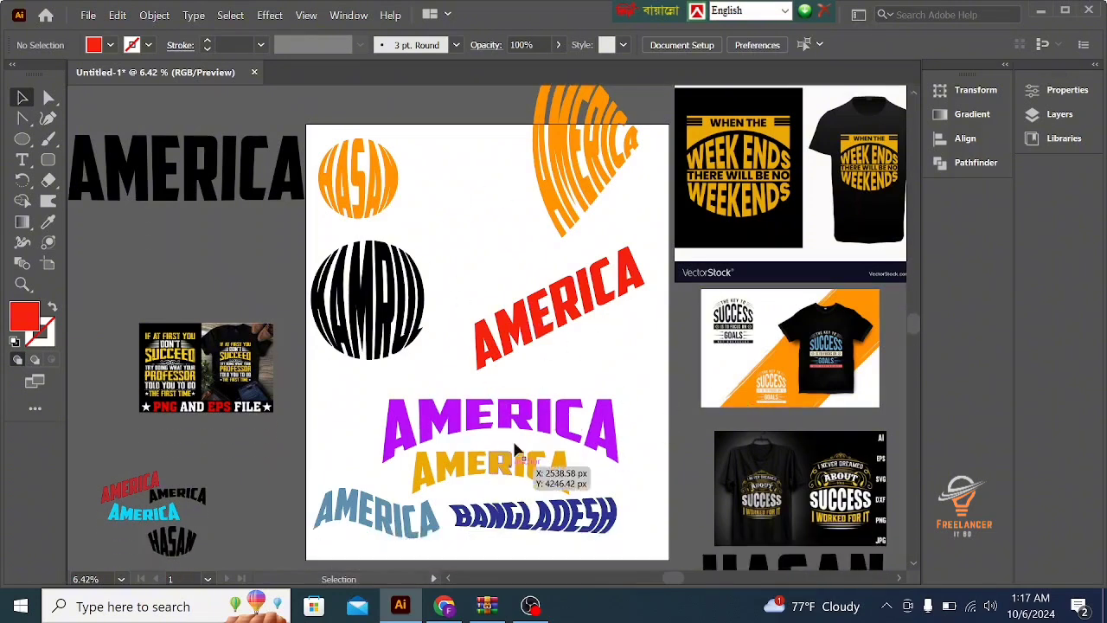